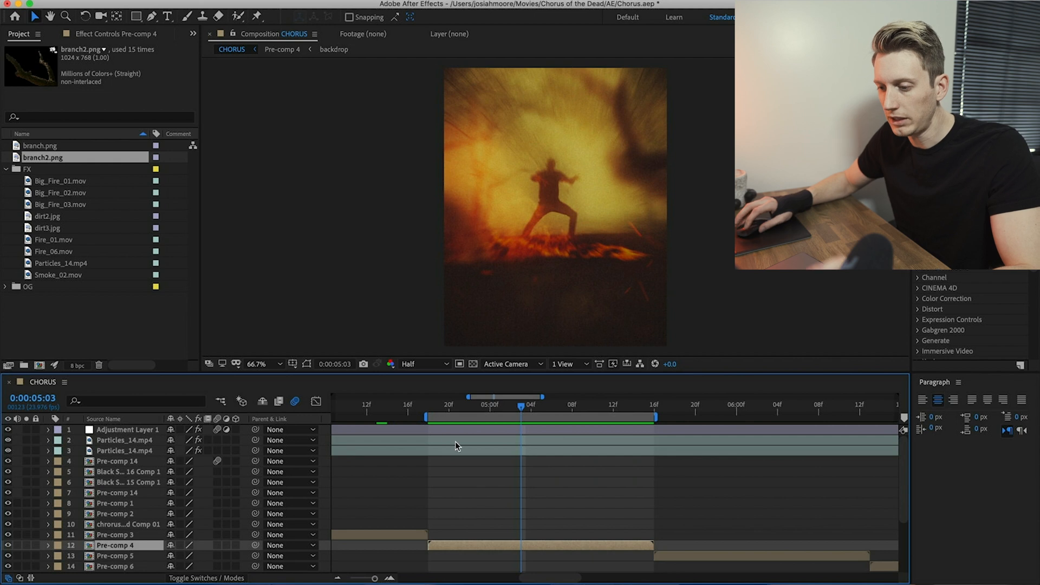
click(438, 408)
drag(442, 410, 445, 411)
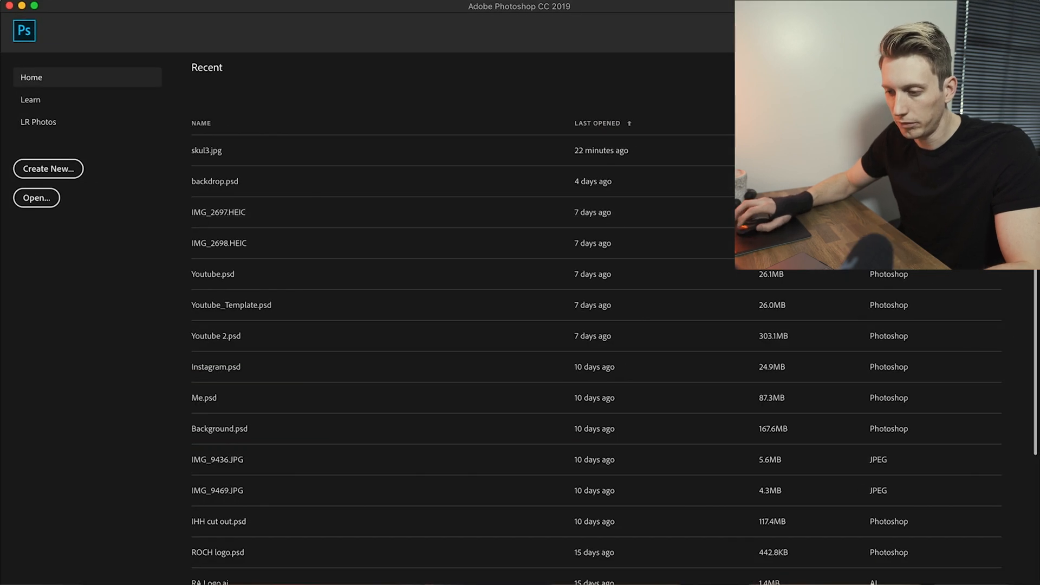
Step: Open scary-forest.jpg from the Graphics folder in Photoshop and place skull.jpg over it as a new layer
key(super+o)
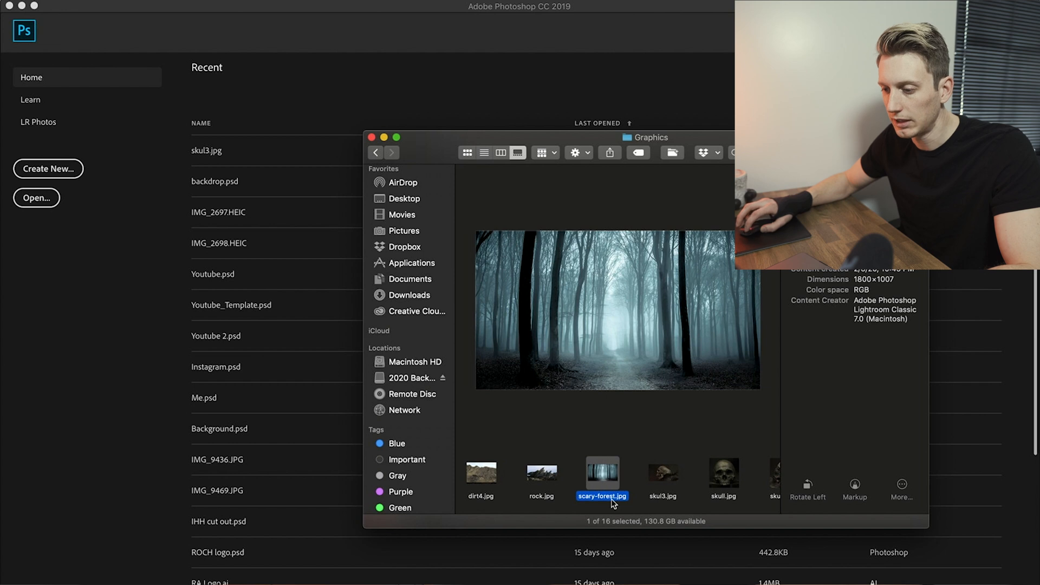
drag(622, 506, 308, 122)
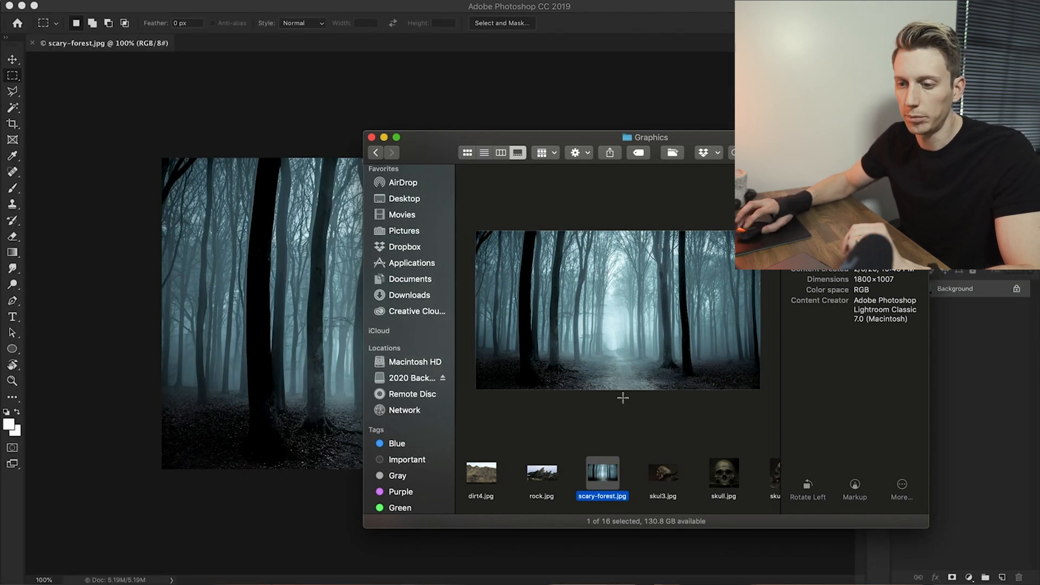
click(725, 478)
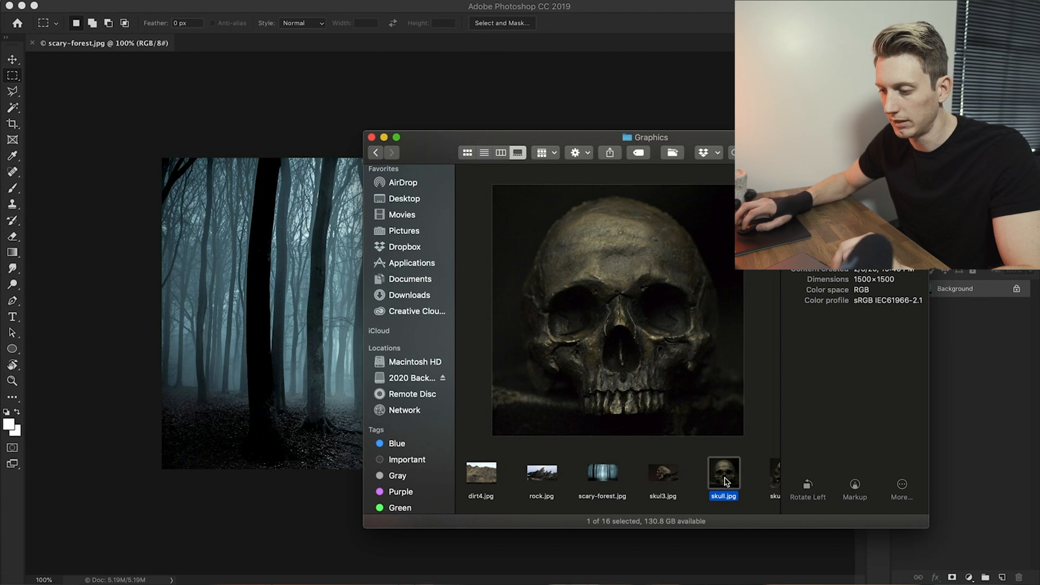
scroll(726, 481, right, 2)
drag(698, 481, 255, 364)
key(Return)
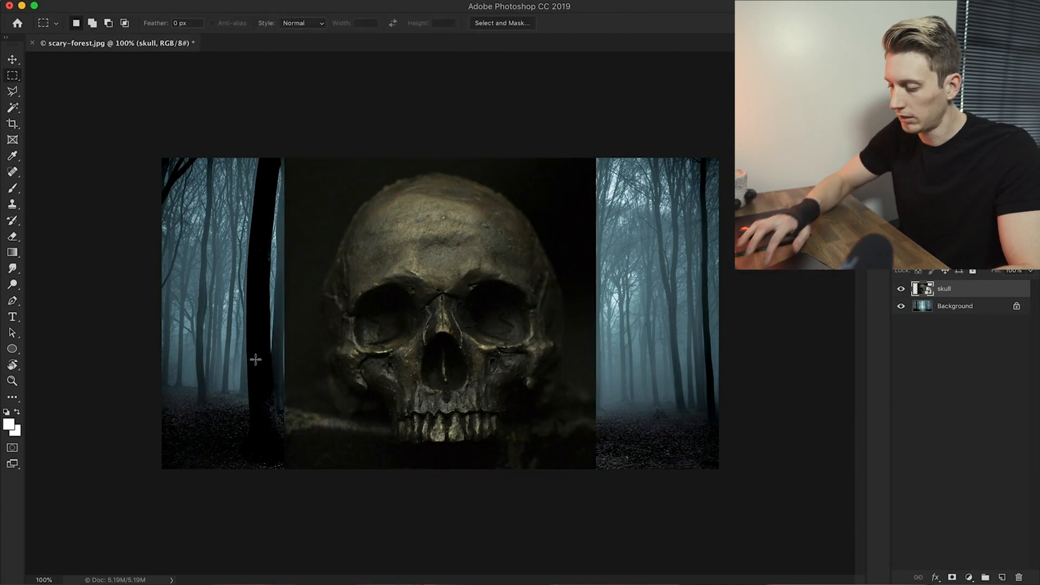
Step: Preview the soil textures dirt2.jpg and dirt3.jpg in the Graphics folder and place both in the forest document as layers
key(super+Tab)
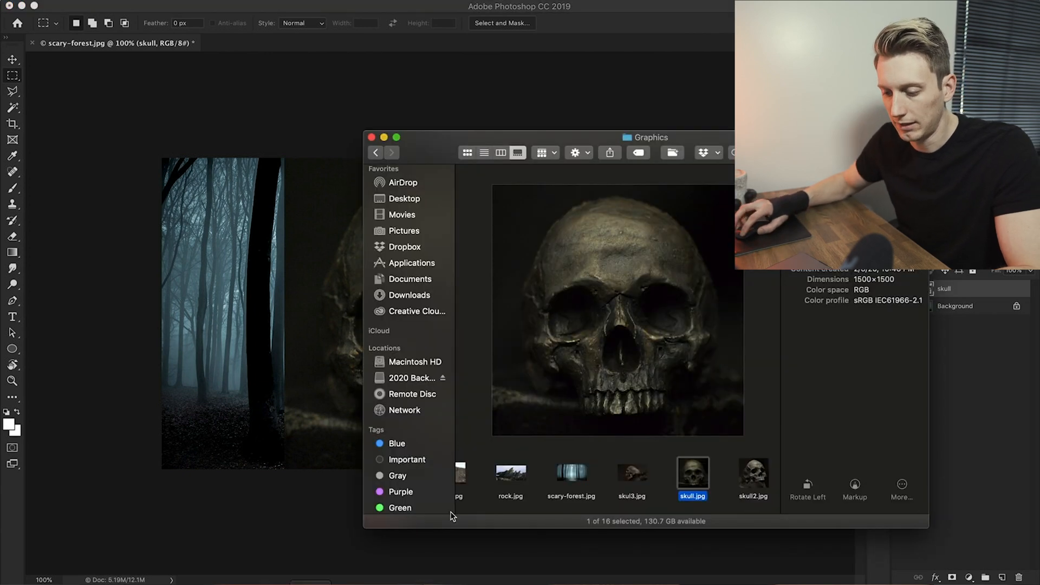
scroll(569, 479, left, 5)
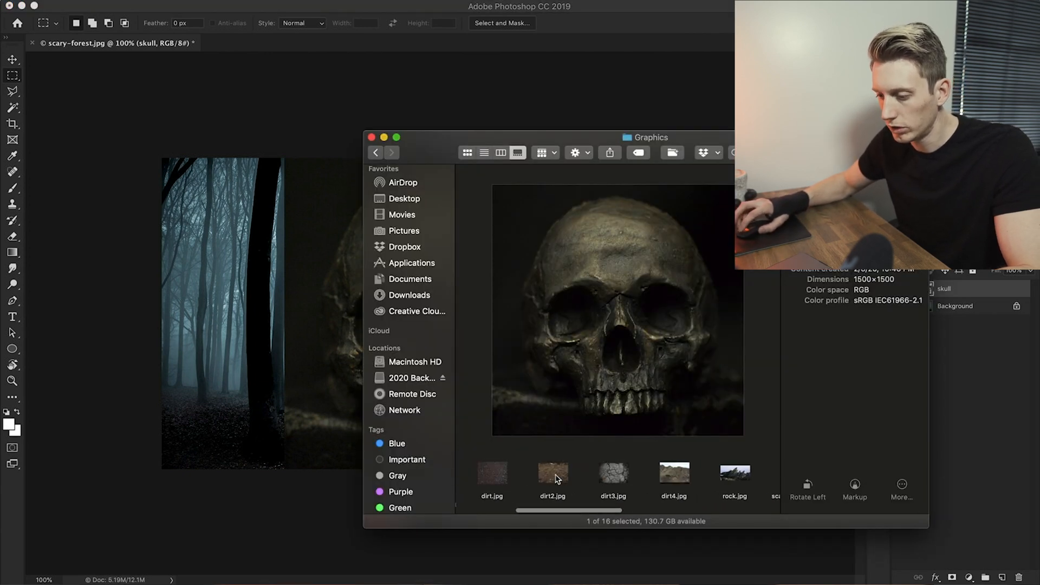
click(556, 477)
key(space)
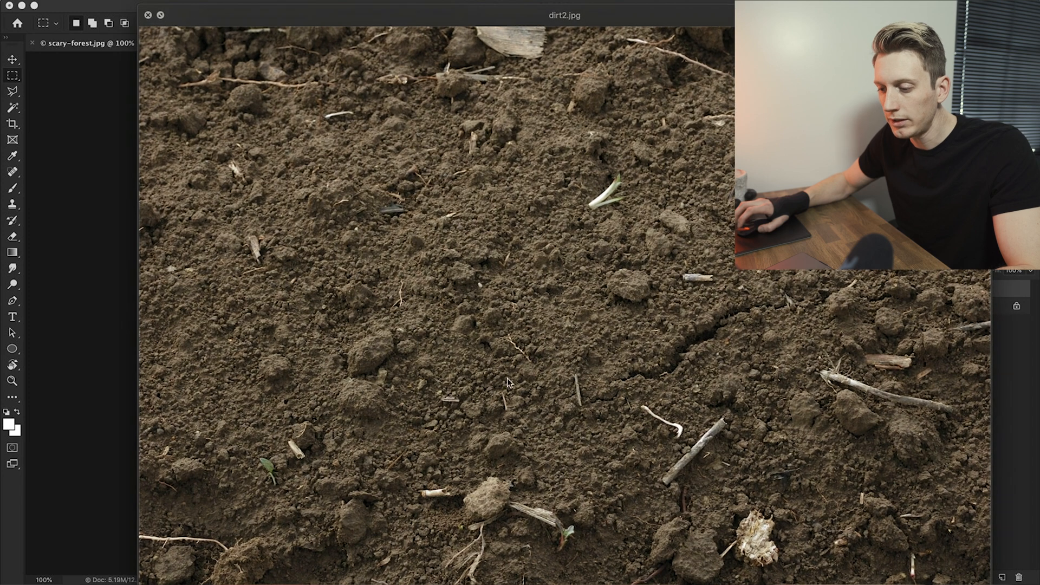
key(space)
click(614, 475)
key(space)
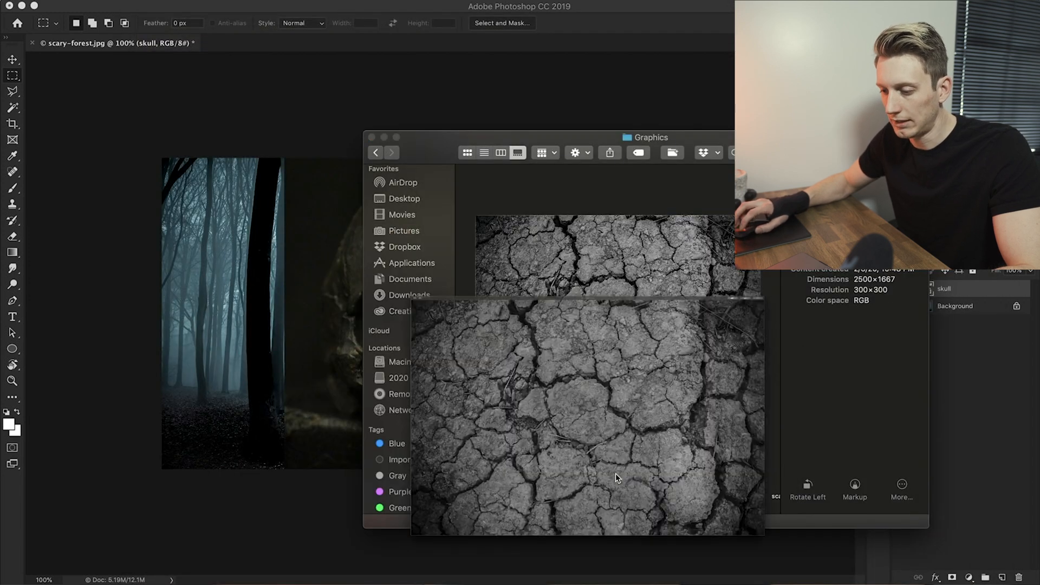
key(space)
shift+click(557, 484)
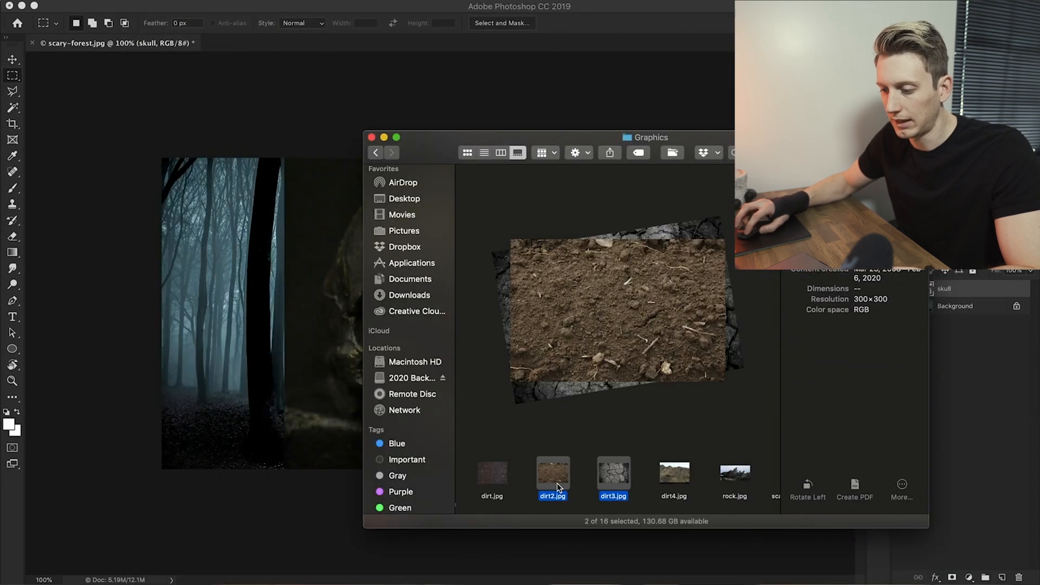
drag(551, 476, 257, 413)
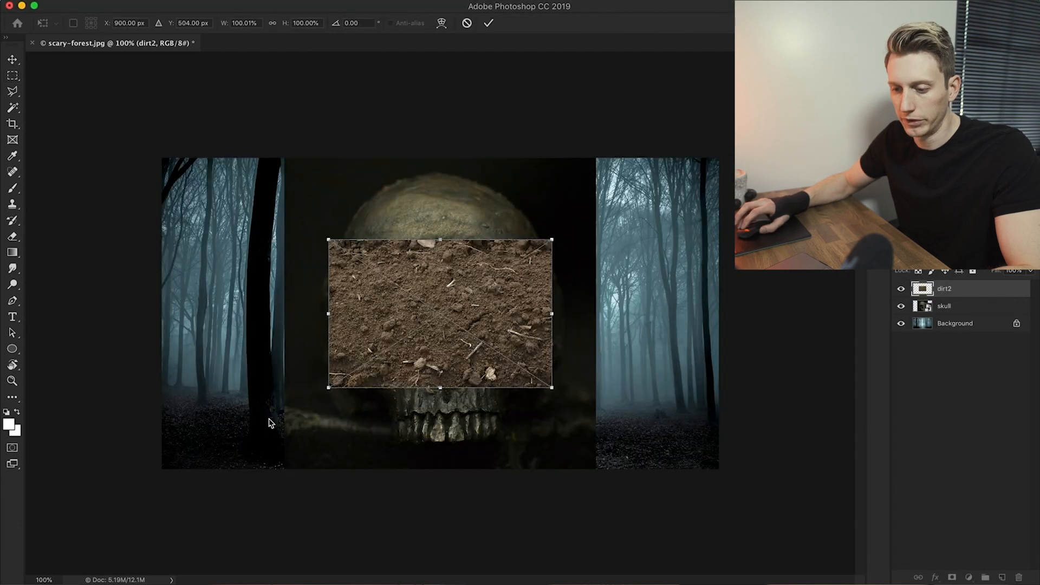
key(Return)
key(Return)
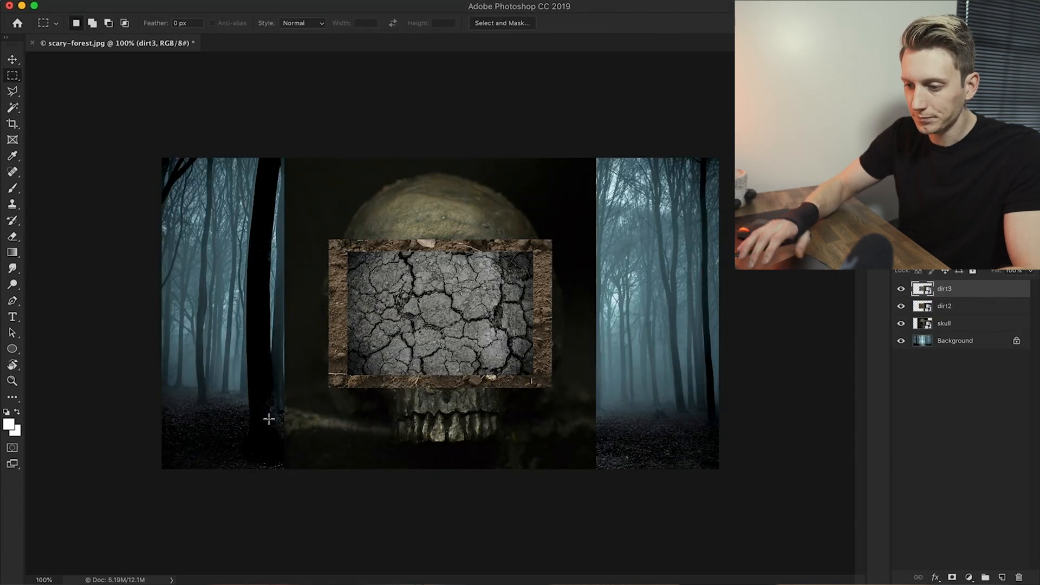
Step: Hide every layer except the forest background and convert it to an unlocked regular layer
click(13, 58)
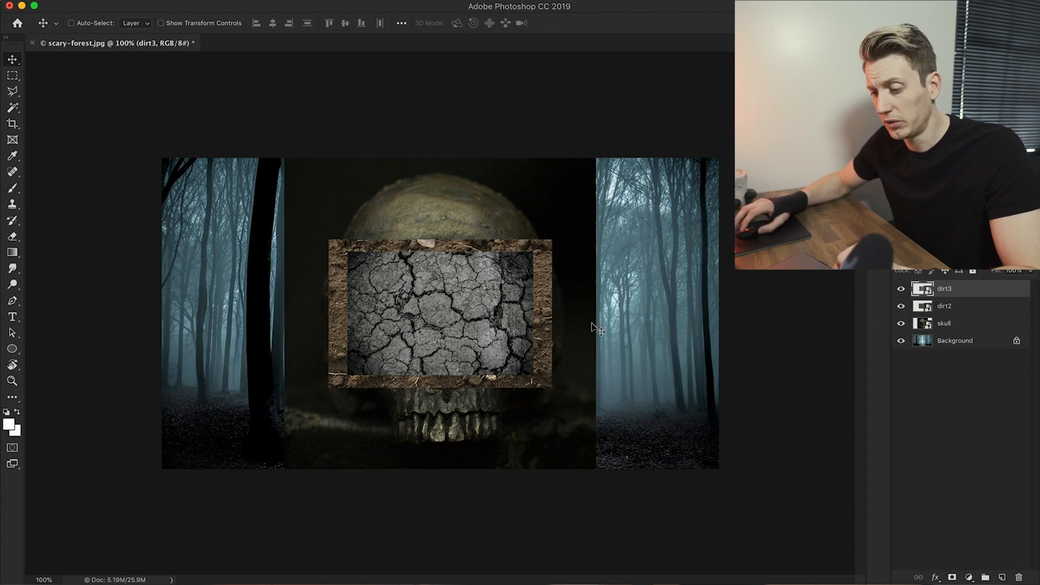
alt+click(900, 340)
double_click(982, 336)
key(Return)
key(super+minus)
key(super+minus)
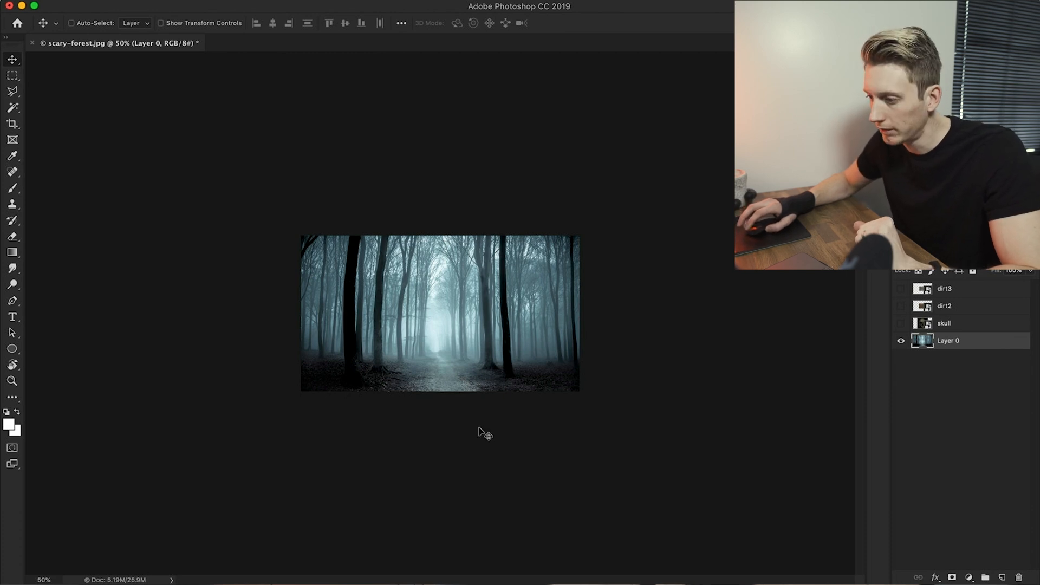
key(c)
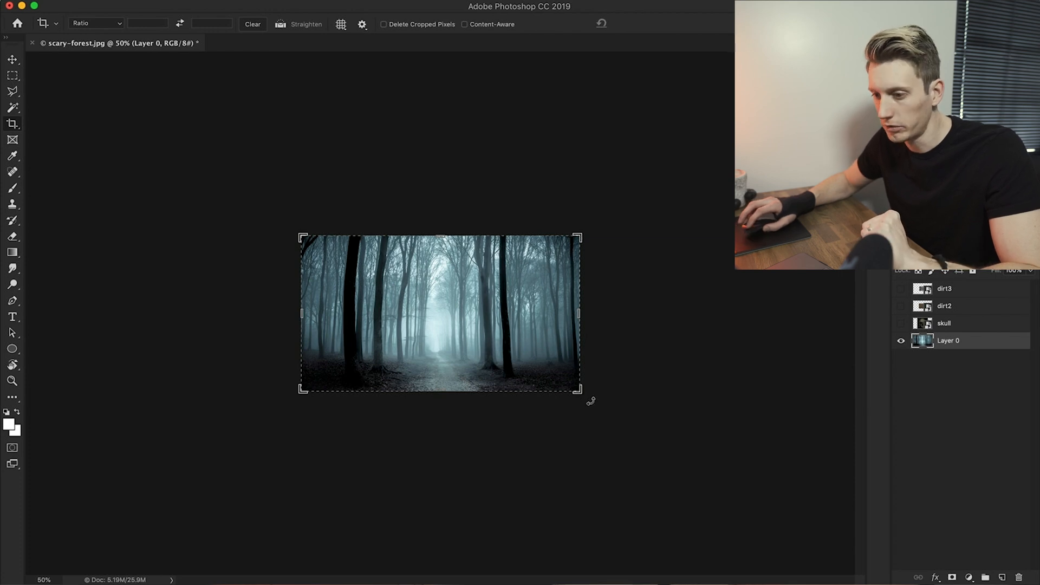
click(12, 59)
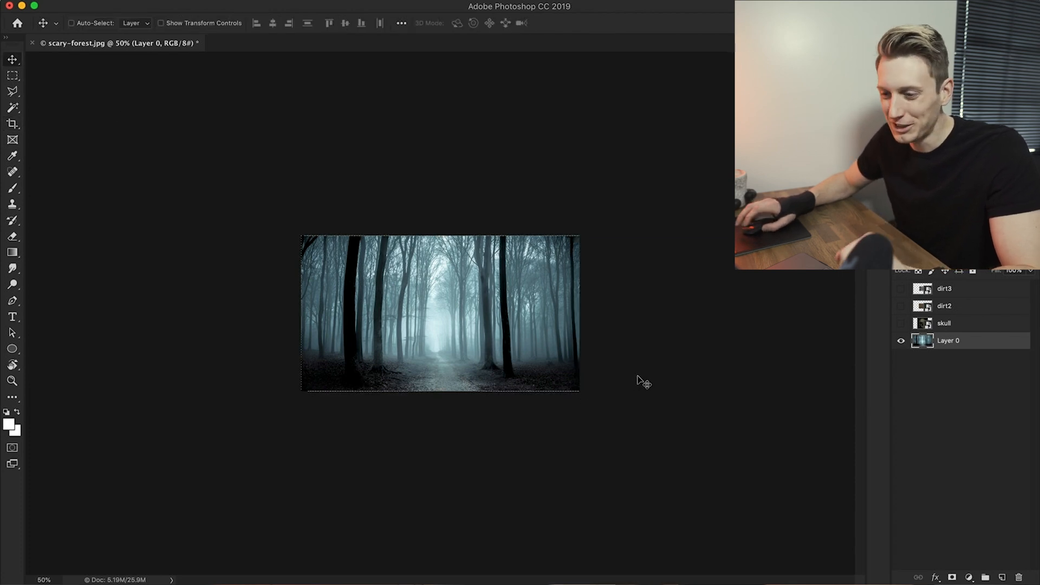
scroll(644, 382, up, 3)
scroll(643, 382, down, 2)
key(XF86AudioRaiseVolume)
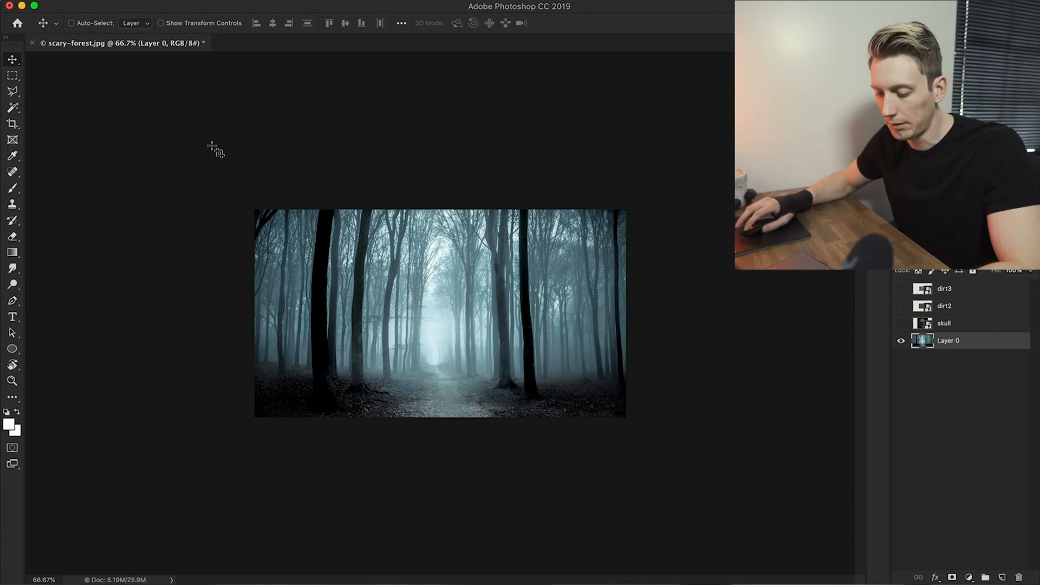
Step: Extend the canvas around the forest image with the Crop tool, leaving most space below, and centre the image horizontally in the upper half
key(c)
drag(207, 186, 186, 165)
drag(691, 461, 693, 519)
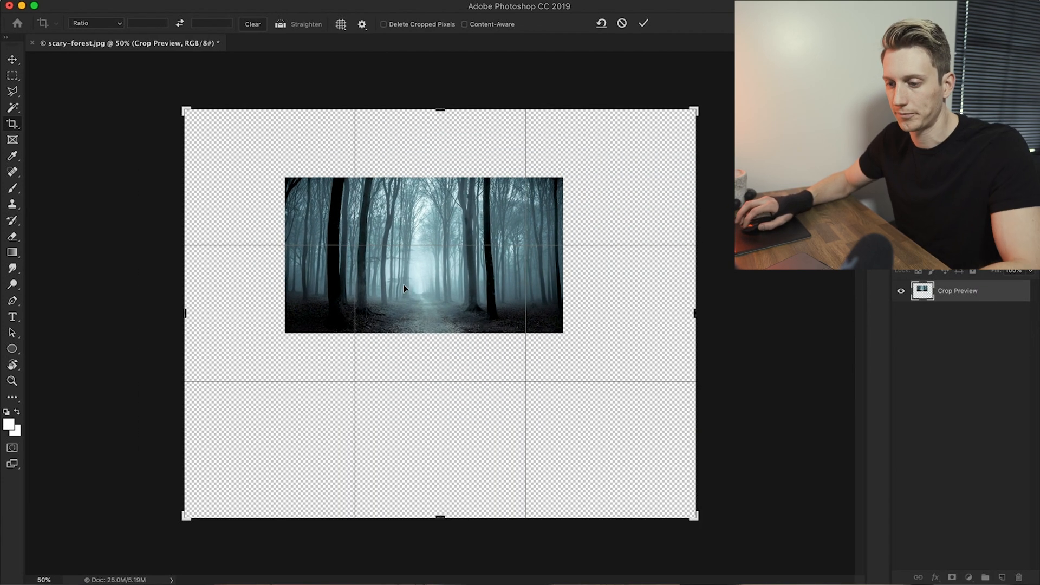
key(v)
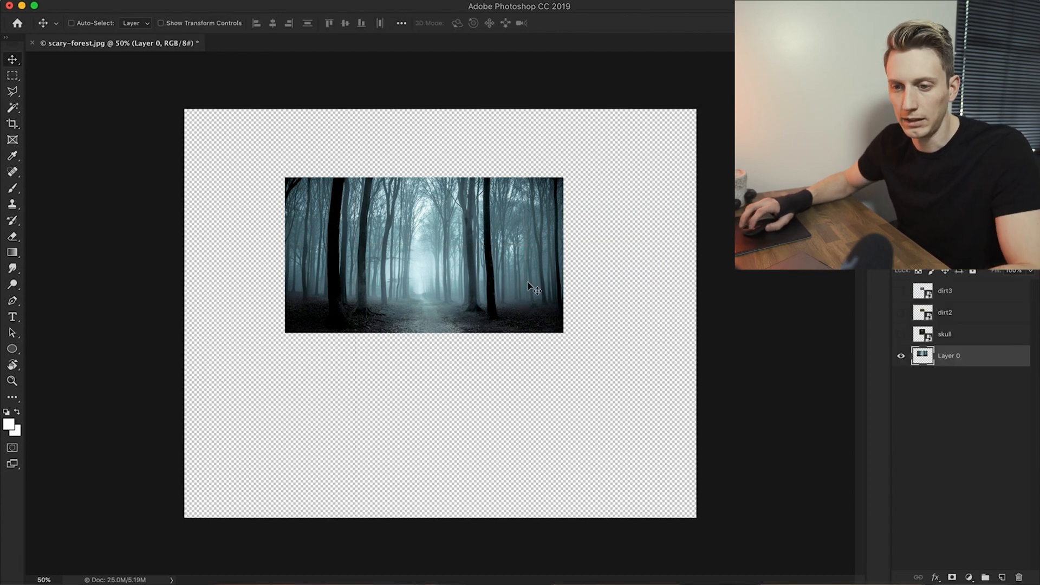
drag(458, 242, 474, 230)
Step: Select the empty canvas beside and above the forest image and fill it with Content-Aware at 100% opacity, then deselect
key(m)
drag(144, 79, 301, 321)
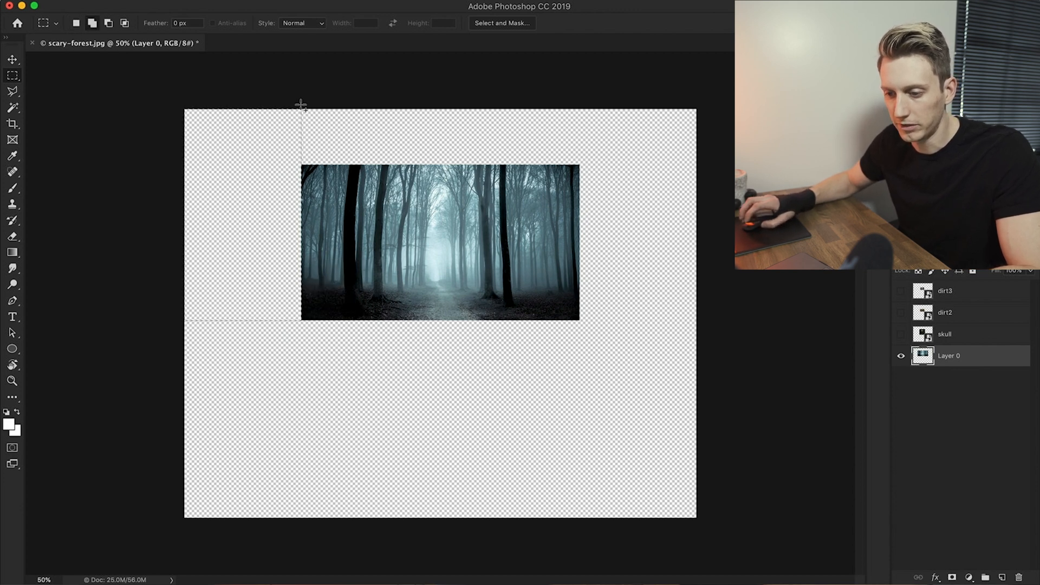
drag(701, 161, 698, 159)
drag(697, 104, 579, 320)
key(shift+BackSpace)
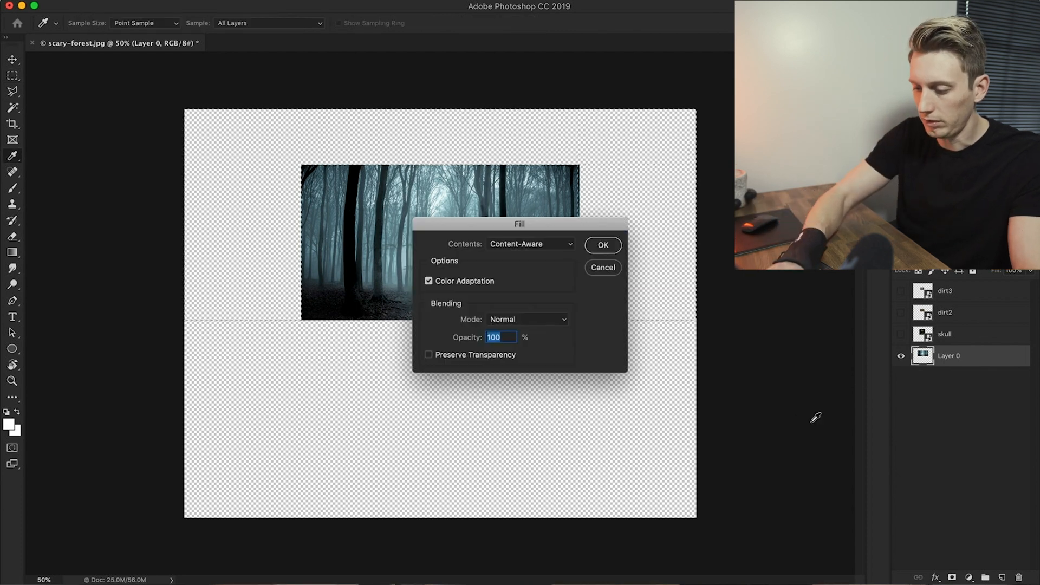
click(603, 245)
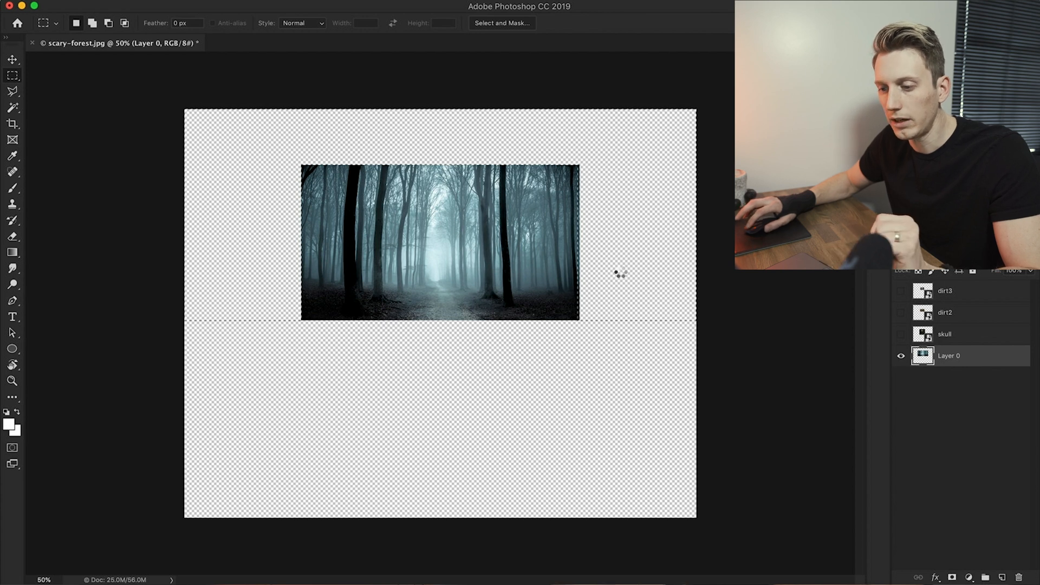
key(super+d)
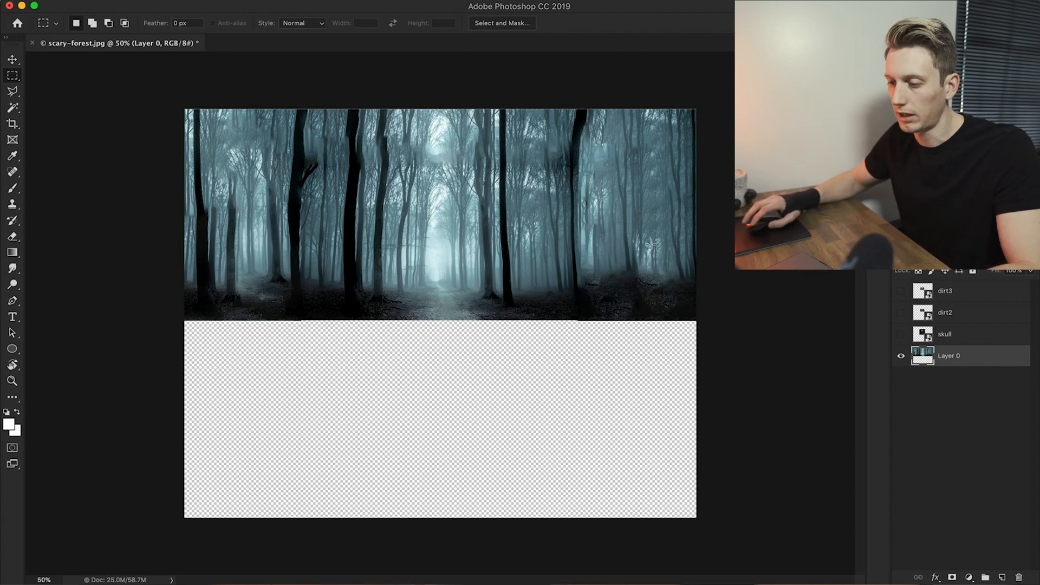
Step: Show the dirt2 layer and move it into the empty canvas area below the forest
key(super+equal)
key(super+equal)
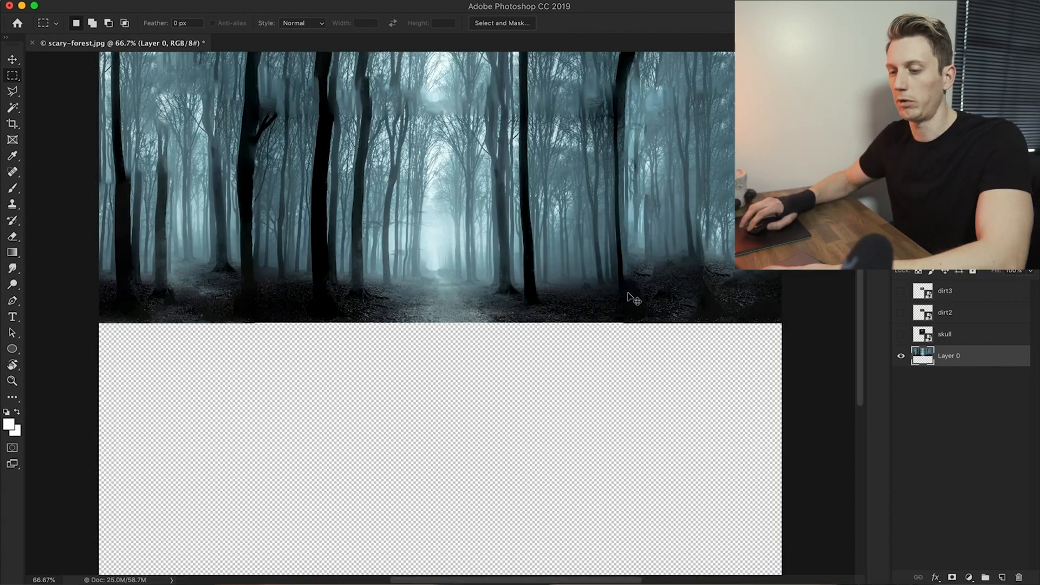
key(super+equal)
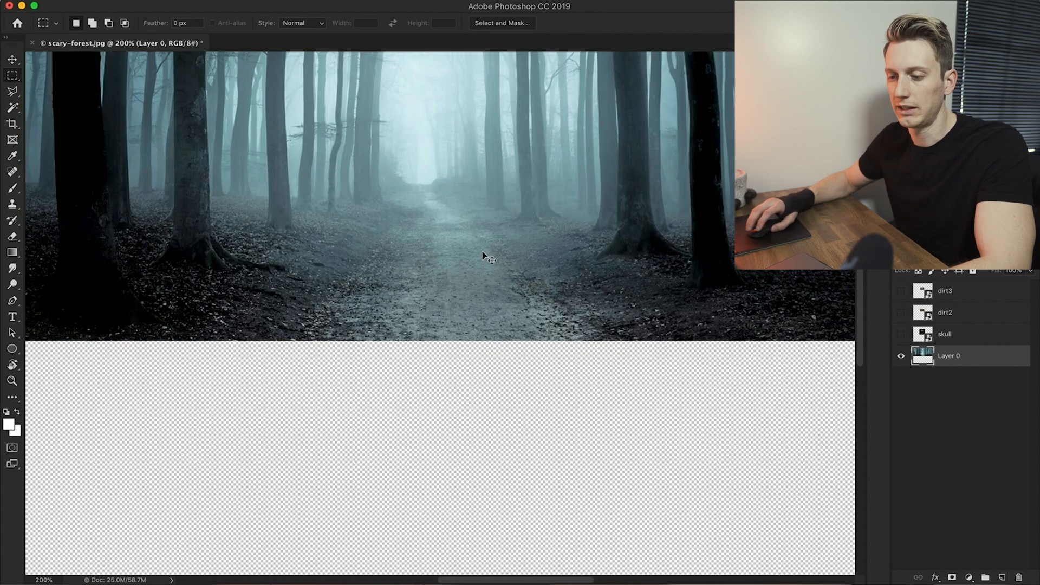
key(super+minus)
key(super+minus)
drag(520, 184, 537, 254)
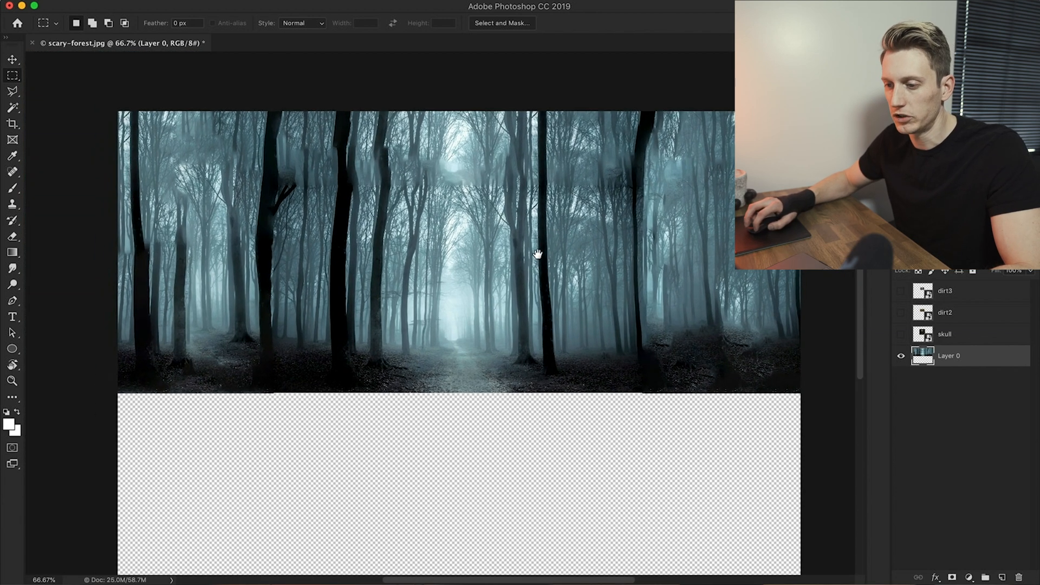
click(900, 320)
click(953, 317)
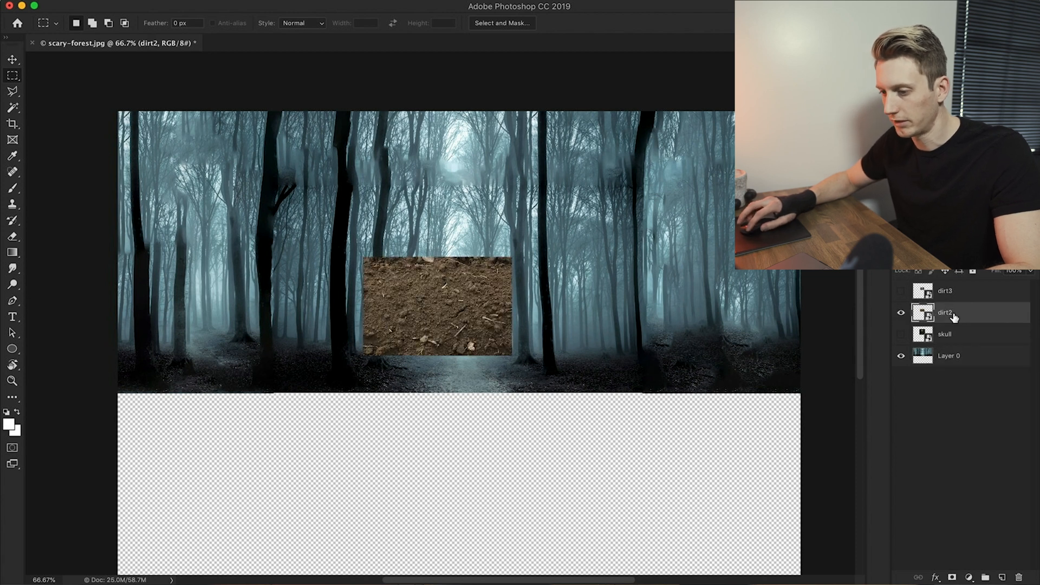
key(super+minus)
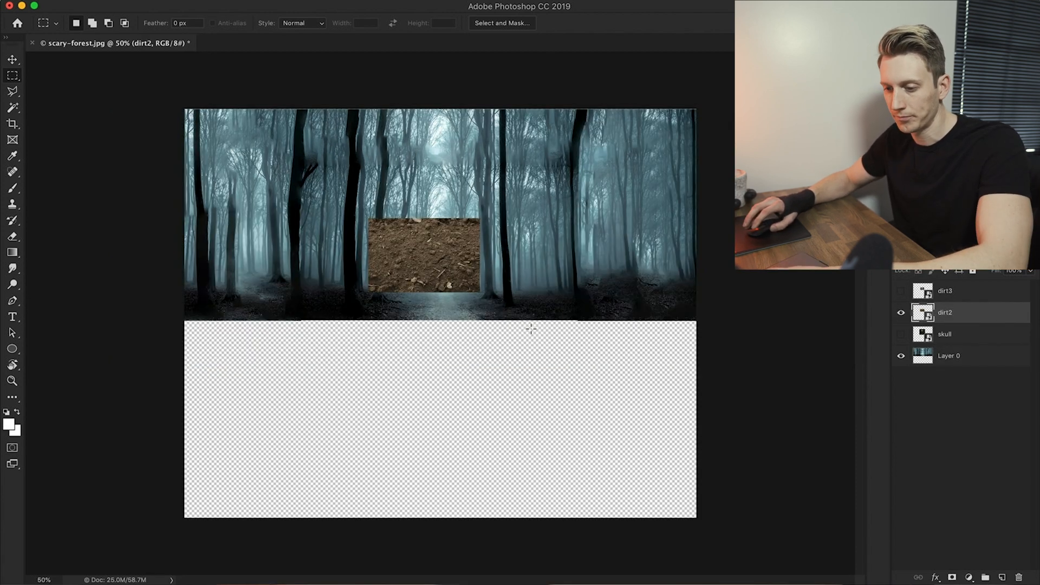
key(v)
drag(386, 246, 290, 392)
Step: Scale the dirt2 layer to 458.17% width and 360% height to cover the empty lower canvas, and shift it slightly down
key(super+t)
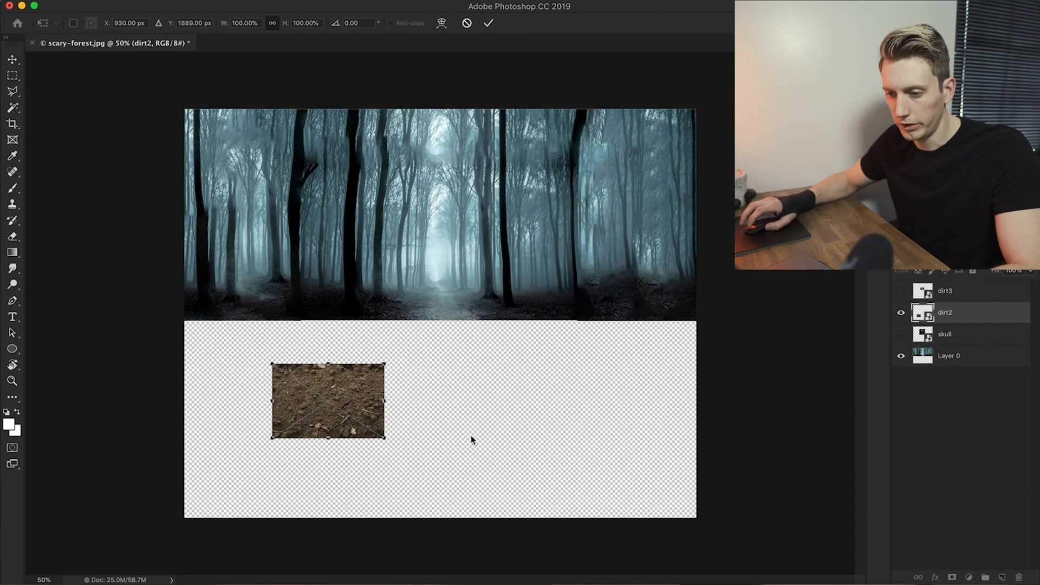
drag(383, 439, 695, 534)
drag(271, 364, 185, 301)
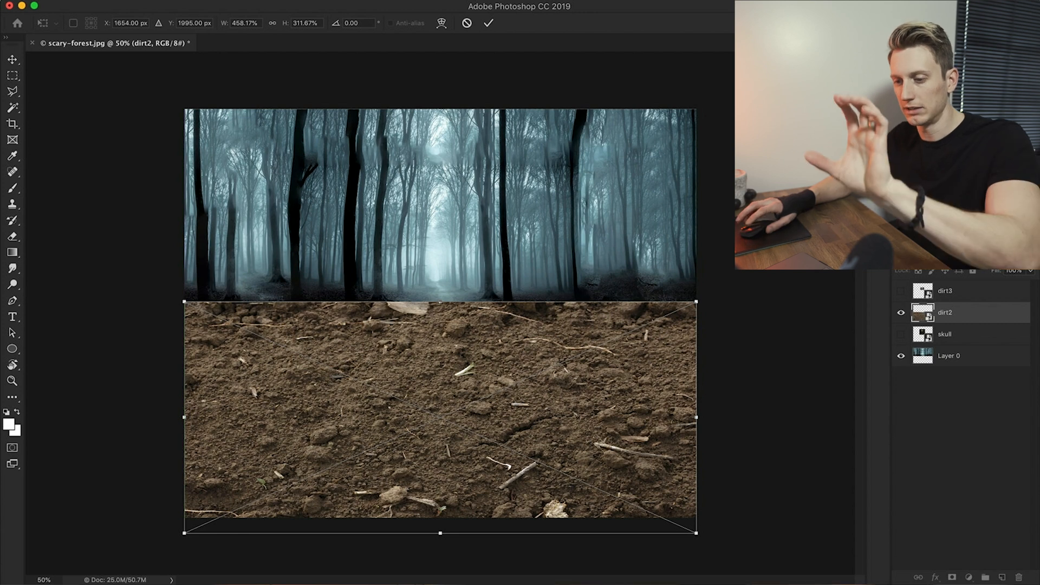
drag(441, 533, 447, 568)
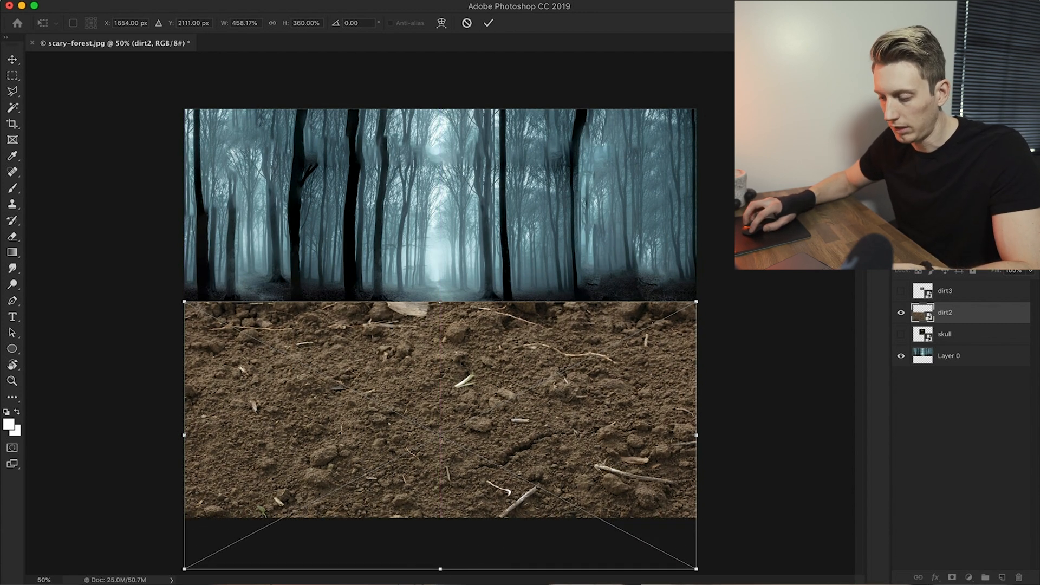
key(Return)
drag(554, 425, 554, 438)
Step: Place the dirt2 layer beneath the forest layer in the stack and shift the soil texture slightly up
key(super+plus)
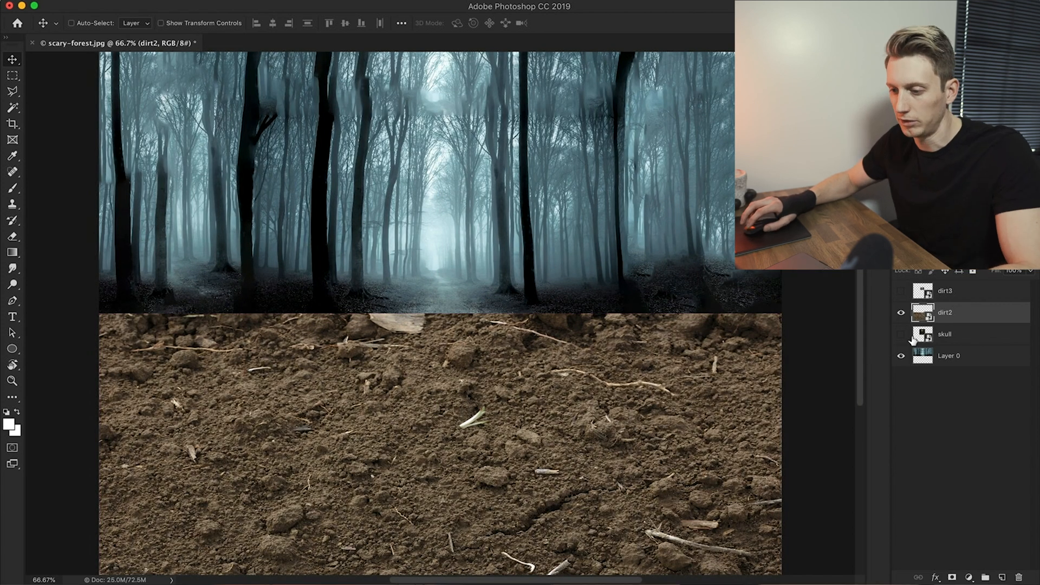
drag(954, 313, 954, 374)
drag(540, 369, 541, 340)
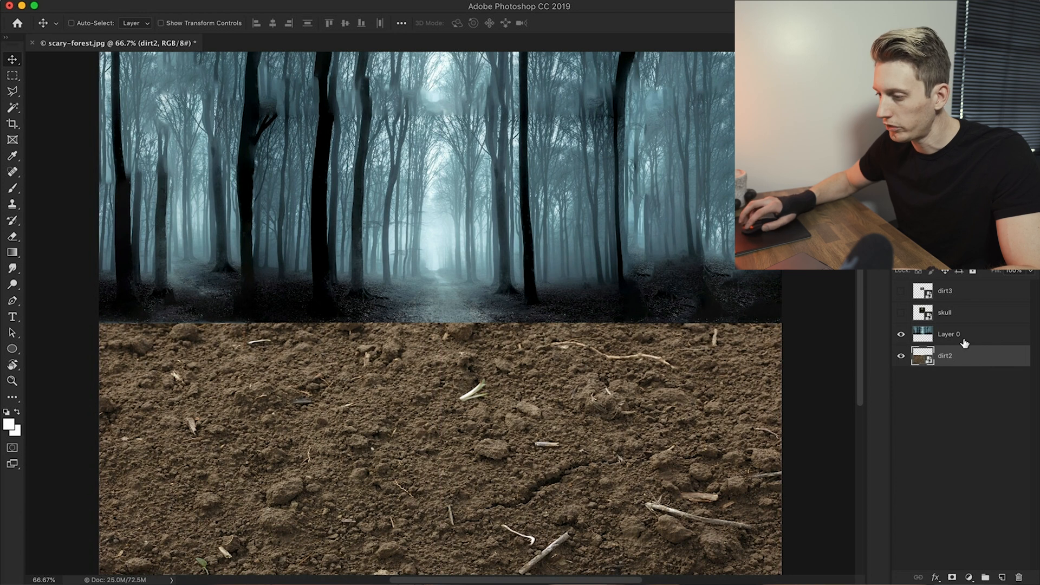
Step: Add a layer mask to the forest layer and paint black at 39% brush opacity along its lower edge to blend into the soil
click(964, 338)
click(952, 577)
key(b)
key(x)
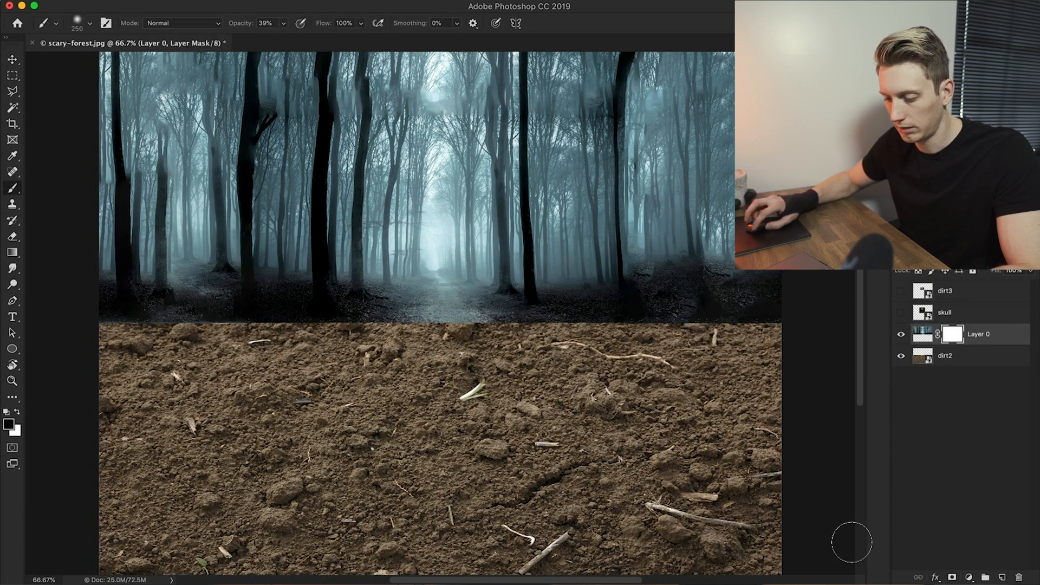
mouse_move(234, 342)
mouse_down()
mouse_move(88, 327)
mouse_move(114, 314)
mouse_move(185, 328)
mouse_move(520, 325)
mouse_move(888, 301)
mouse_up()
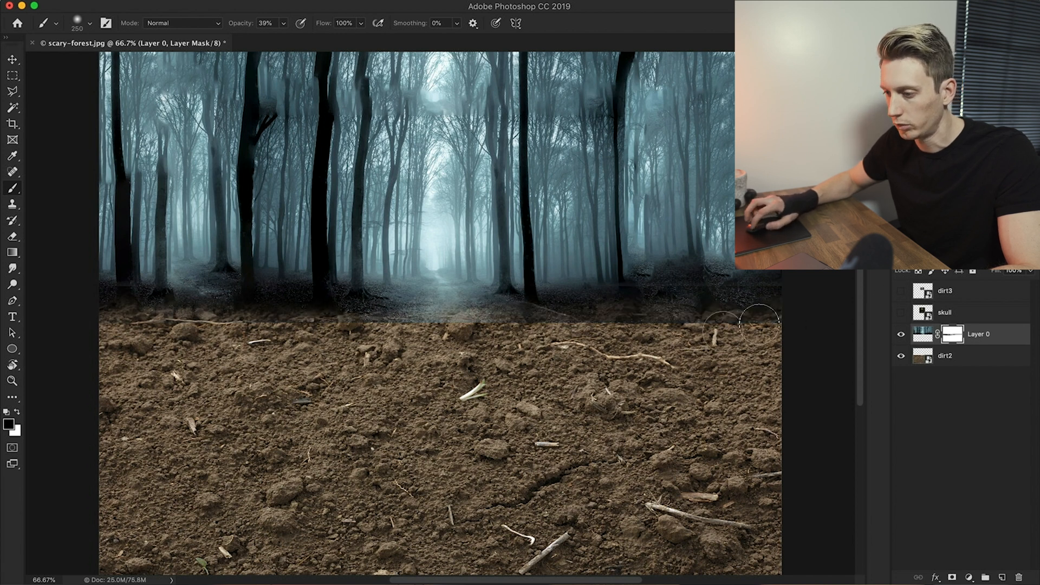
Step: Paint black along the lower edge of the forest layer's mask to soften the transition into the soil
mouse_move(629, 334)
mouse_down()
mouse_move(496, 337)
mouse_move(507, 329)
mouse_up()
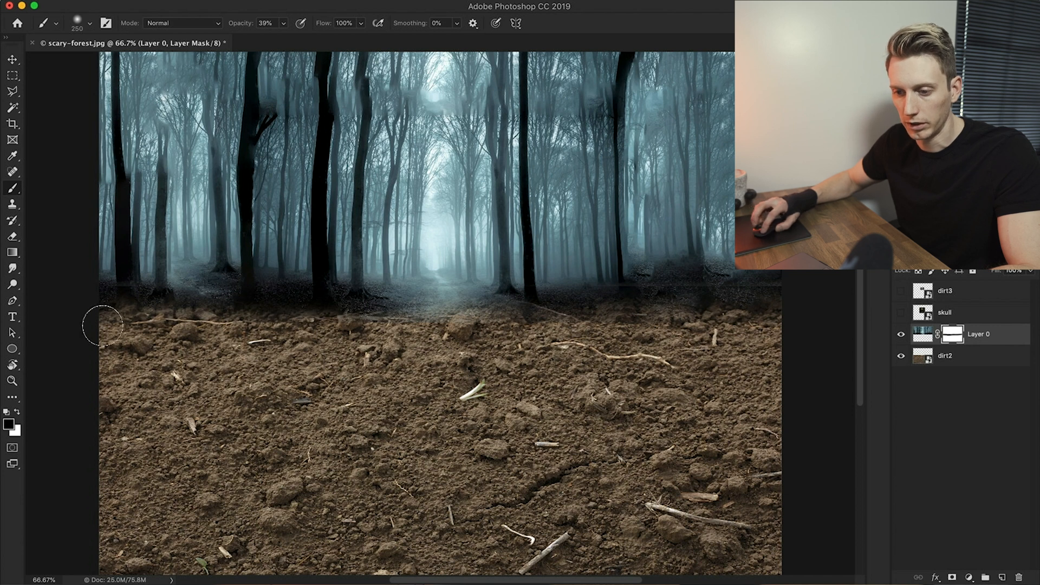
key(x)
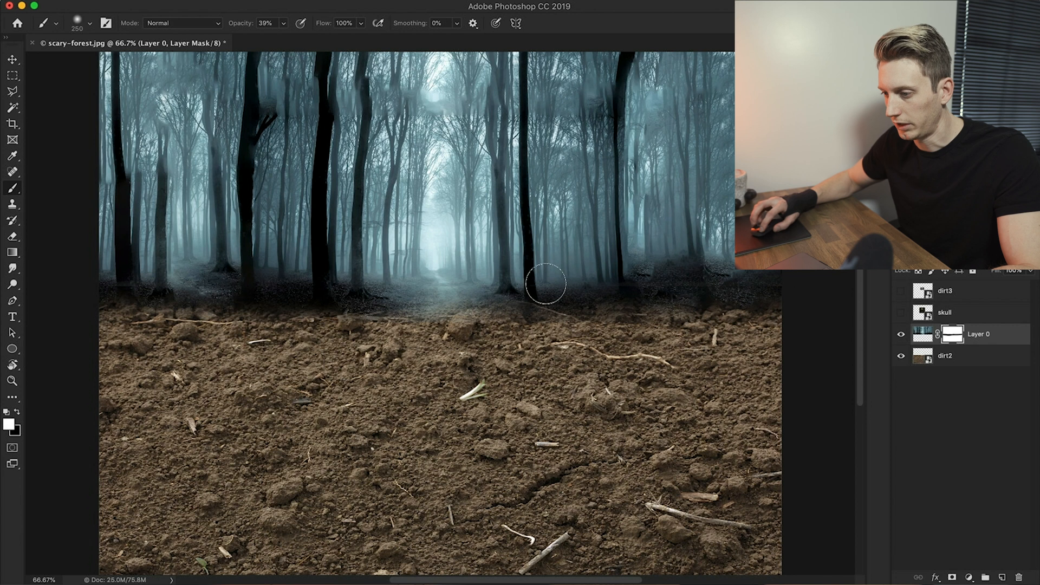
key(x)
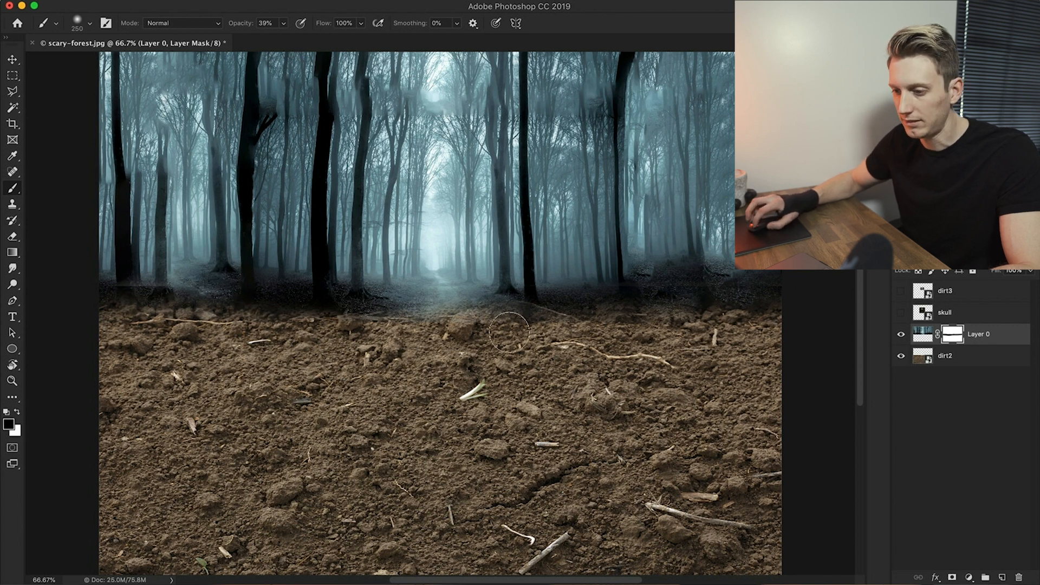
Step: Show the skull layer, move it down onto the soil and enlarge it to nearly the full height of the ground
click(937, 314)
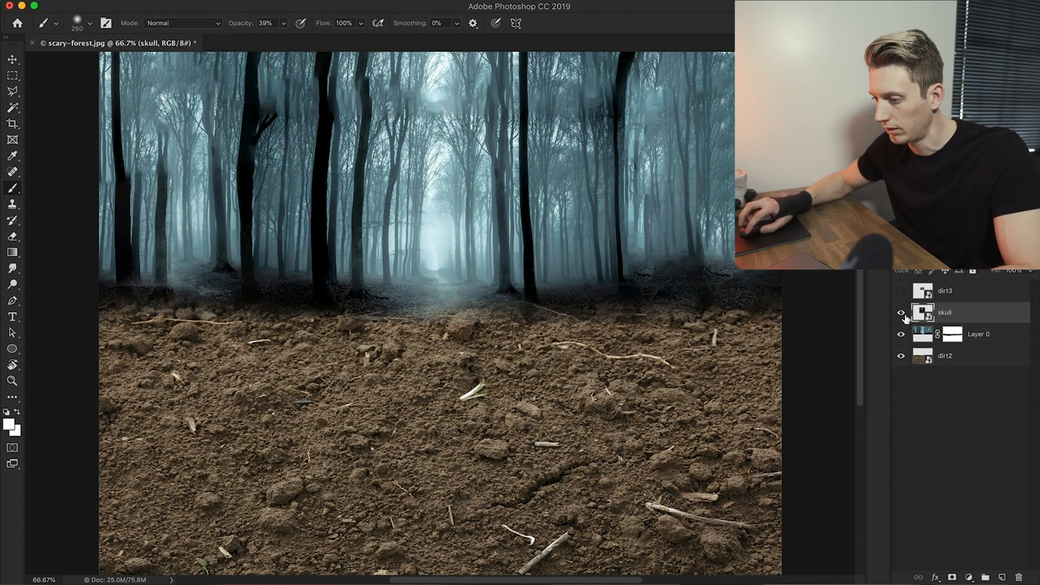
click(900, 312)
key(v)
key(super+minus)
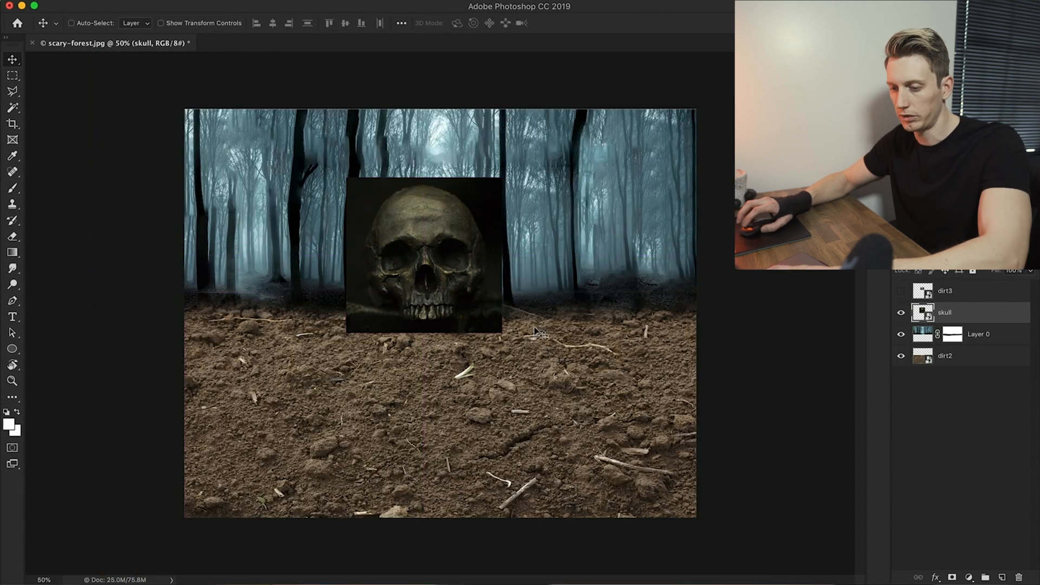
drag(459, 298, 476, 374)
key(super+t)
drag(518, 417, 564, 462)
mouse_move(483, 320)
mouse_down()
mouse_move(453, 371)
mouse_move(454, 360)
mouse_up()
key(Return)
Step: Add a layer mask to the skull layer and paint black at 72% brush opacity around the skull to hide its dark background
key(b)
click(952, 577)
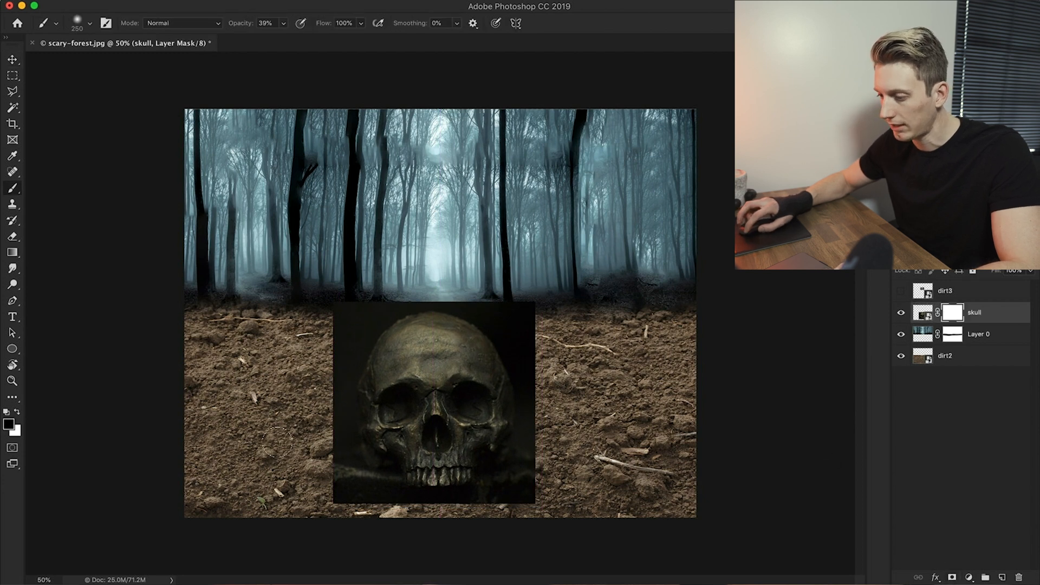
drag(339, 491, 326, 494)
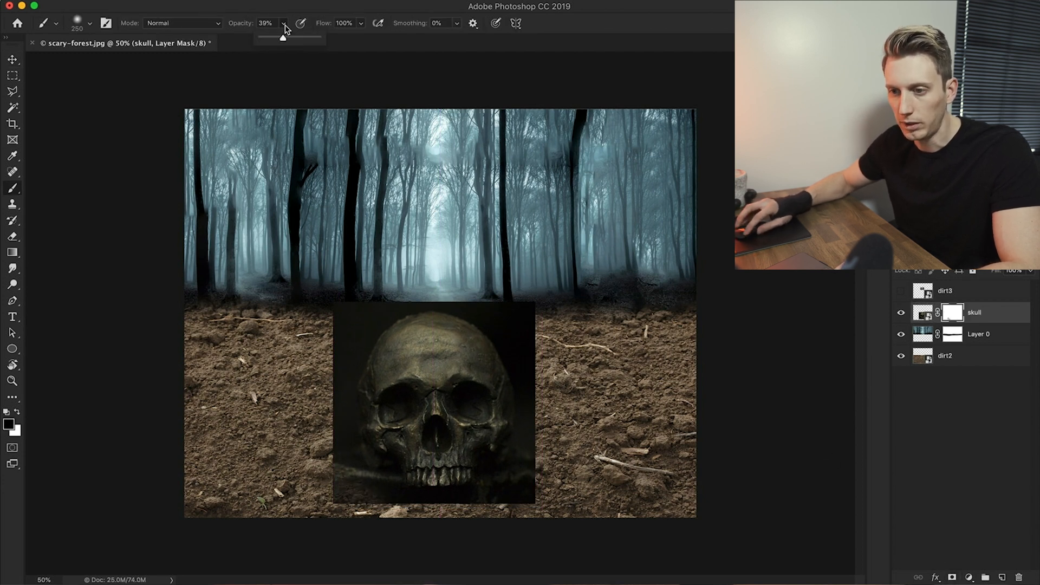
mouse_move(356, 283)
mouse_down()
mouse_move(326, 400)
mouse_move(328, 466)
mouse_move(327, 269)
mouse_move(332, 467)
mouse_up()
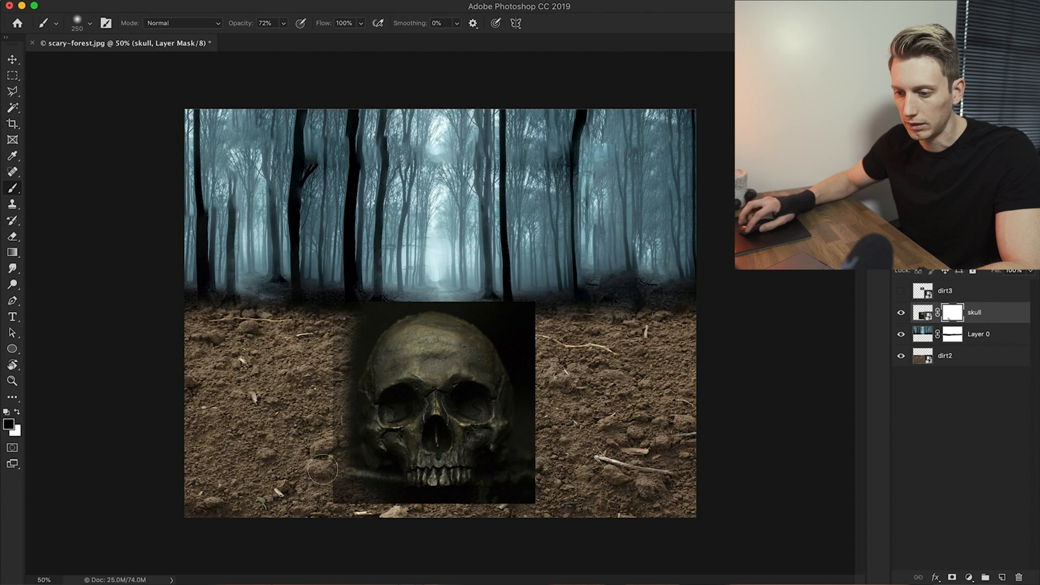
drag(328, 302, 336, 482)
mouse_move(339, 346)
mouse_down()
mouse_move(381, 306)
mouse_move(527, 278)
mouse_move(434, 302)
mouse_move(507, 314)
mouse_move(482, 303)
mouse_move(482, 274)
mouse_move(561, 400)
mouse_move(503, 255)
mouse_move(515, 376)
mouse_move(540, 452)
mouse_move(534, 432)
mouse_move(510, 530)
mouse_move(533, 509)
mouse_move(559, 418)
mouse_move(455, 522)
mouse_move(485, 500)
mouse_move(337, 497)
mouse_move(393, 504)
mouse_move(370, 487)
mouse_move(321, 350)
mouse_up()
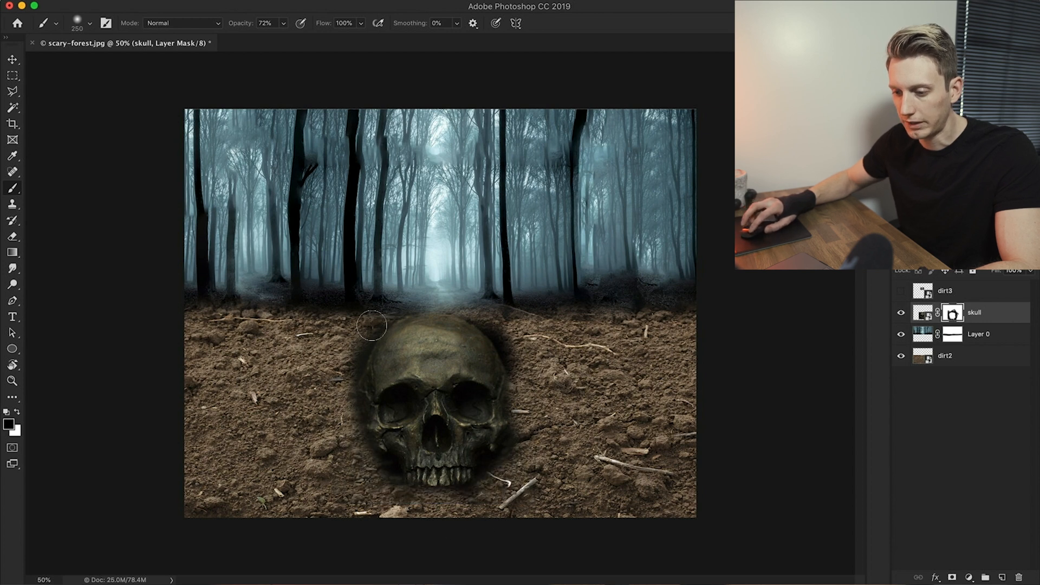
drag(374, 328, 334, 342)
mouse_move(467, 287)
mouse_down()
mouse_move(508, 349)
mouse_move(448, 290)
mouse_up()
mouse_move(526, 442)
mouse_down()
mouse_move(480, 479)
mouse_move(396, 476)
mouse_move(359, 385)
mouse_up()
Step: Cycle through the skull layer's blend modes and keep one that lets the soil texture show through the bone
key(v)
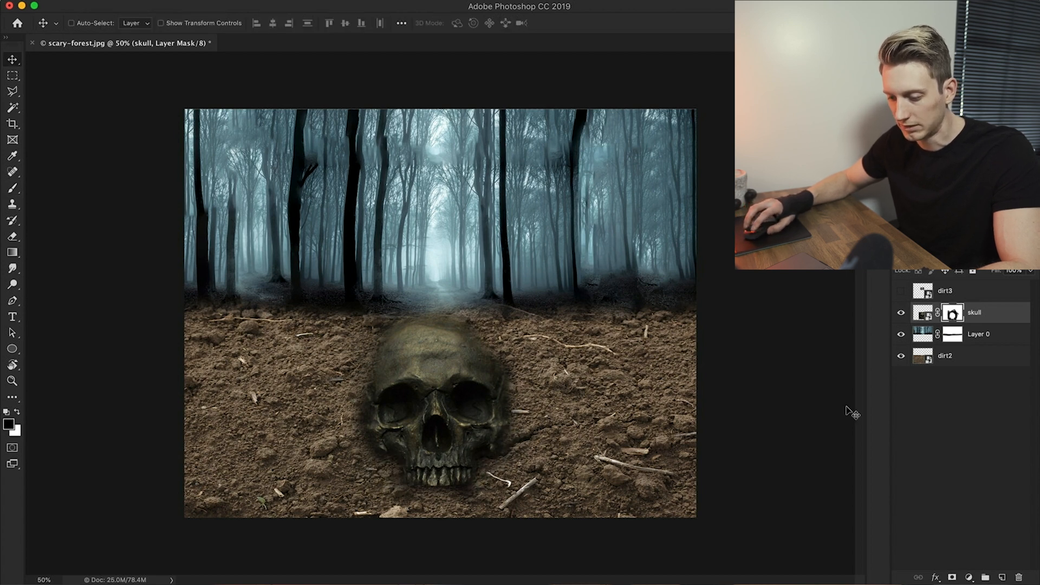
key(3)
key(6)
key(5)
key(8)
key(1)
key(3)
key(6)
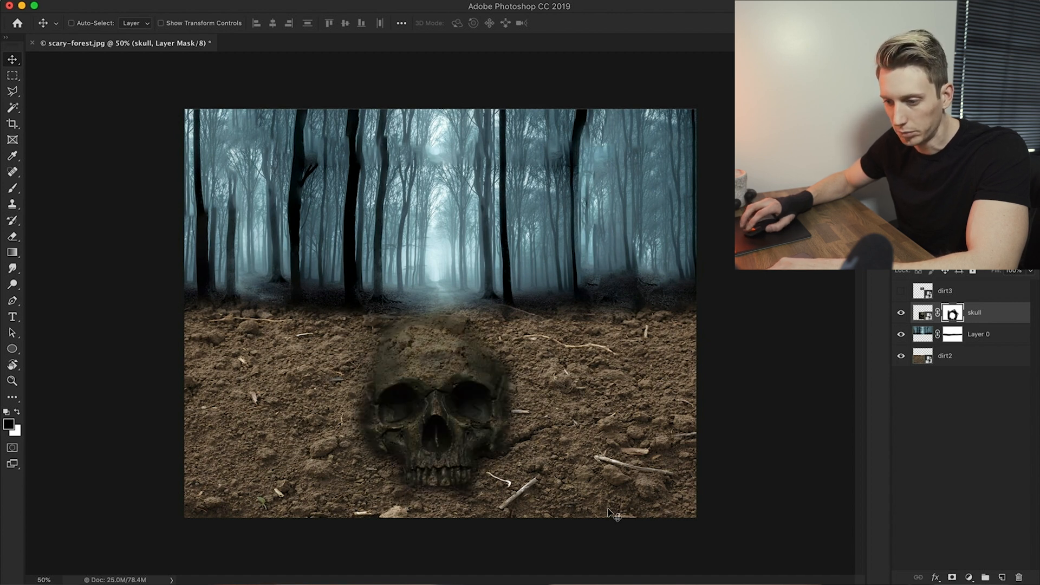
key(shift+plus)
key(shift+plus)
key(shift+plus)
key(shift+plus)
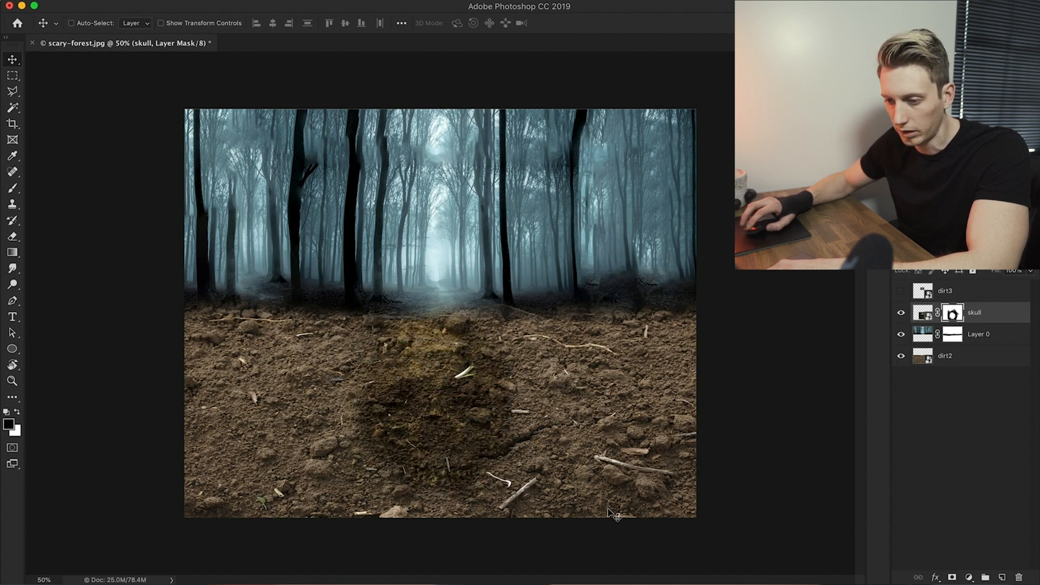
key(shift+plus)
key(shift+plus)
key(shift+plus)
key(shift+plus)
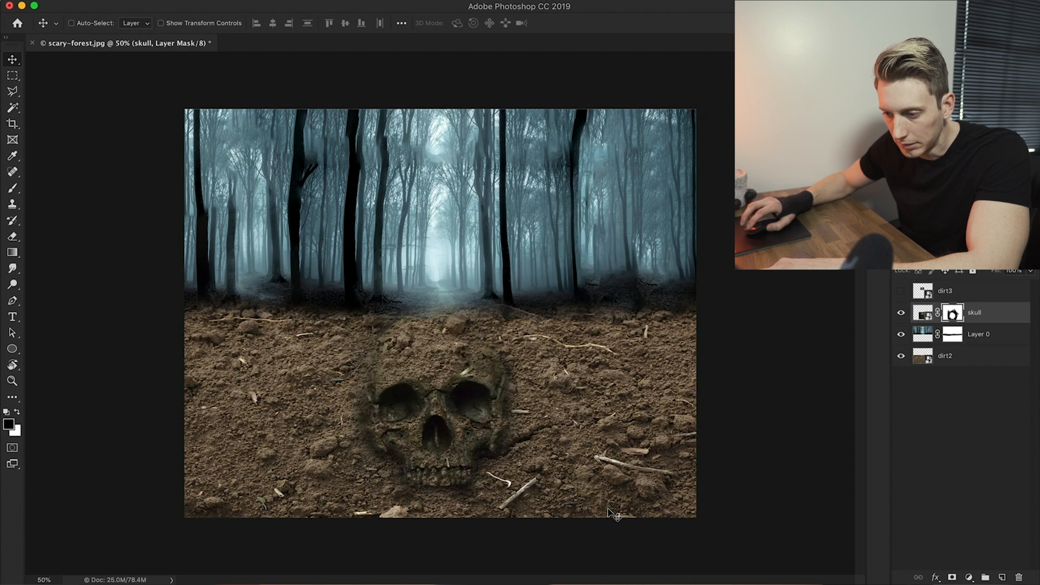
Step: Shift the blended skull slightly up and to the right within the soil
drag(476, 441, 535, 425)
key(ctrl+t)
key(Return)
drag(477, 411, 475, 401)
key(b)
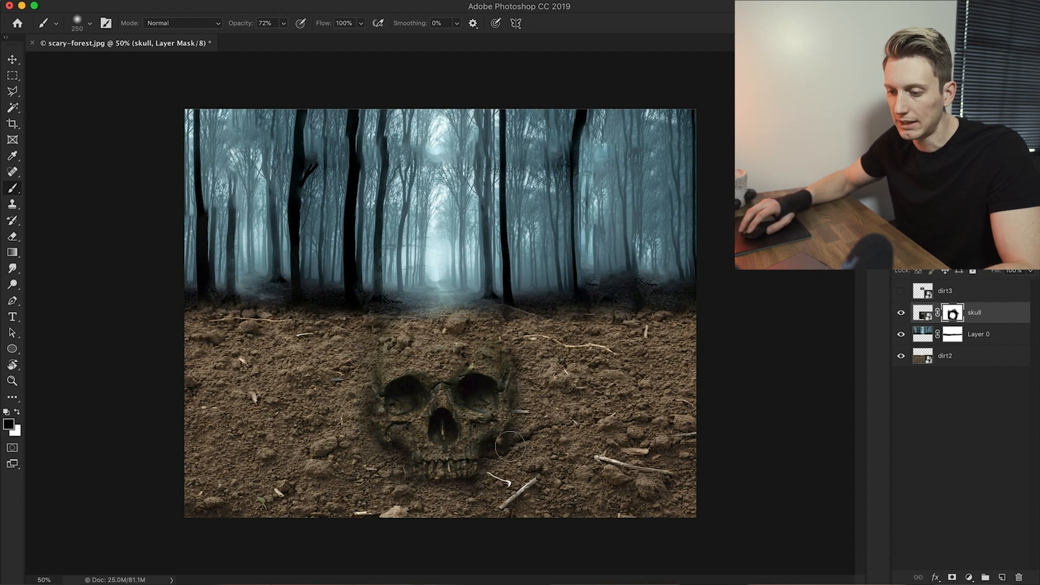
key(x)
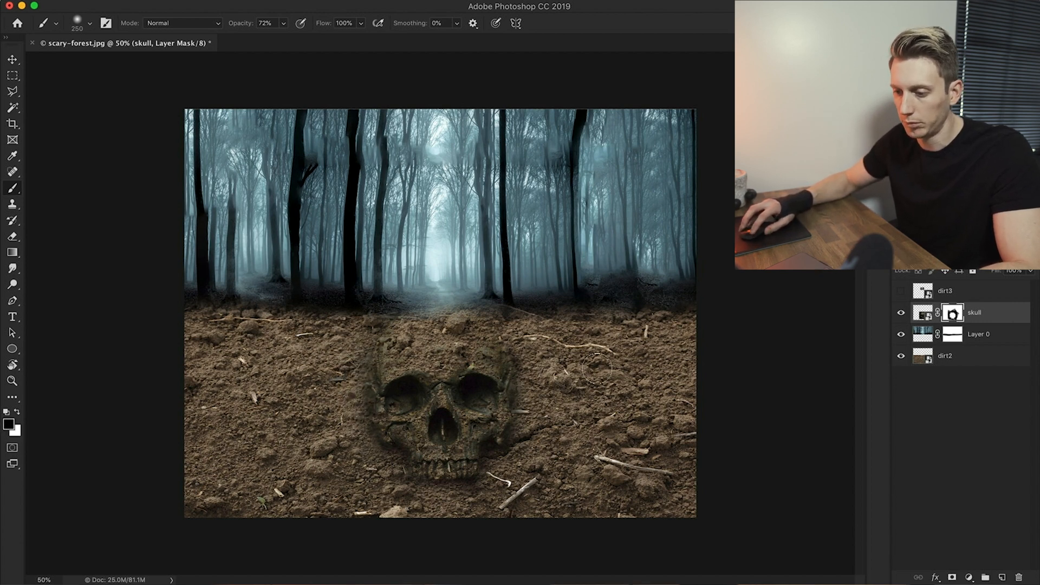
key(v)
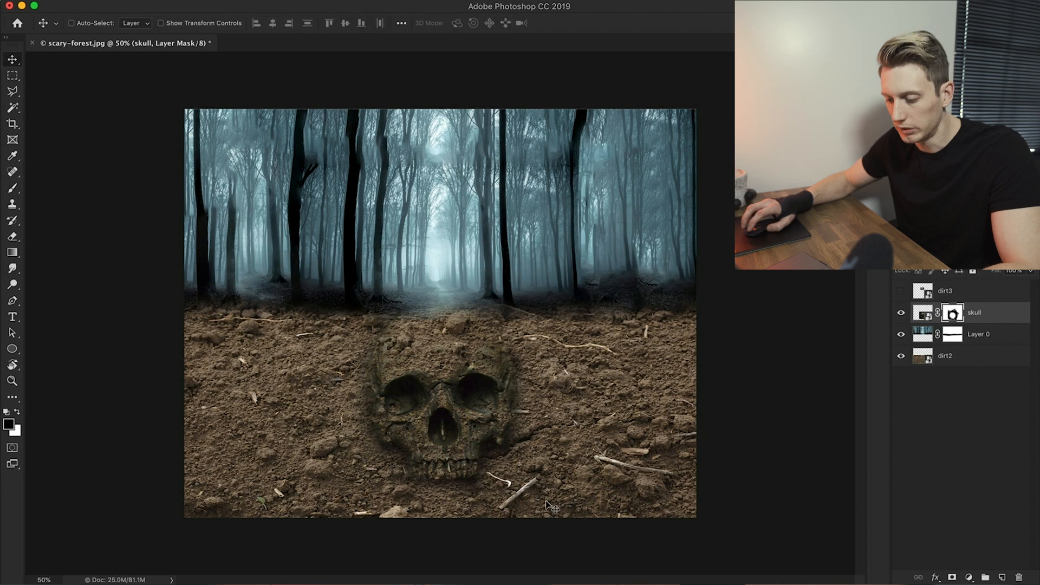
Step: Show the dirt3 layer, scale it to 459.05% and move the cracked-earth texture down over the ground area
click(900, 291)
click(958, 291)
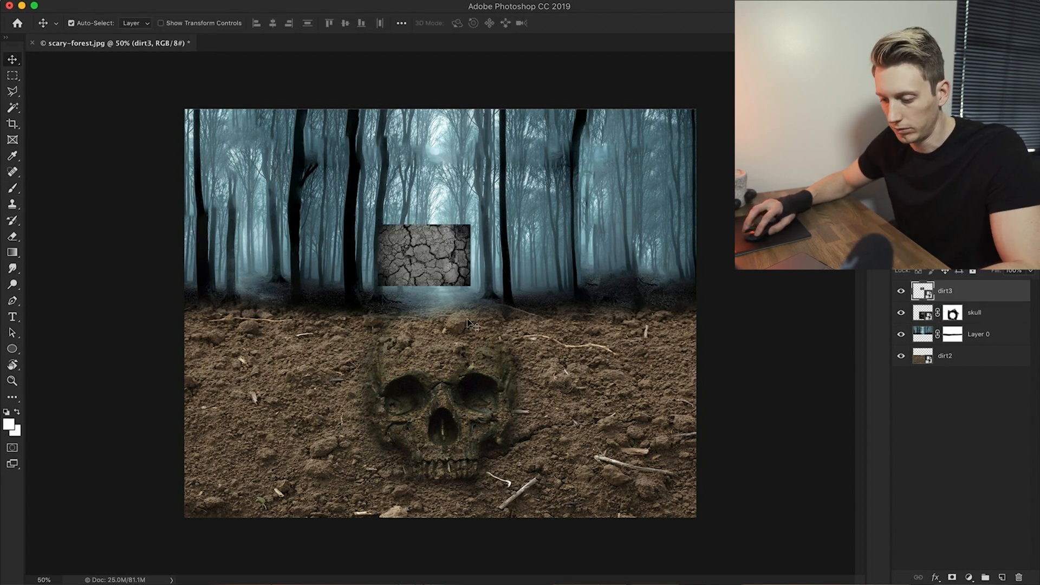
key(ctrl+t)
drag(424, 286, 457, 508)
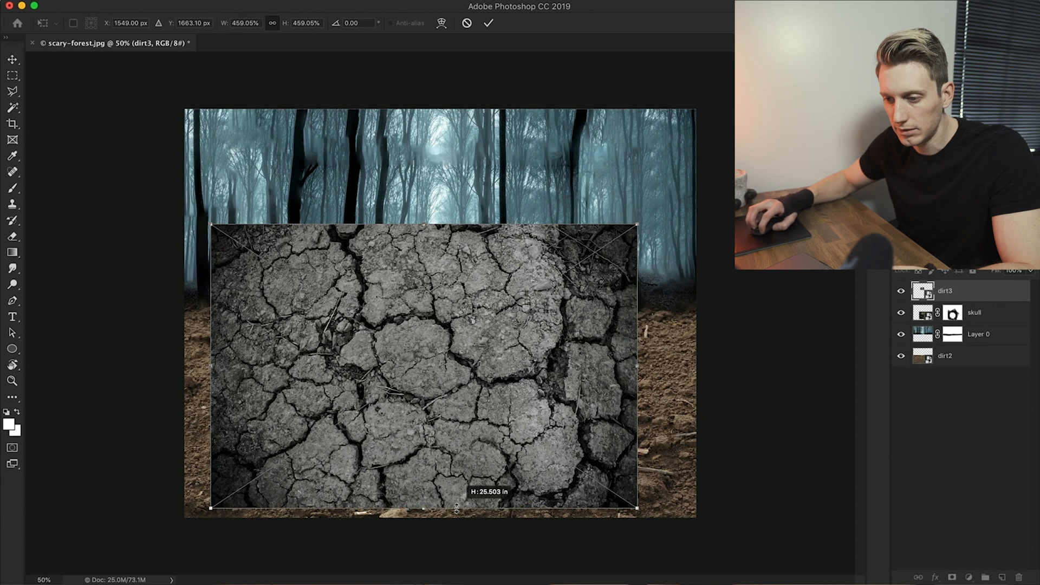
key(Return)
drag(504, 334, 514, 363)
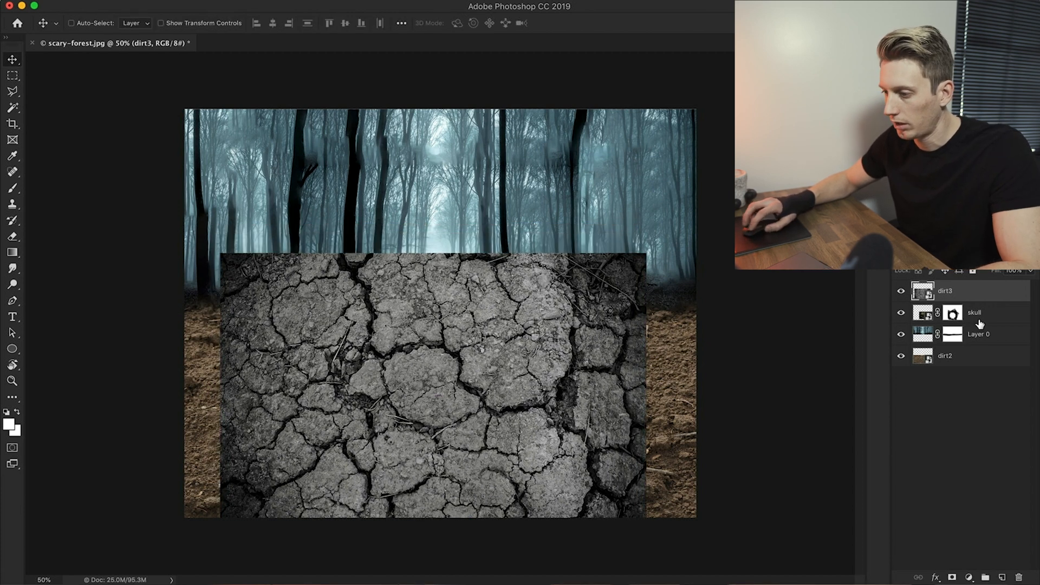
Step: Move the forest layer to the top of the layer stack and select the dirt3 layer
right_click(981, 332)
click(981, 334)
drag(981, 334, 977, 286)
click(972, 313)
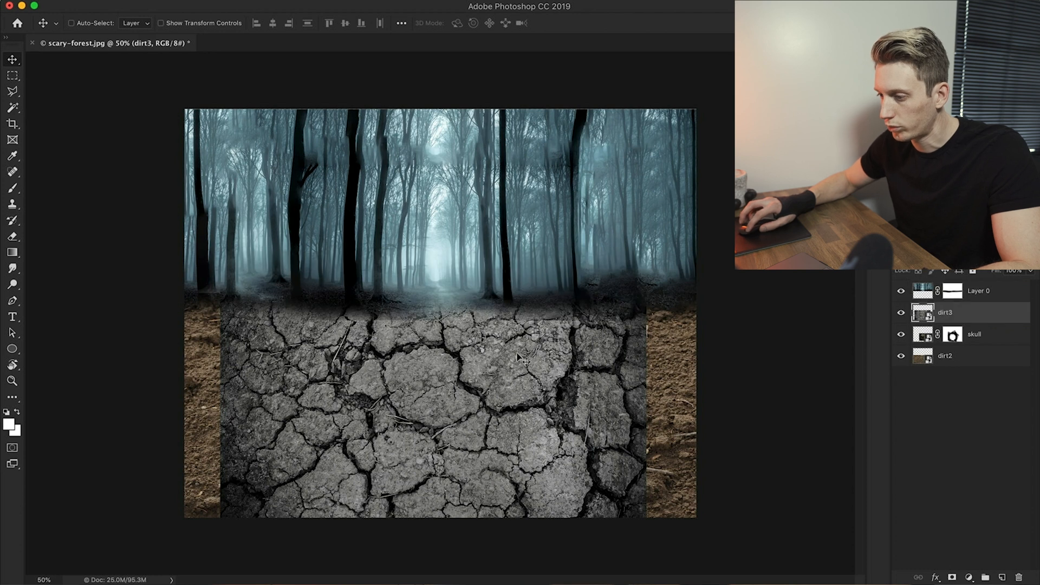
Step: Stretch the dirt3 layer to 551.33% width so the cracked earth spans the full canvas width
key(ctrl+t)
drag(220, 395, 184, 395)
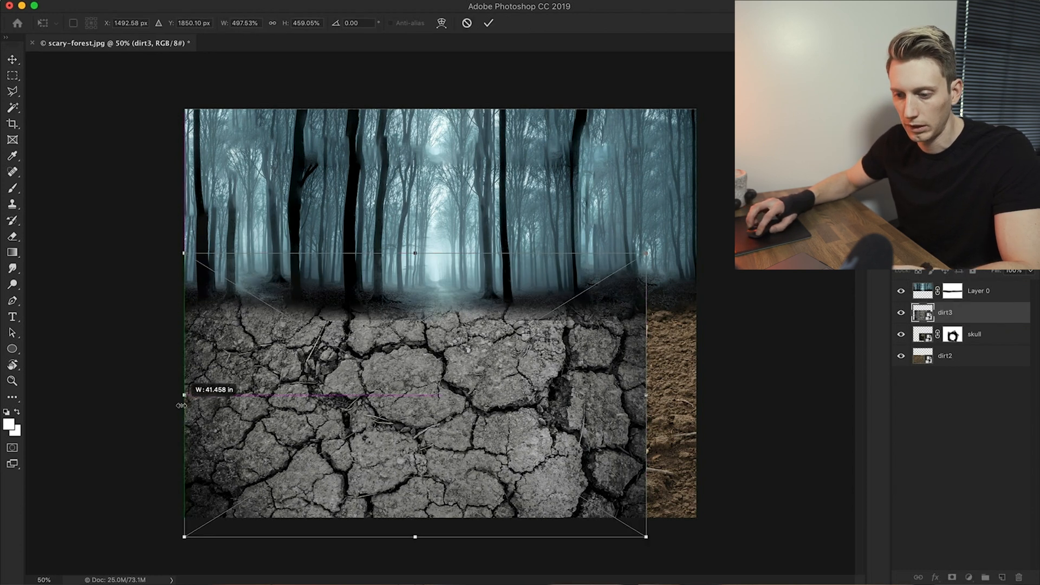
drag(658, 397, 700, 398)
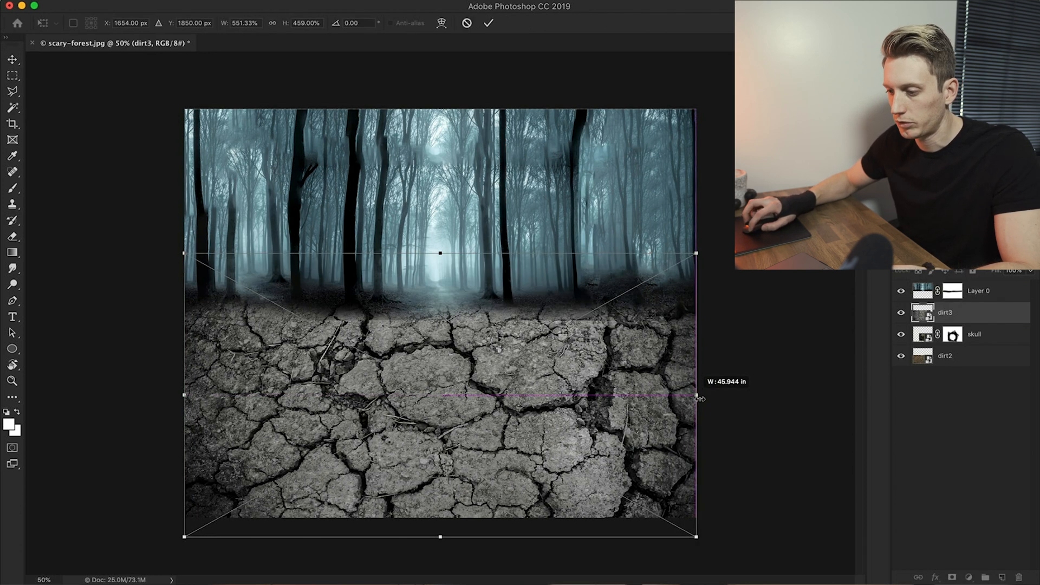
key(Return)
Step: Switch the dirt3 layer to a darkening blend mode and lower its opacity so the cracks blend subtly into the soil
key(shift+plus)
key(shift+plus)
key(shift+plus)
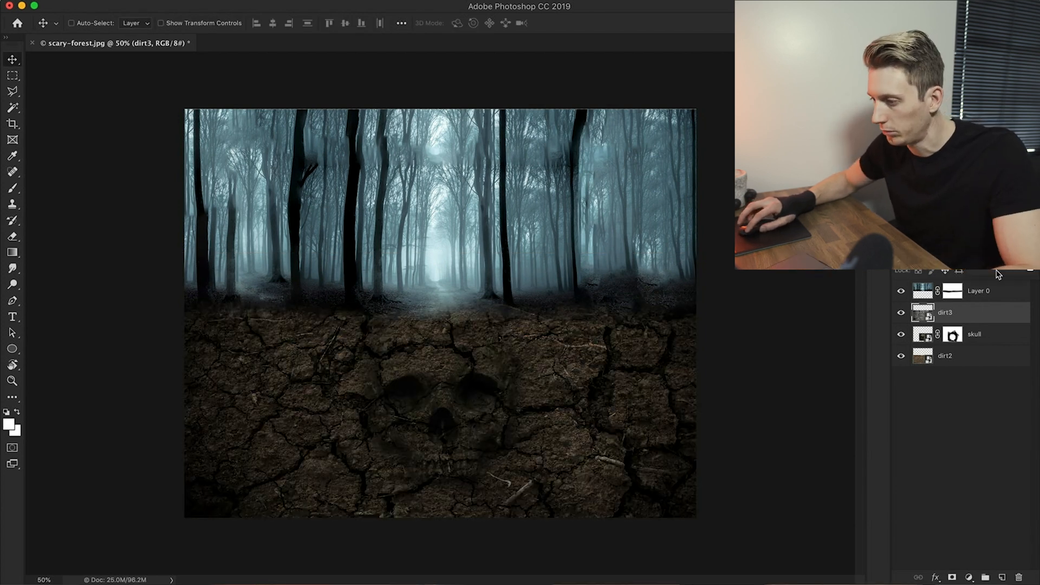
mouse_move(975, 313)
mouse_down()
mouse_move(979, 339)
mouse_move(960, 313)
mouse_up()
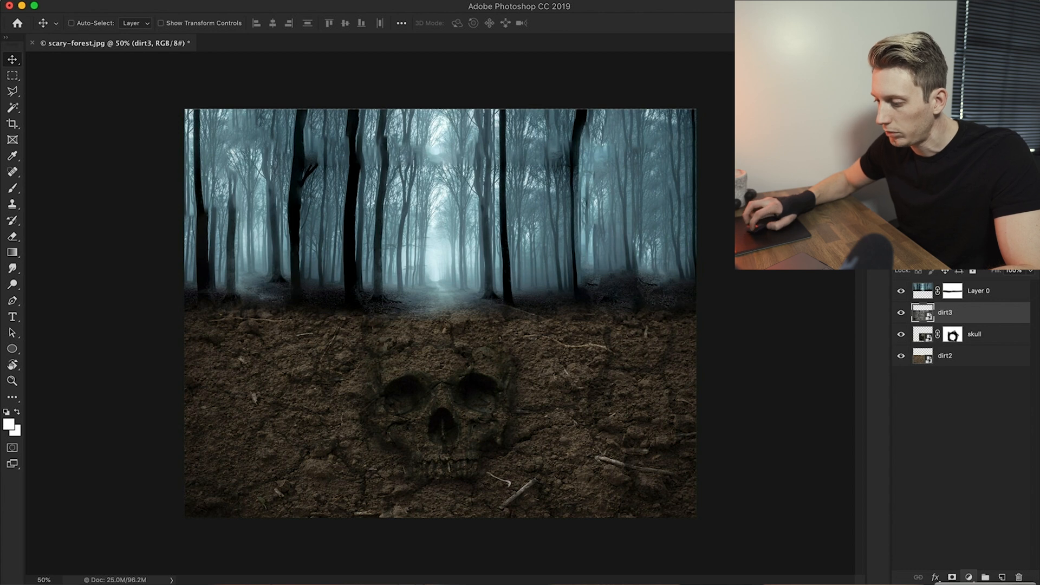
Step: Add a Color Balance adjustment layer above dirt3 with midtones at Cyan/Red -19, Magenta/Green +3 and Yellow/Blue +30
click(968, 577)
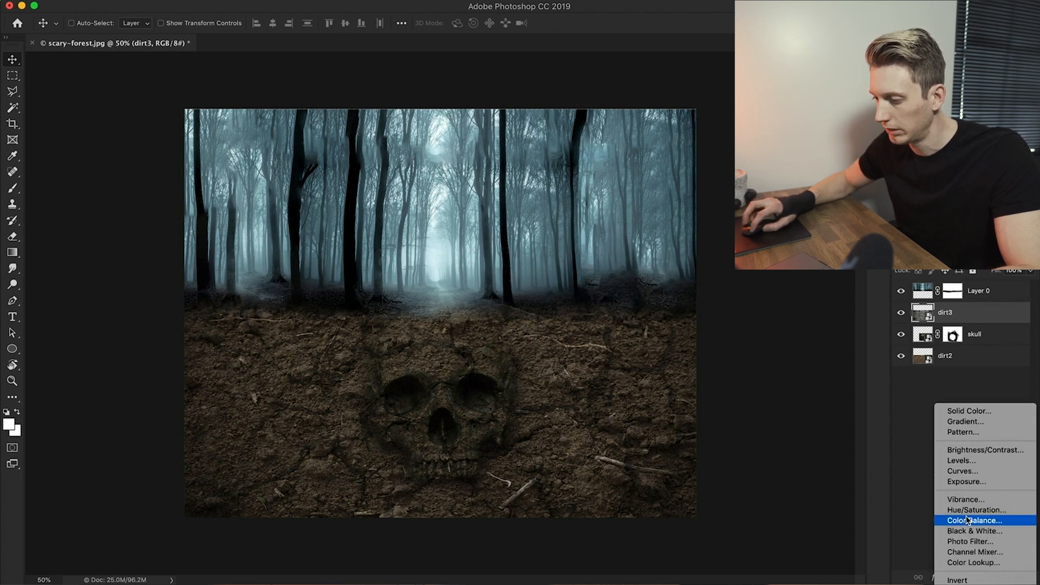
click(965, 521)
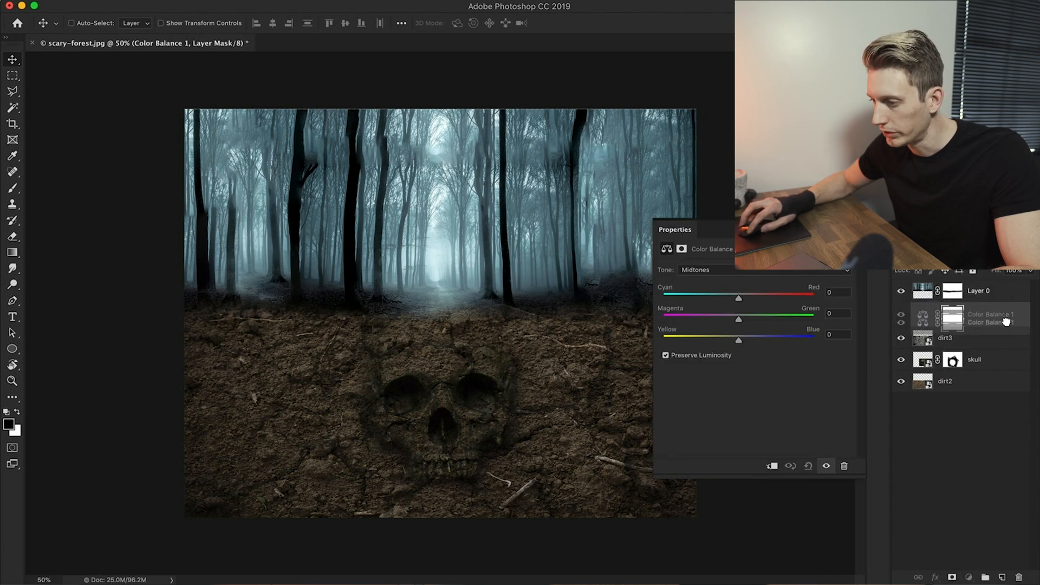
drag(738, 298, 721, 301)
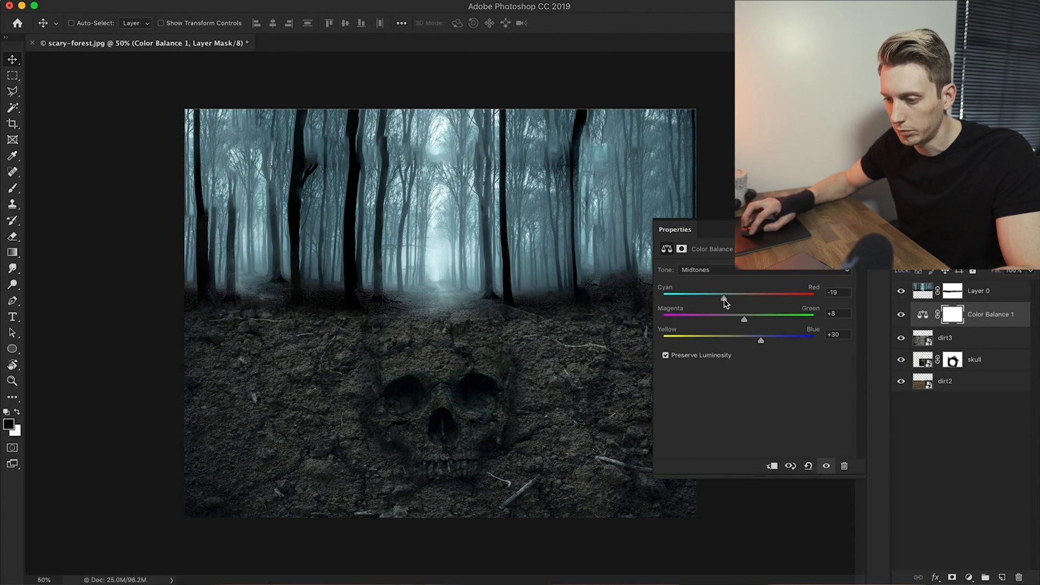
drag(743, 319, 751, 321)
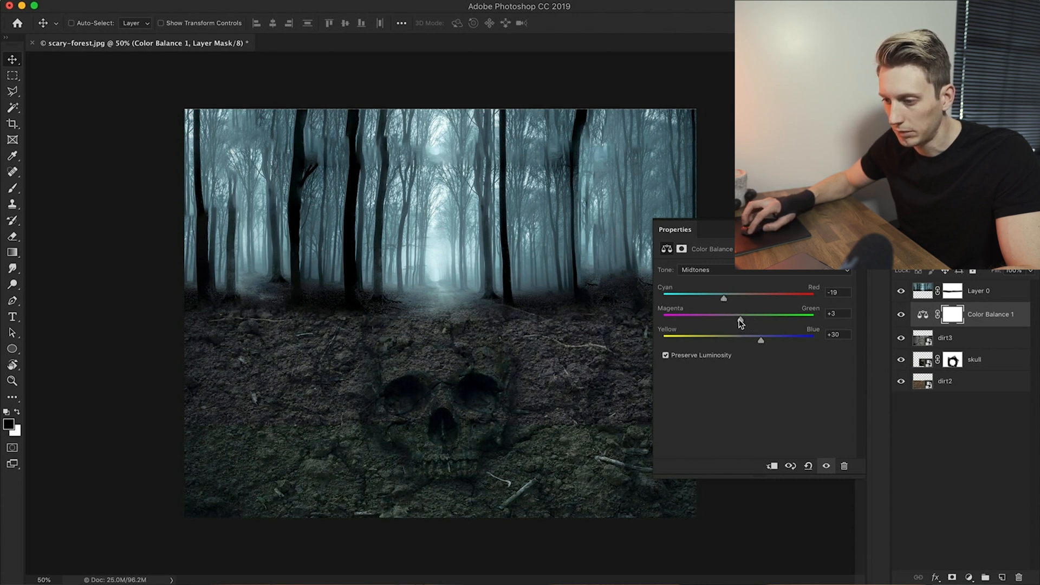
click(754, 367)
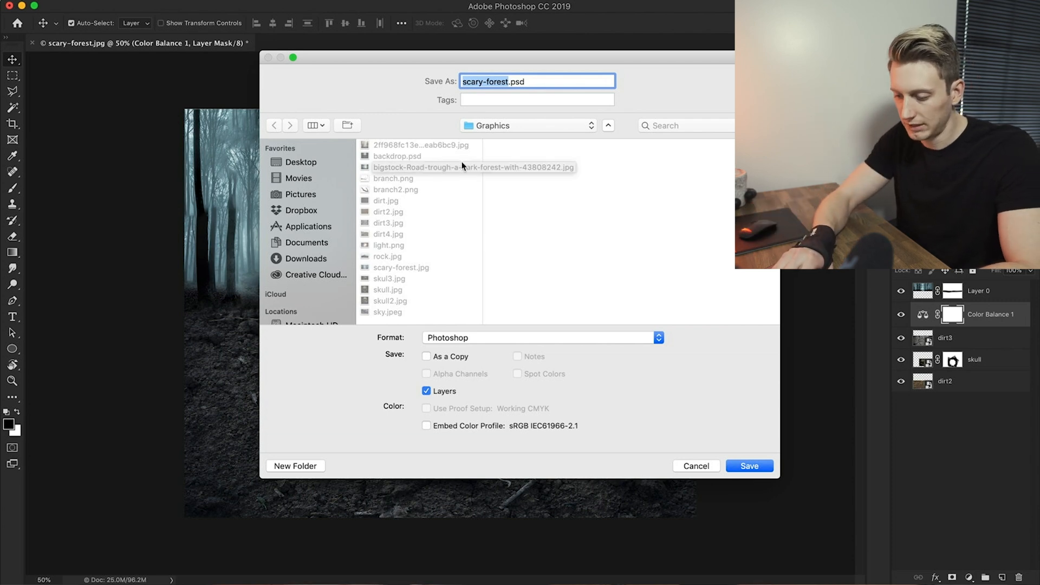
Step: Save the document with its layers in the Graphics folder as Background_NEW.psd in Photoshop format
text(Backgrou)
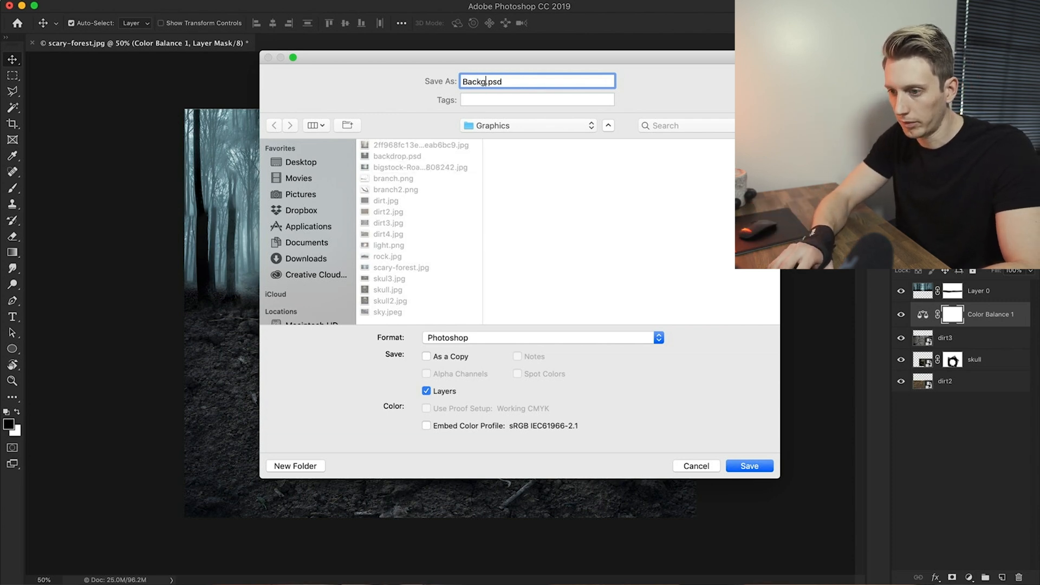
text(nd_NEW)
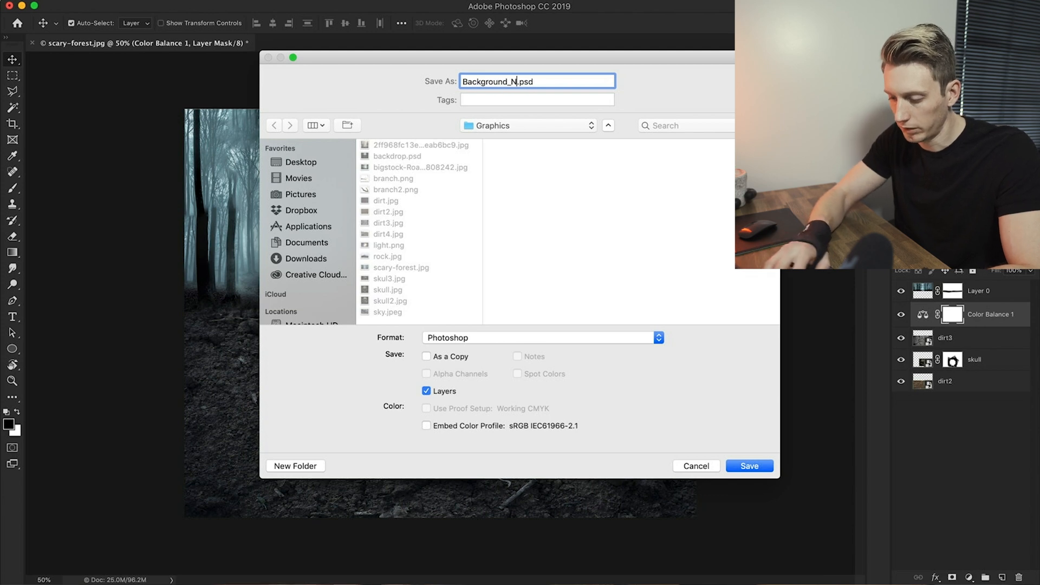
key(Return)
key(Return)
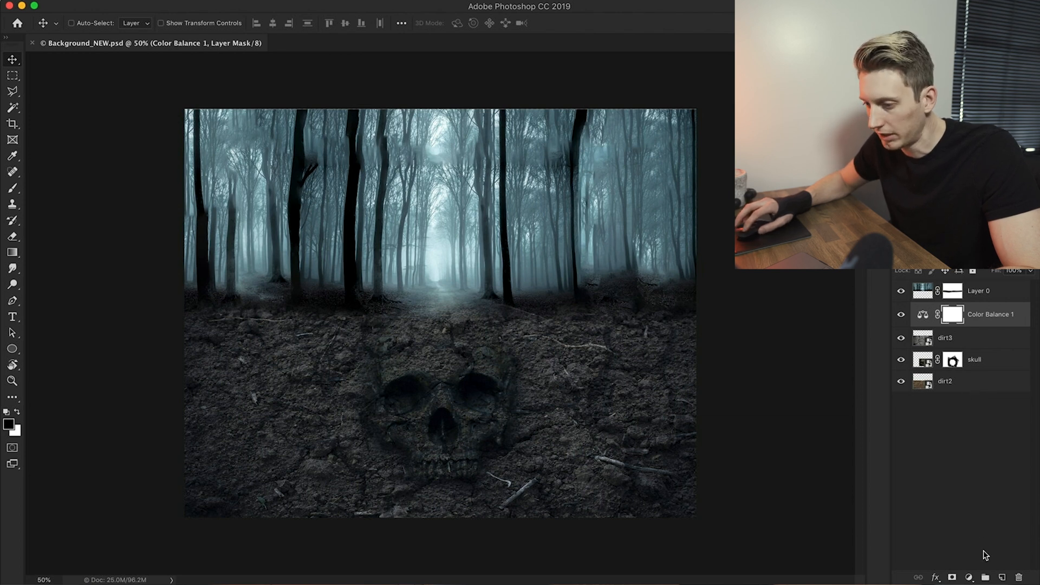
Step: Add a Color Balance adjustment layer above Layer 0 with midtones Cyan/Red +15, Magenta/Green +6 and Yellow/Blue +12, and save the document
click(978, 296)
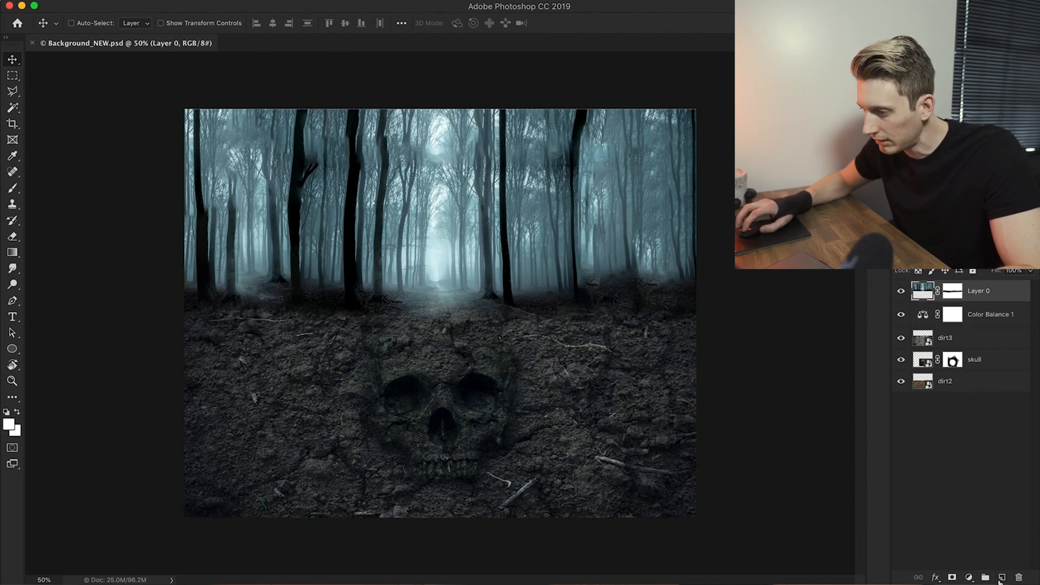
click(969, 577)
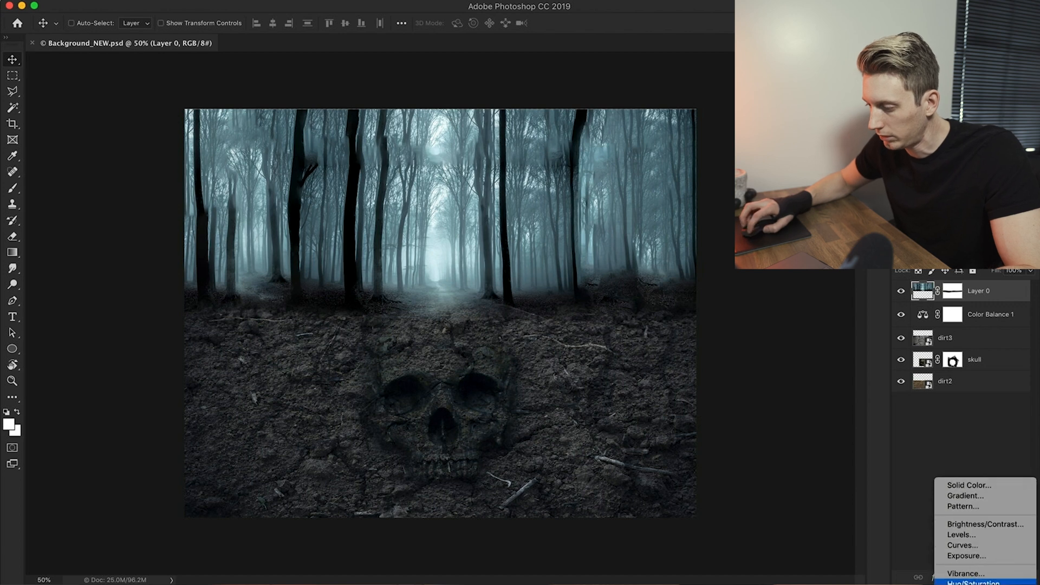
click(969, 574)
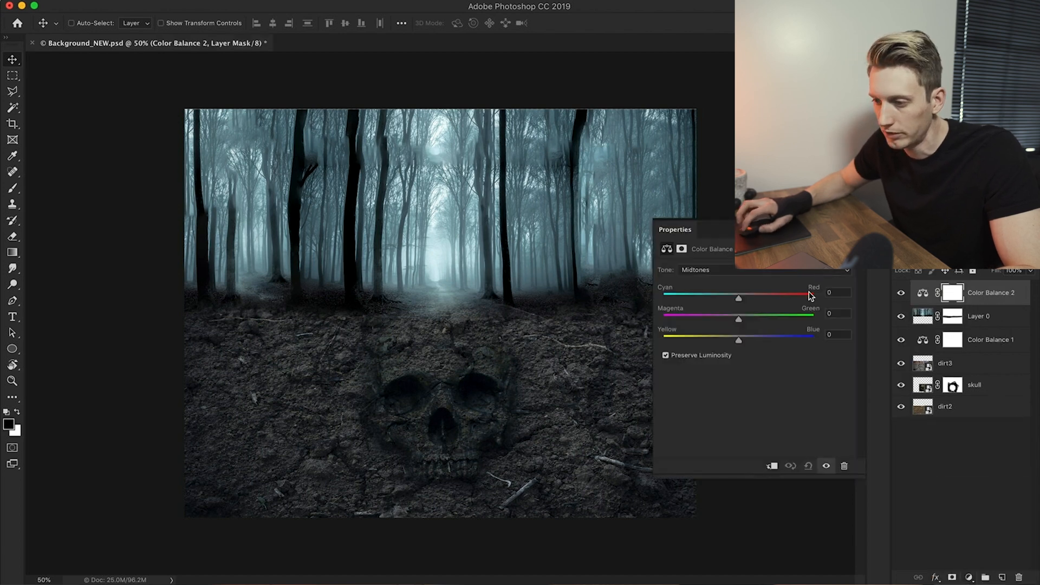
drag(738, 298, 745, 346)
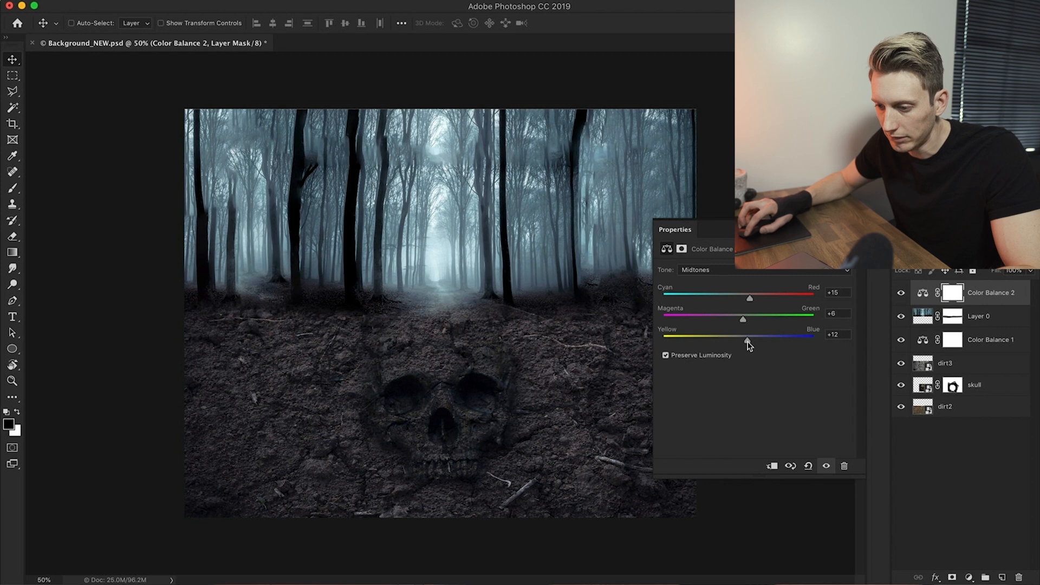
click(893, 306)
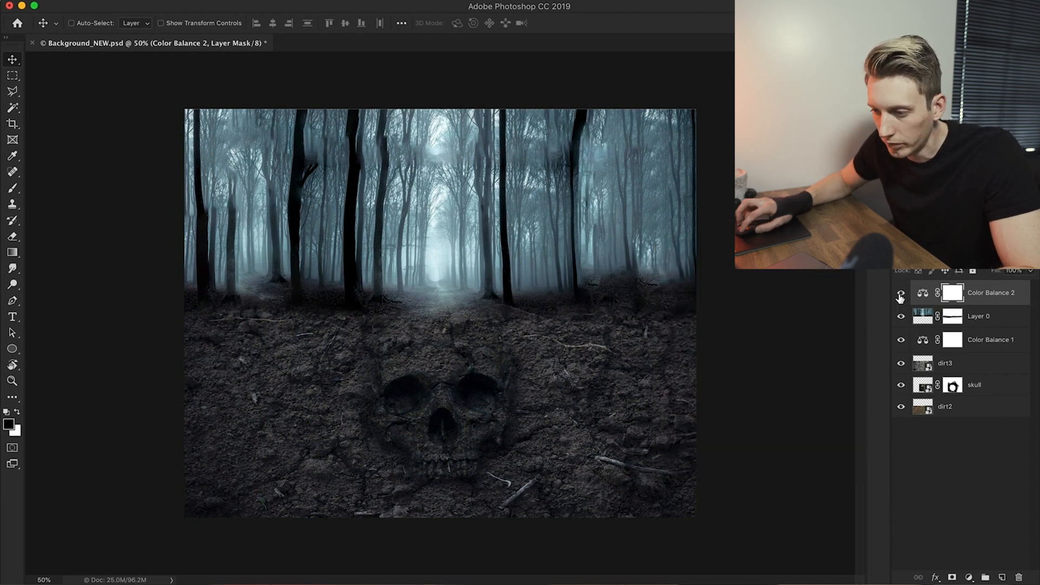
key(super+s)
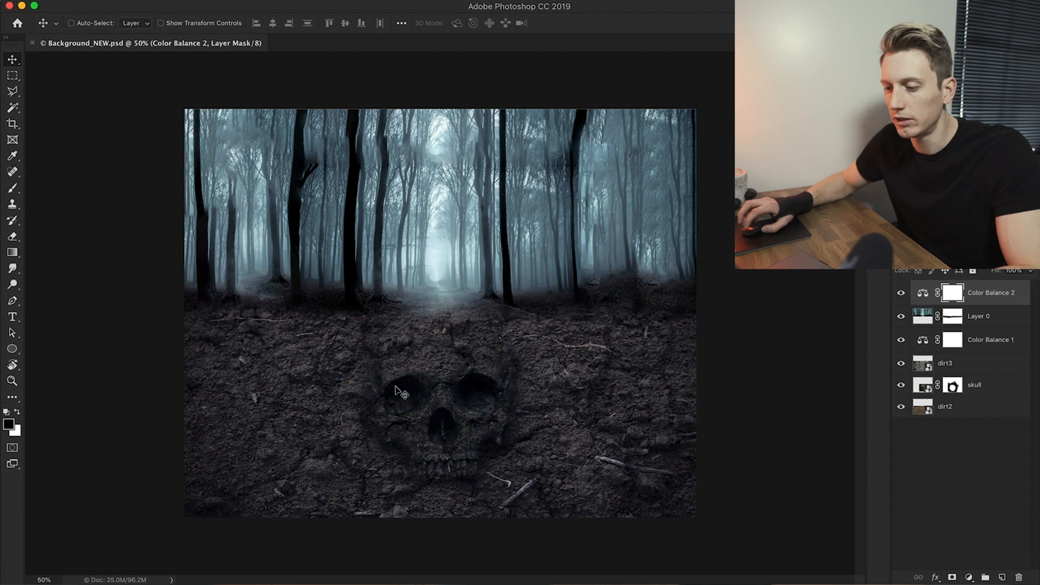
Step: Add a Levels adjustment layer above Color Balance 2 and lower its levels to darken the whole scene
click(943, 459)
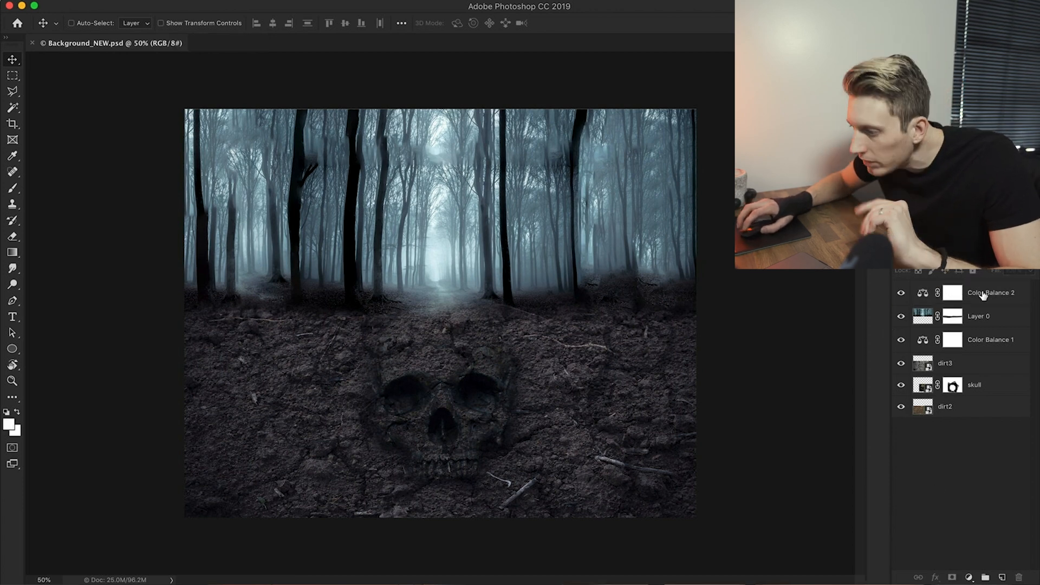
click(947, 293)
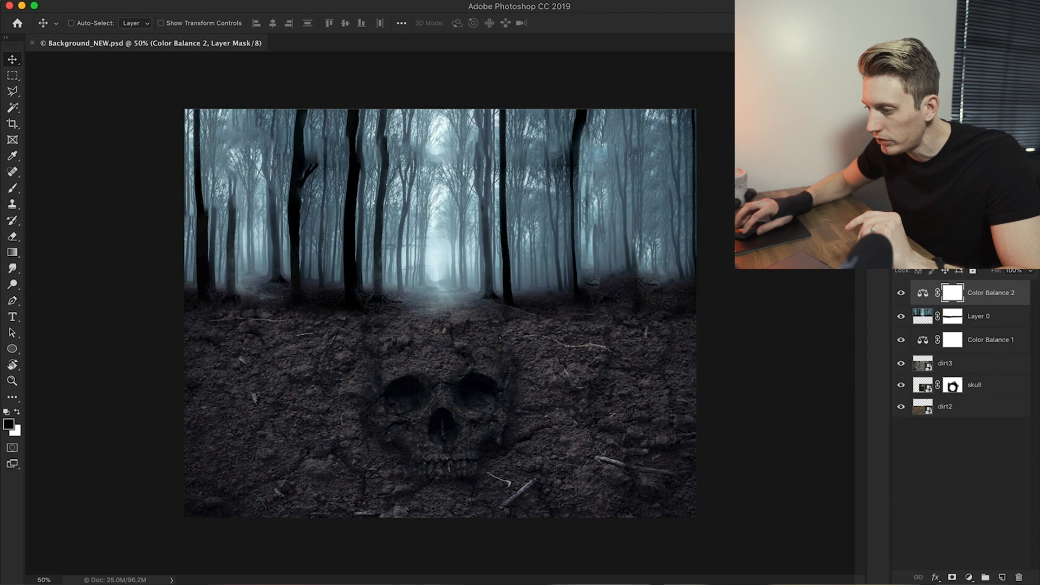
click(969, 577)
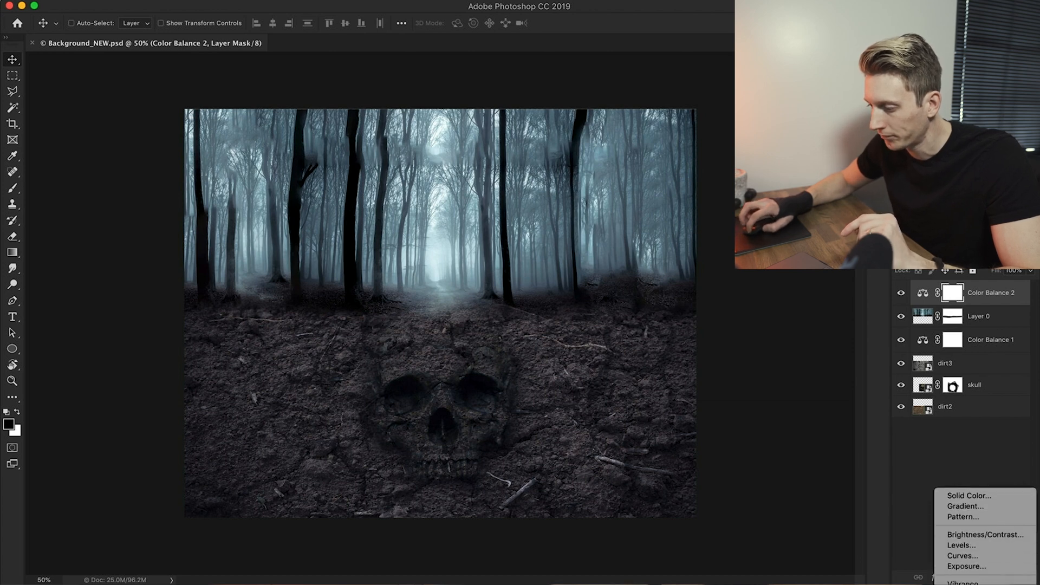
click(964, 545)
mouse_move(764, 362)
mouse_down()
mouse_move(752, 362)
mouse_move(764, 366)
mouse_up()
drag(843, 398, 794, 399)
click(527, 327)
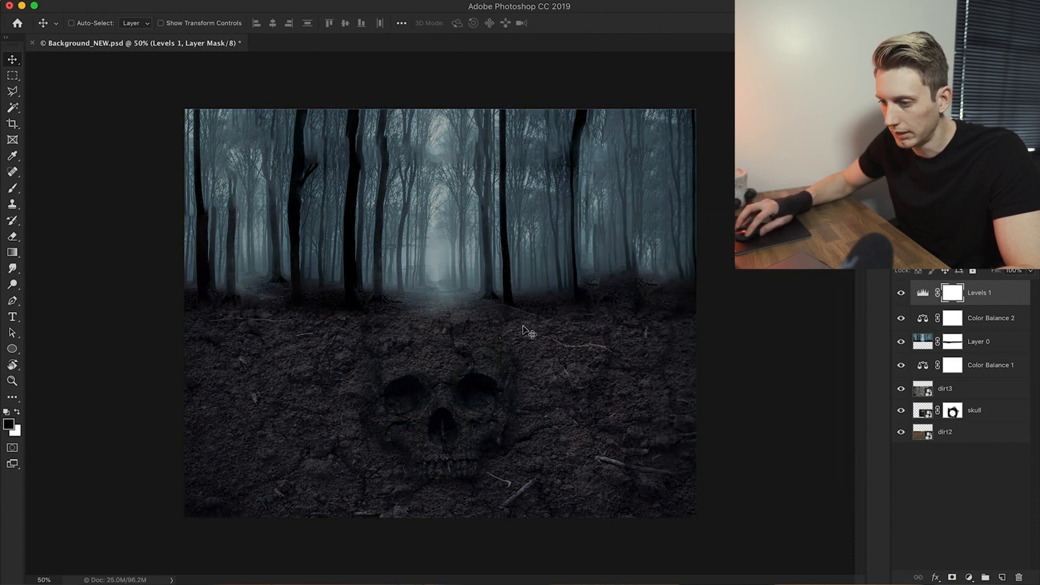
Step: Mask the Levels darkening off the forest with a soft black brush enlarged to 900 px, keeping it on the soil, and save
key(b)
key(bracketright)
key(bracketright)
key(bracketright)
key(bracketright)
key(bracketright)
key(bracketright)
key(bracketright)
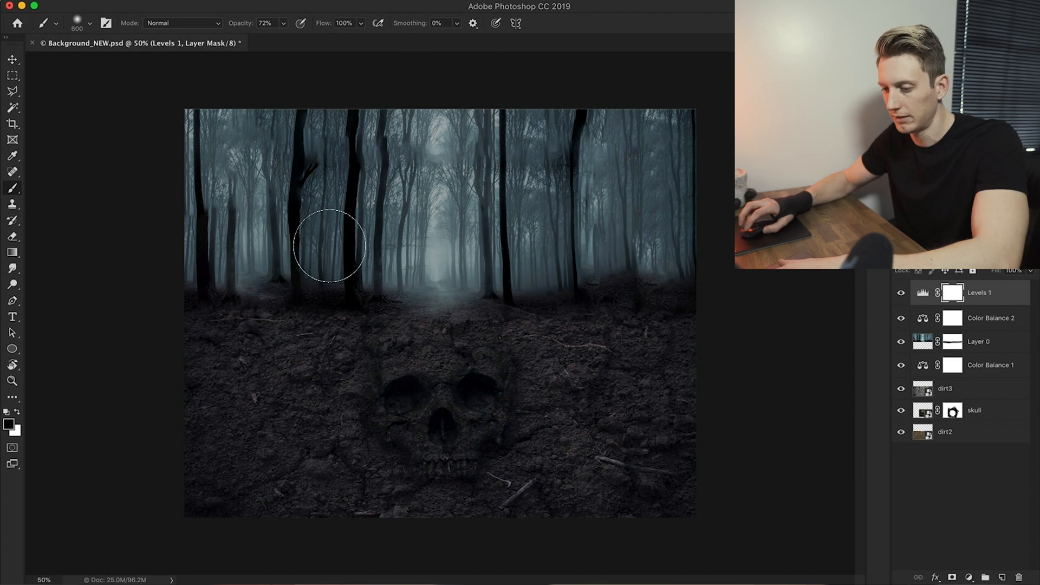
mouse_move(389, 144)
mouse_down()
mouse_move(446, 135)
mouse_move(302, 197)
mouse_move(719, 221)
mouse_move(301, 186)
mouse_up()
mouse_move(567, 180)
mouse_down()
mouse_move(290, 210)
mouse_move(645, 251)
mouse_move(697, 228)
mouse_move(282, 225)
mouse_up()
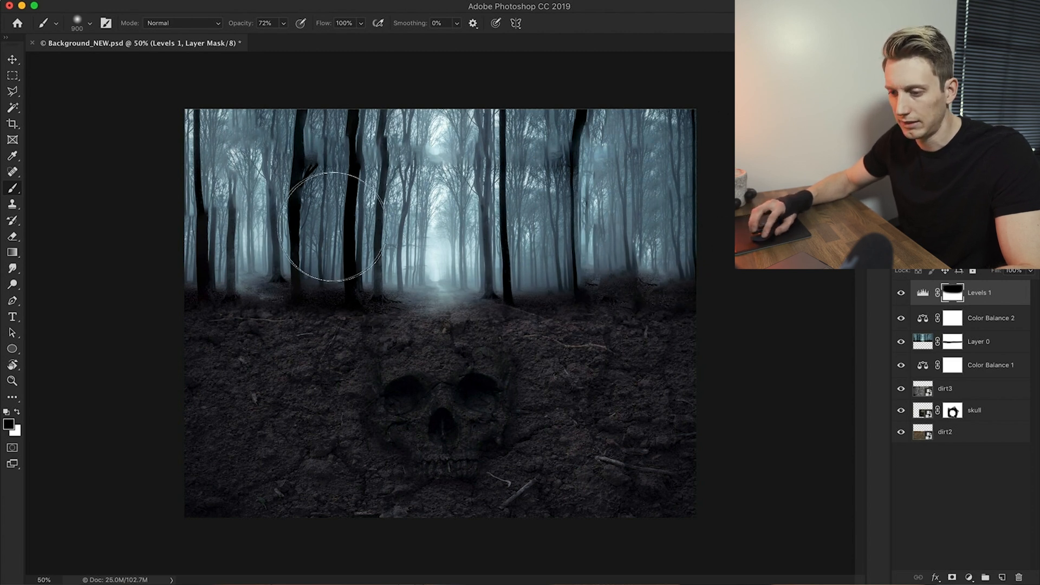
key(super+s)
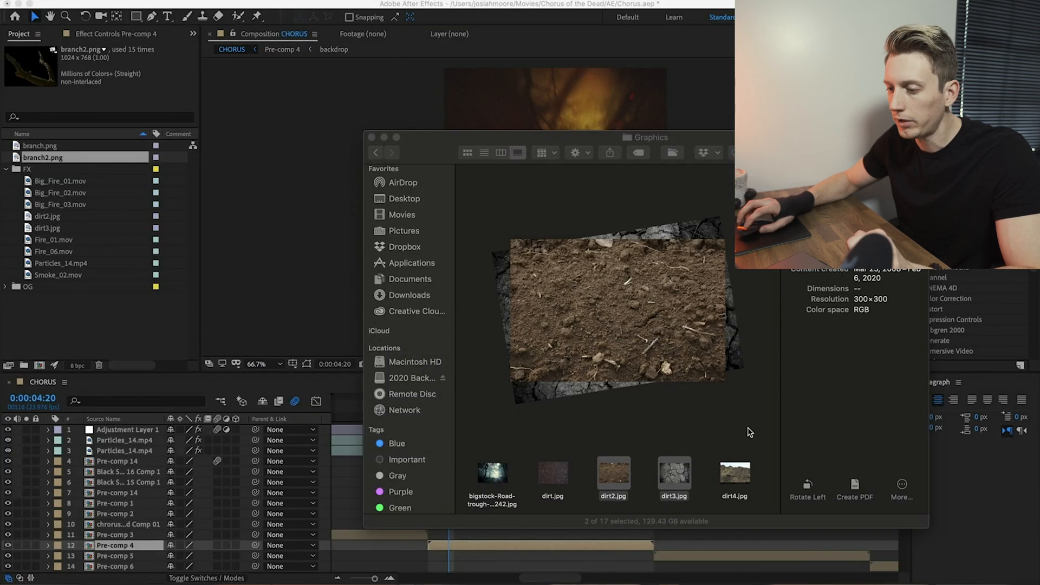
Step: Switch to After Effects and preview the CHORUS composition over the Pre-comp 4 section
click(317, 199)
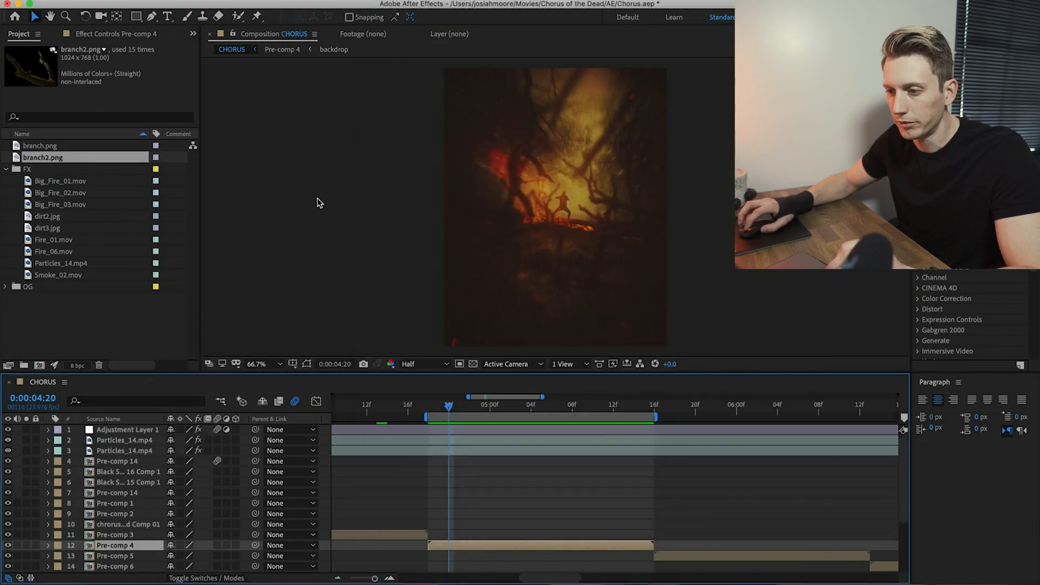
key(space)
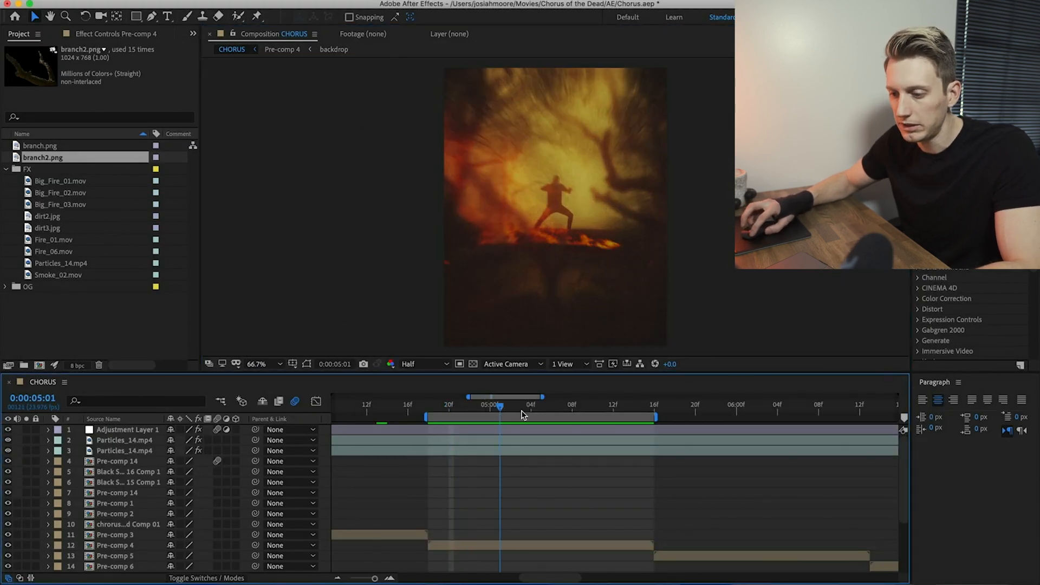
drag(513, 423, 480, 421)
Step: Import Background_NEW.psd from the Graphics folder as a composition with its layers kept separate
click(126, 330)
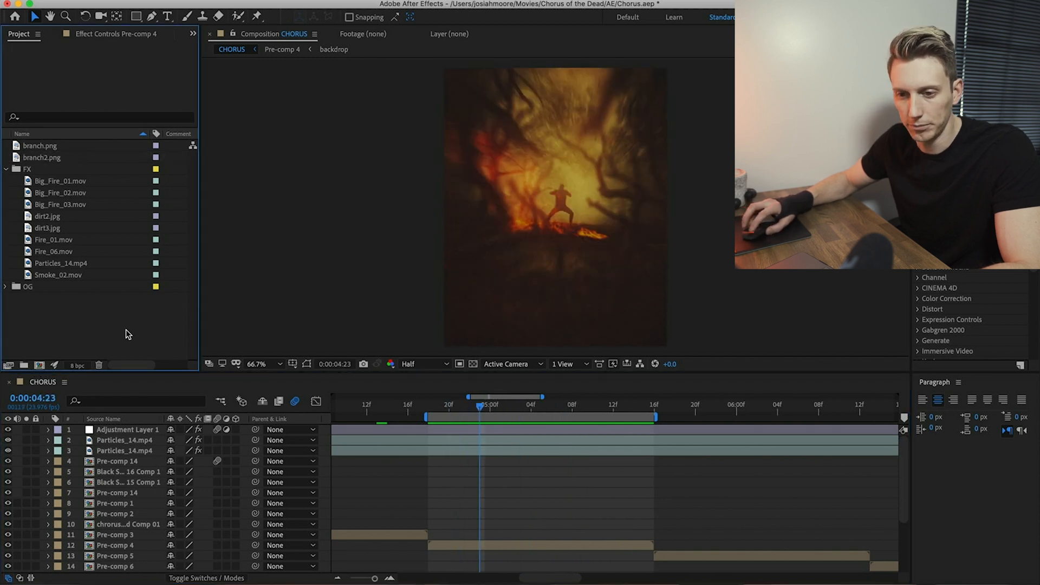
double_click(99, 321)
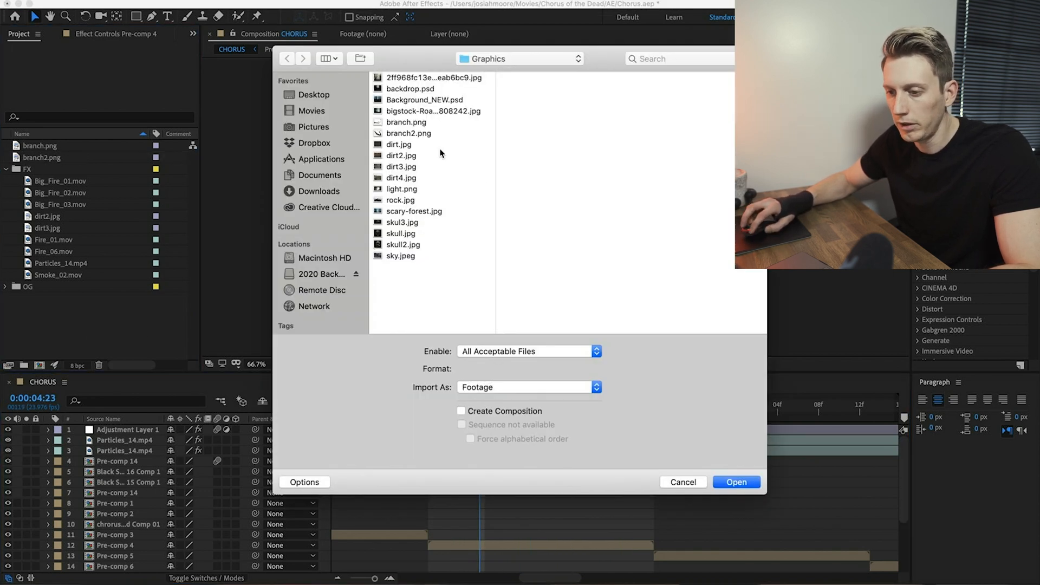
click(429, 99)
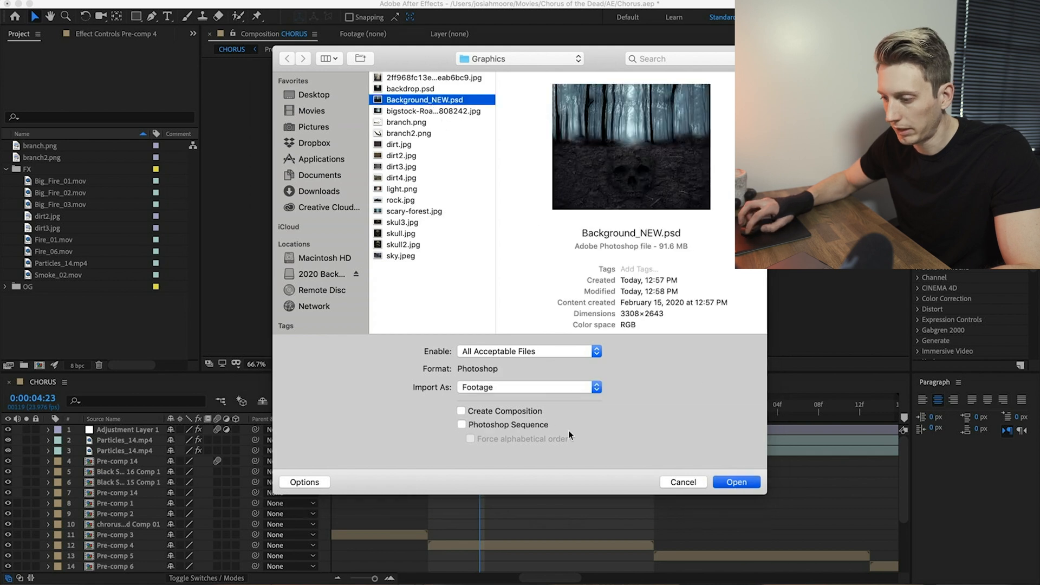
click(735, 482)
click(599, 393)
key(super+i)
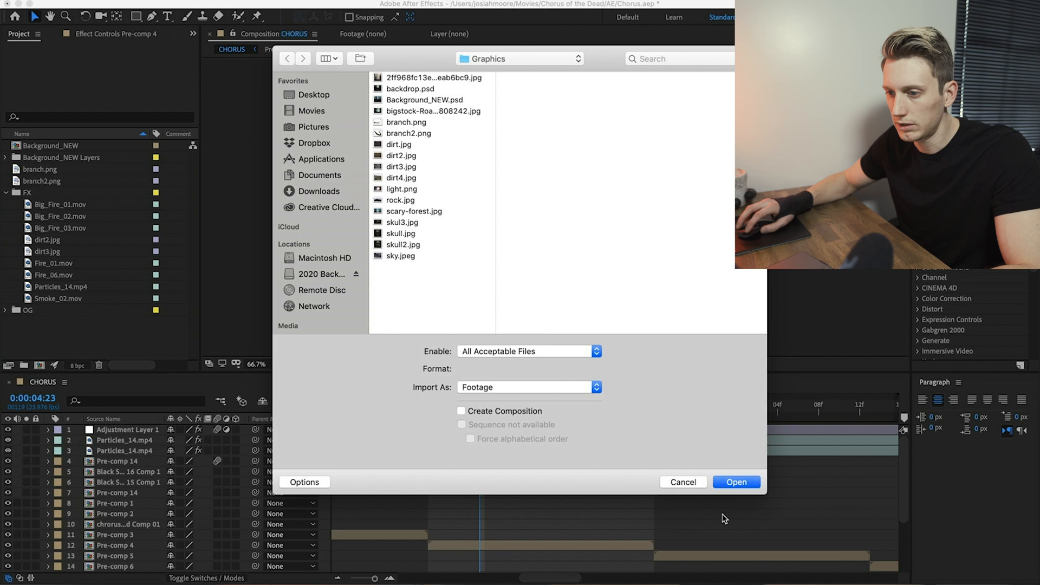
click(688, 482)
click(46, 147)
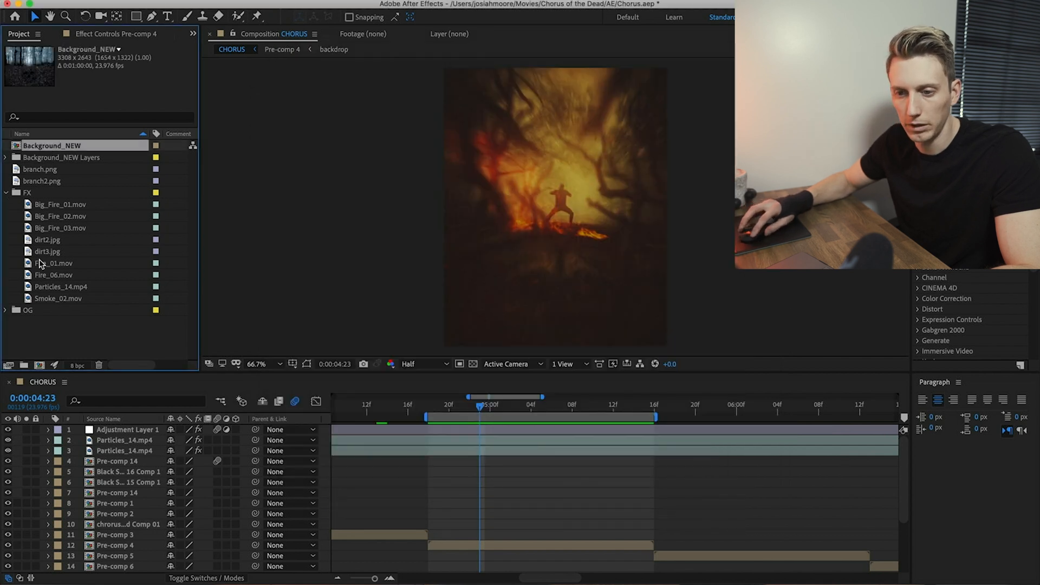
click(126, 347)
click(38, 365)
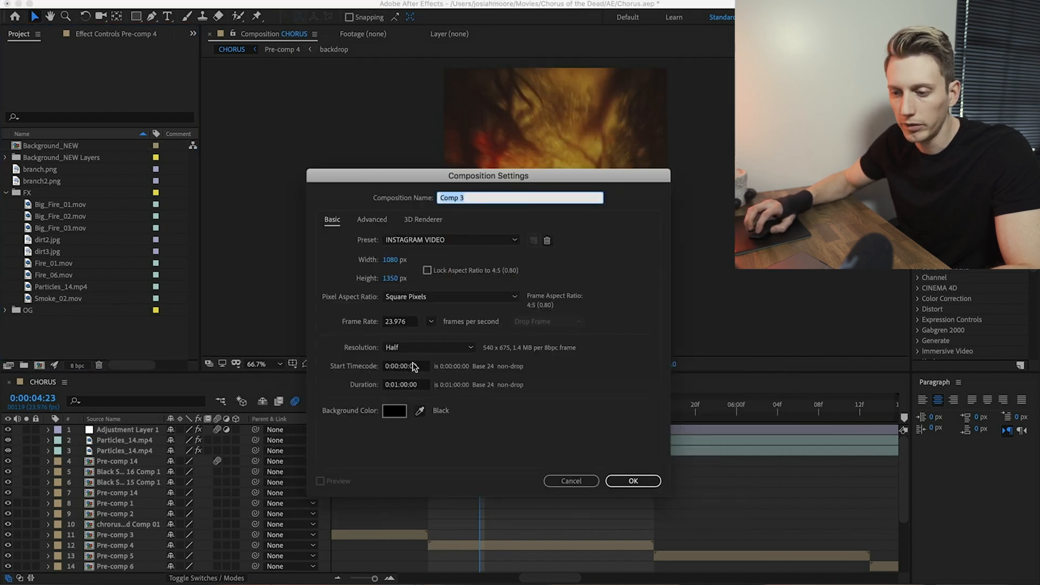
click(572, 480)
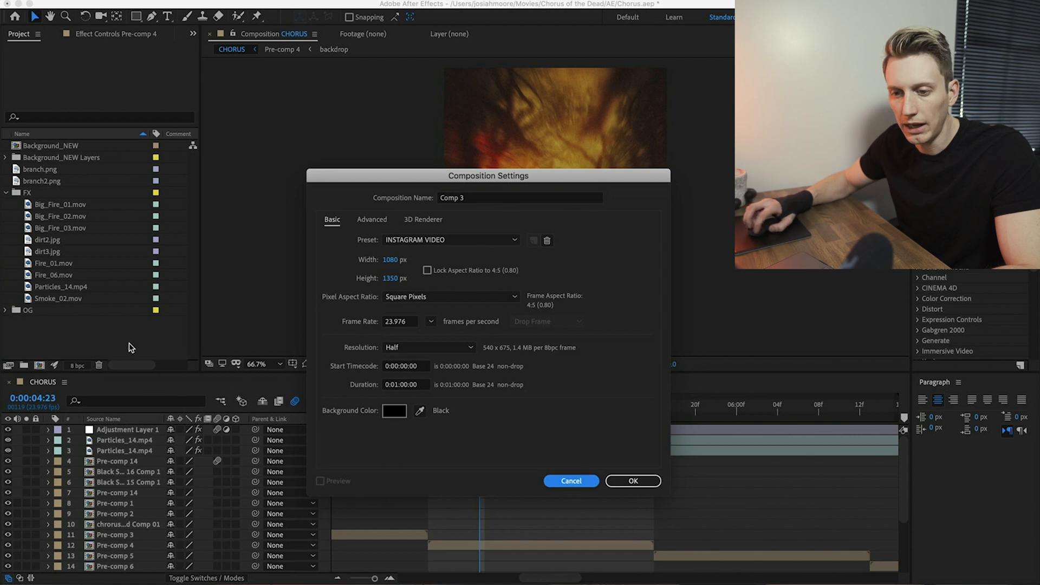
click(570, 481)
Step: Import the footage file Kyle Klip.mp4 from the Video folder of the Chorus of the Dead project
double_click(111, 341)
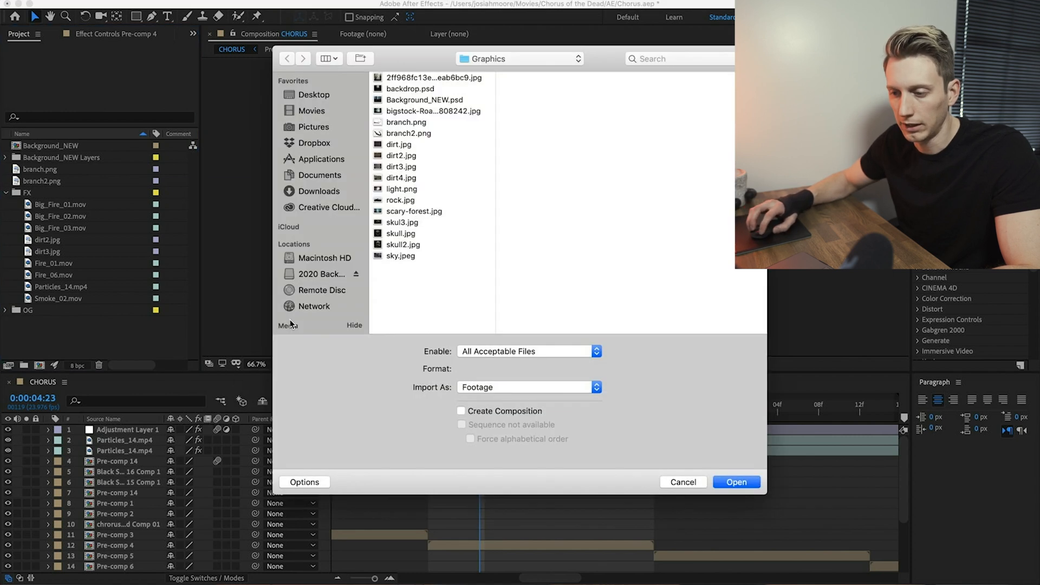
click(511, 59)
click(523, 72)
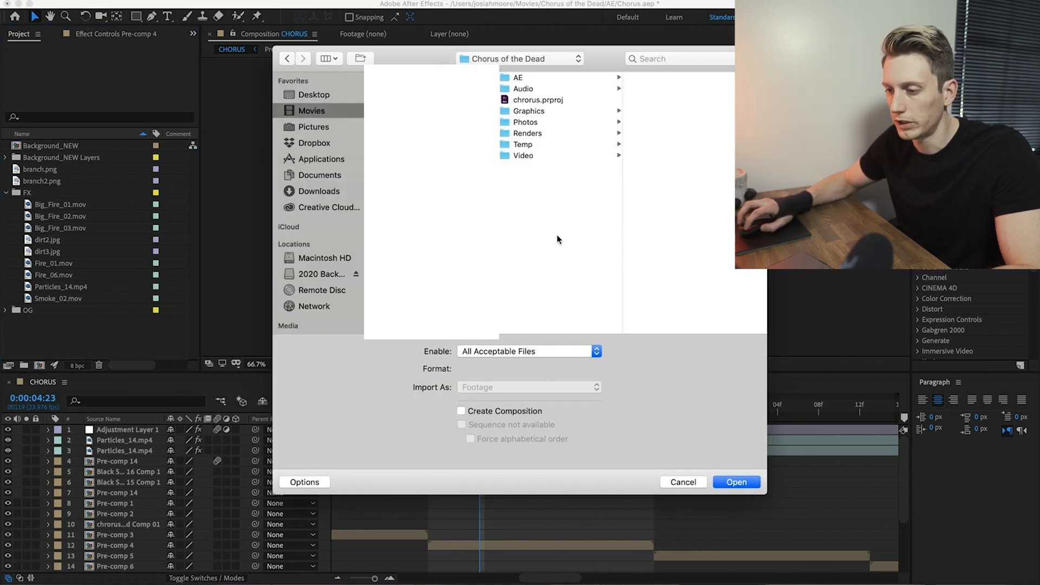
click(523, 155)
click(677, 91)
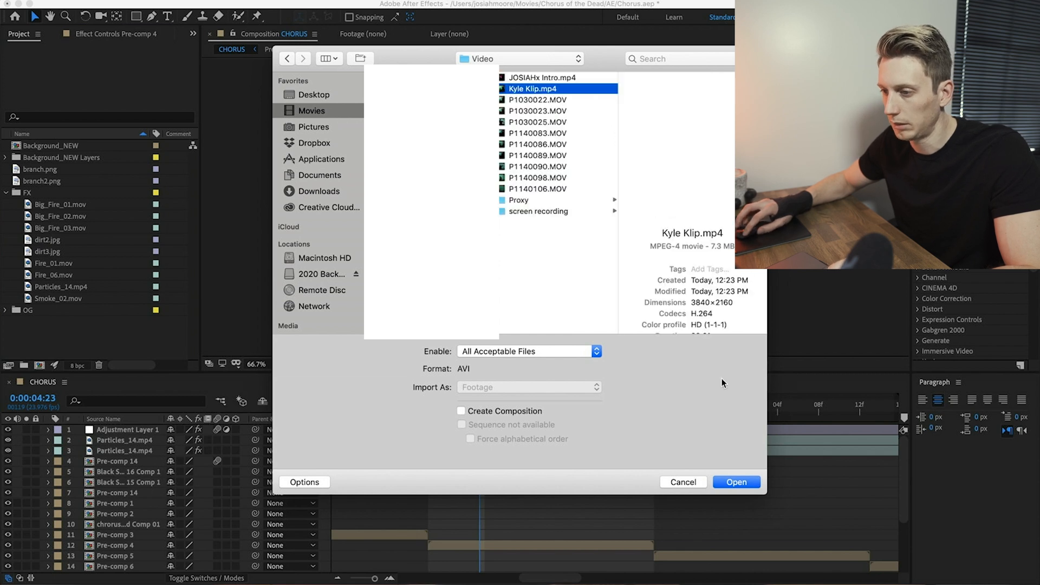
click(736, 482)
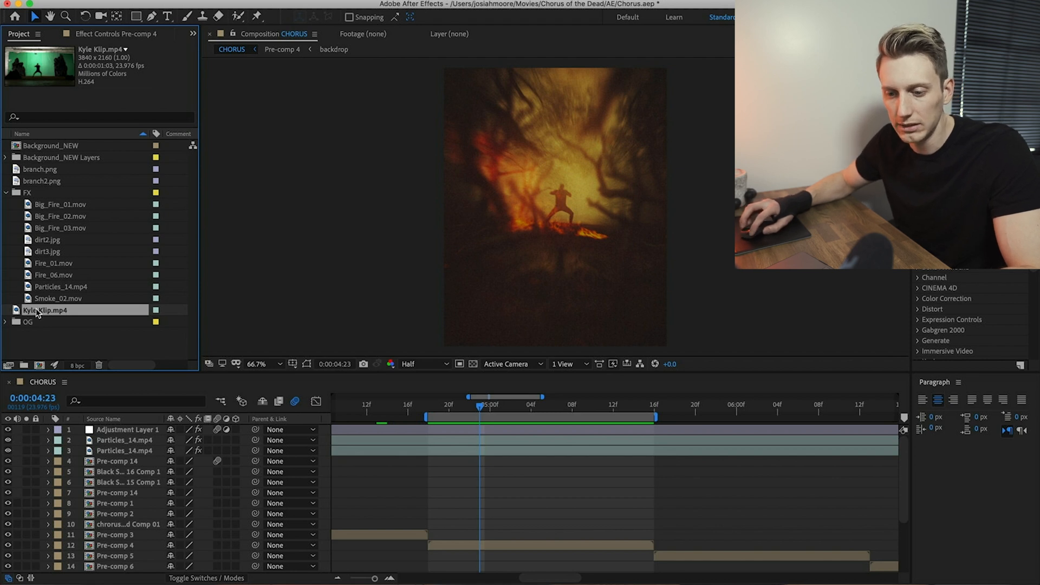
Step: Create a composition from the Kyle Klip.mp4 footage and set its size to 1080 × 1350 px
drag(37, 313, 39, 368)
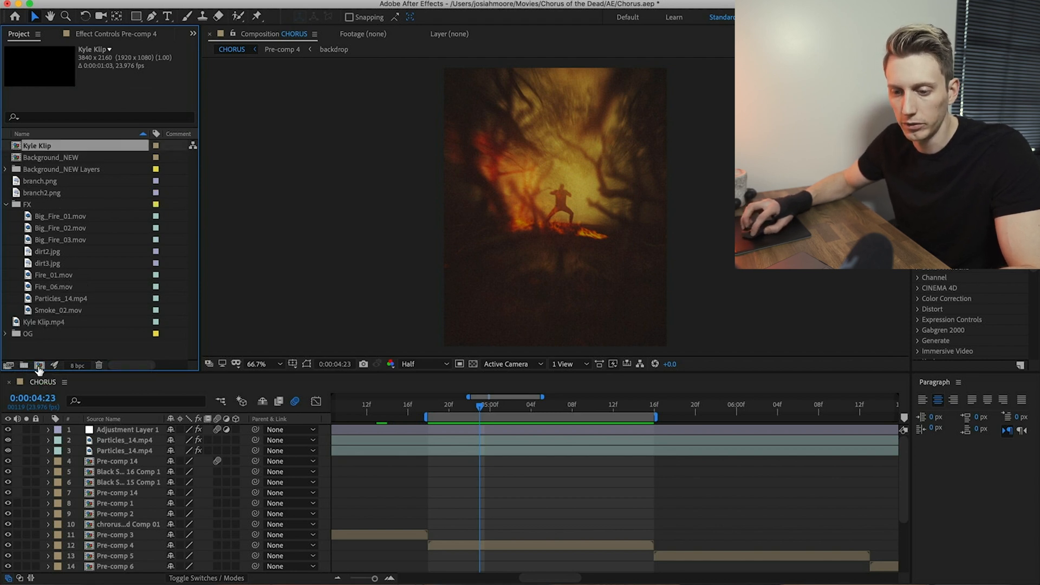
click(163, 1)
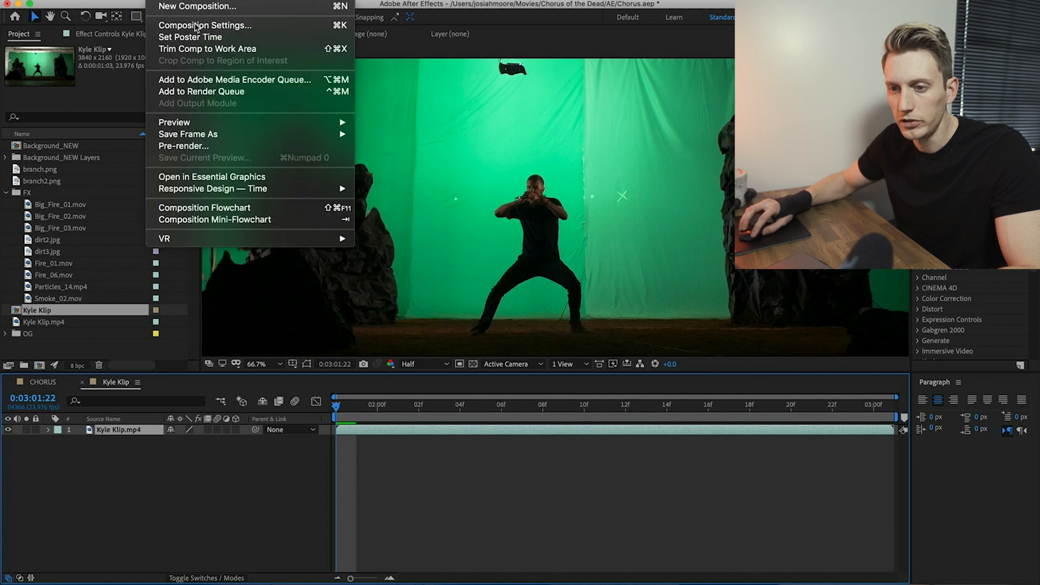
click(195, 24)
click(391, 260)
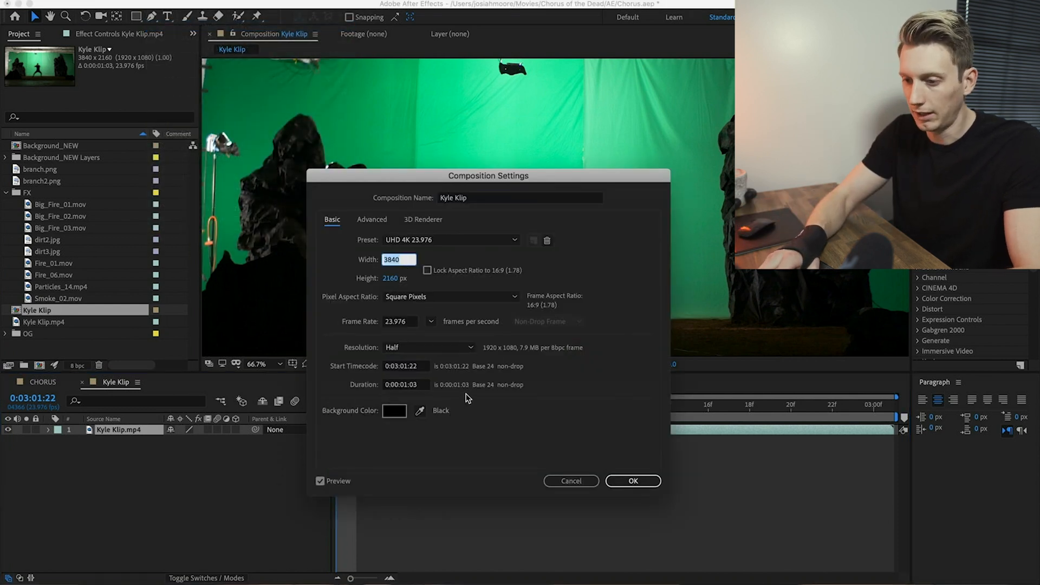
text(1080)
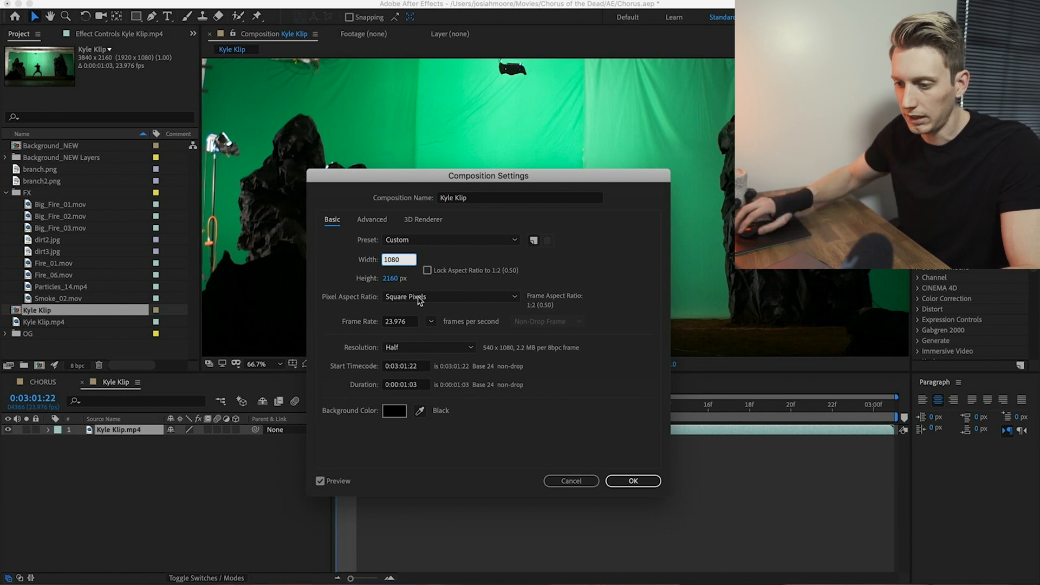
click(390, 278)
text(1350)
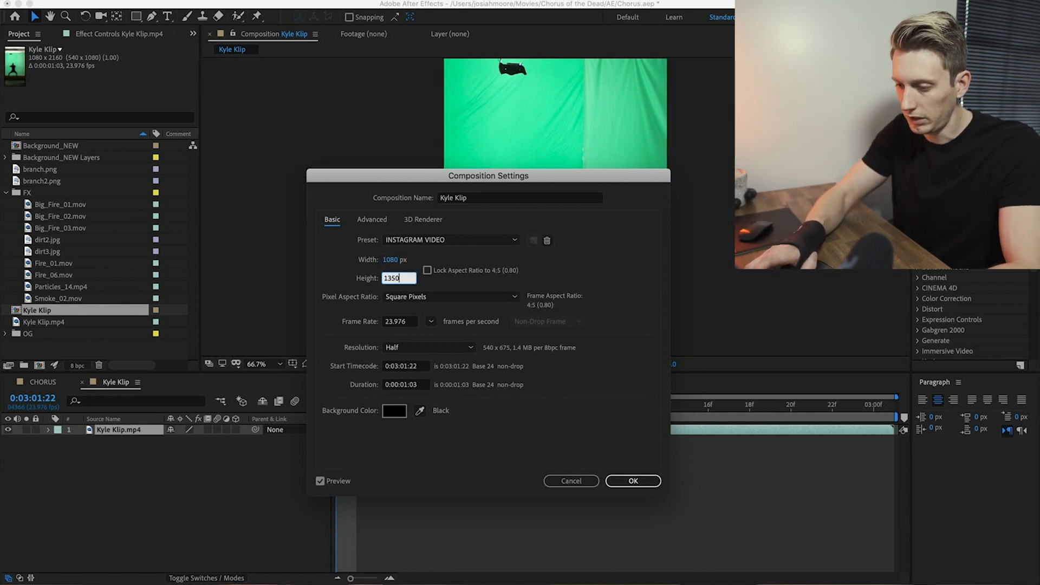
click(492, 243)
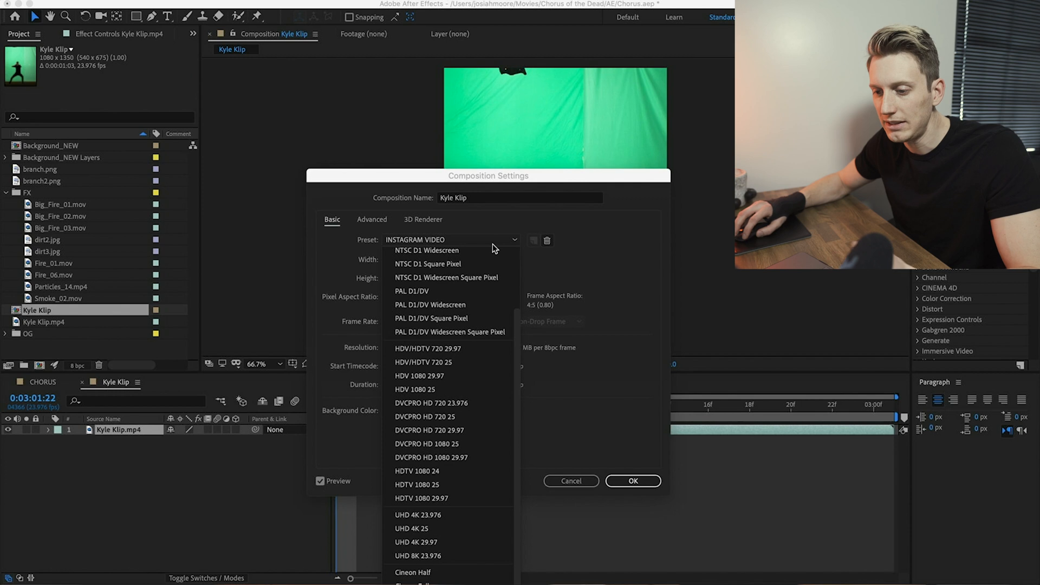
click(622, 353)
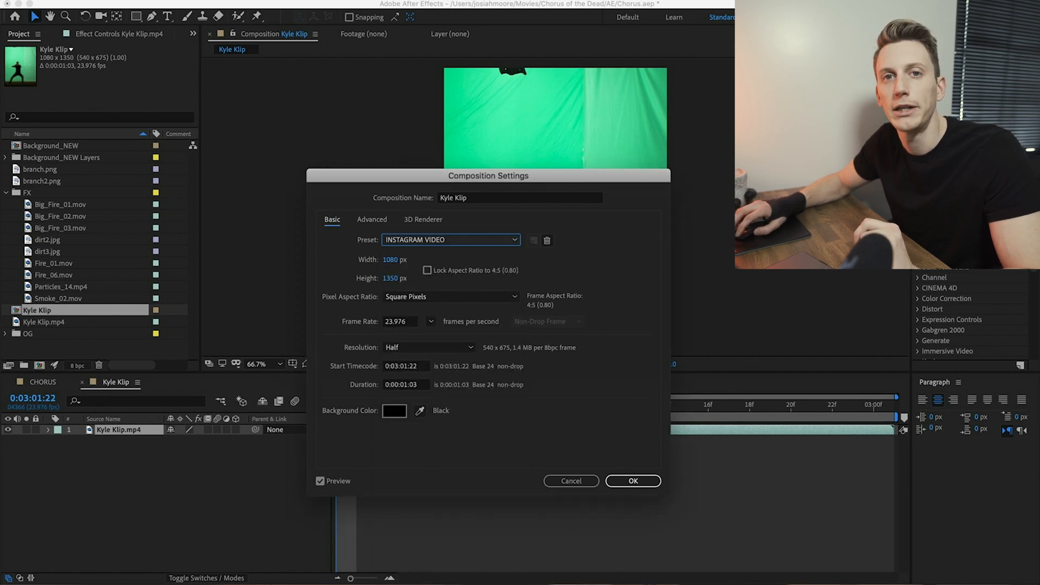
click(629, 481)
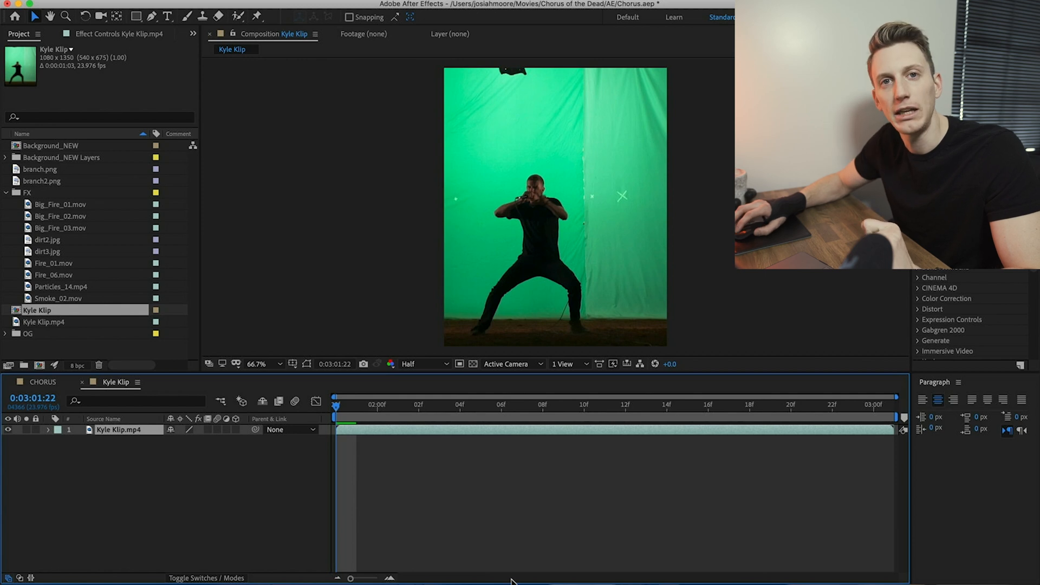
Step: Scale the green-screen clip layer down to 36% and preview its movement across the timeline
drag(368, 409, 542, 403)
key(s)
drag(201, 439, 172, 441)
drag(584, 403, 868, 422)
key(space)
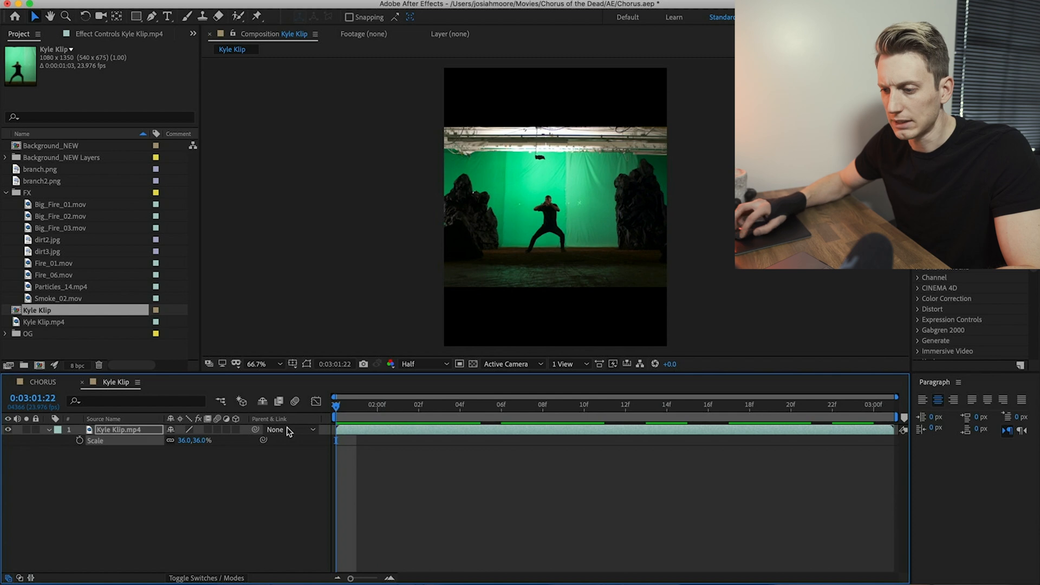
Step: Place the Background_NEW composition beneath the Kyle Klip.mp4 layer and scale it to 61%
click(132, 483)
click(34, 145)
drag(34, 145, 128, 460)
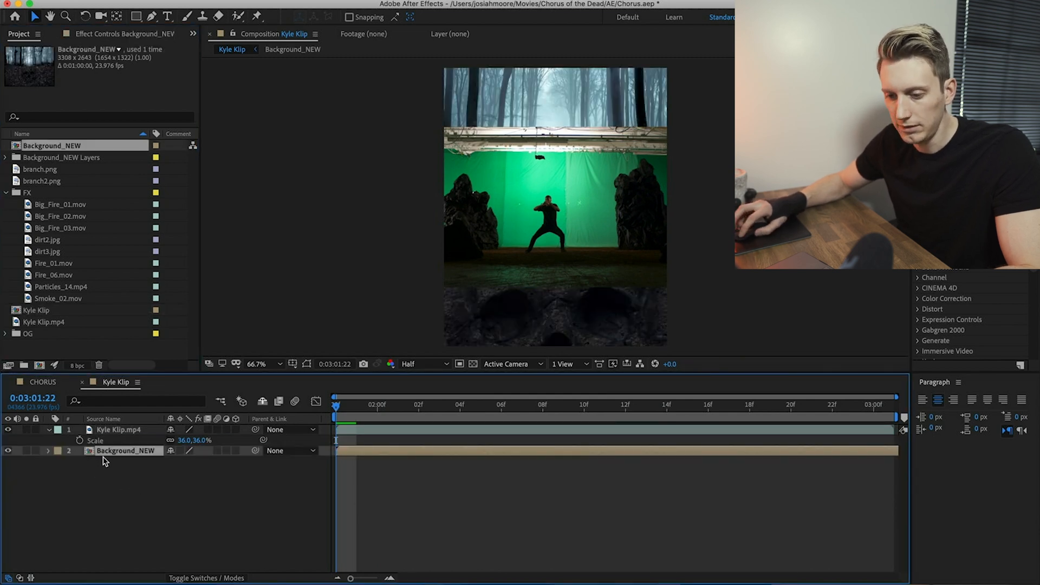
key(s)
drag(203, 461, 173, 457)
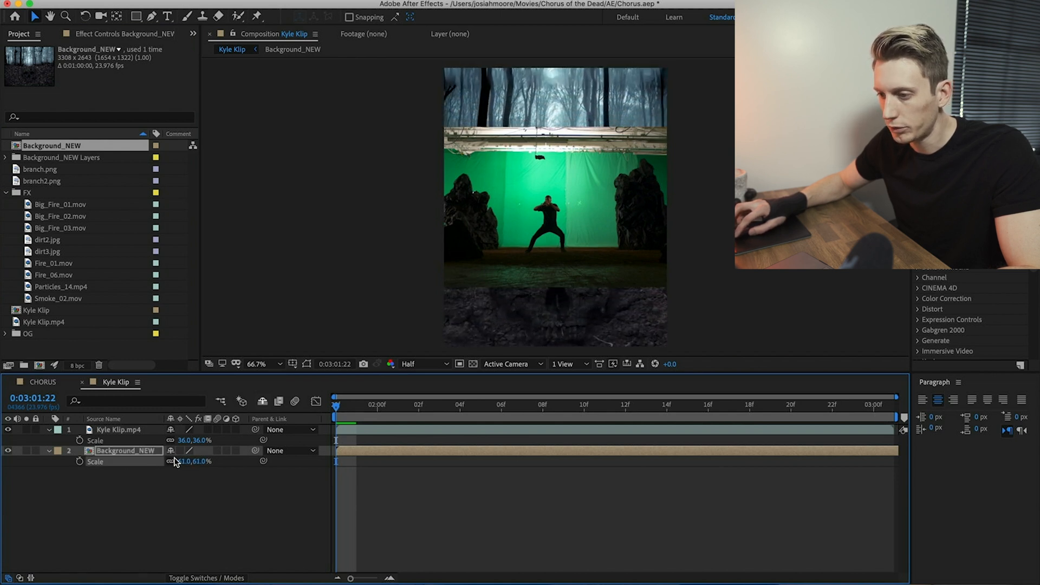
Step: Draw a closed pen mask on the Kyle Klip.mp4 layer around the performer and floor, excluding the rocks and studio ceiling
click(123, 432)
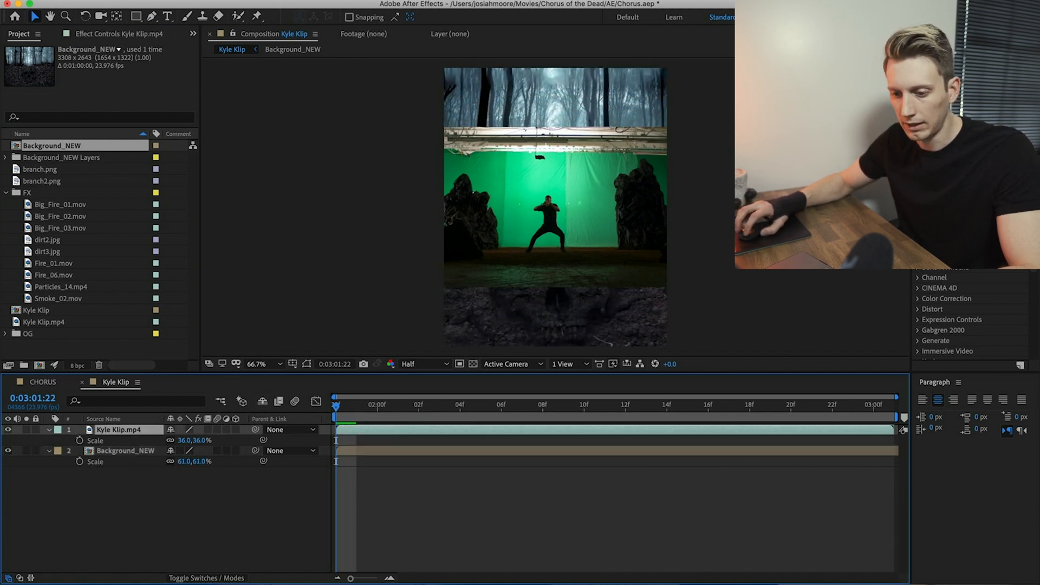
scroll(694, 216, up, 2)
scroll(510, 187, down, 1)
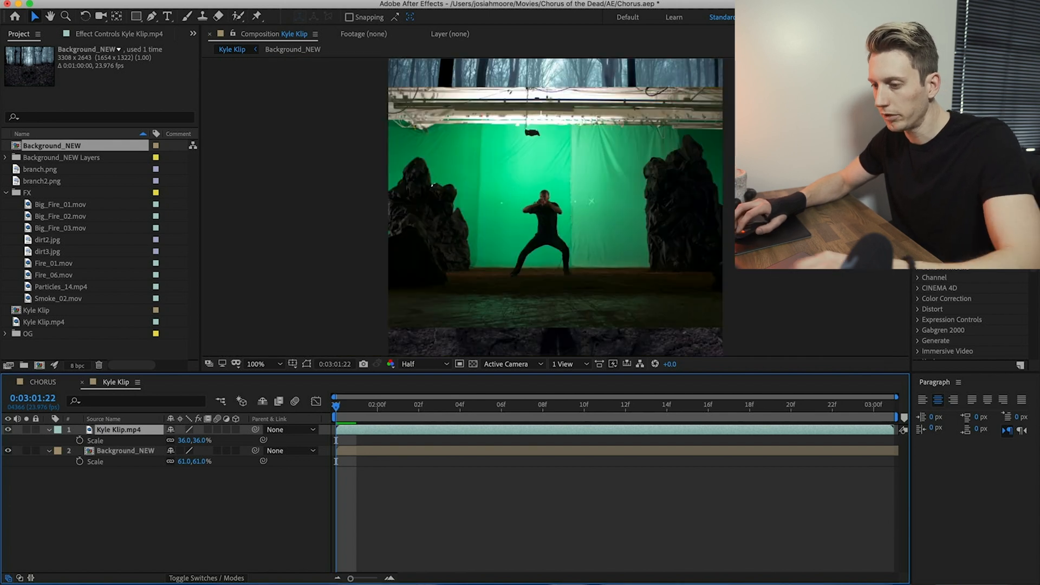
key(g)
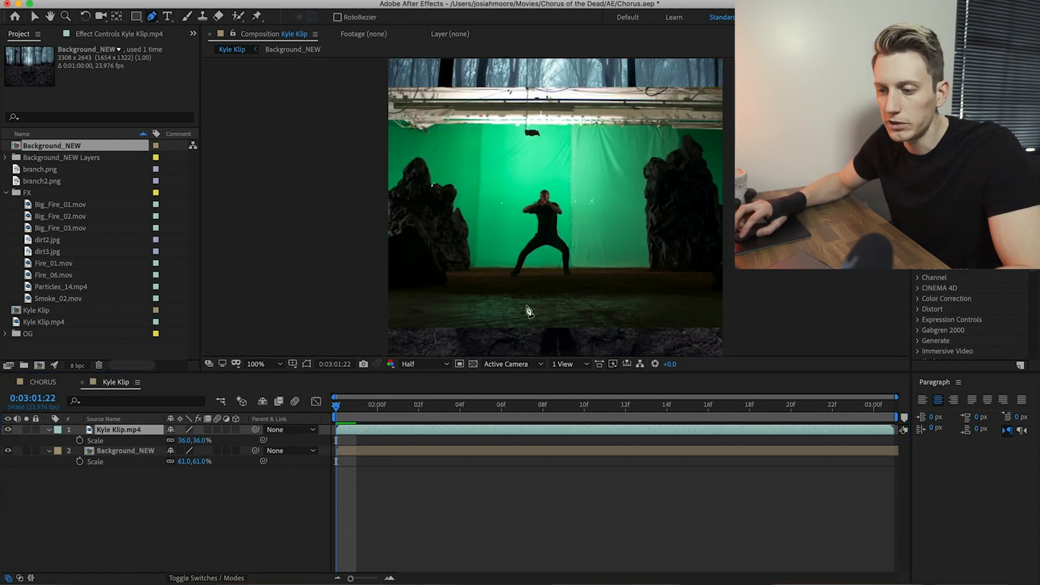
click(379, 288)
click(443, 281)
click(466, 271)
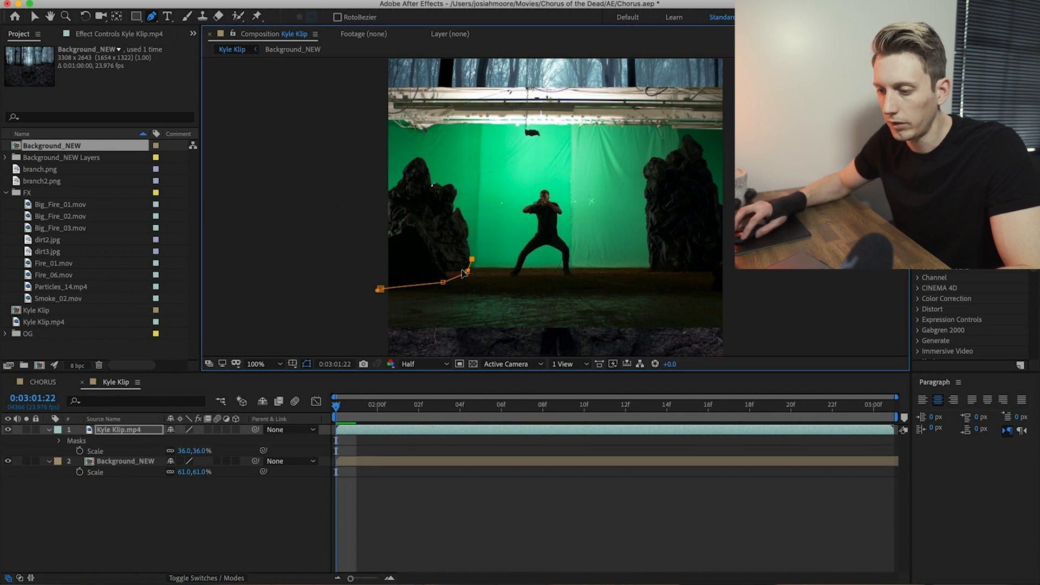
click(482, 184)
click(529, 166)
click(558, 161)
click(600, 176)
click(638, 213)
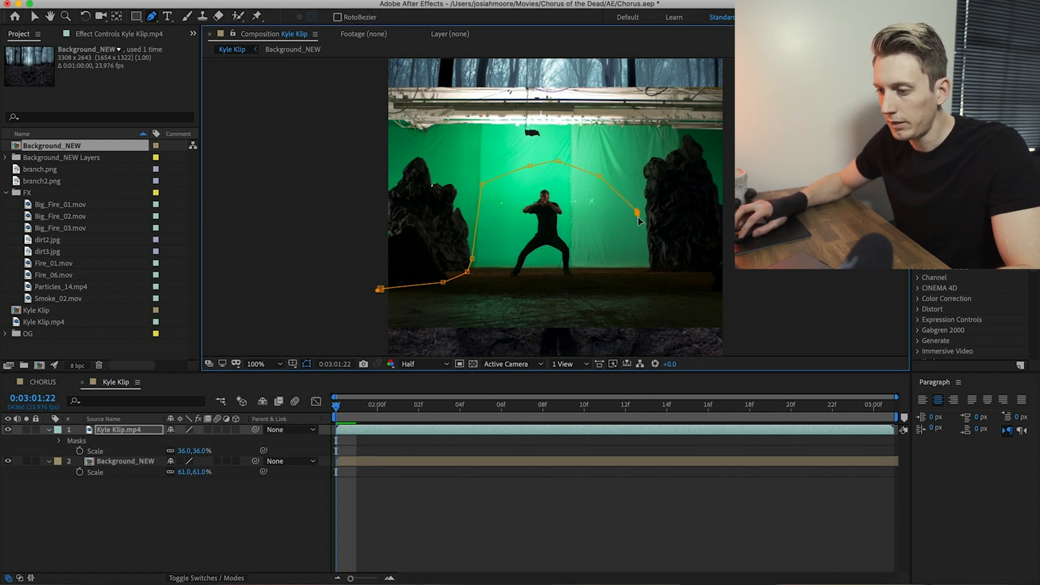
click(710, 277)
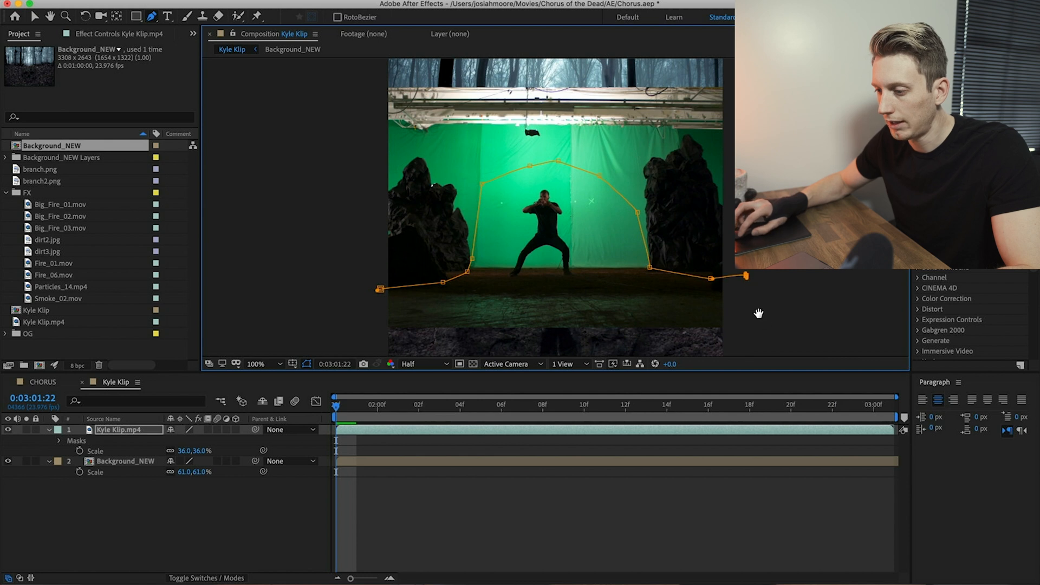
scroll(758, 292, down, 2)
drag(785, 322, 851, 322)
click(364, 317)
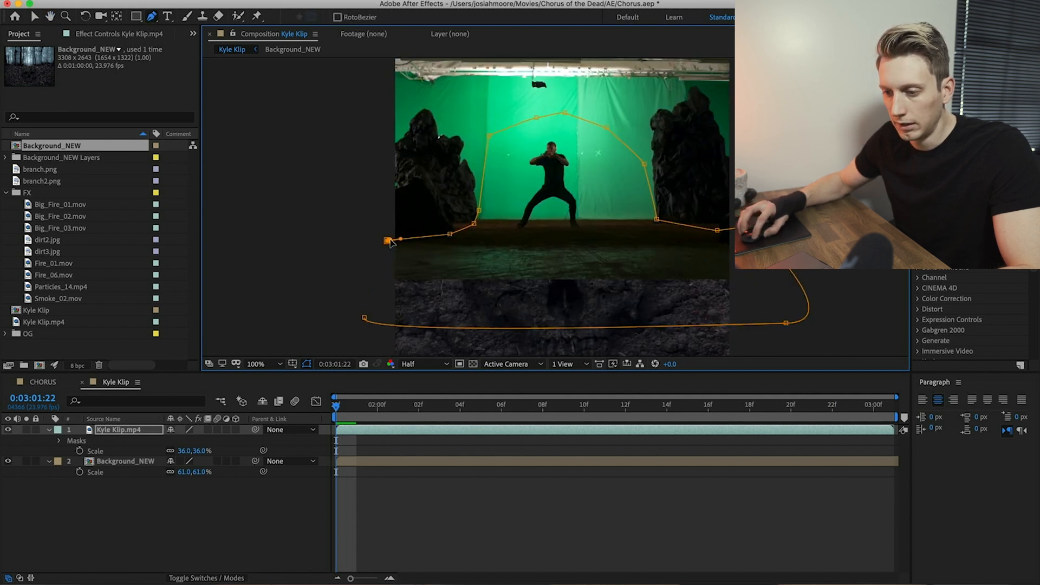
drag(364, 318, 367, 295)
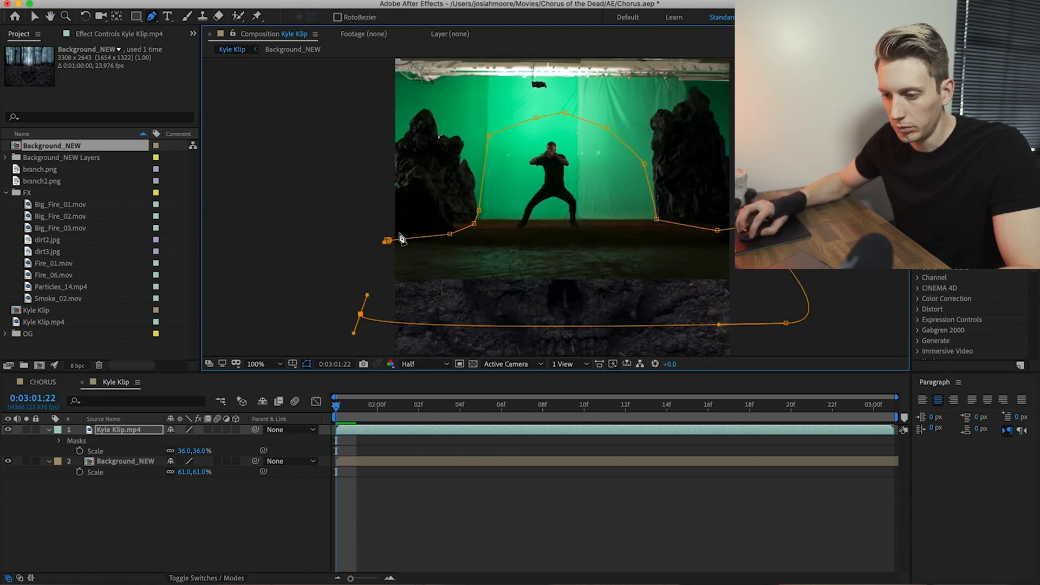
click(388, 242)
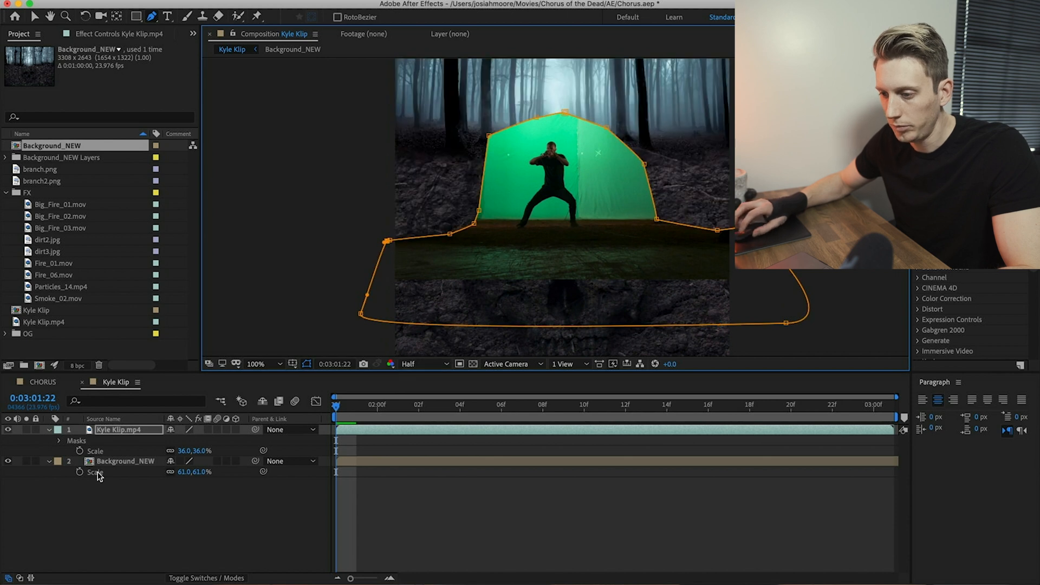
Step: Apply the Keylight effect to the masked clip and sample the green backdrop as its screen colour
click(970, 254)
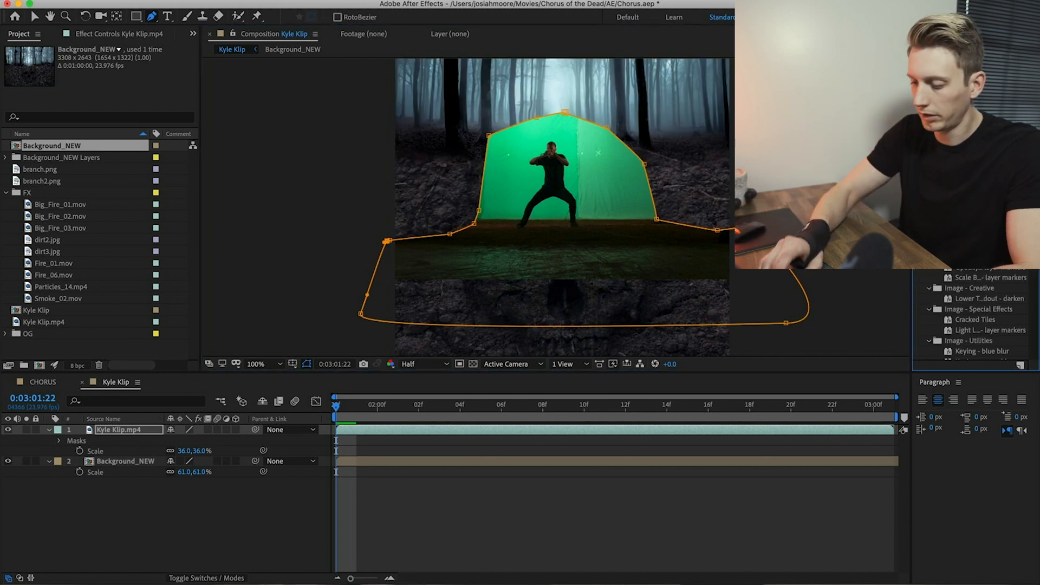
text(keylight)
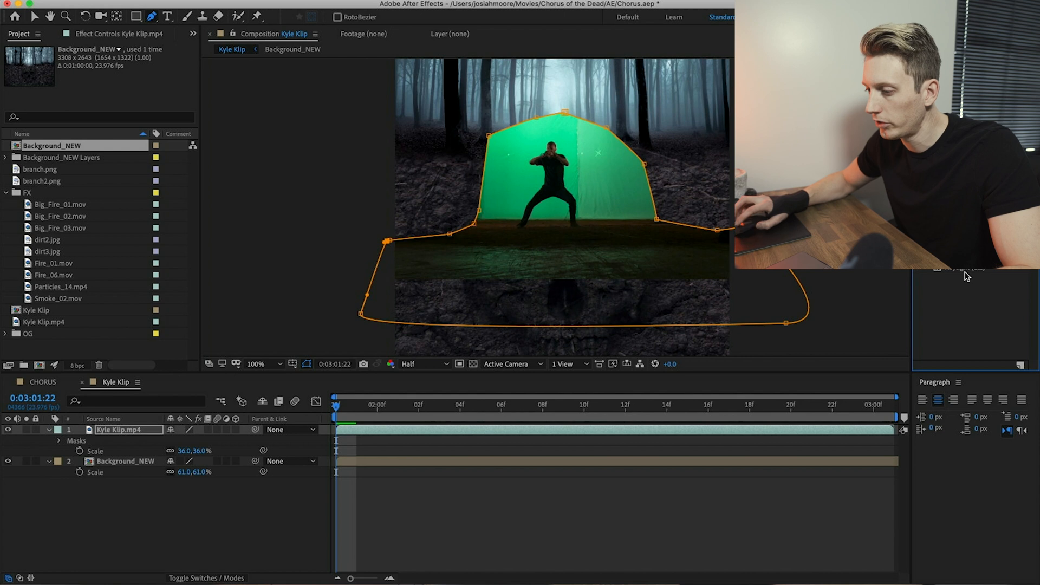
drag(966, 275, 594, 238)
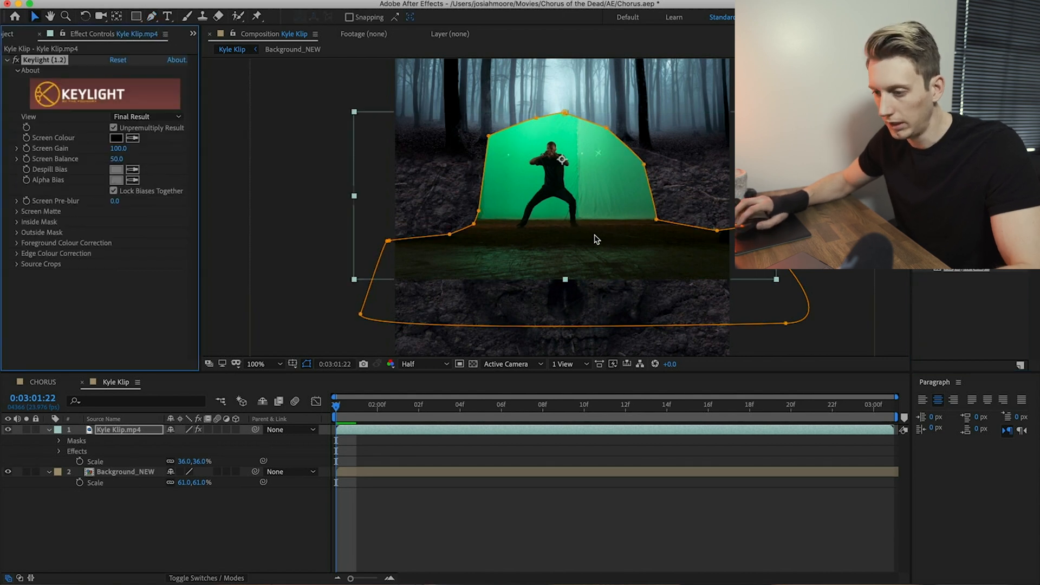
scroll(596, 239, up, 2)
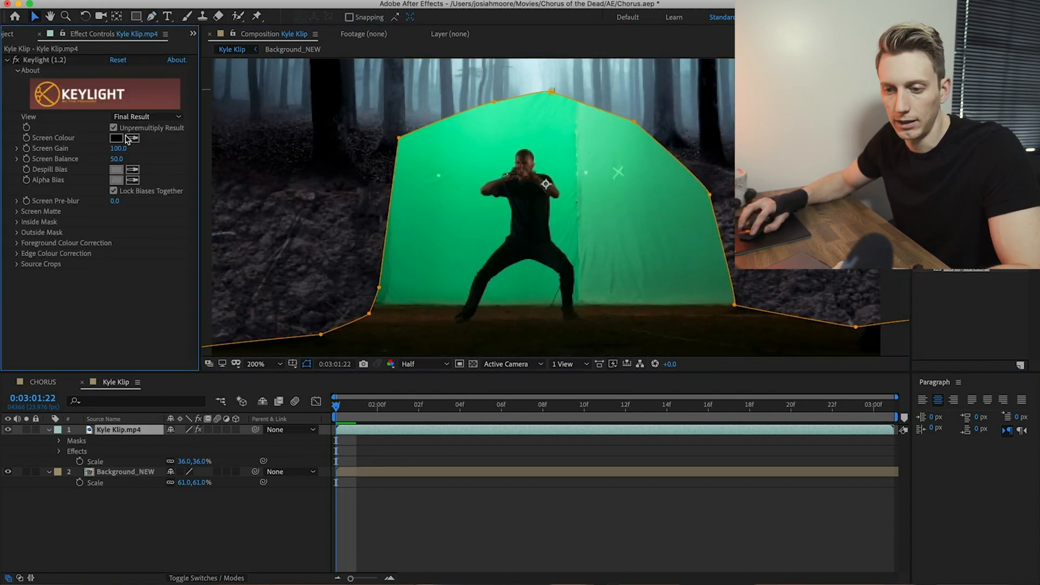
click(559, 231)
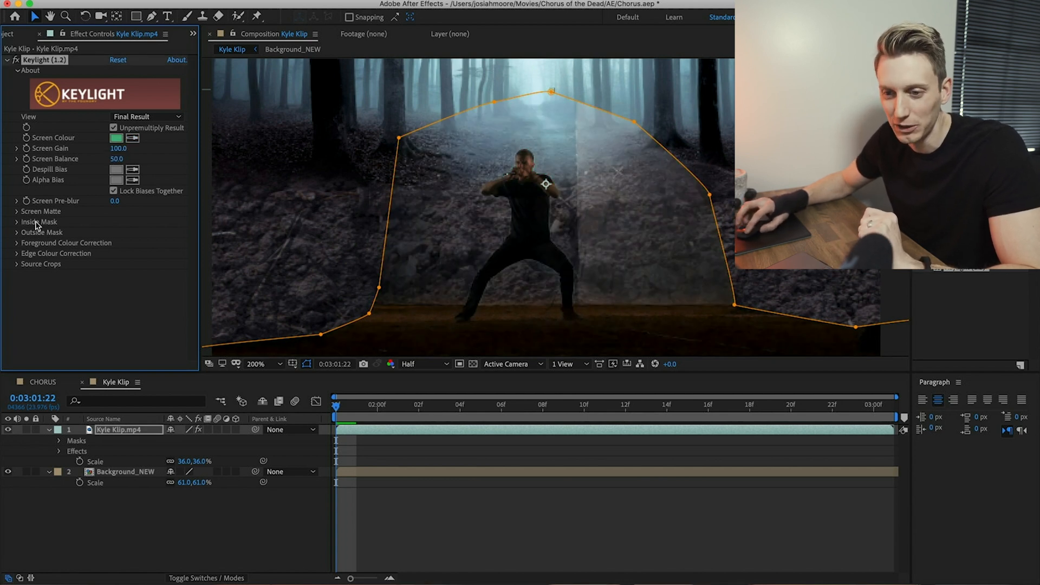
Step: Set Keylight's screen matte to Clip Black 56 and Clip White 77, and save the project
click(17, 212)
drag(115, 223, 134, 221)
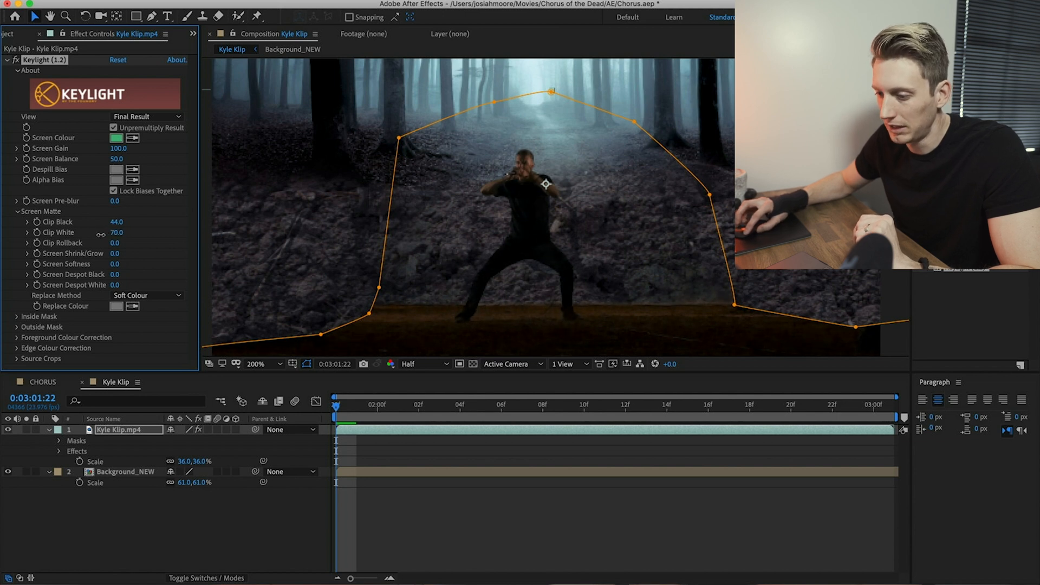
drag(112, 224, 120, 222)
key(super+s)
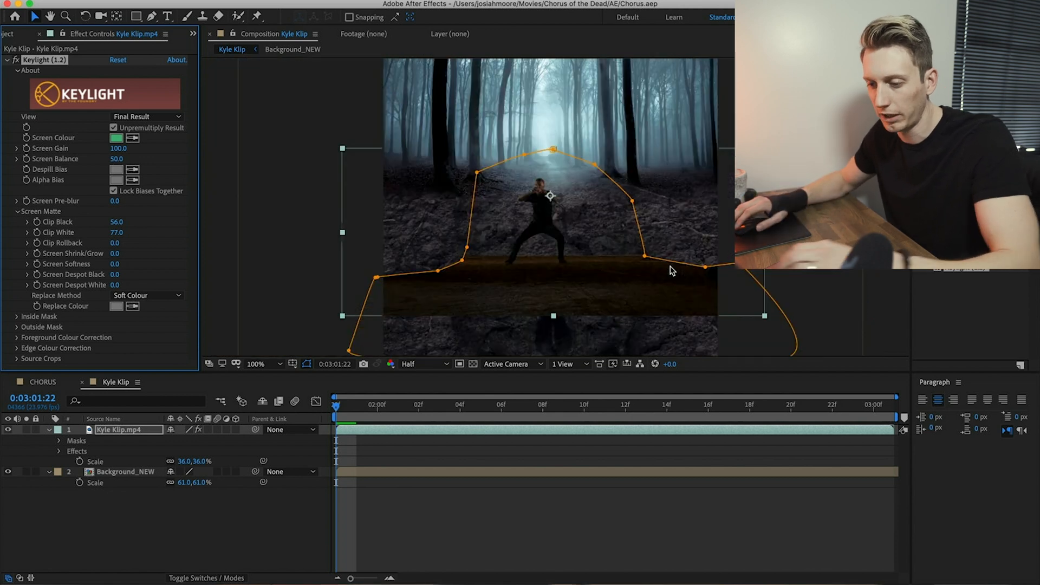
key(XF86MonBrightnessUp)
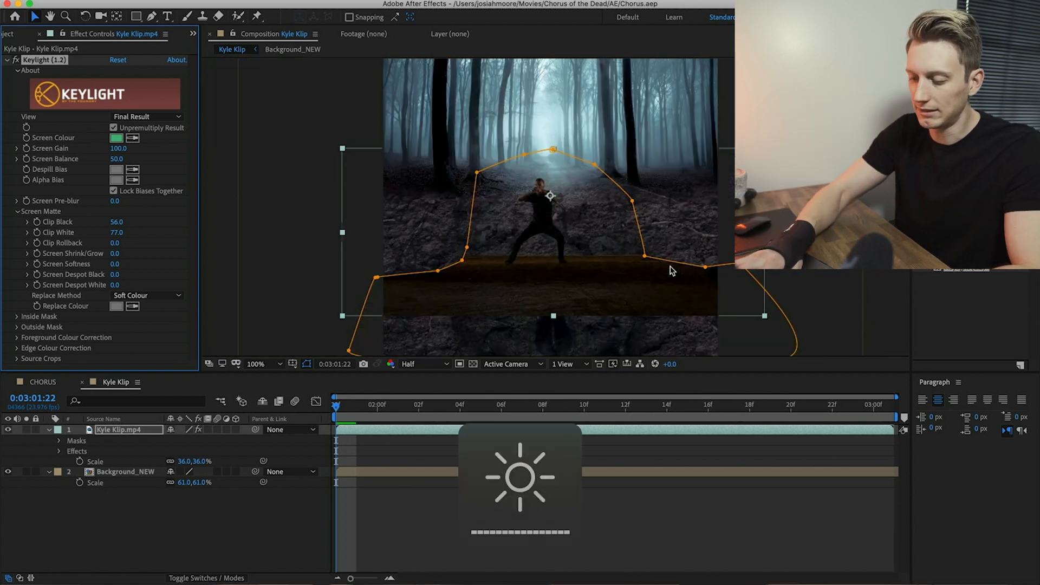
click(616, 527)
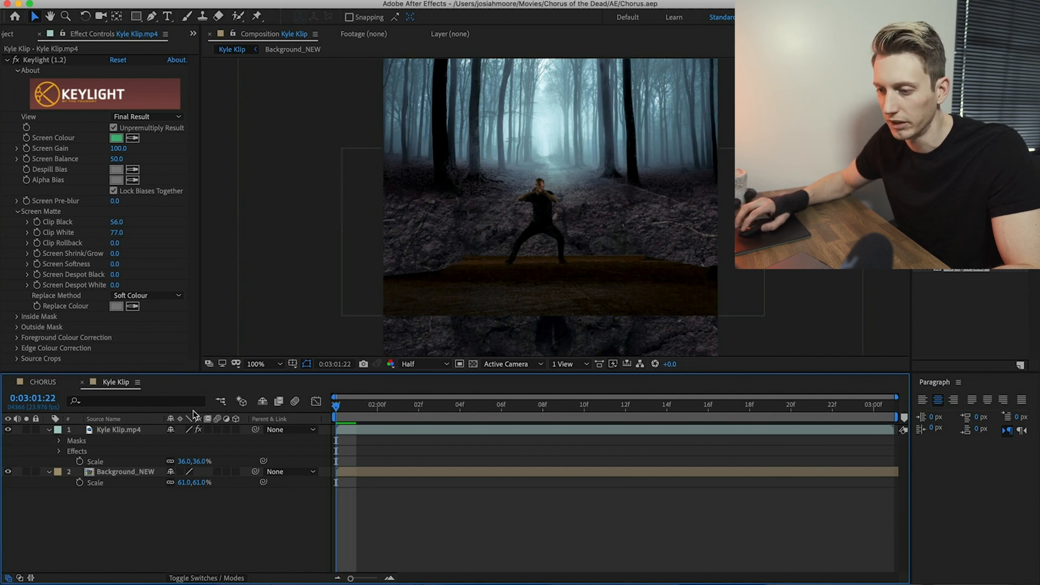
Step: Feather Mask 1 on the green-screen clip by 220 pixels
click(162, 471)
click(112, 430)
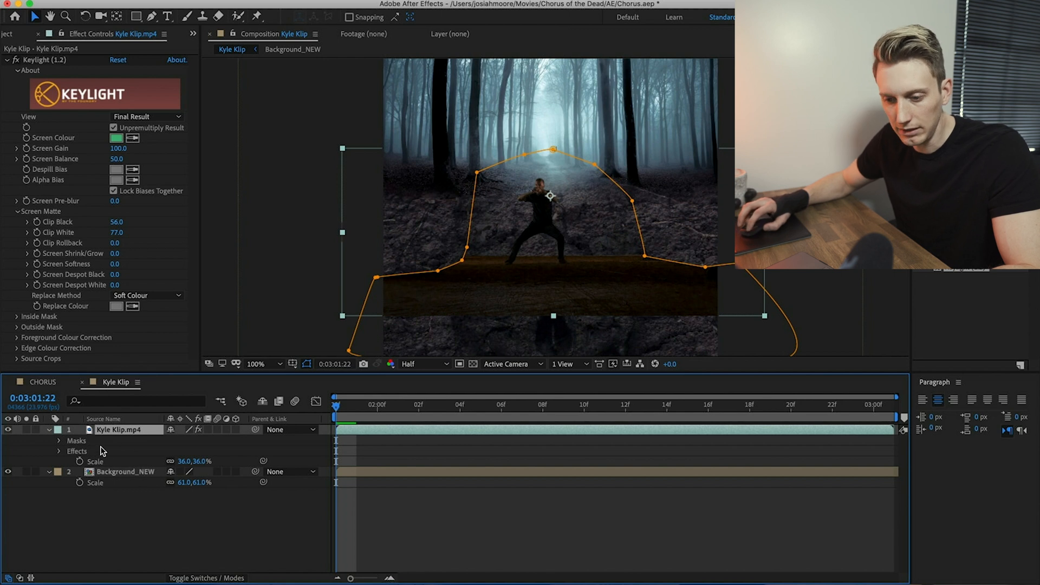
key(f)
drag(193, 450, 215, 450)
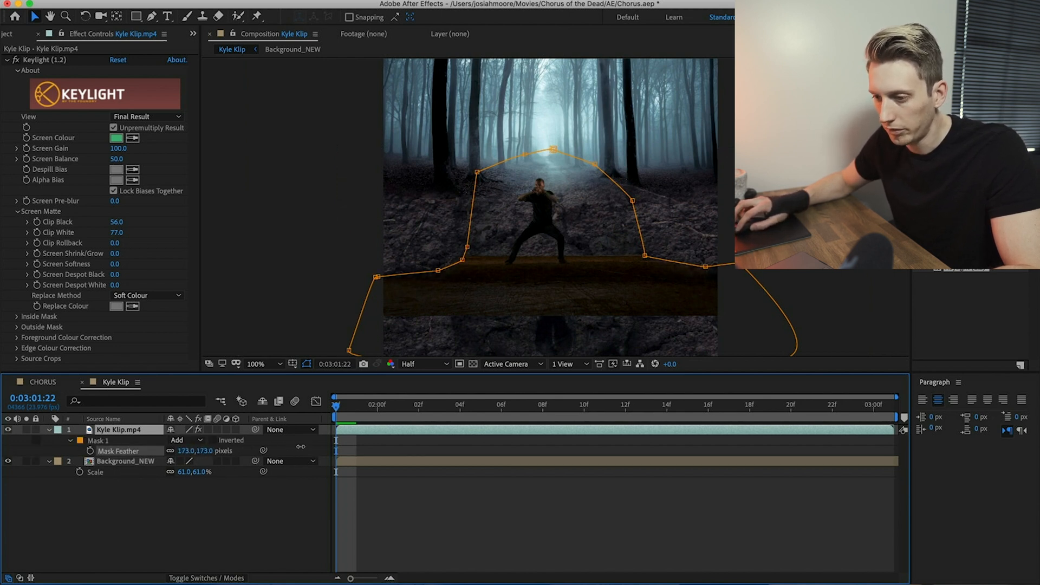
drag(317, 447, 319, 447)
scroll(628, 243, up, 1)
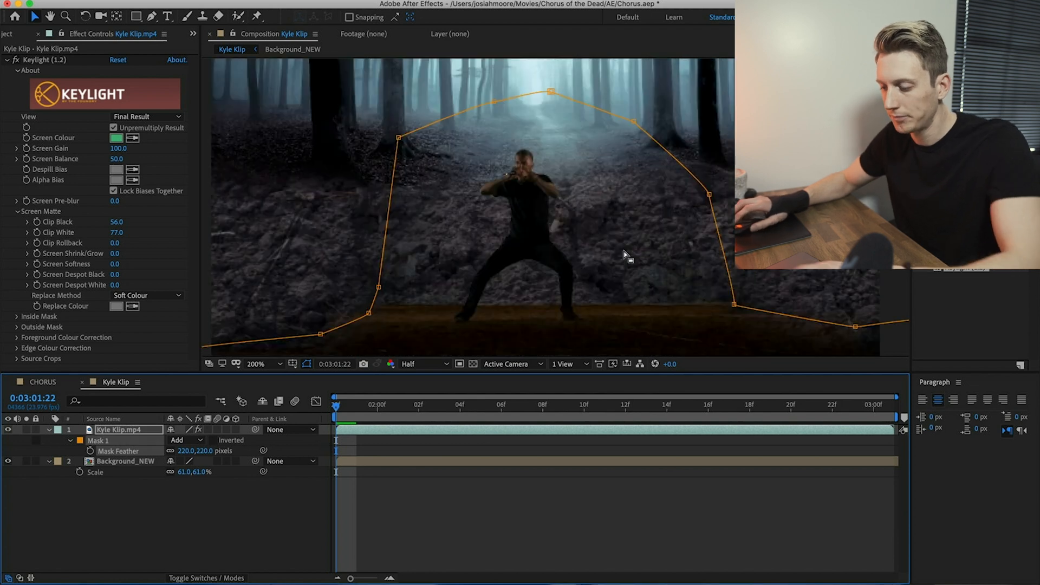
drag(564, 249, 583, 207)
scroll(583, 206, down, 1)
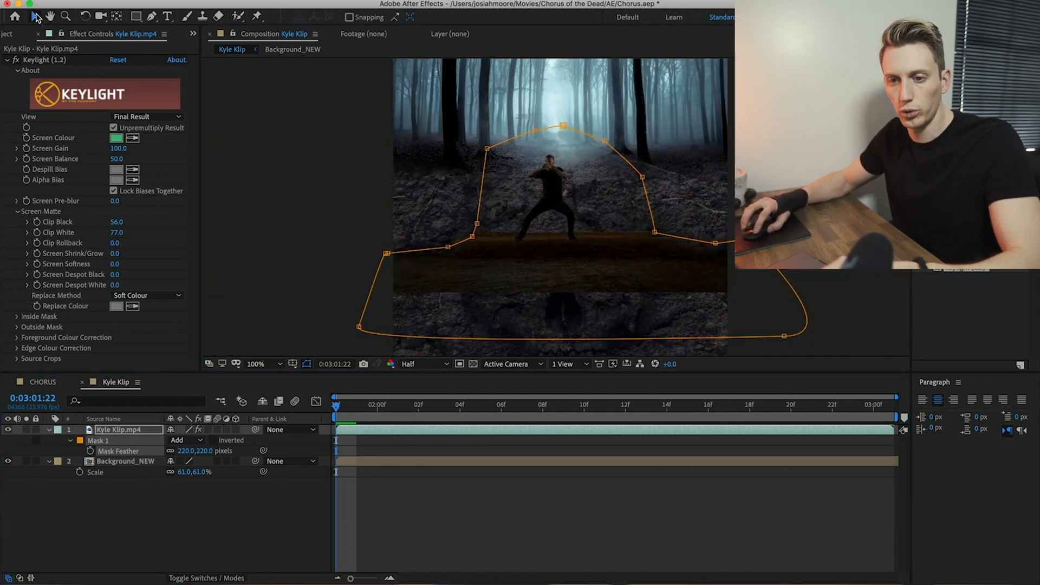
Step: Move the keyed clip layer up so the performer stands in front of the bright forest, above the skull
click(566, 259)
drag(568, 259, 580, 221)
scroll(580, 221, down, 1)
scroll(580, 221, up, 1)
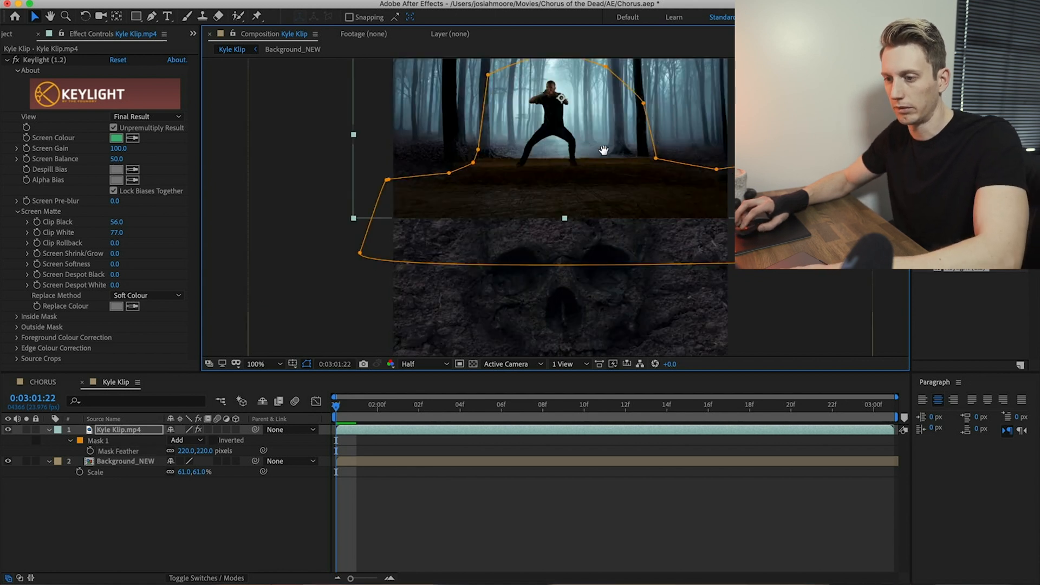
scroll(578, 219, up, 2)
drag(574, 217, 575, 217)
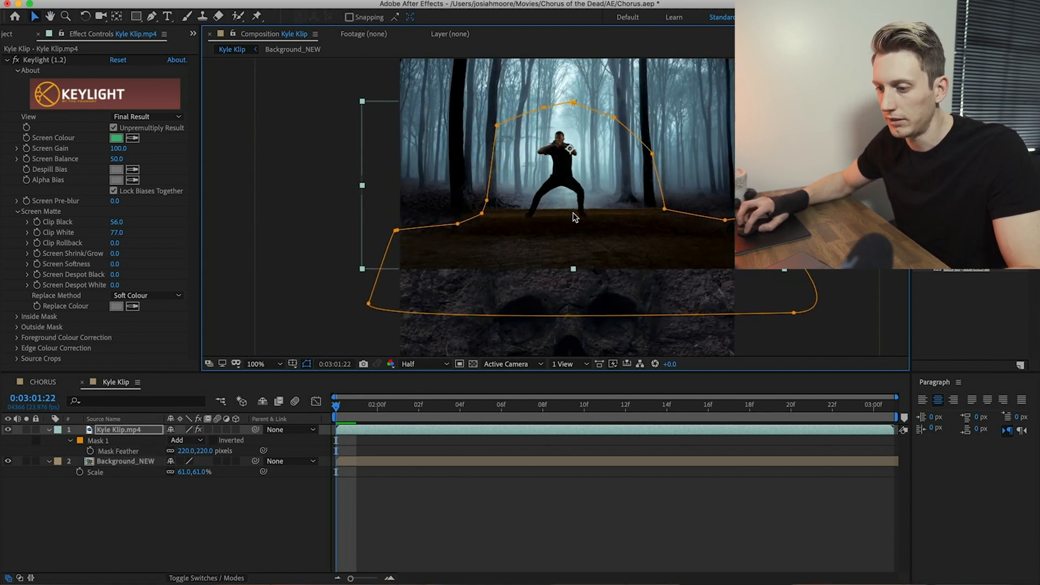
Step: Scale the Background_NEW layer to 76% and reposition it behind the performer
click(112, 464)
drag(196, 473, 204, 473)
drag(567, 263, 563, 281)
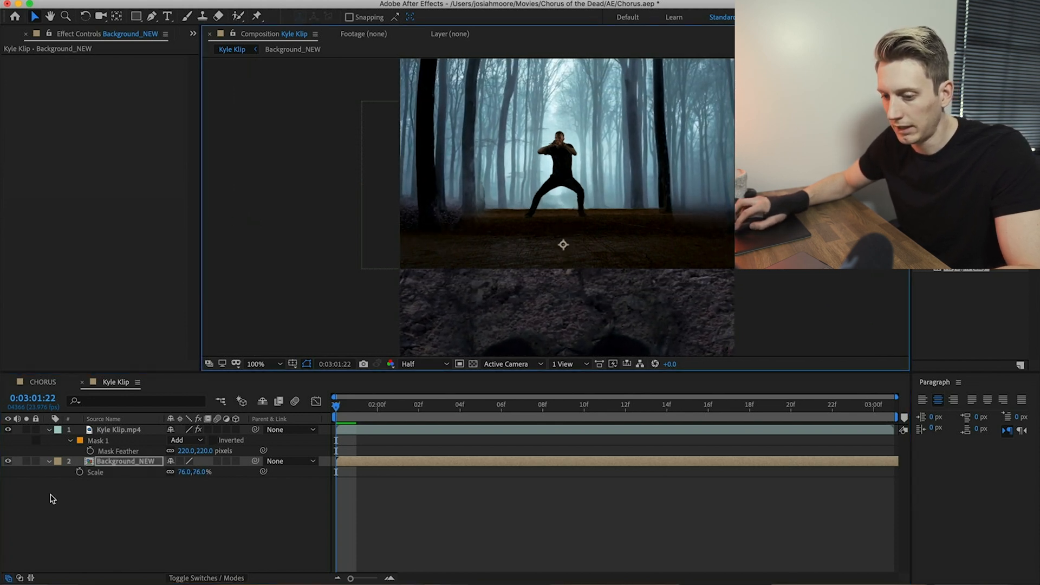
Step: Reshape the left side of Mask 1 by moving its points around the floor edge and beside the performer
click(103, 441)
click(486, 201)
drag(486, 201, 509, 211)
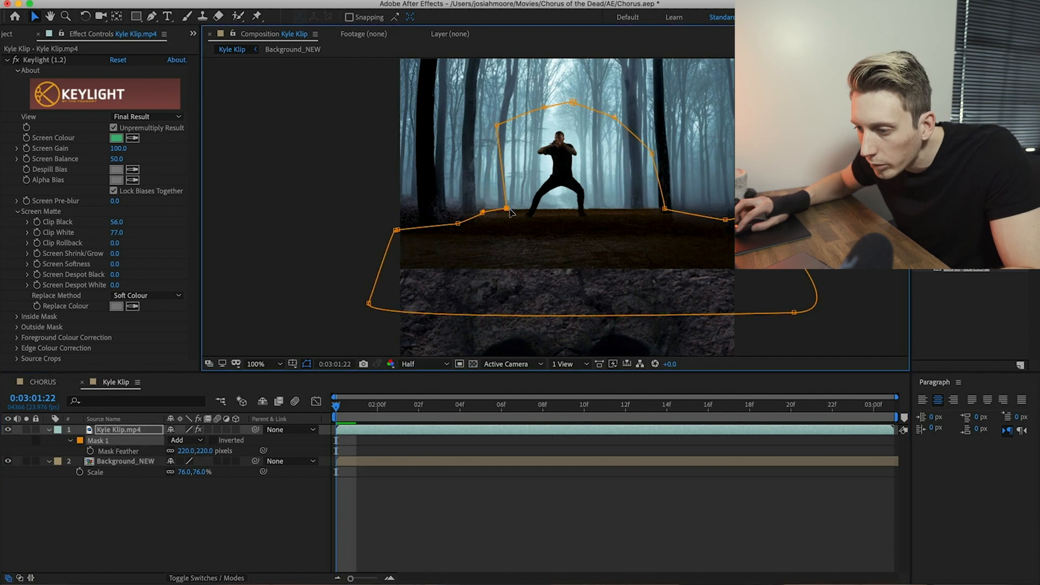
click(482, 213)
click(457, 224)
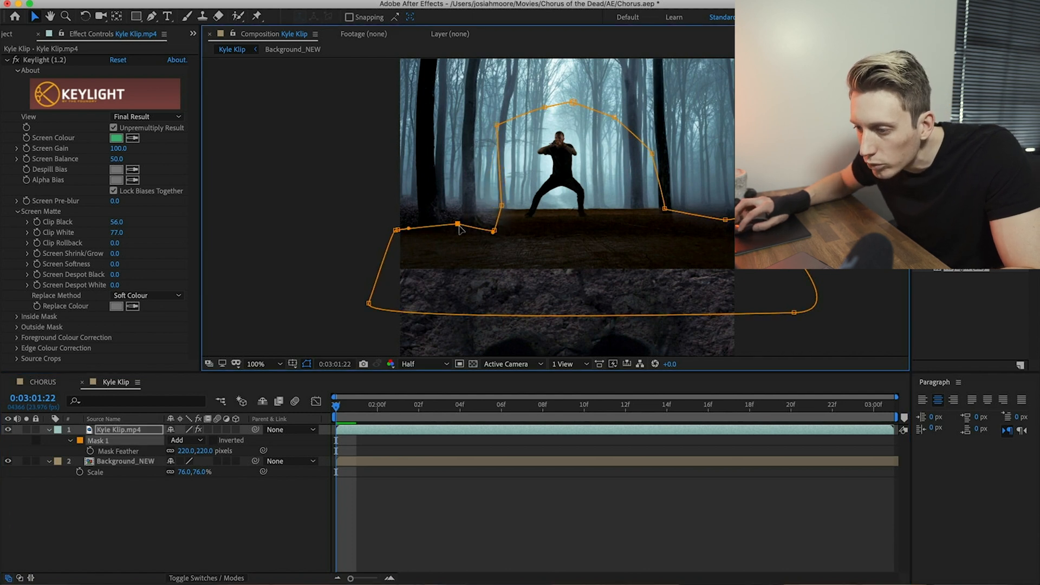
drag(499, 127, 486, 121)
click(501, 206)
drag(501, 206, 500, 204)
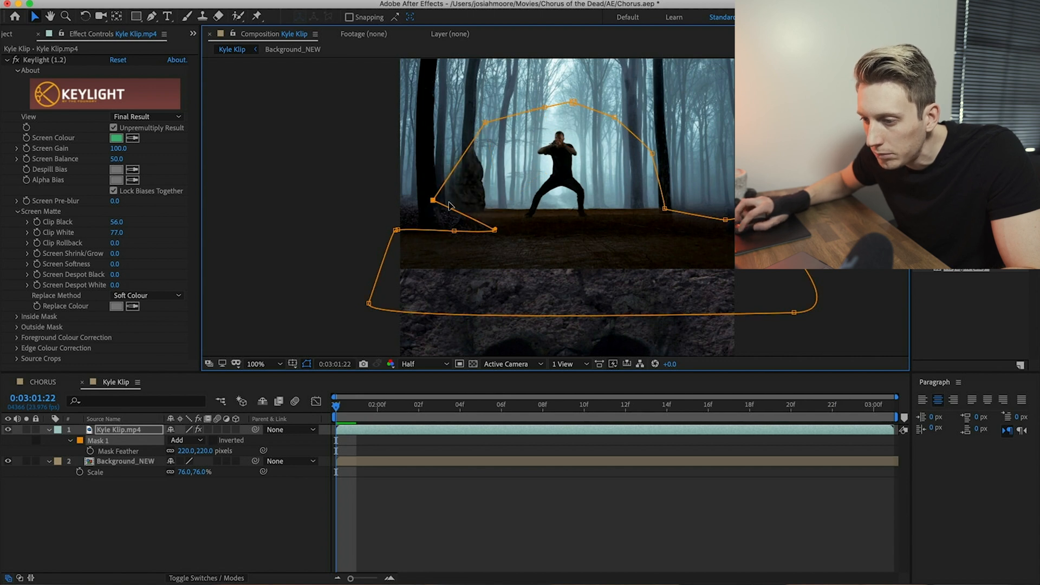
Step: Hide and show the clip layer to compare it with the background, and try shifting the Background_NEW layer
click(103, 430)
click(8, 429)
click(9, 429)
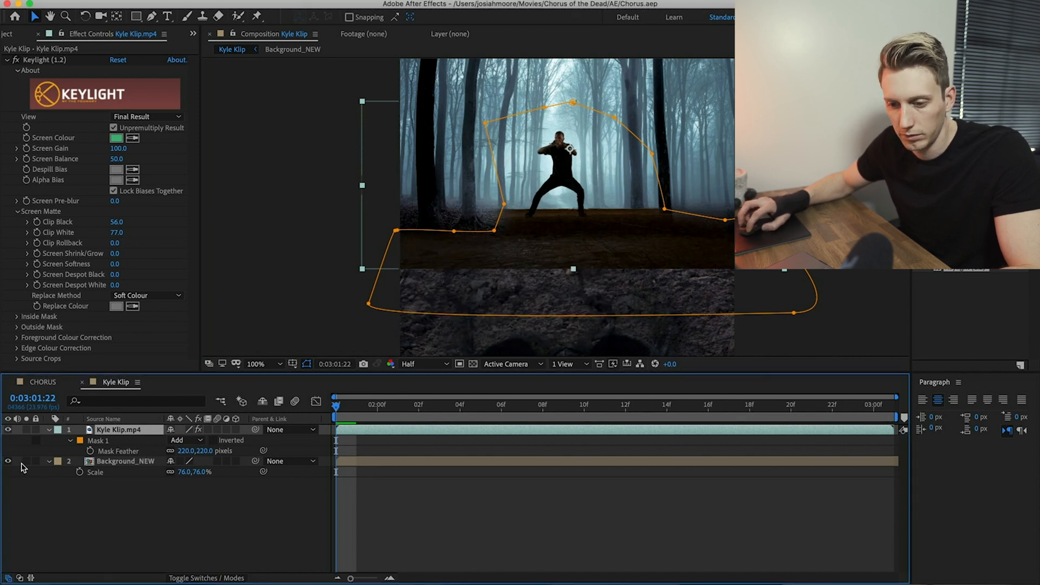
click(118, 461)
drag(440, 174, 456, 195)
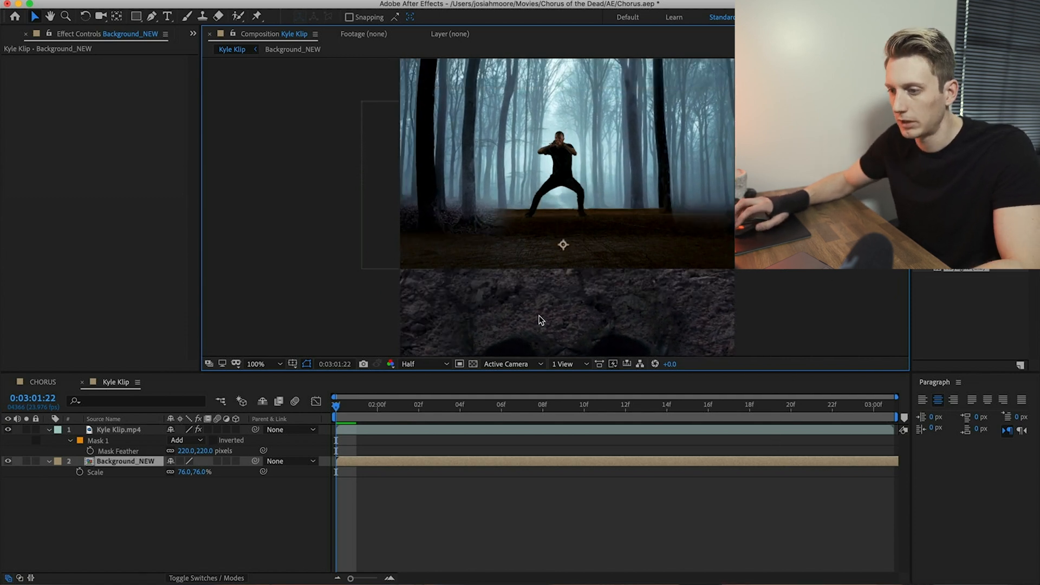
Step: Shrink the keyed clip layer to about the composition's width and reposition it over the forest ground
click(114, 430)
drag(781, 109, 754, 114)
drag(596, 220, 598, 219)
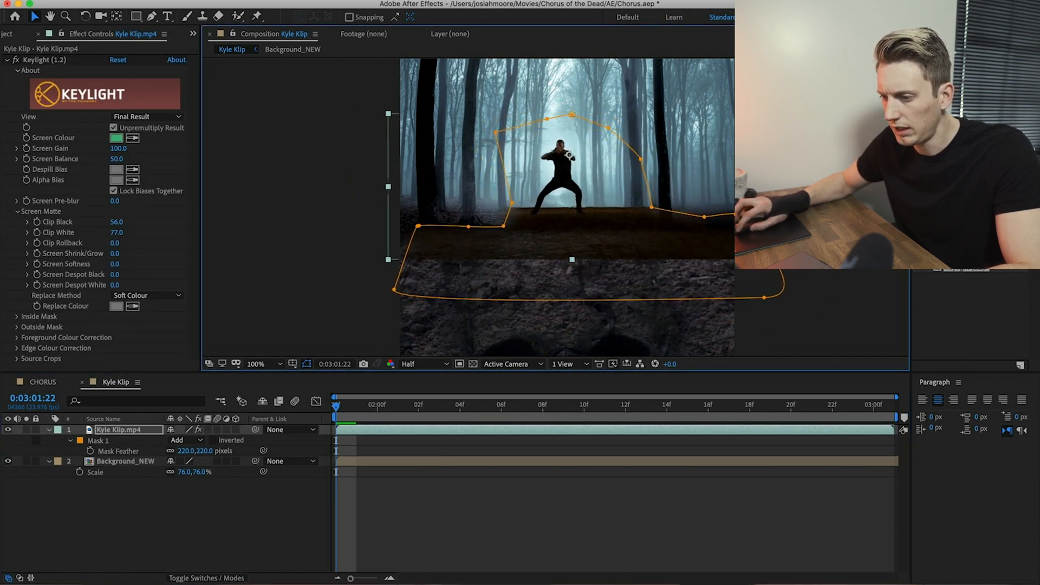
drag(756, 114, 728, 133)
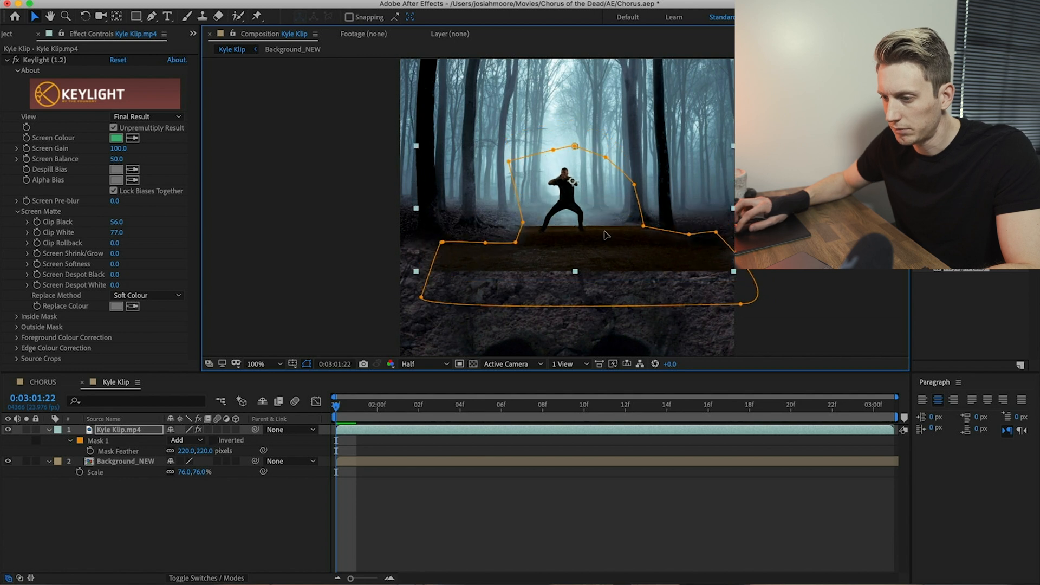
drag(600, 224, 598, 222)
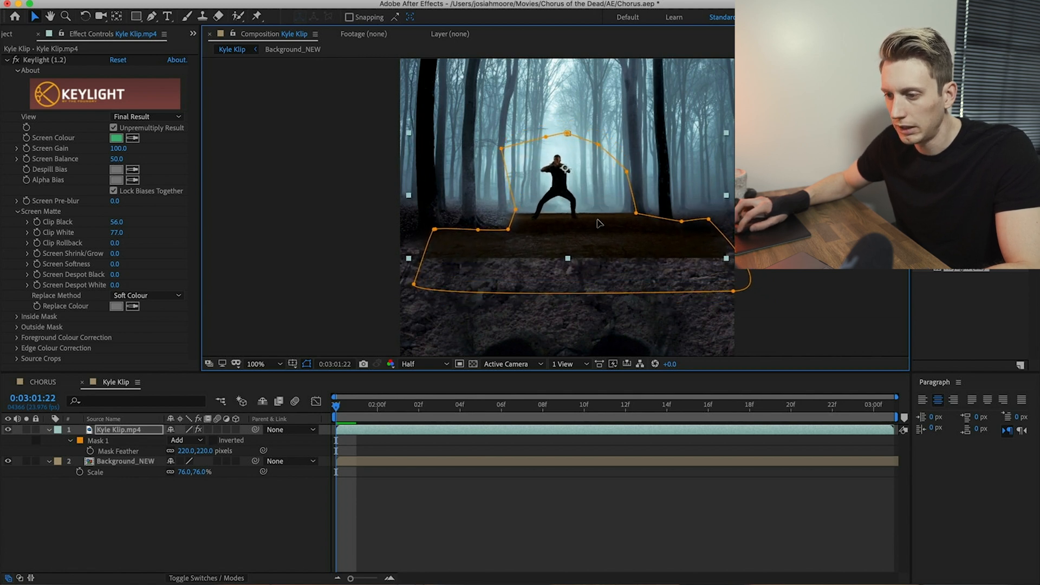
Step: Draw a four-point mask across the lower floor area of the keyed clip and set its mode to Subtract
click(152, 16)
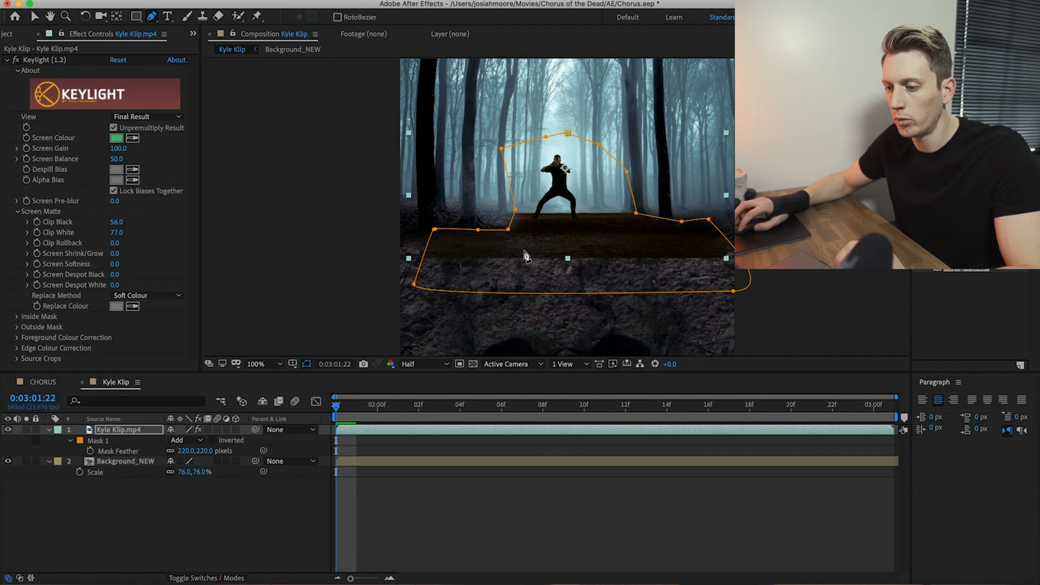
click(648, 261)
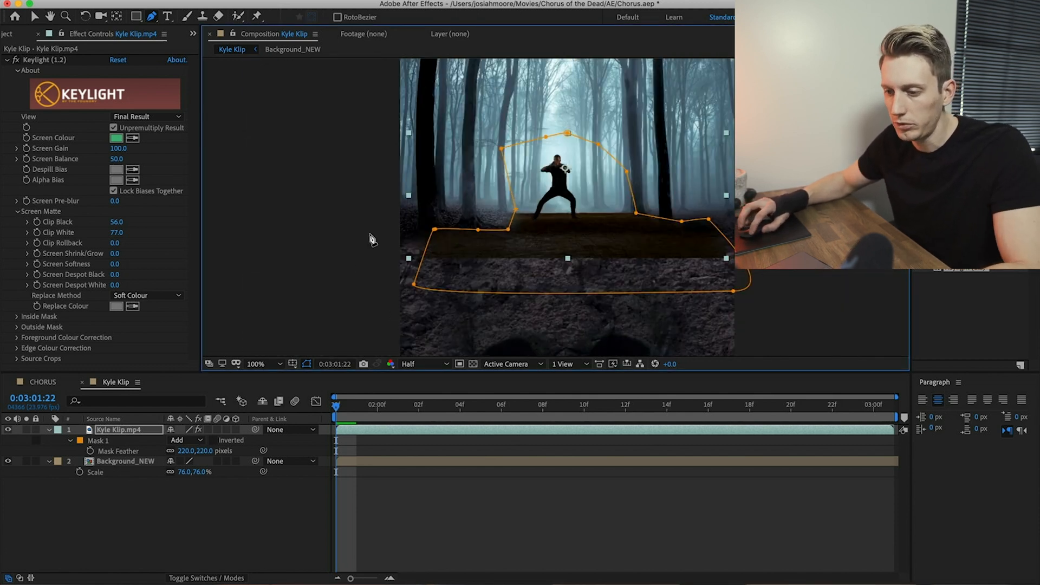
click(371, 242)
click(755, 234)
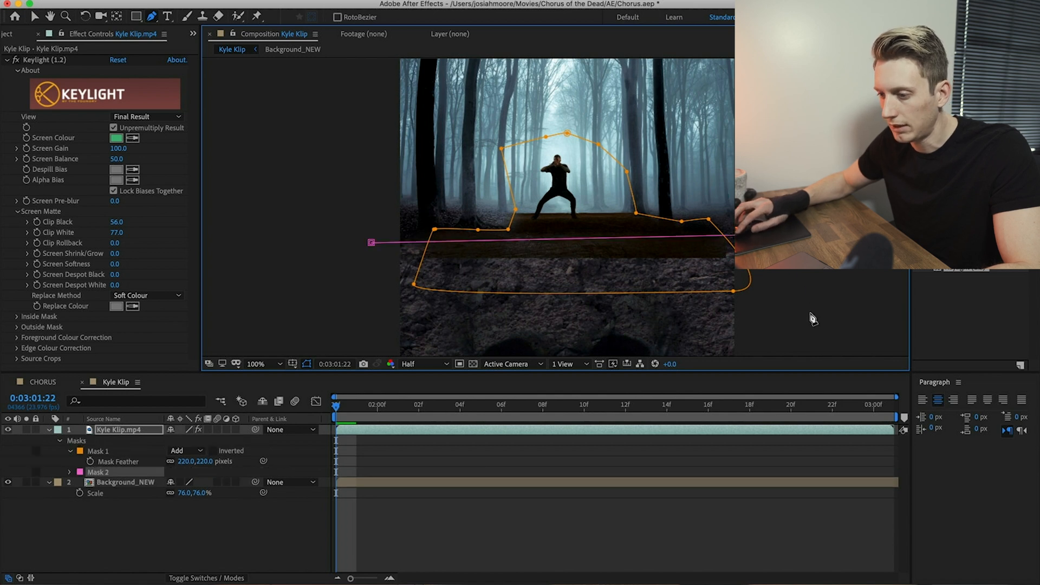
click(373, 323)
click(371, 242)
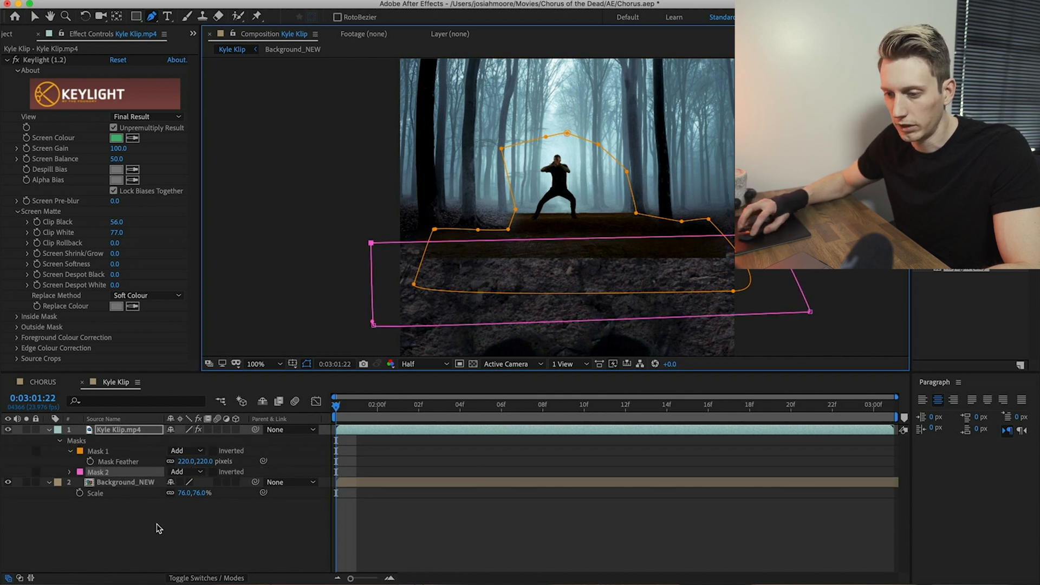
click(184, 471)
click(197, 505)
Step: Set the Mask Feather of Mask 2 to 388 pixels and save the project
key(m)
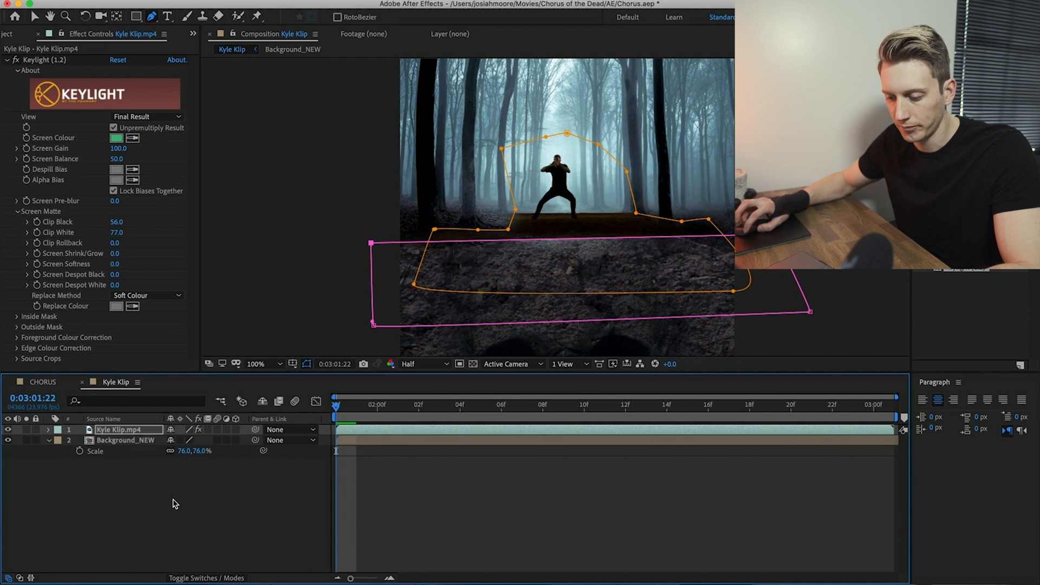
key(f)
drag(192, 471, 232, 471)
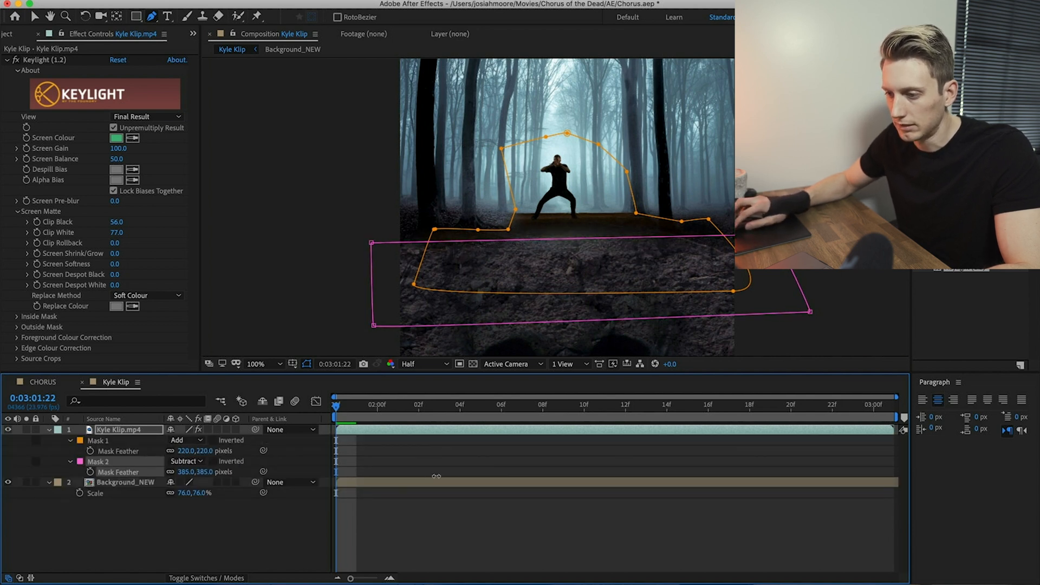
click(216, 537)
key(super+s)
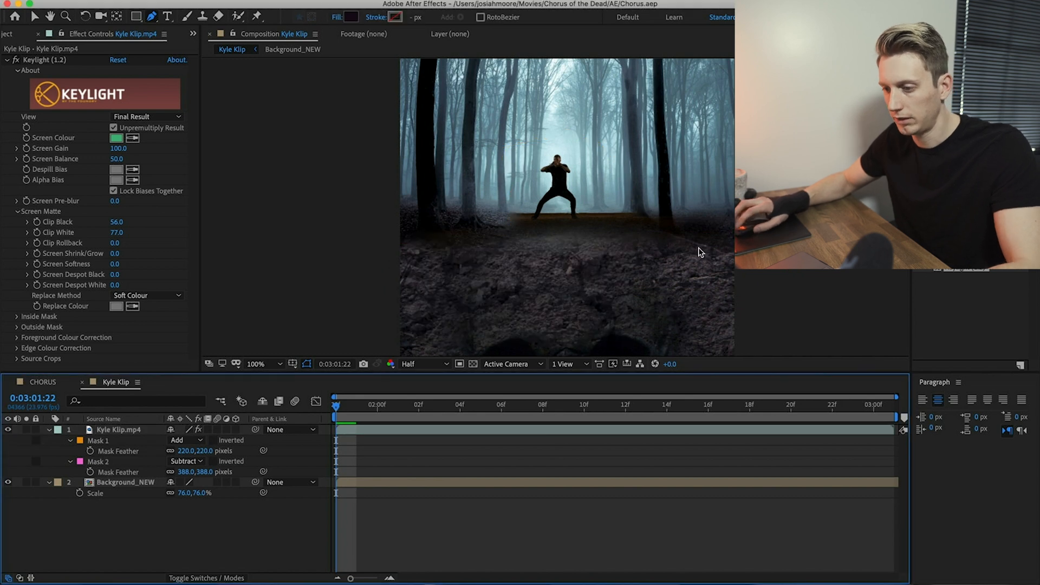
Step: Find the Curves effect and apply it to the keyed clip layer
key(period)
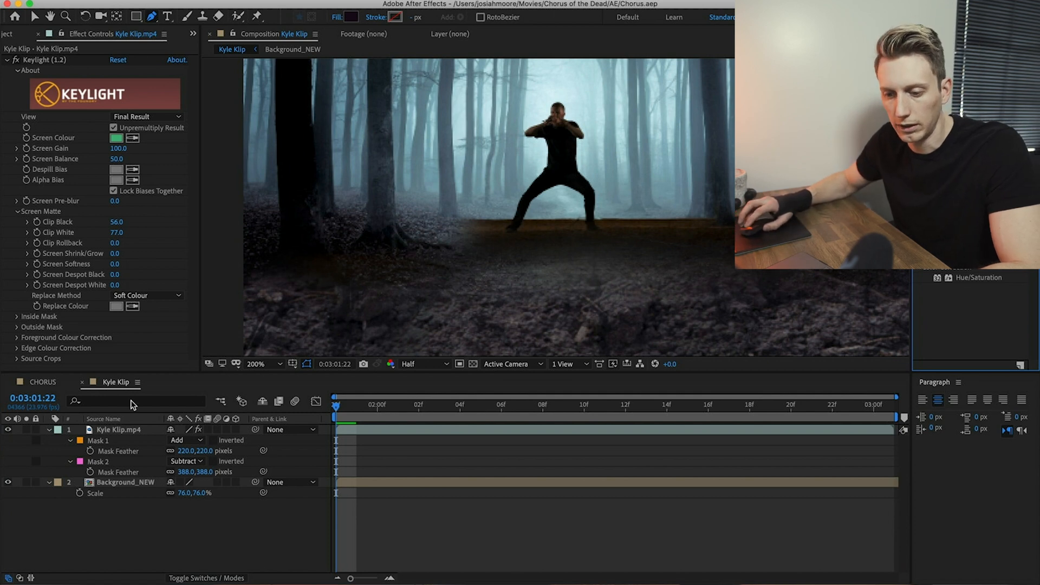
click(126, 429)
click(970, 241)
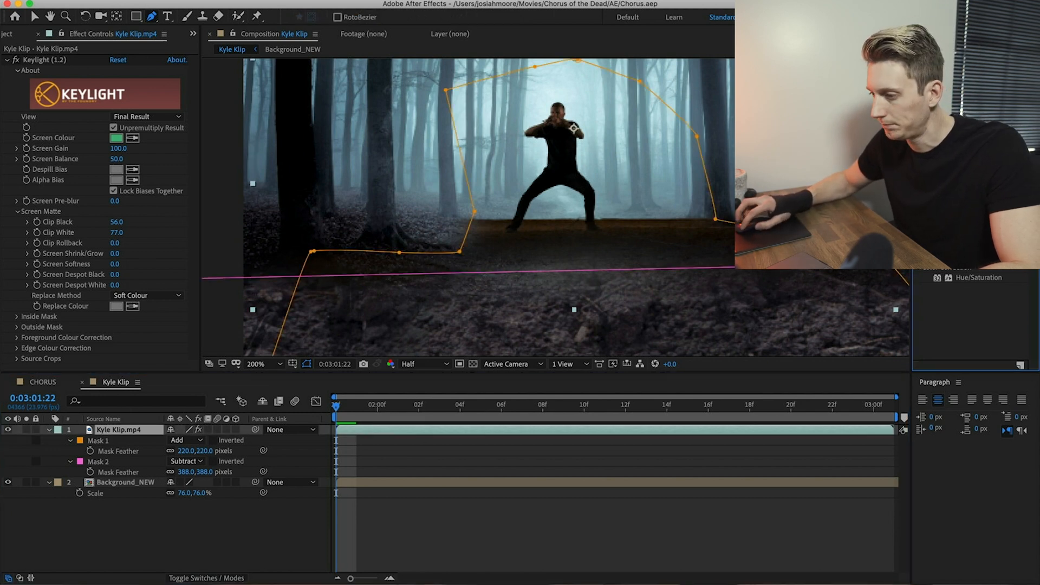
text(cur)
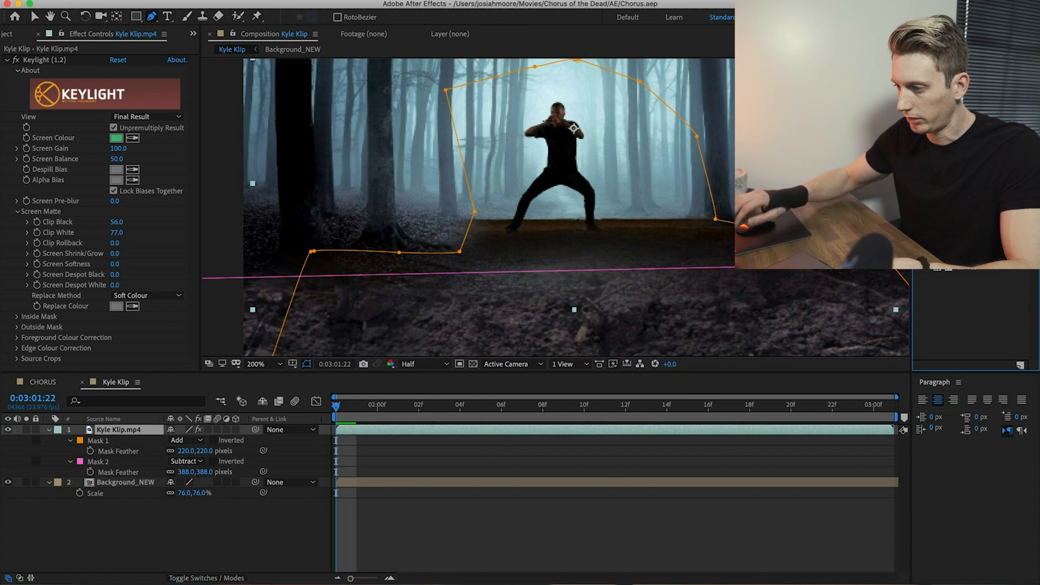
drag(965, 351, 170, 315)
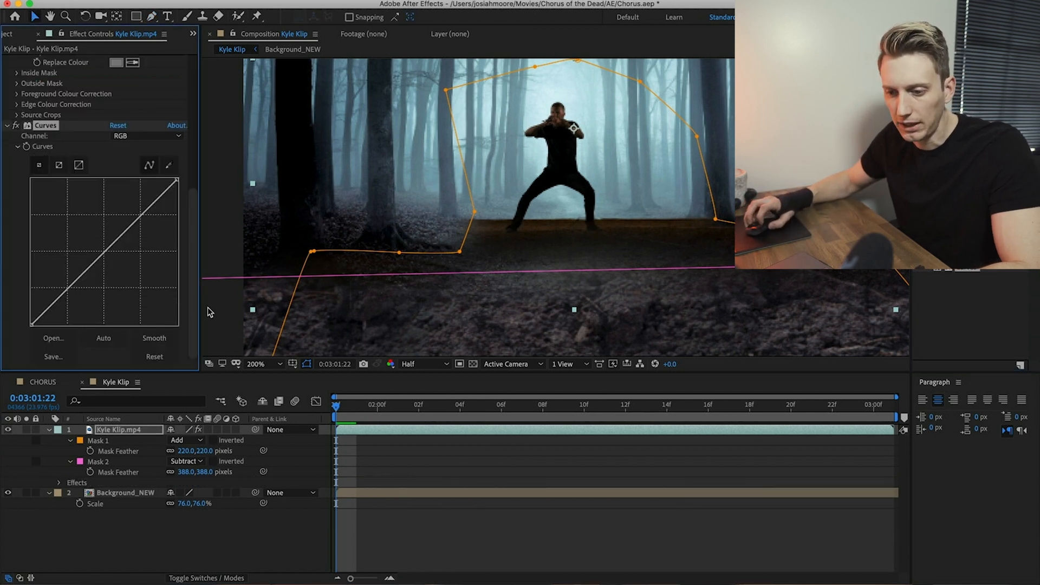
Step: Glance at the CHORUS composition for reference, and slightly raise the midtones of the clip's Blue channel in Curves
click(140, 137)
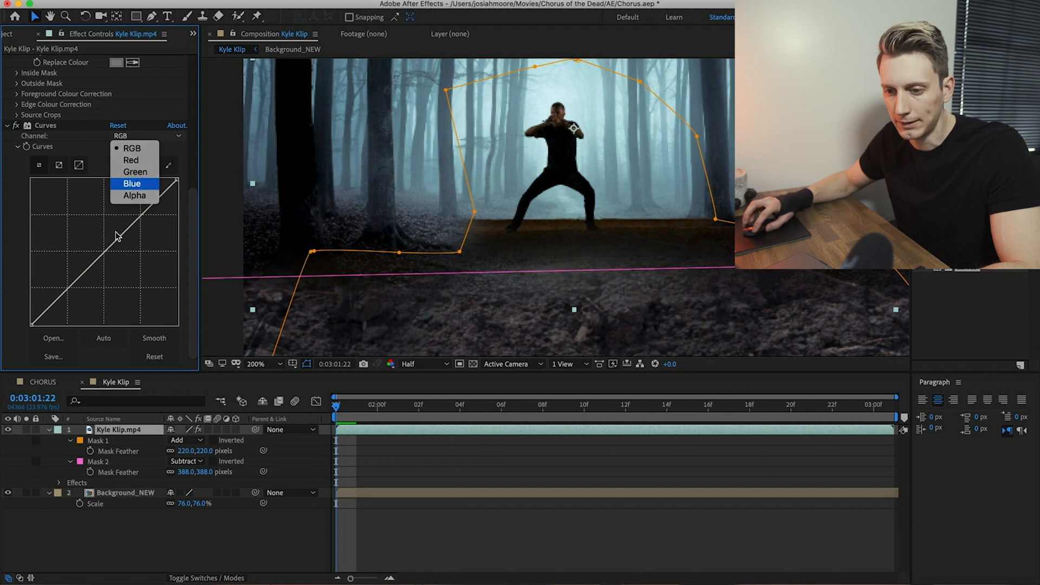
key(Return)
click(43, 382)
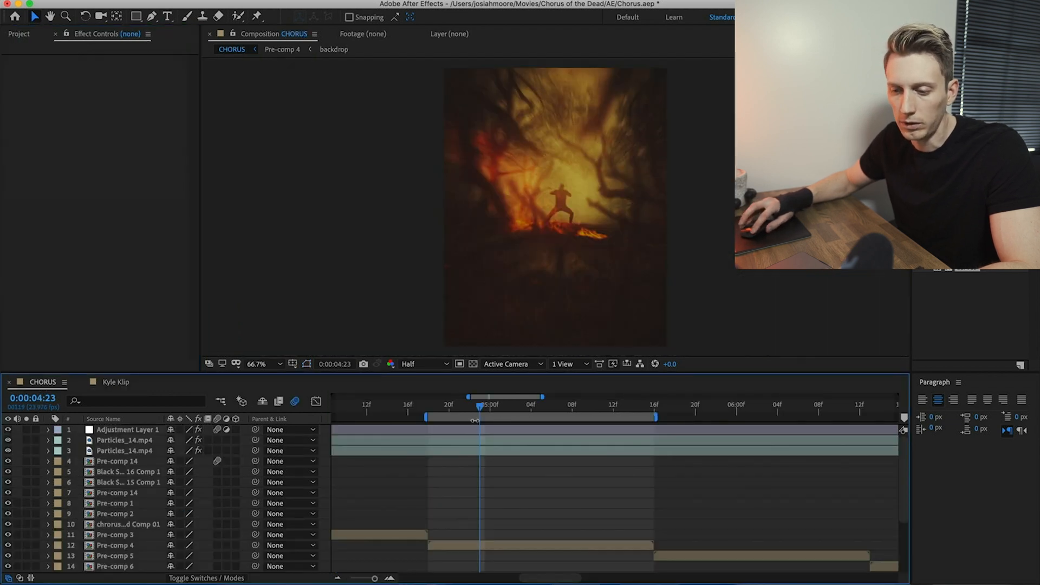
click(110, 382)
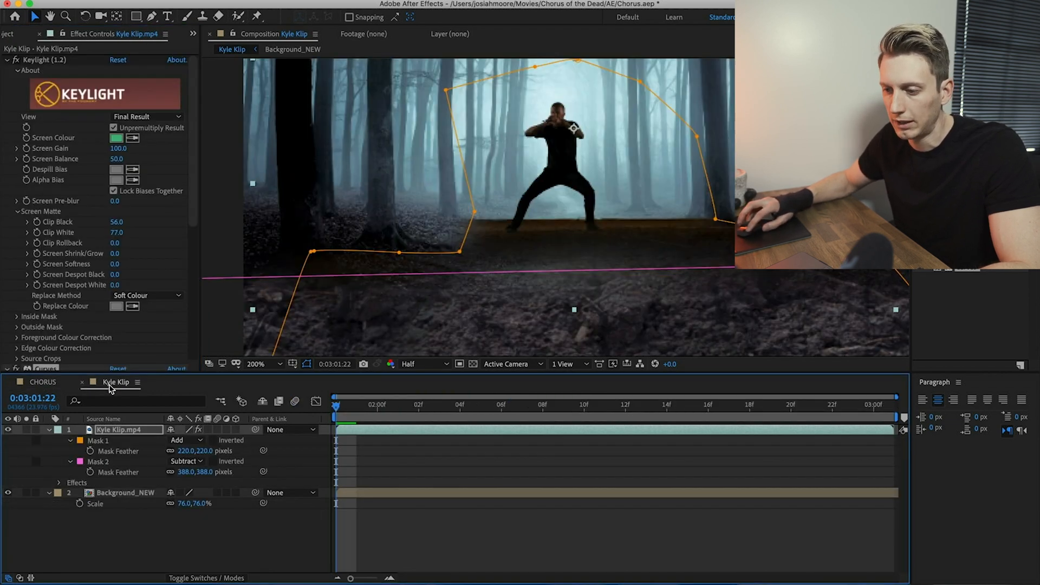
scroll(142, 337, down, 5)
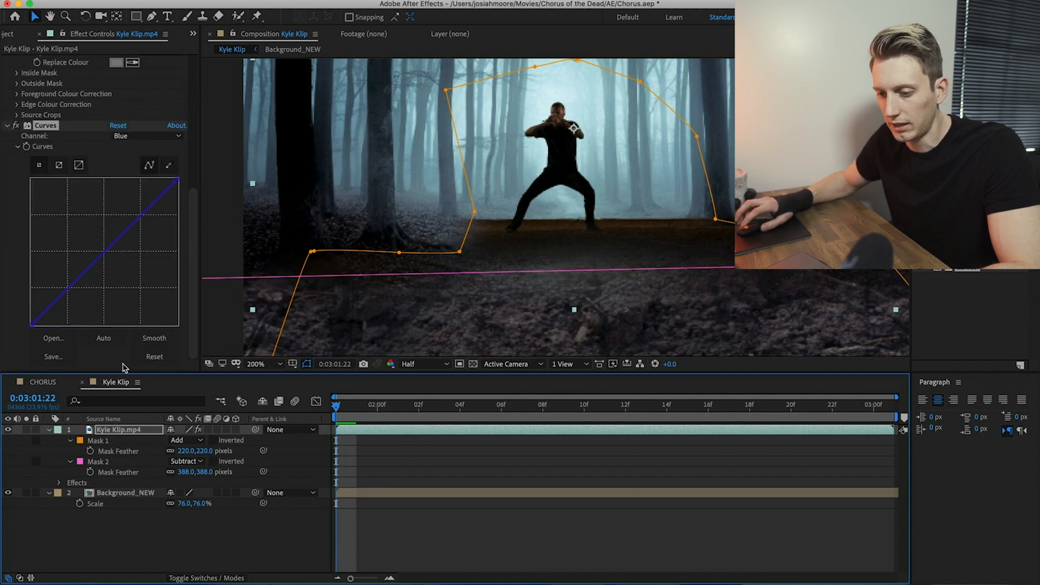
click(127, 137)
click(131, 186)
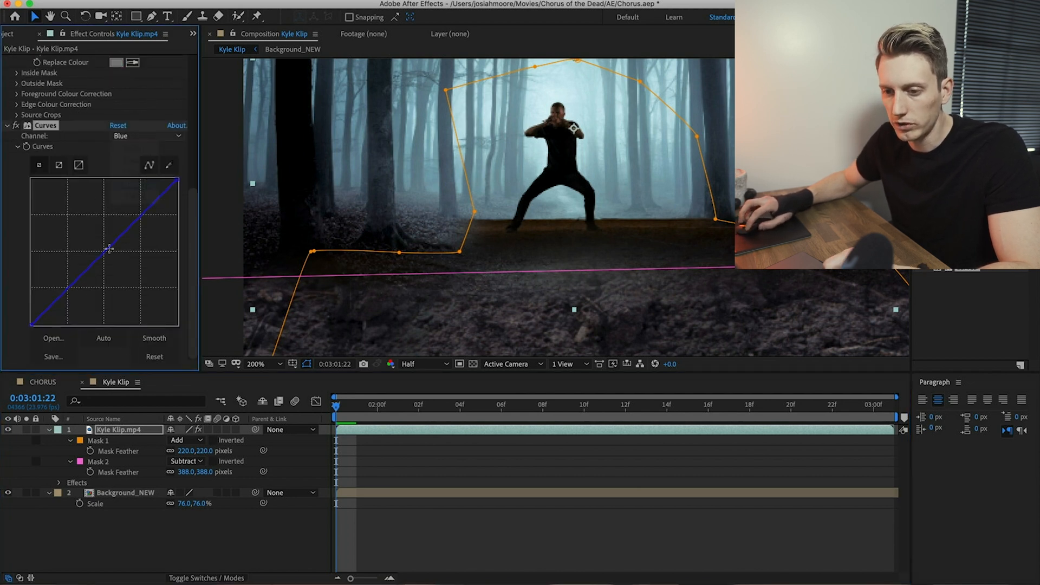
drag(109, 248, 101, 238)
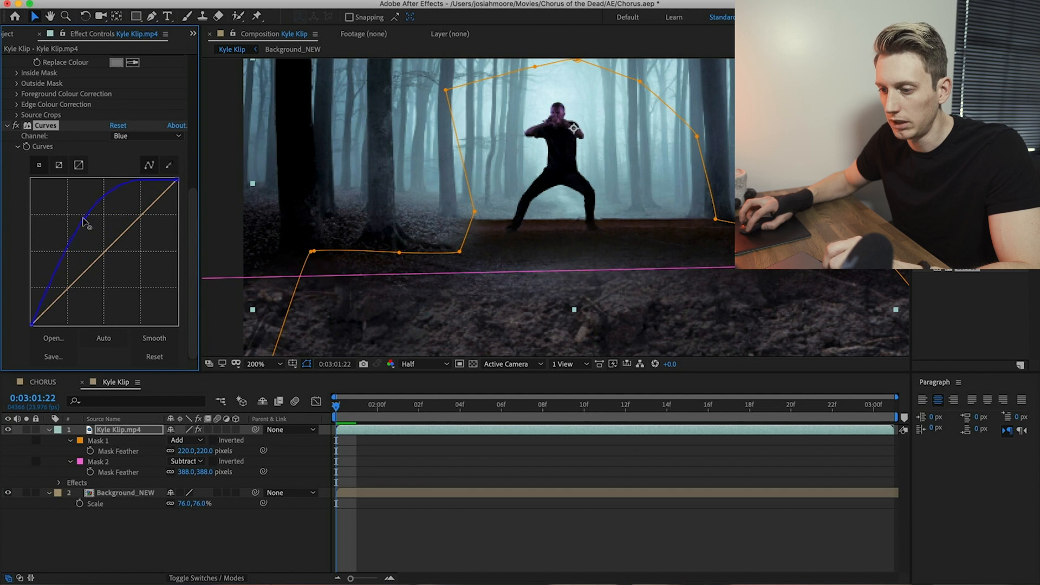
Step: Lower the midtones of the Red channel and slightly raise those of the Green channel in the clip's Curves
click(135, 136)
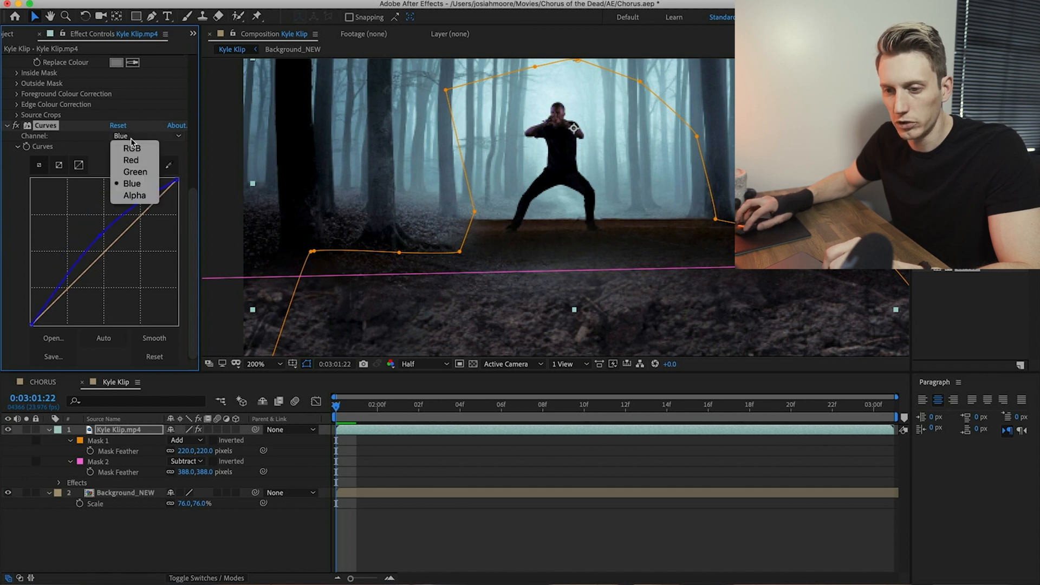
key(Return)
drag(109, 246, 124, 266)
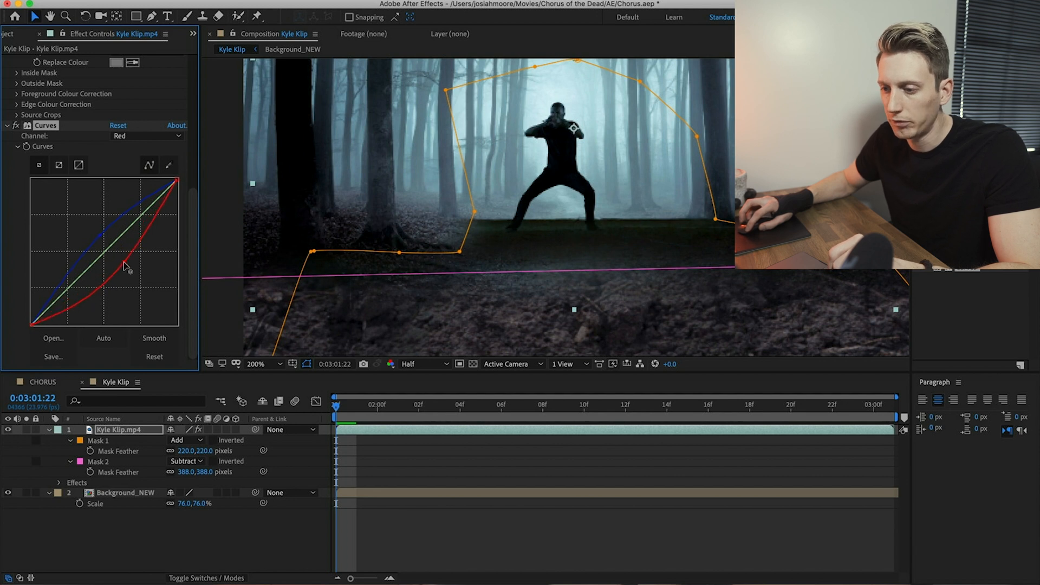
click(135, 138)
key(Down)
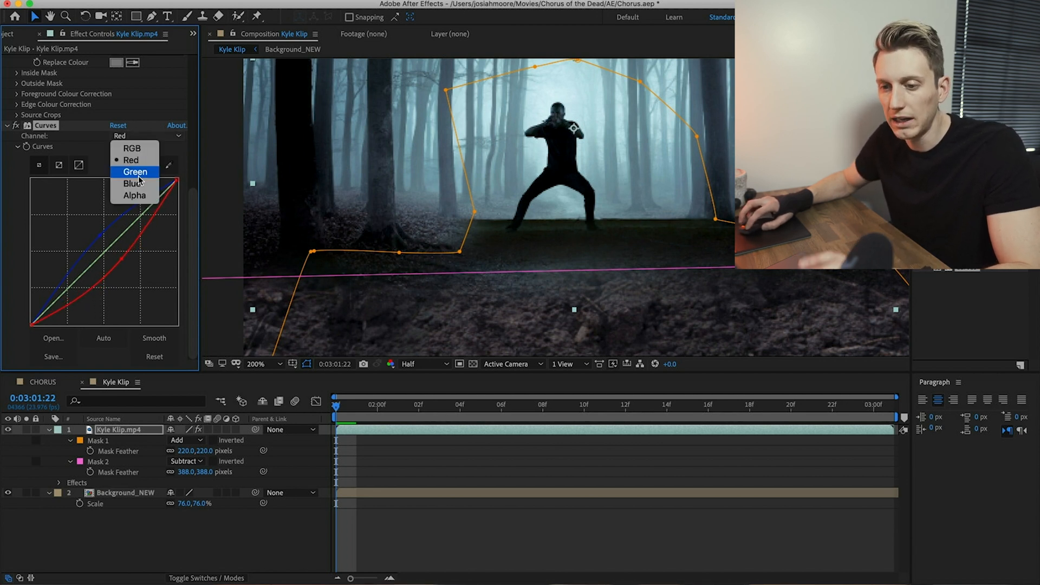
key(Return)
drag(137, 242, 125, 234)
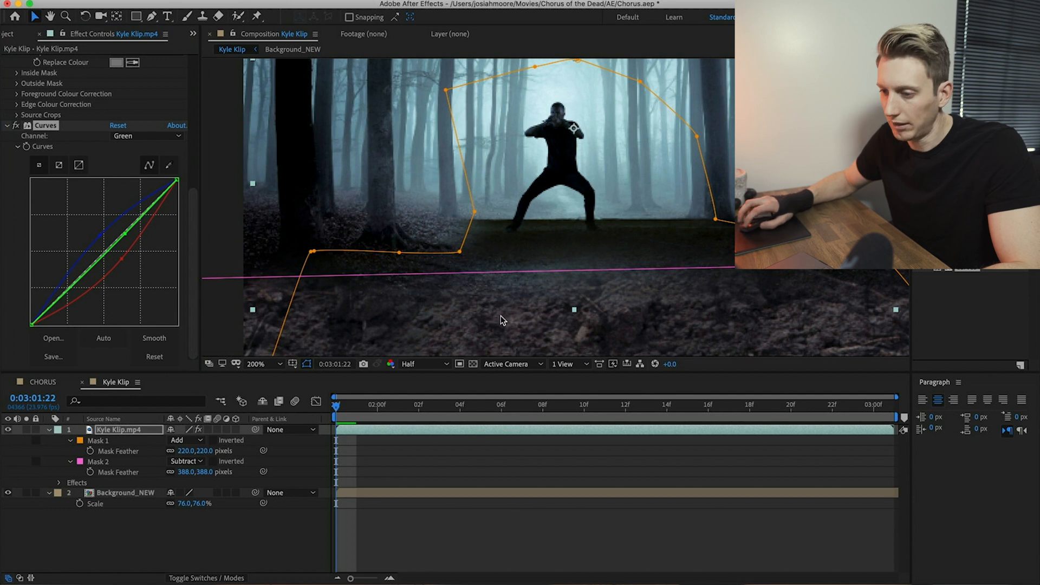
Step: Nudge the keyed clip layer slightly left and down against the forest background, and save the project
click(139, 429)
drag(580, 177, 560, 183)
key(super+s)
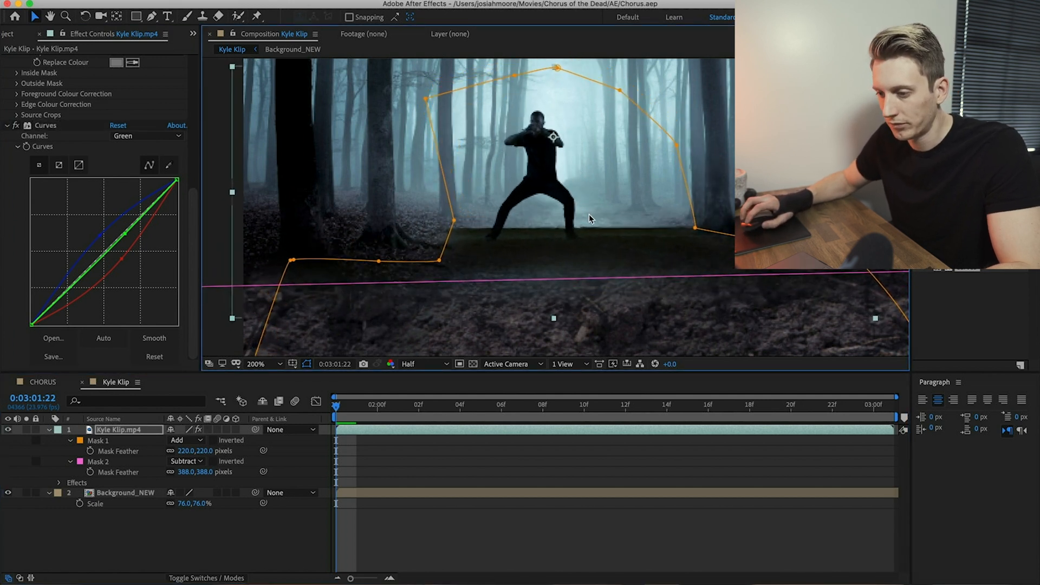
click(311, 550)
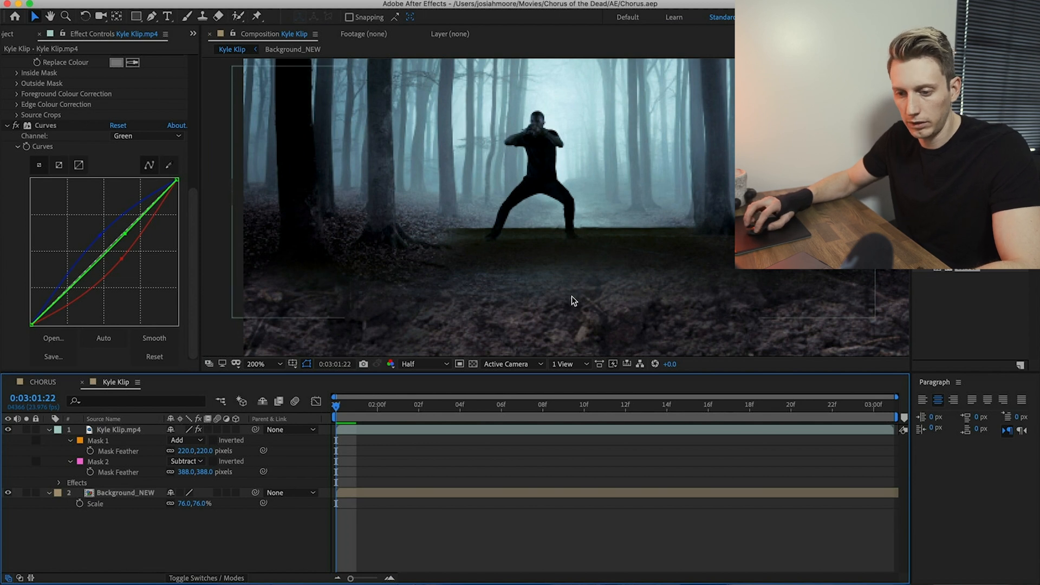
Step: Scale the Background_NEW layer to 67% and shift it slightly behind the performer
scroll(571, 296, down, 4)
scroll(571, 296, up, 3)
scroll(571, 298, up, 1)
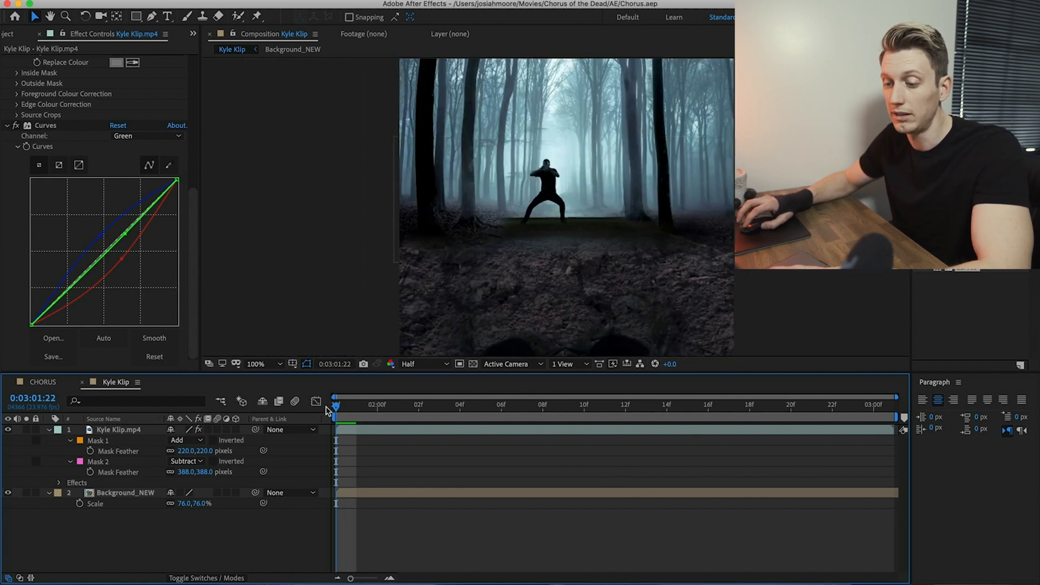
click(133, 494)
drag(196, 506, 190, 503)
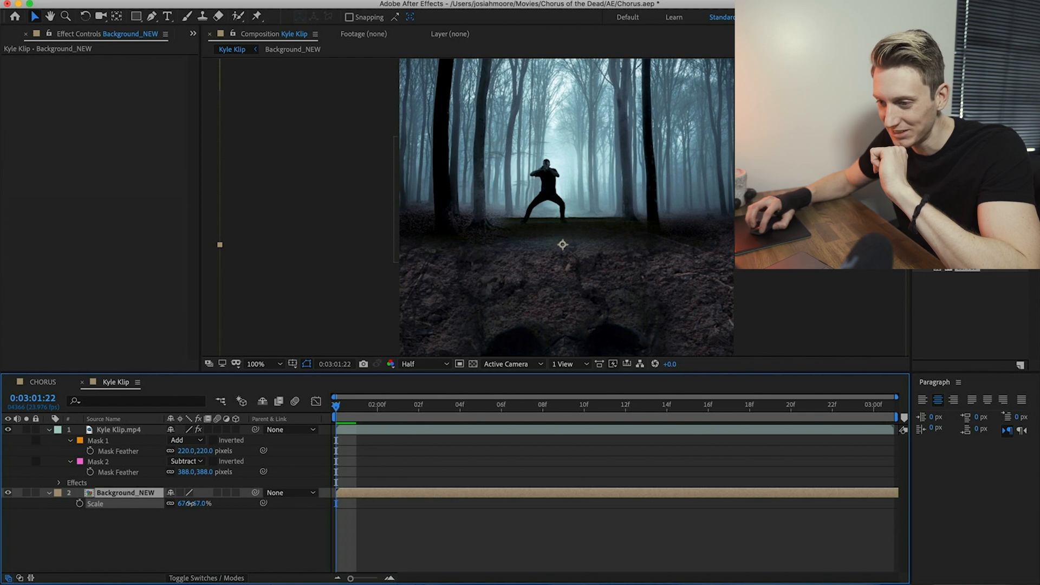
key(Return)
drag(541, 265, 548, 267)
click(137, 541)
Step: Turn both the keyed clip and Background_NEW into 3D layers
click(116, 495)
click(113, 430)
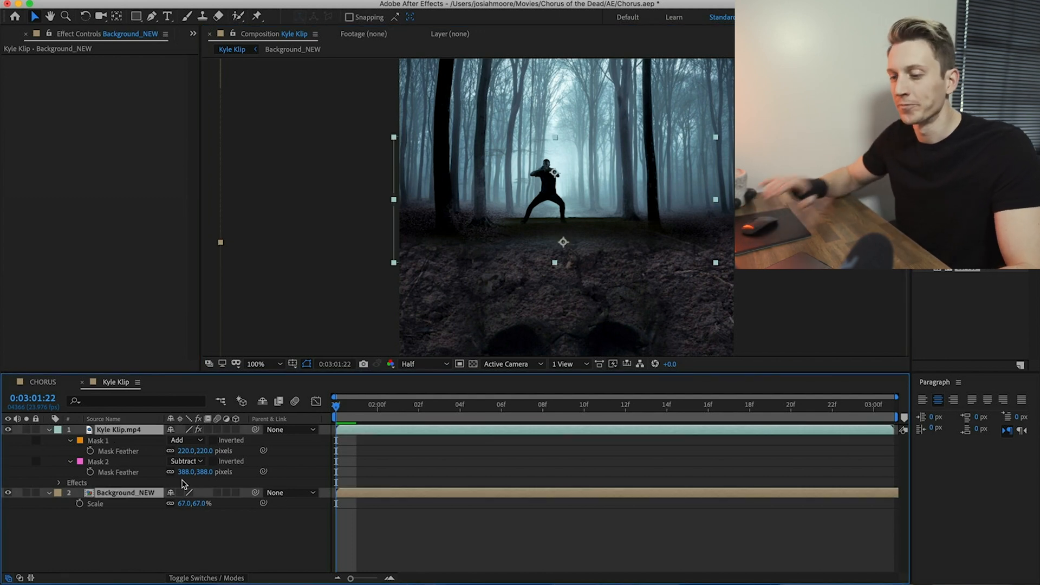
click(236, 432)
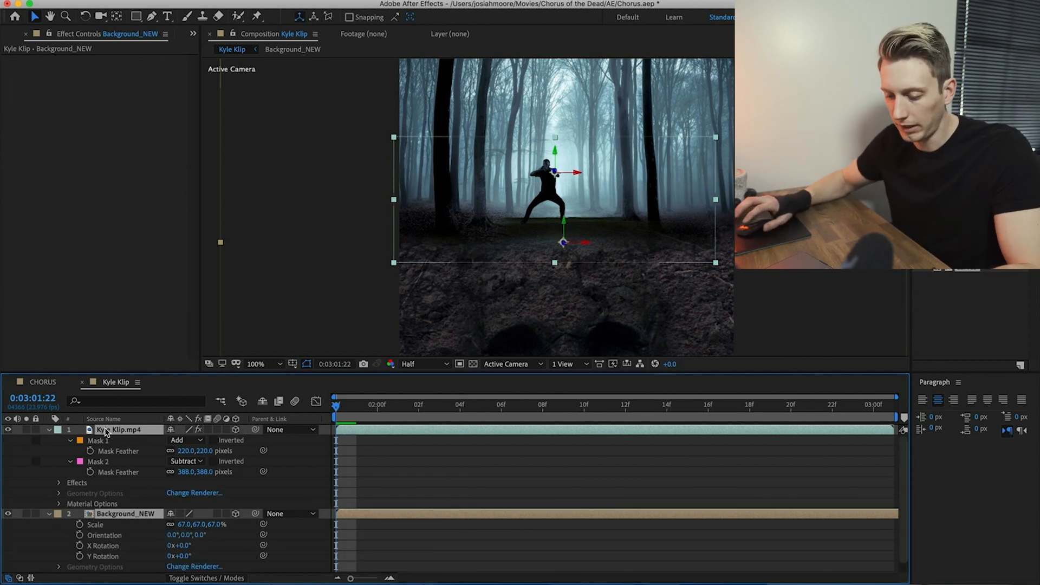
Step: Add a null object to the composition and name it "camera control"
key(super+alt+shift+y)
key(Return)
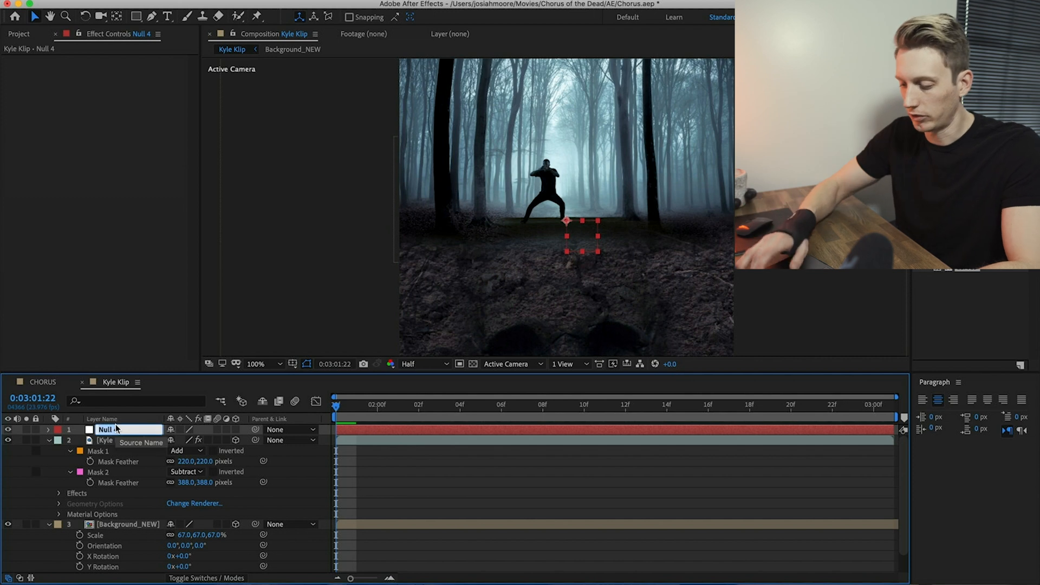
text(camera)
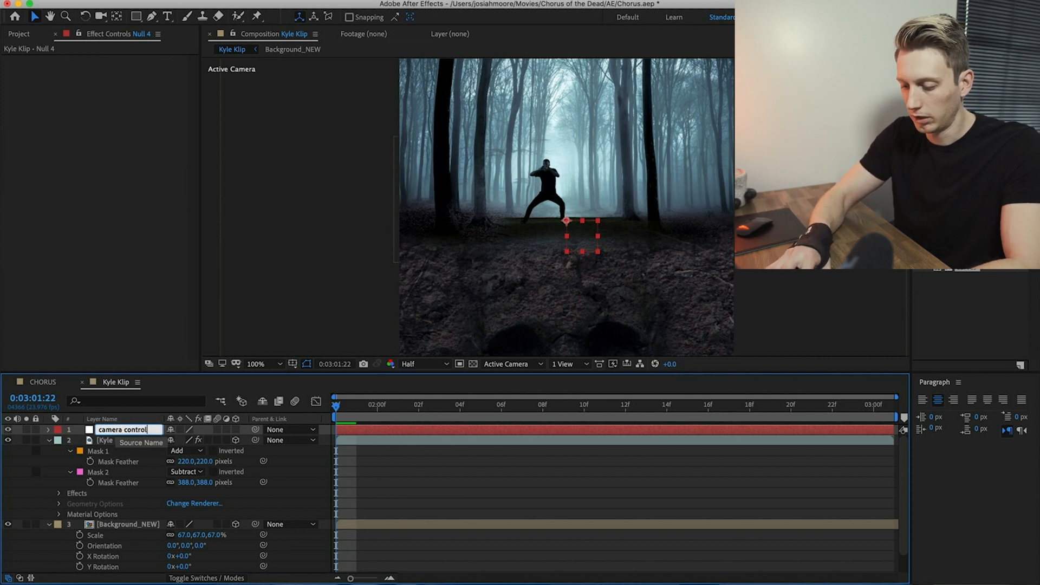
text( control)
key(Return)
Step: Parent the keyed clip and Background_NEW layers to the camera control null and make the null a 3D layer
click(114, 440)
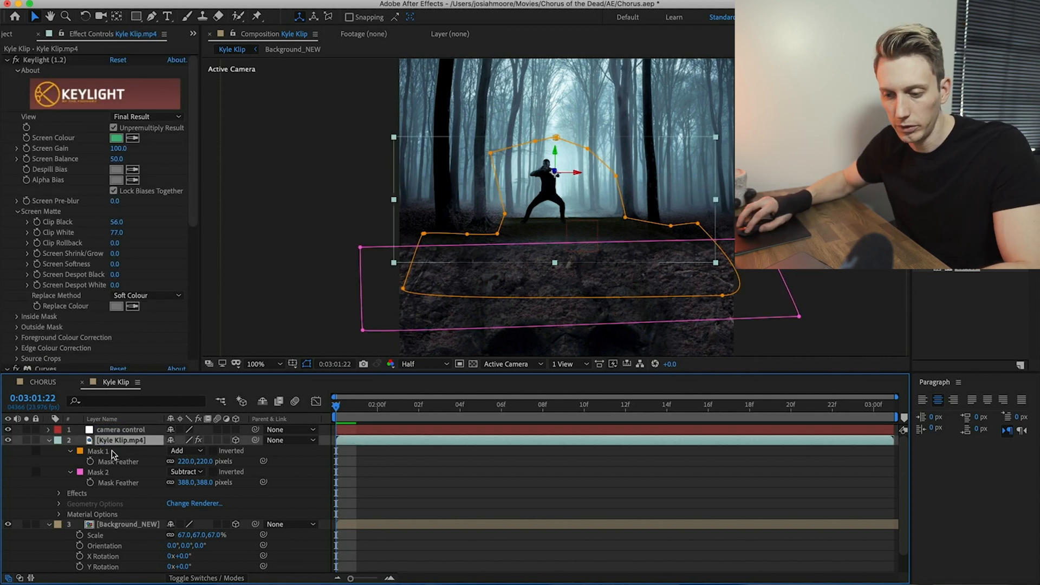
click(121, 525)
drag(147, 442, 124, 430)
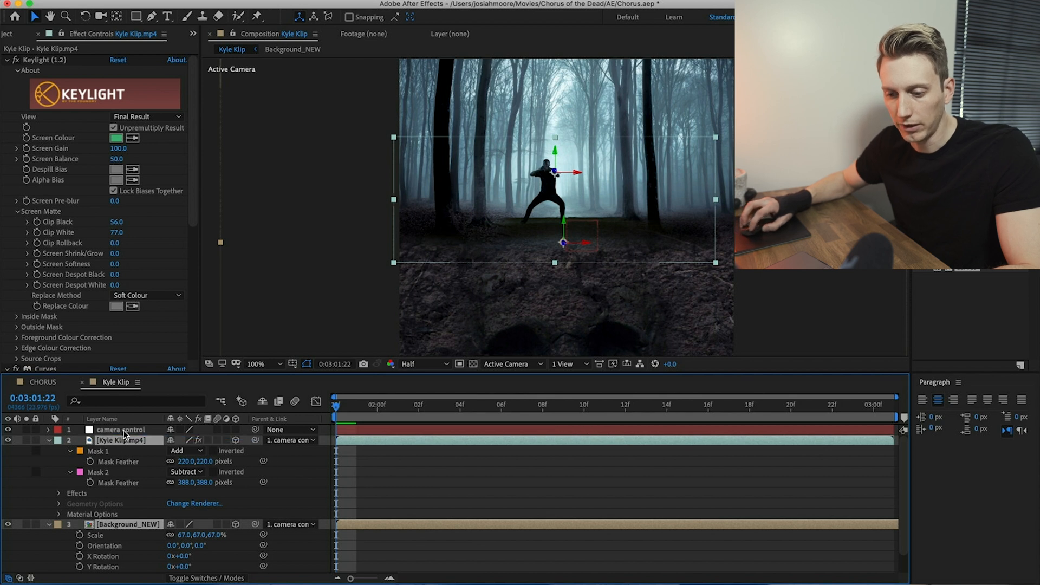
click(124, 430)
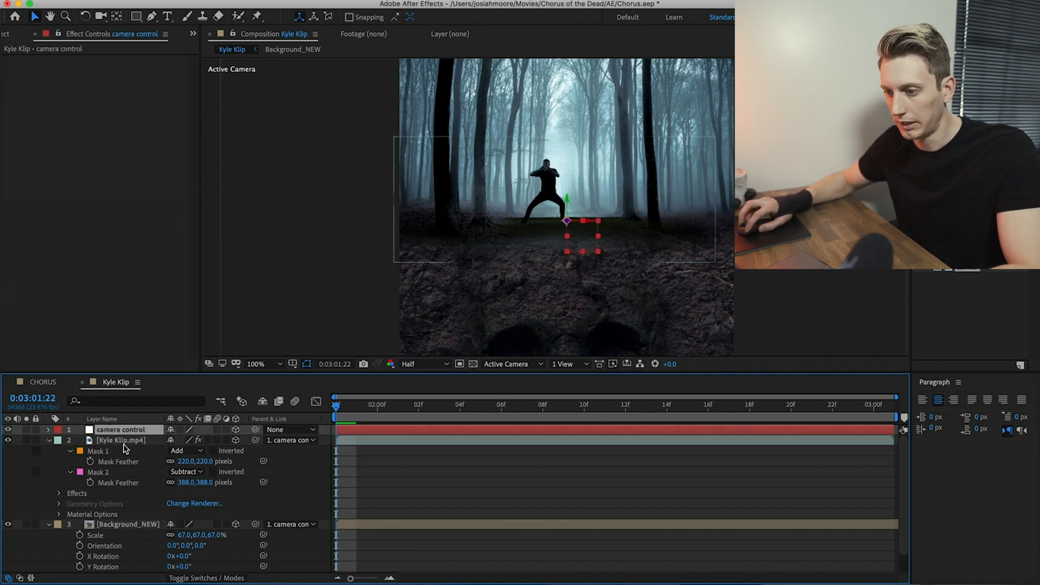
click(129, 526)
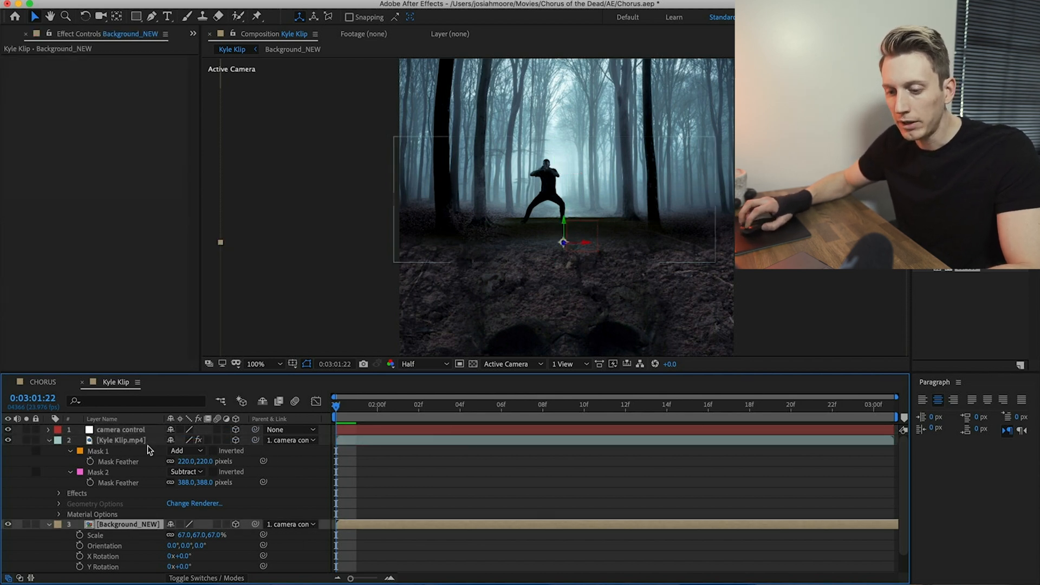
click(108, 442)
shift+click(114, 526)
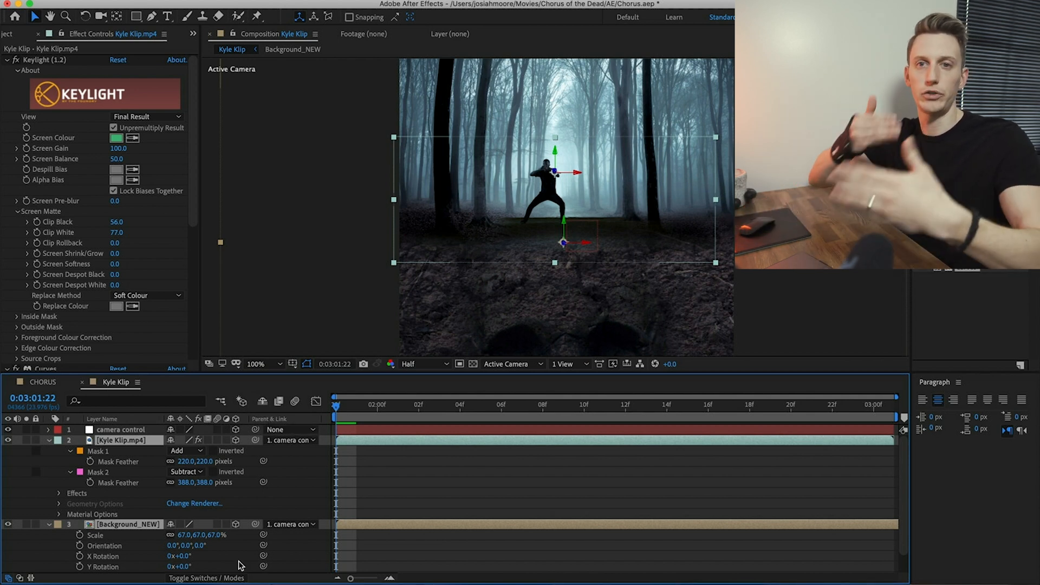
click(320, 429)
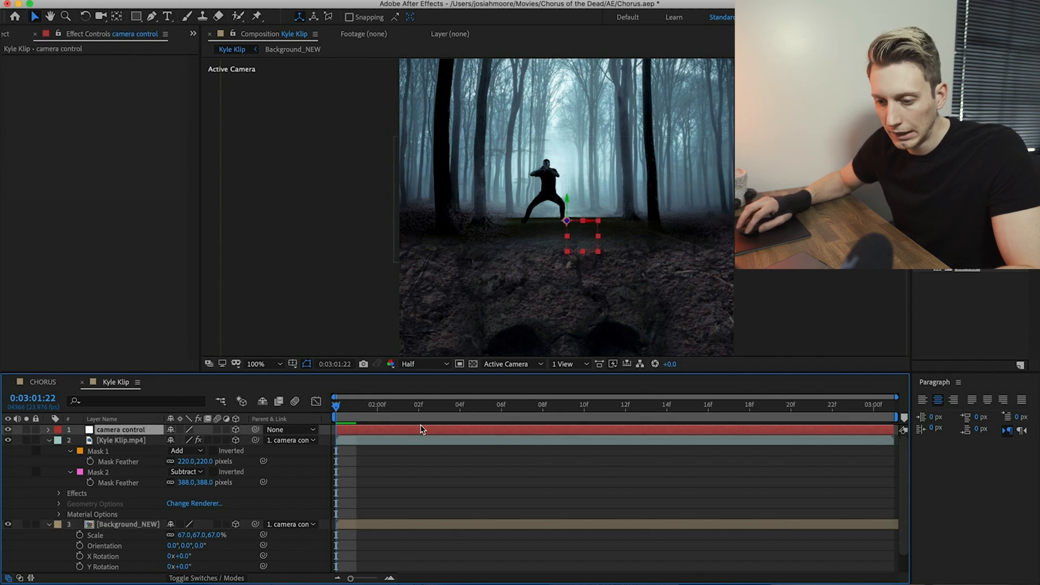
Step: Preview the performer composition and look at the CHORUS composition for reference
key(space)
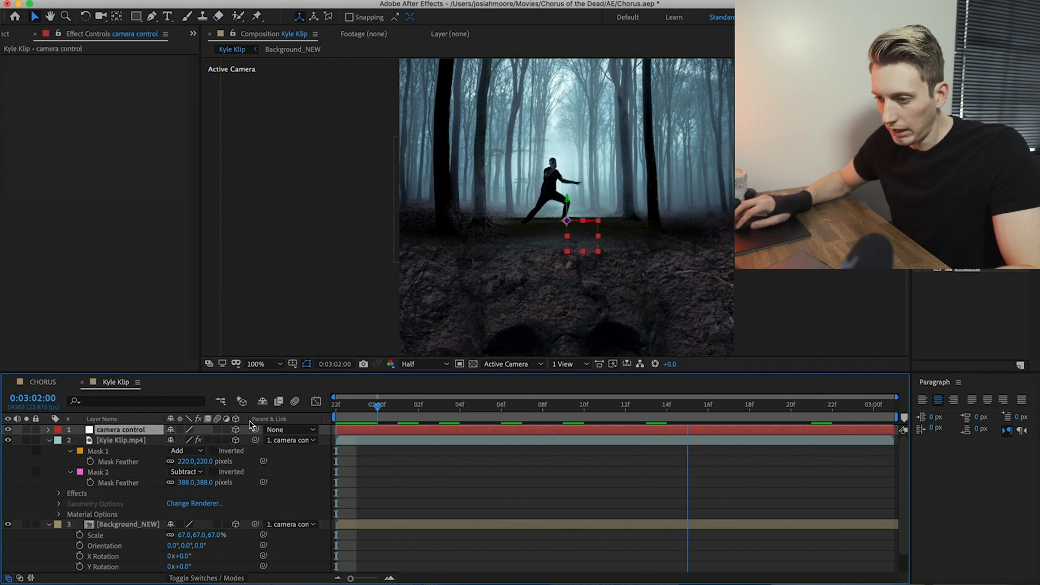
key(shift+comma)
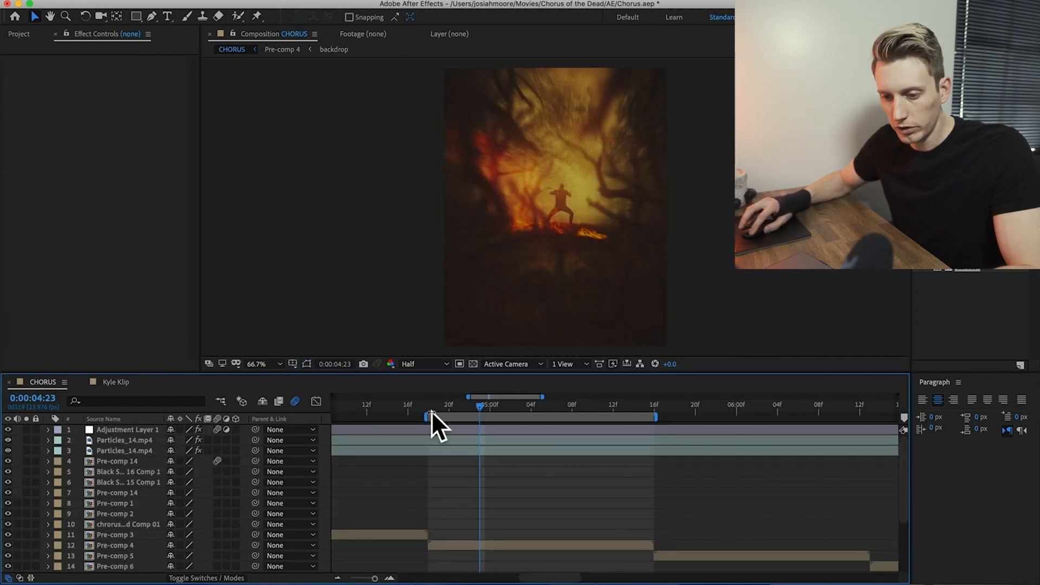
click(109, 384)
key(space)
Step: Reveal the camera control null's position and rotation properties and add Position and Orientation keyframes at 0:03:02:16
key(p)
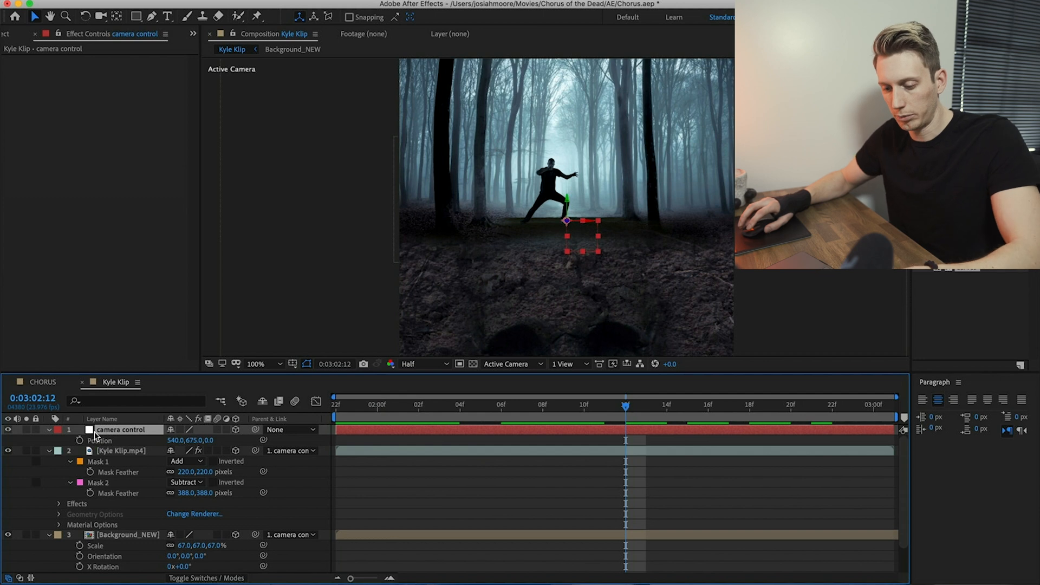
click(95, 460)
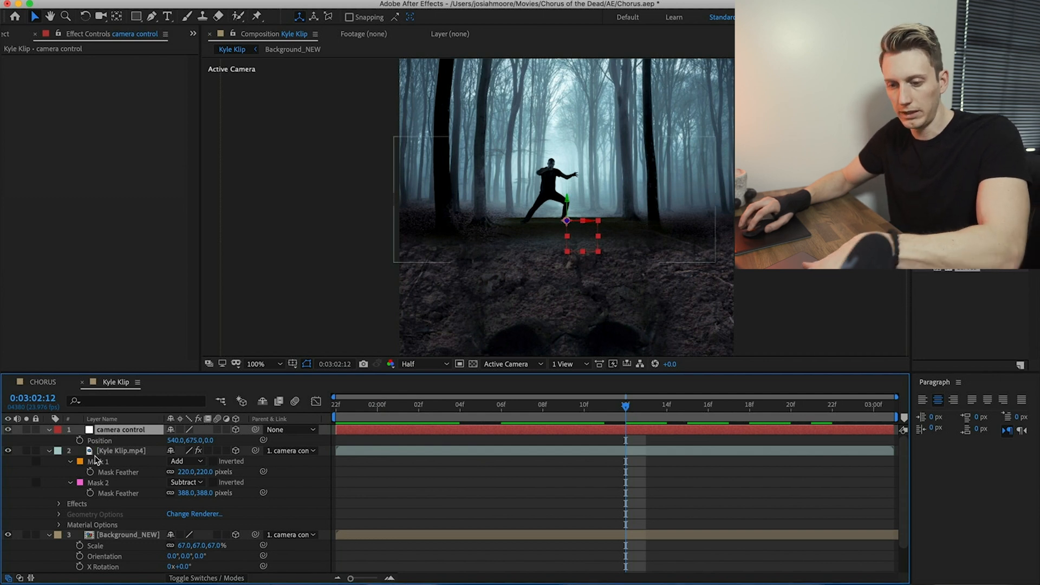
key(shift+r)
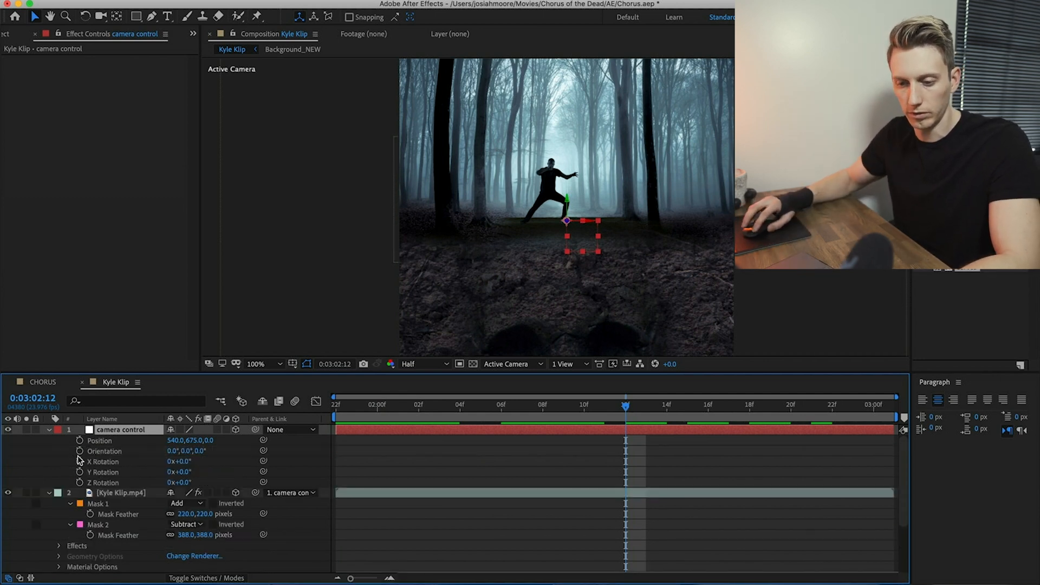
click(80, 450)
shift+click(80, 440)
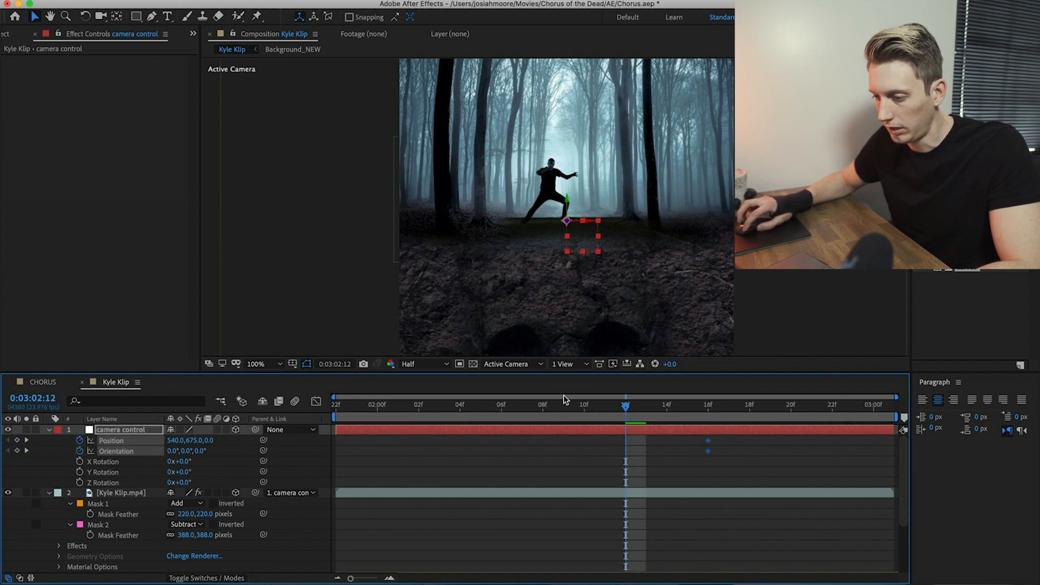
Step: At 0:03:02:16, set the camera control null's Position to 613, 721, -940 and its Z Orientation to 343°
drag(628, 407, 686, 423)
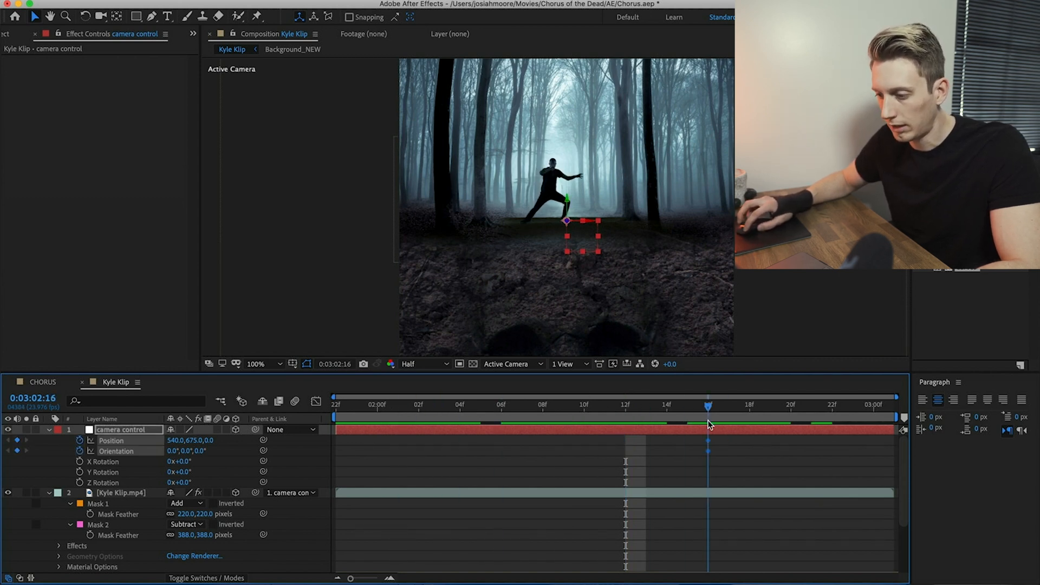
drag(208, 443, 157, 440)
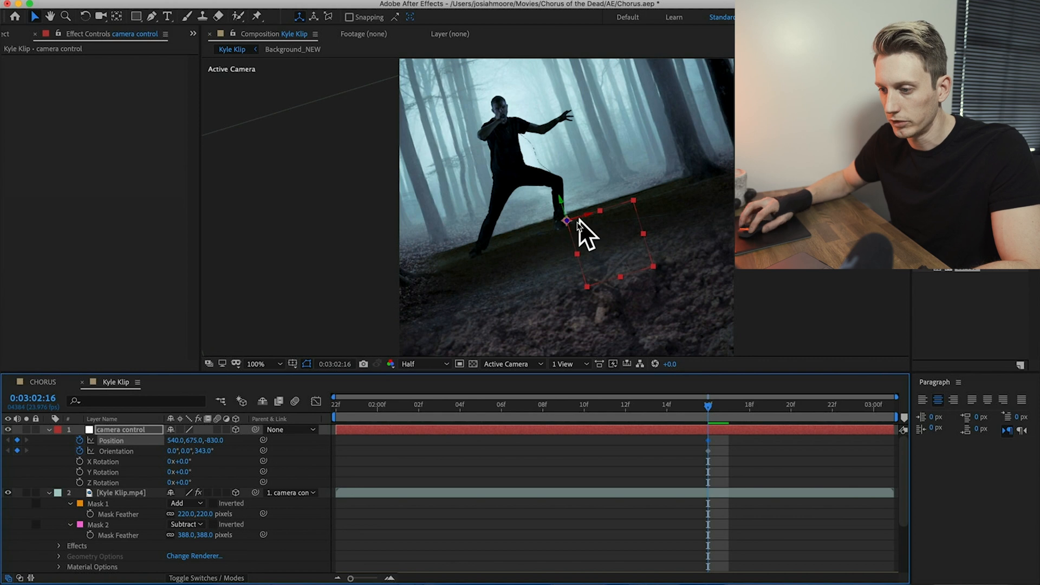
drag(192, 440, 204, 442)
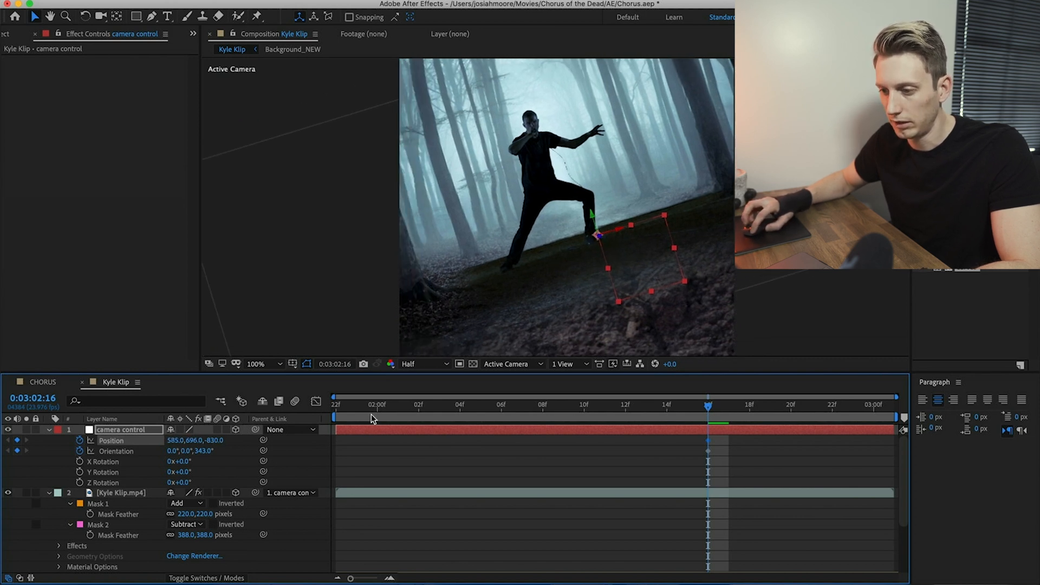
drag(176, 440, 210, 445)
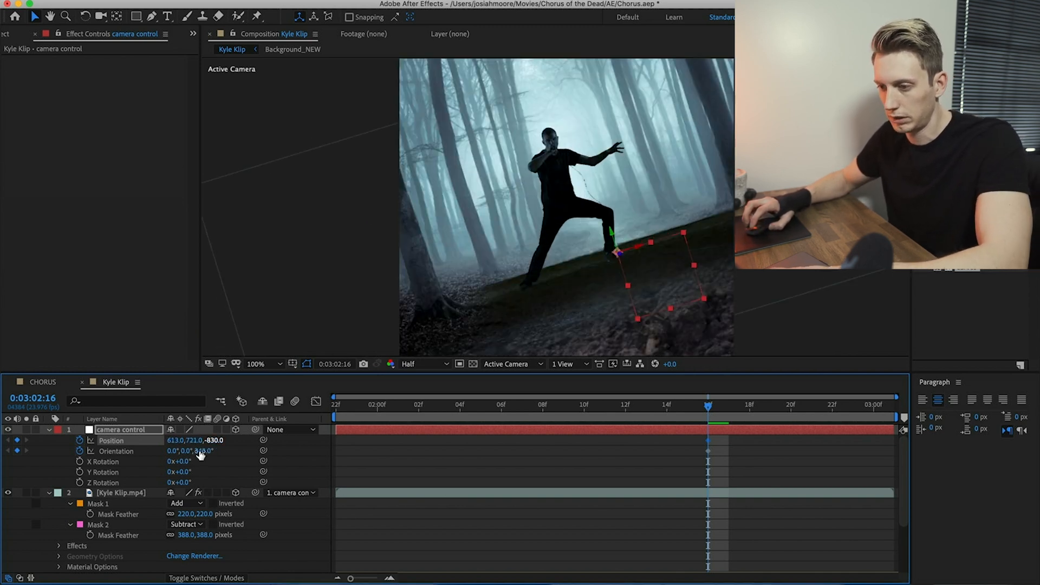
drag(211, 441, 209, 441)
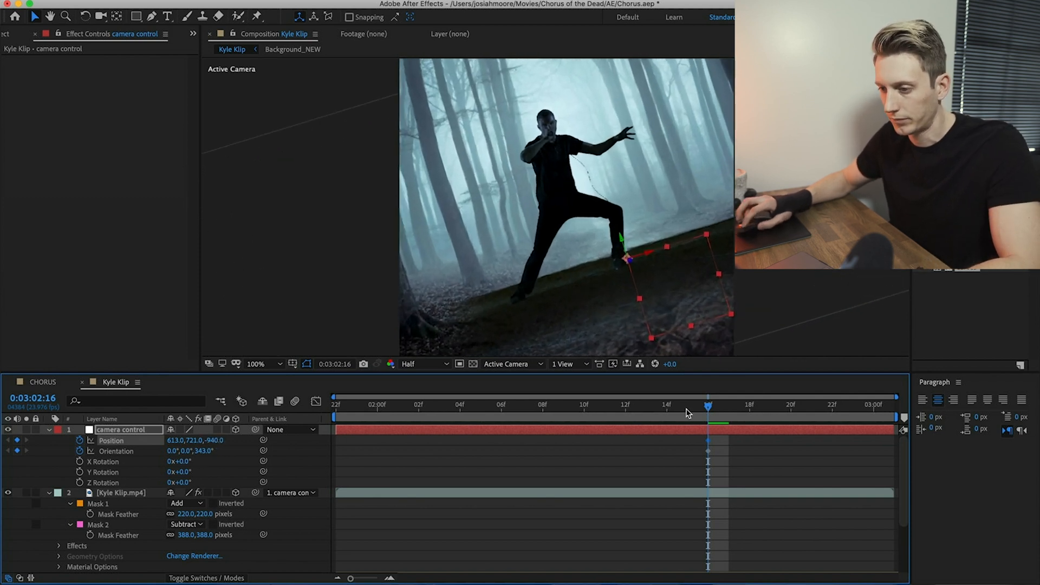
Step: At 0:03:01:22, keyframe the camera control null with a Z Position of 1890 and a Z Orientation of 19°
drag(707, 407, 336, 433)
drag(215, 441, 390, 449)
drag(201, 455, 220, 451)
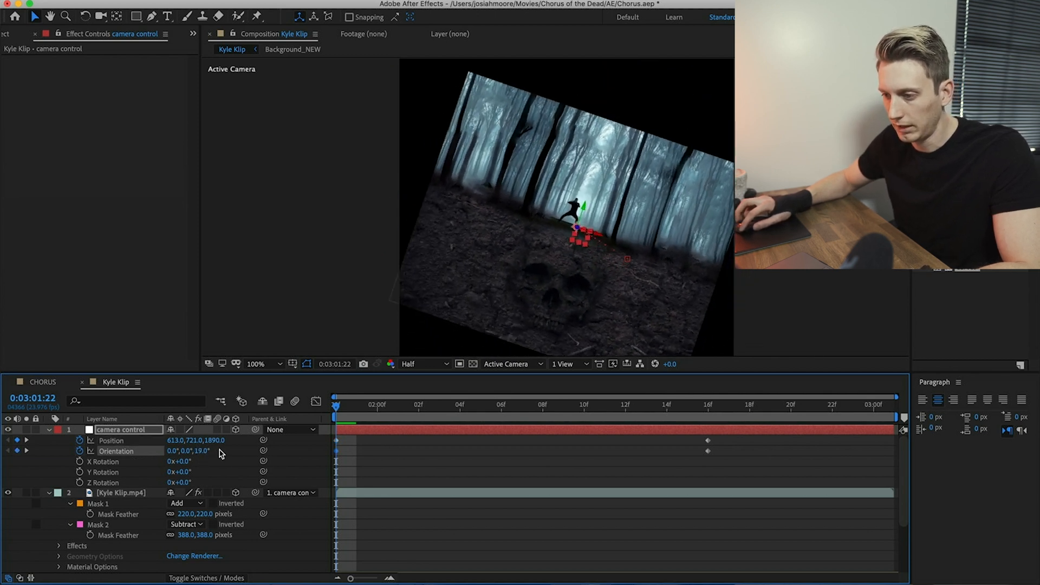
Step: Move the null's ending Position and Orientation keyframes to 0:03:02:13 and apply Easy Ease to them
key(space)
click(353, 414)
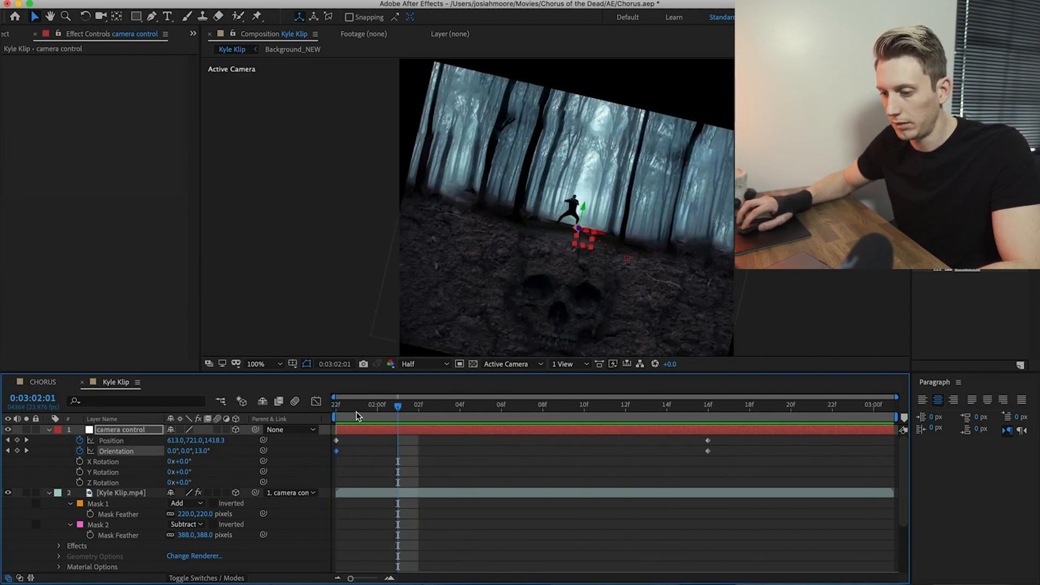
key(Page_Up)
drag(735, 464, 707, 431)
drag(710, 450, 691, 450)
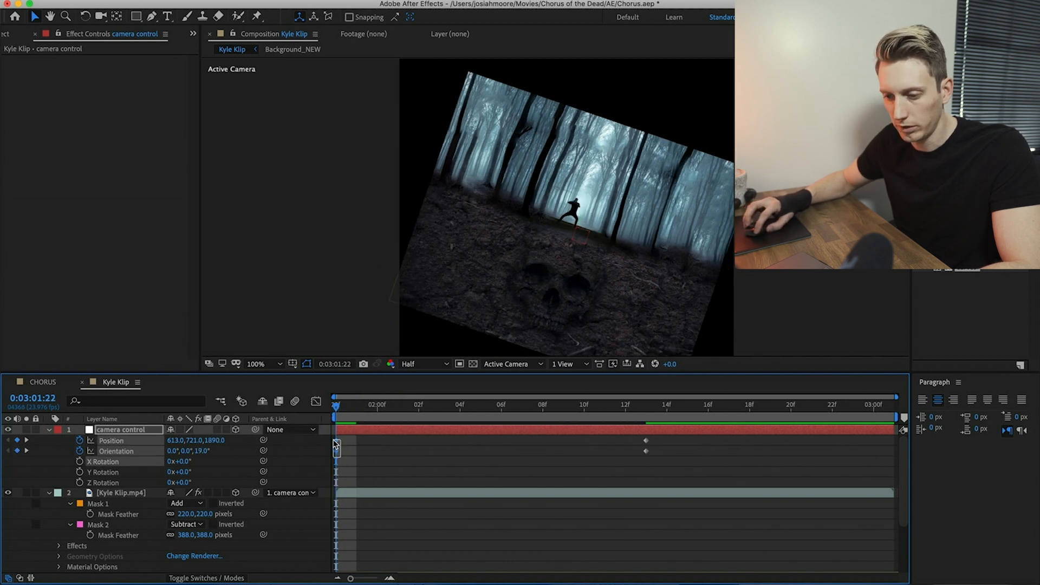
drag(666, 464, 641, 439)
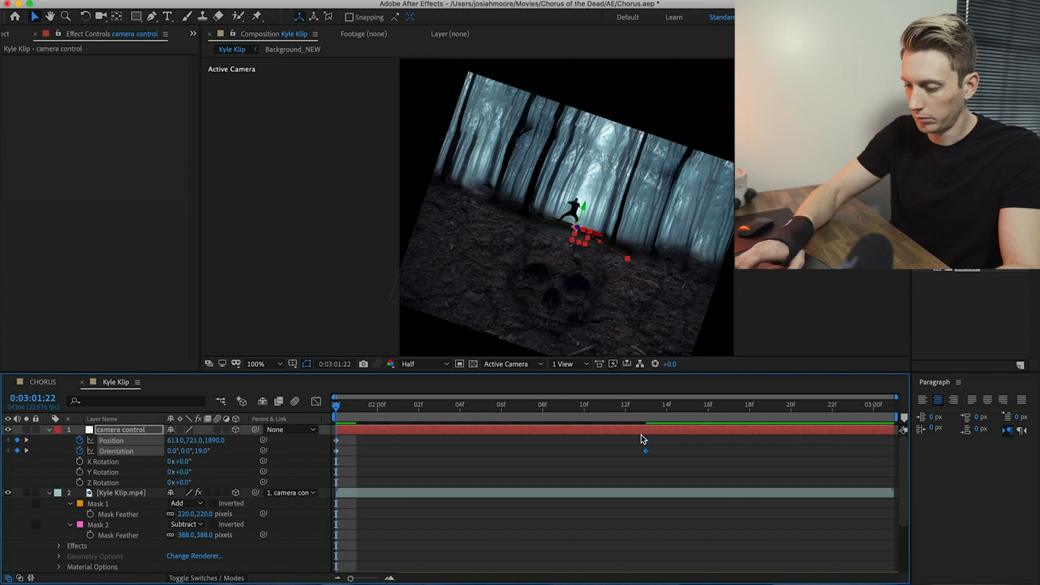
click(615, 469)
Step: Preview the move, set the null's starting Z Position to 2200 at 0:03:01:22 and save the project
key(space)
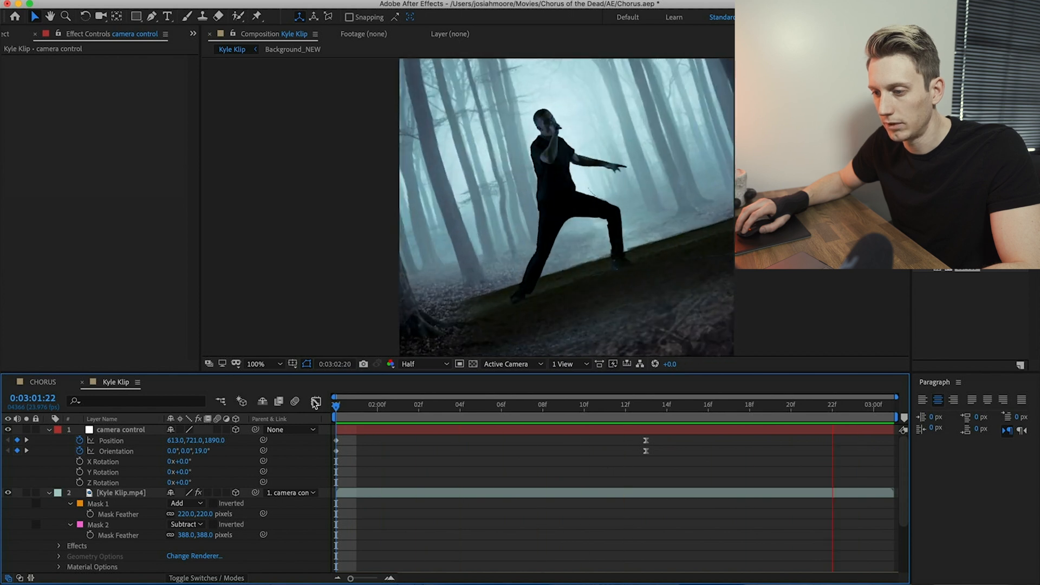
key(space)
click(211, 440)
drag(211, 440, 356, 468)
key(super+s)
click(355, 468)
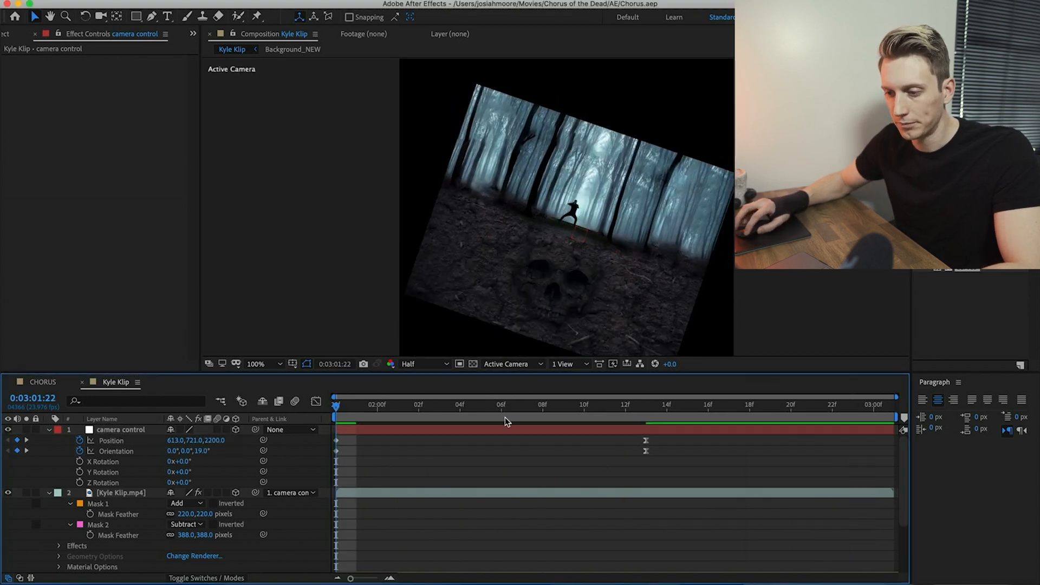
Step: Play back the eased camera move and check the framing around 0:03:02:04
key(space)
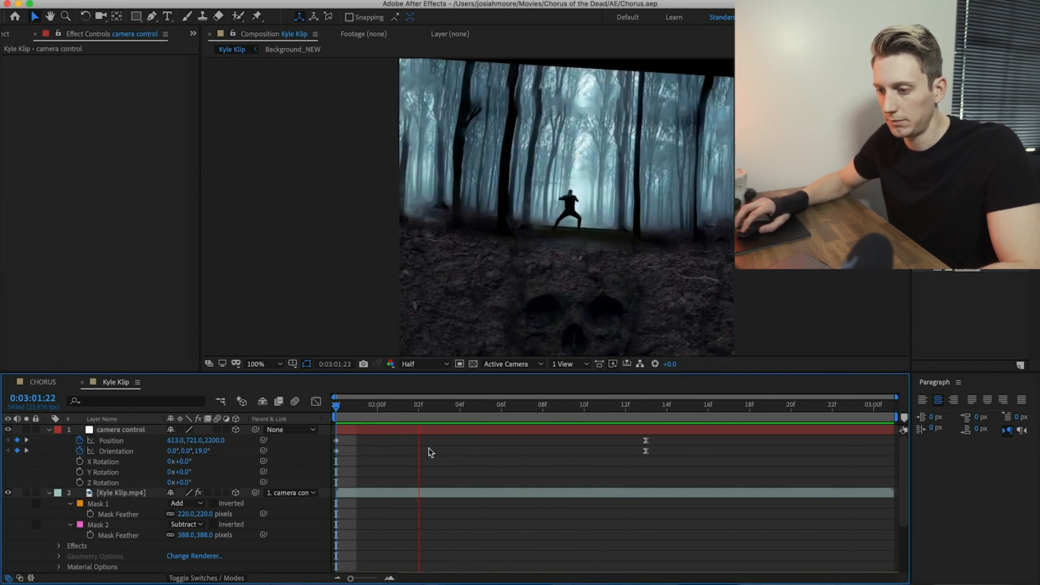
key(space)
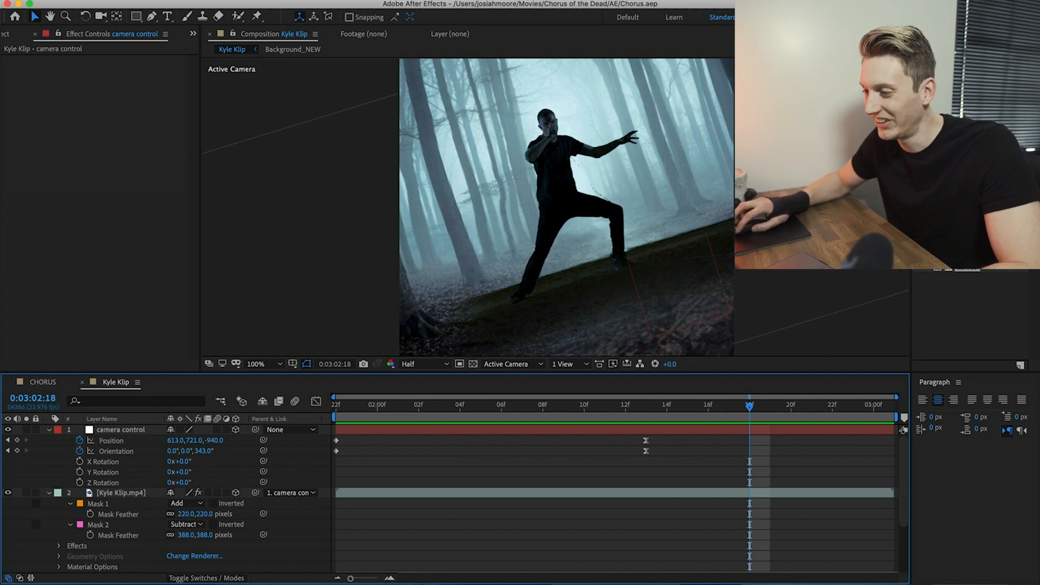
key(space)
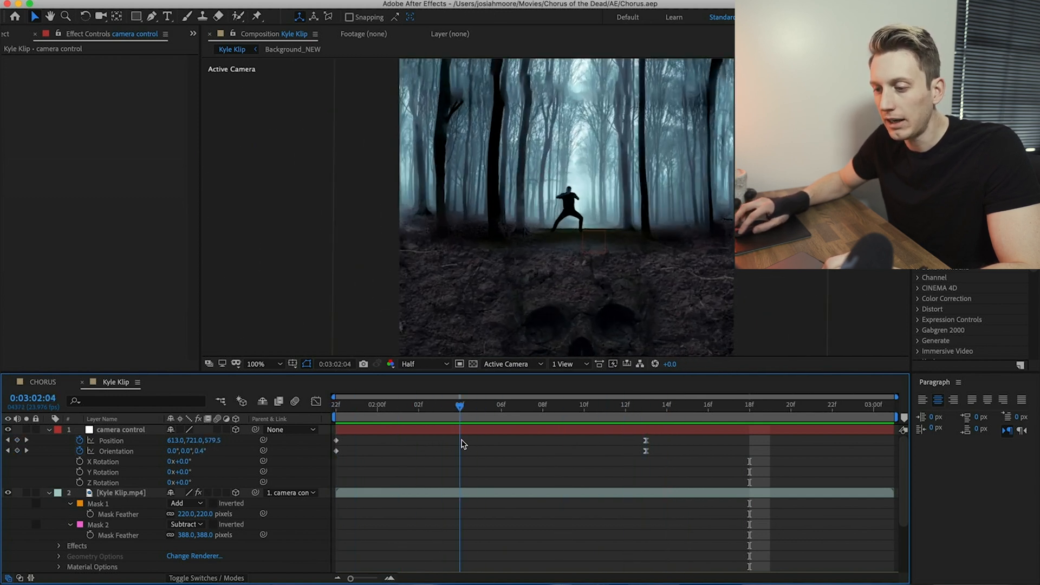
key(space)
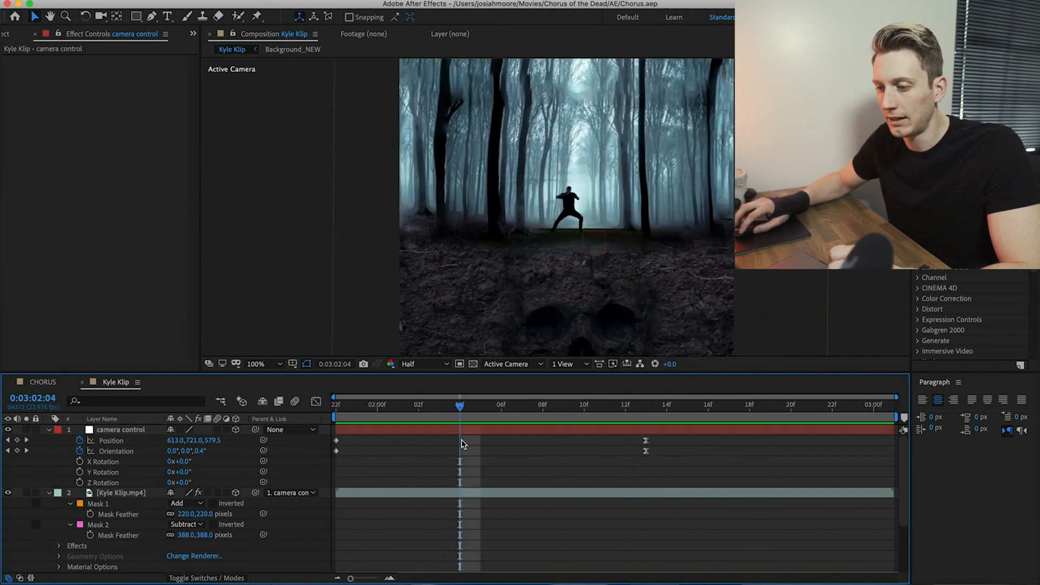
Step: Choose Fire_06.mov from the FX folder's fire clips, add it to the composition and scale it down around the performer's feet
click(4, 36)
click(54, 208)
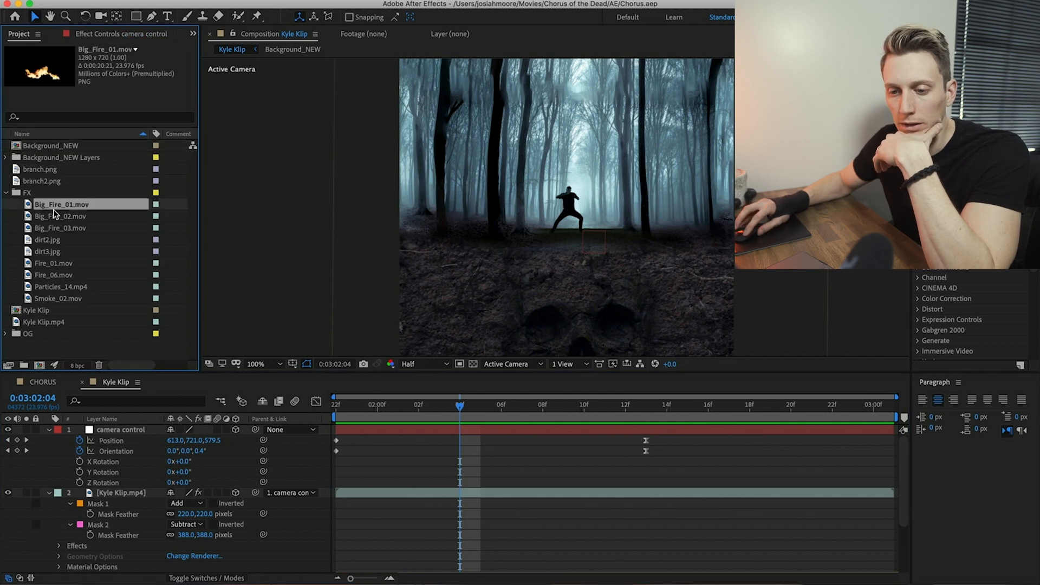
click(55, 217)
click(56, 228)
click(56, 240)
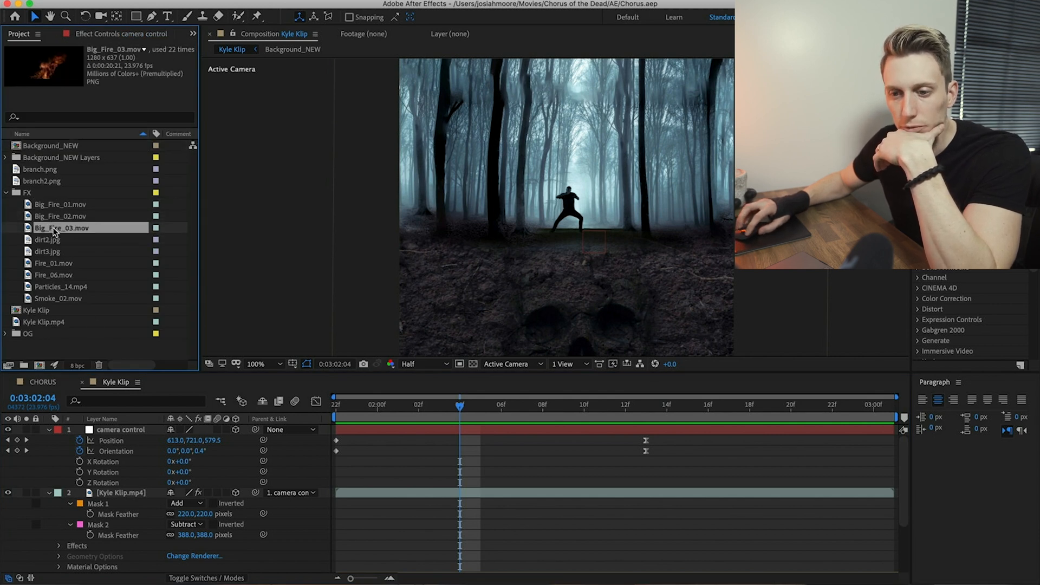
click(56, 216)
click(55, 275)
click(55, 263)
click(56, 275)
drag(54, 278, 574, 246)
drag(746, 187, 654, 197)
drag(625, 242, 625, 238)
Step: Make the Fire_06.mov layer 3D and parent it to the keyed performer clip
click(235, 429)
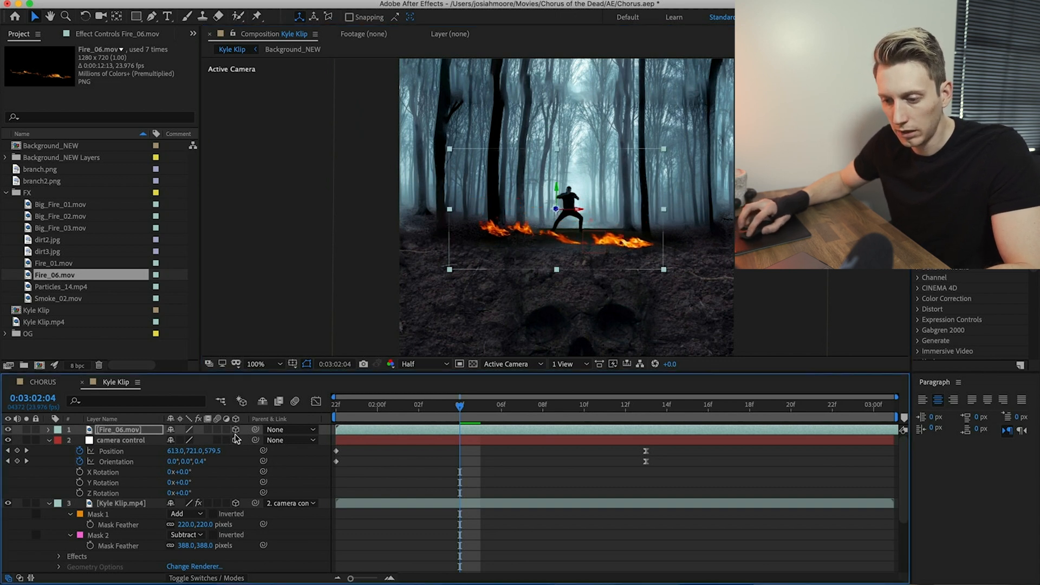
drag(130, 450, 128, 441)
mouse_move(465, 411)
mouse_down()
mouse_move(550, 412)
mouse_move(434, 420)
mouse_move(643, 421)
mouse_move(459, 428)
mouse_up()
key(ctrl+z)
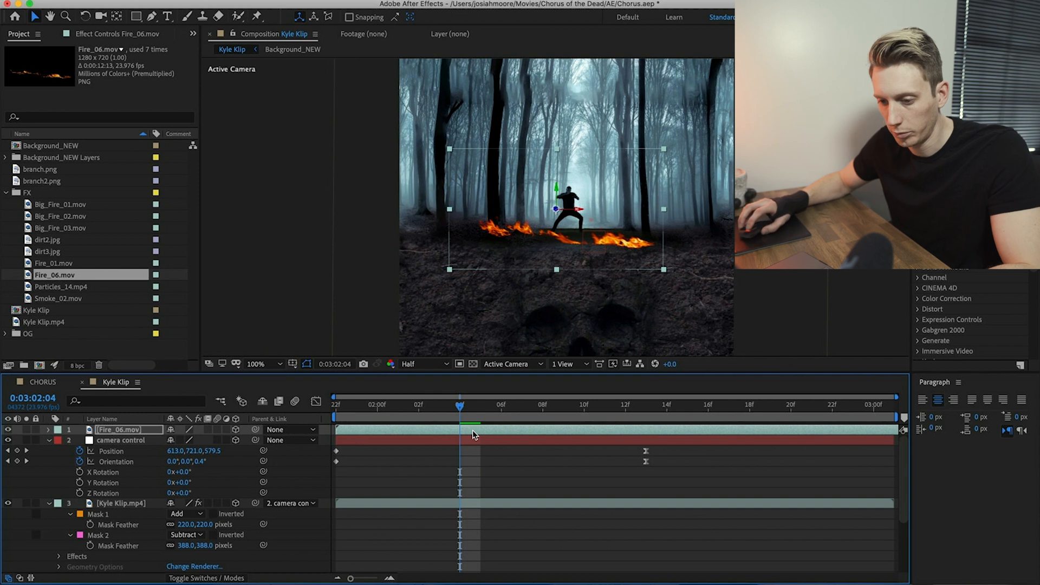
drag(255, 429, 122, 503)
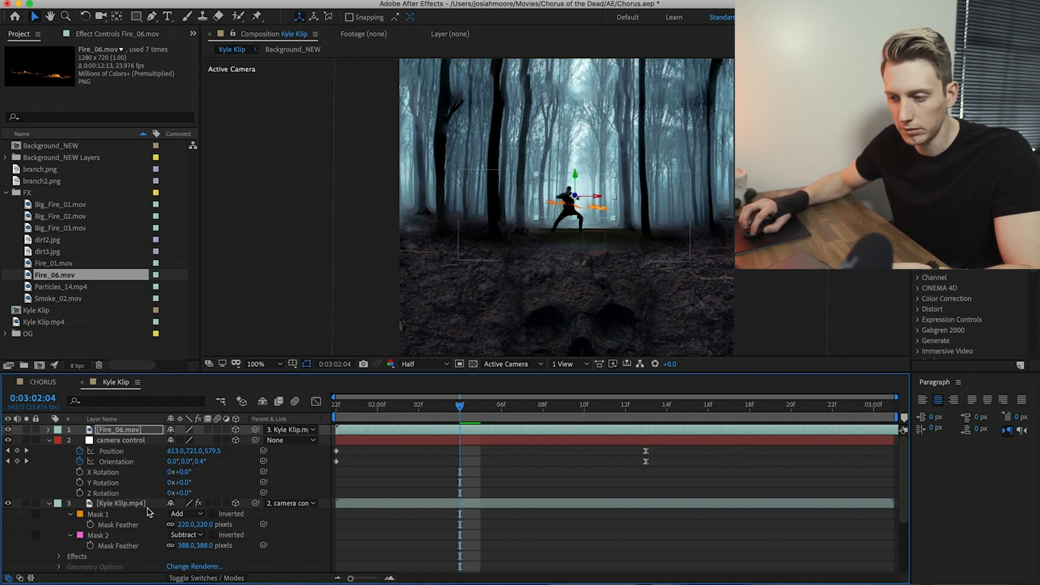
Step: Enlarge and reposition Fire_06.mov at the performer's feet and set its blending mode to Screen
drag(569, 250, 638, 264)
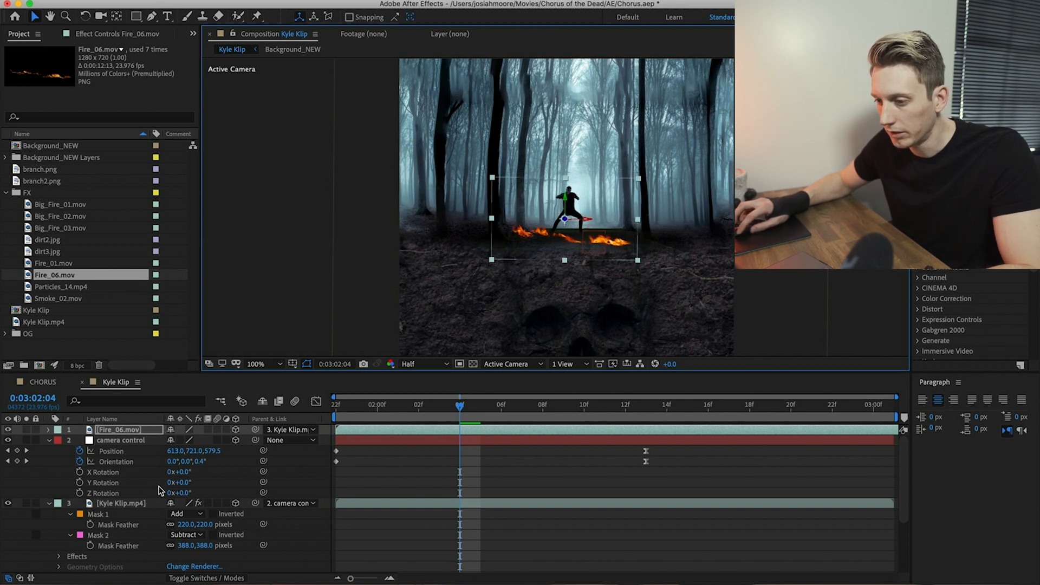
click(225, 578)
click(196, 430)
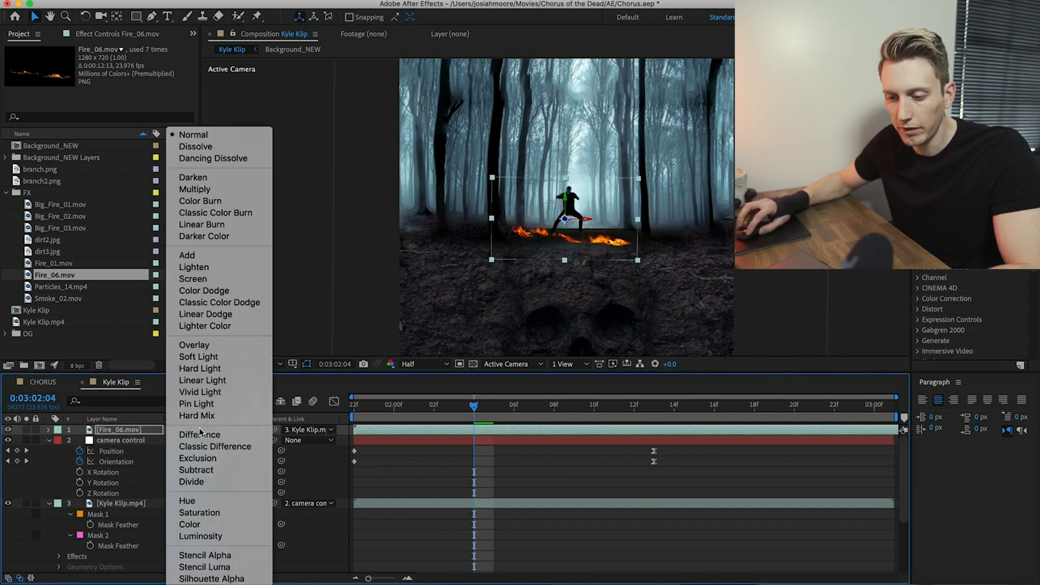
click(191, 279)
Step: Inspect the fire up close and at neighbouring frames of the camera move, and save the project
scroll(583, 233, up, 4)
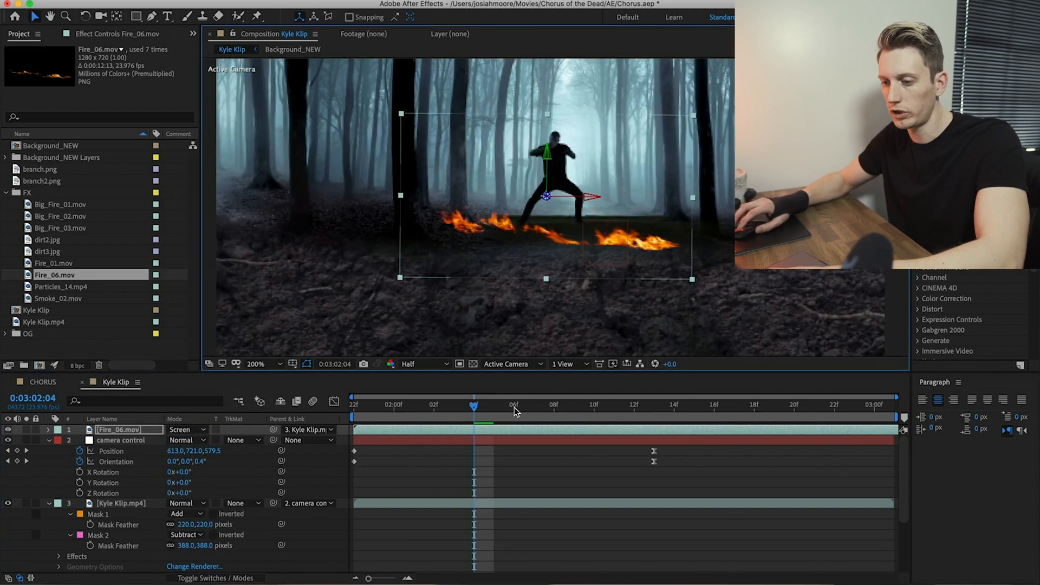
scroll(433, 234, down, 3)
drag(520, 421, 493, 422)
key(super+s)
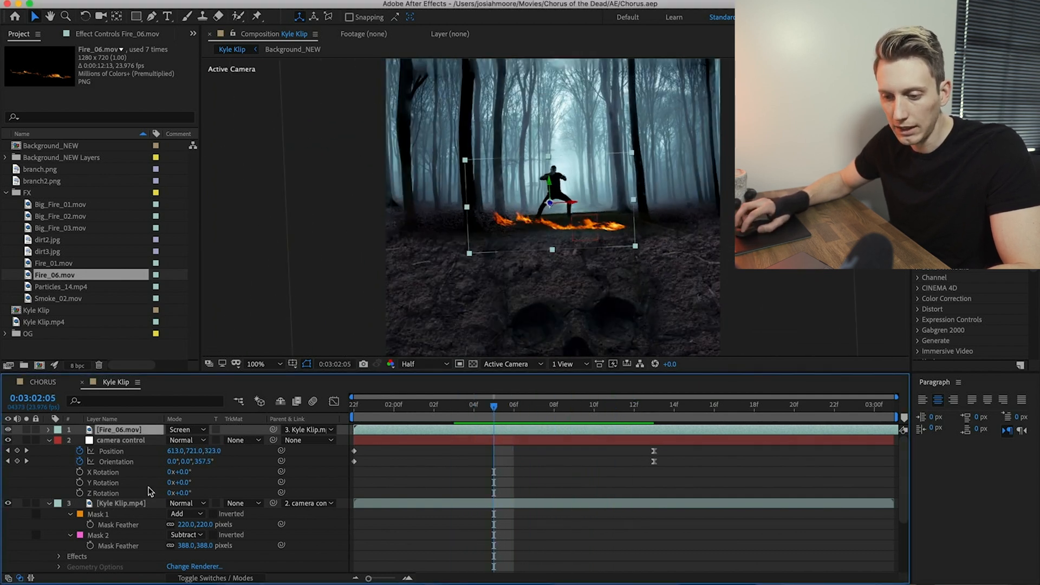
Step: Add Big_Fire_03.mov to the composition and move both fire layers between the camera control null and the keyed clip
click(50, 228)
click(49, 217)
drag(50, 228, 120, 433)
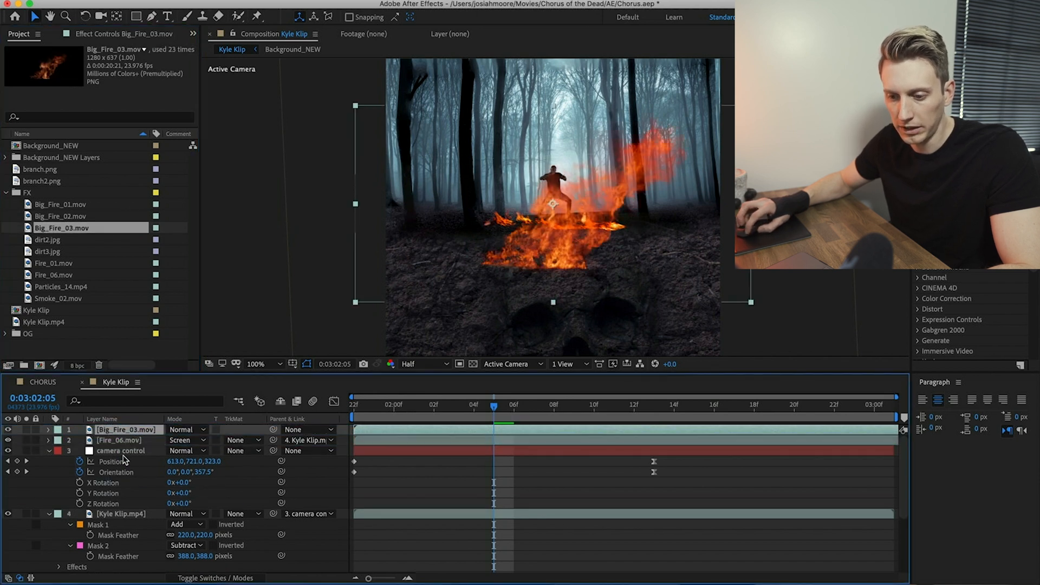
shift+click(120, 442)
drag(126, 571, 124, 492)
scroll(179, 513, down, 5)
click(471, 455)
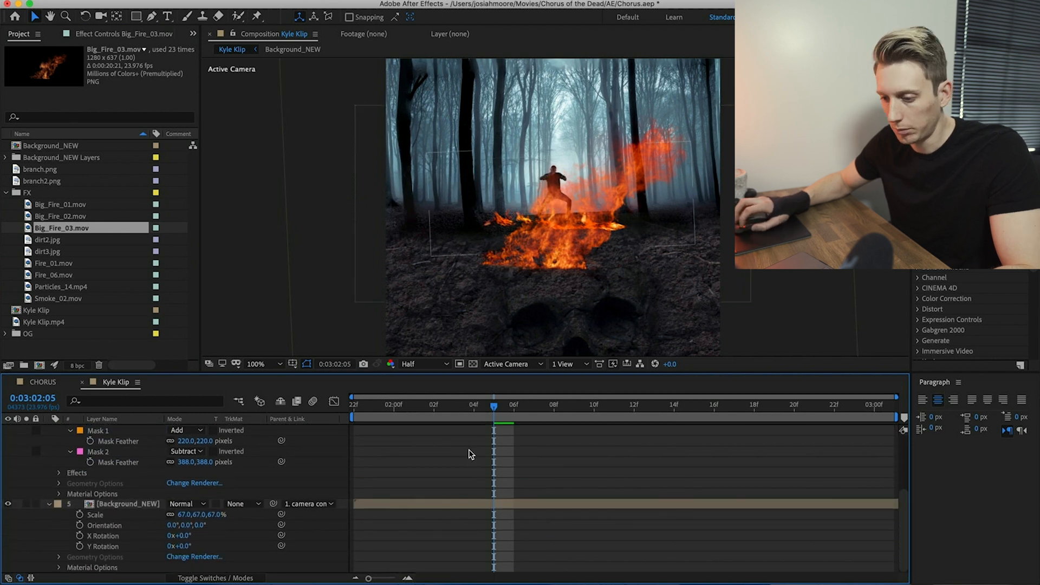
scroll(358, 474, up, 5)
Step: Move the Big_Fire_03.mov layer directly below Fire_06.mov in the layer stack
click(119, 503)
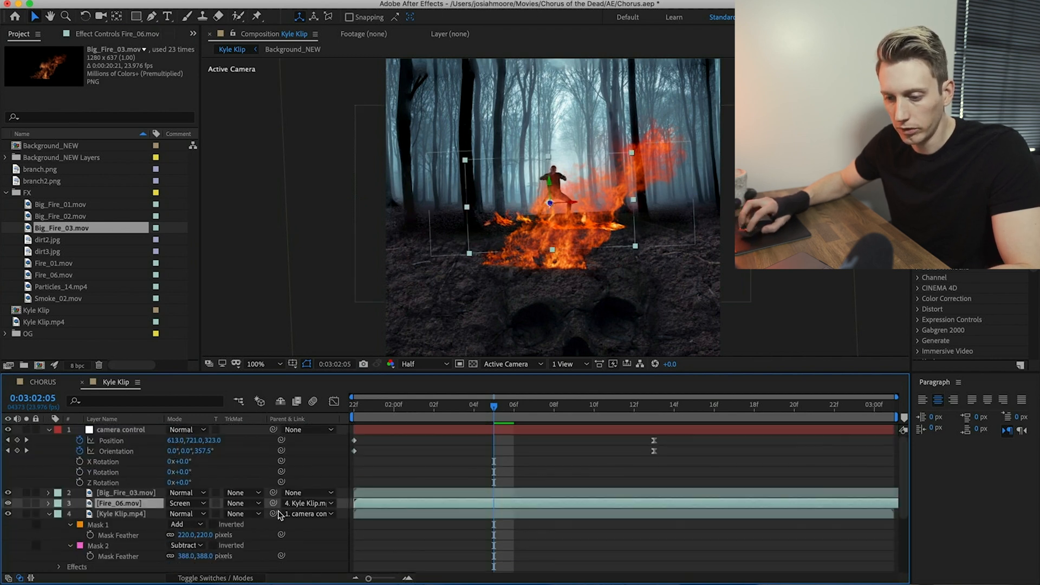
drag(153, 493, 137, 512)
drag(273, 492, 110, 519)
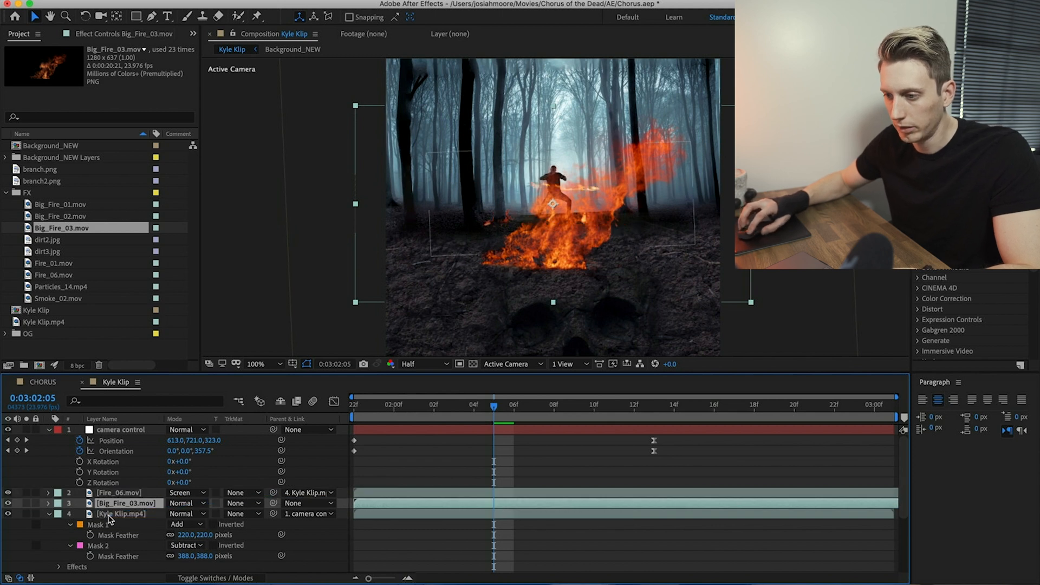
Step: Parent Big_Fire_03.mov to the keyed performer clip, then mirror it horizontally, shrink it and place it low beside the performer
click(116, 504)
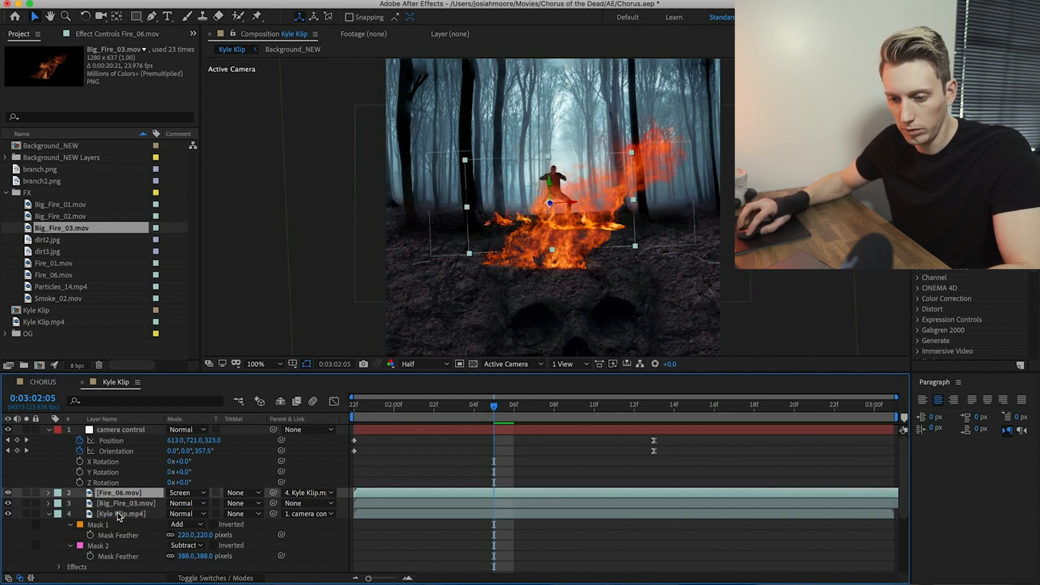
drag(273, 504, 130, 519)
drag(618, 196, 442, 228)
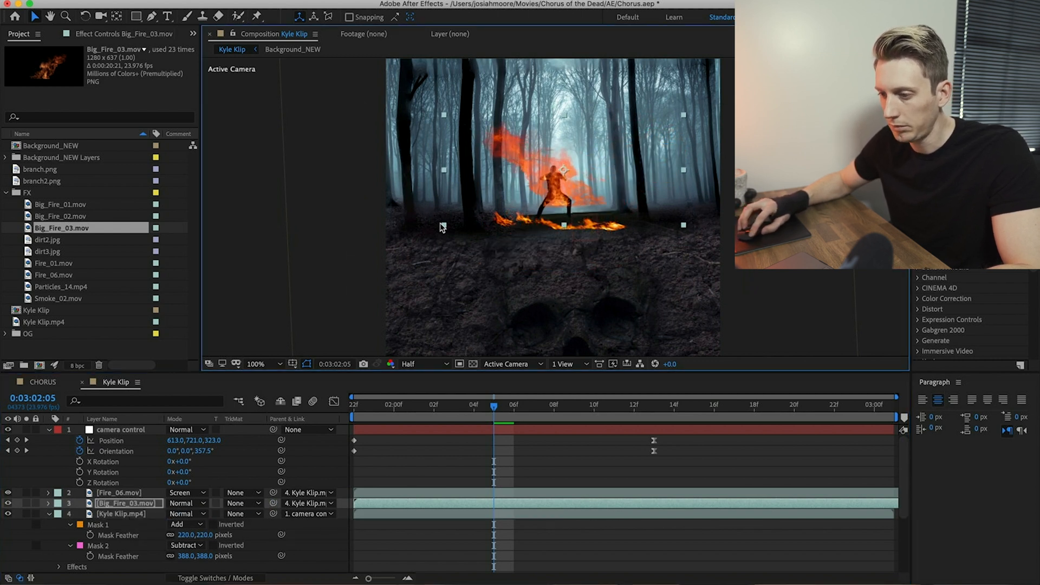
drag(609, 197, 581, 213)
Step: Check the background layer's position, make Big_Fire_03.mov a 3D layer with Z position 3, and save the project
scroll(174, 530, down, 4)
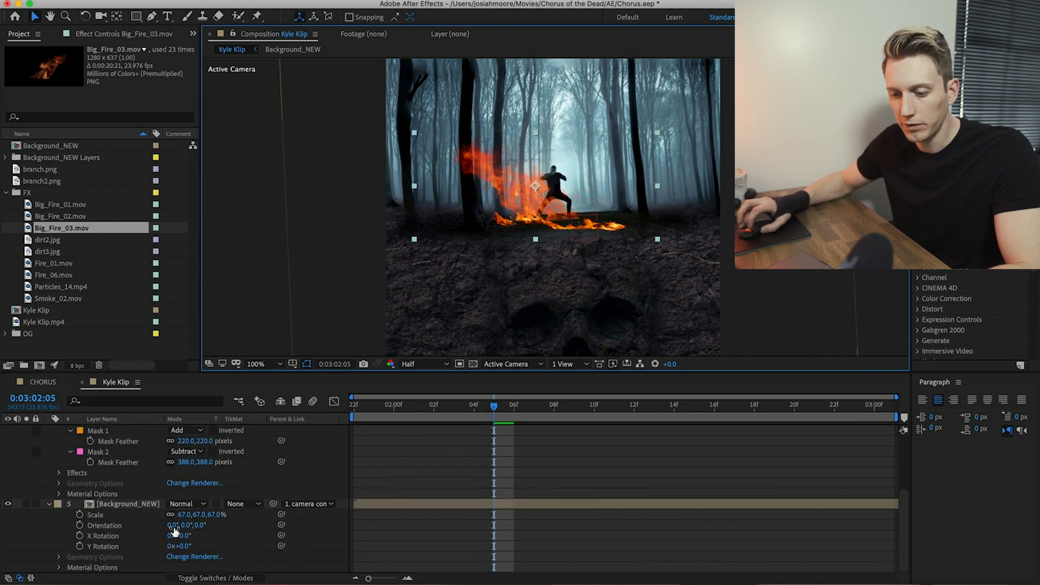
click(118, 504)
key(p)
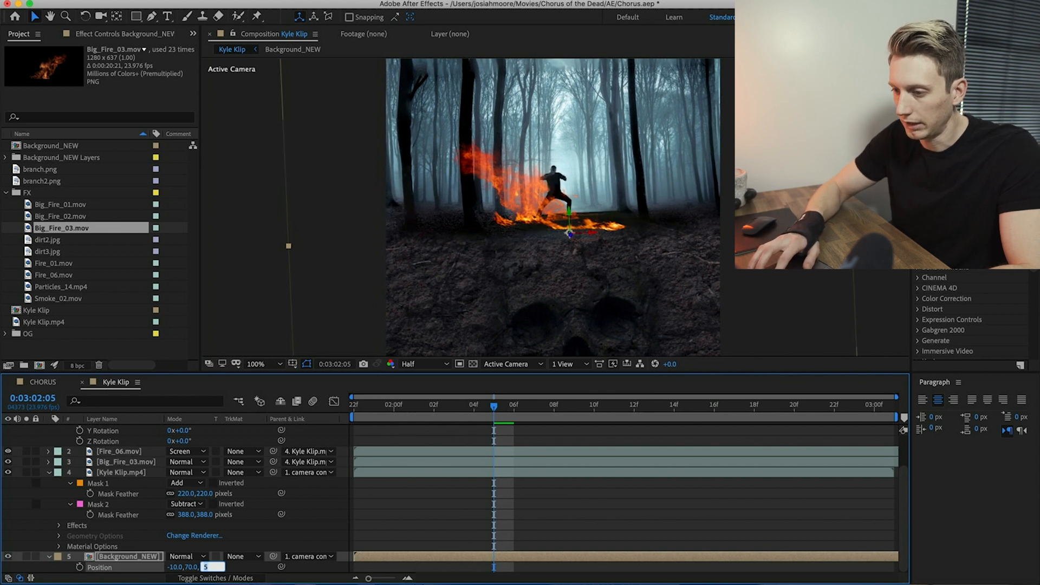
click(124, 475)
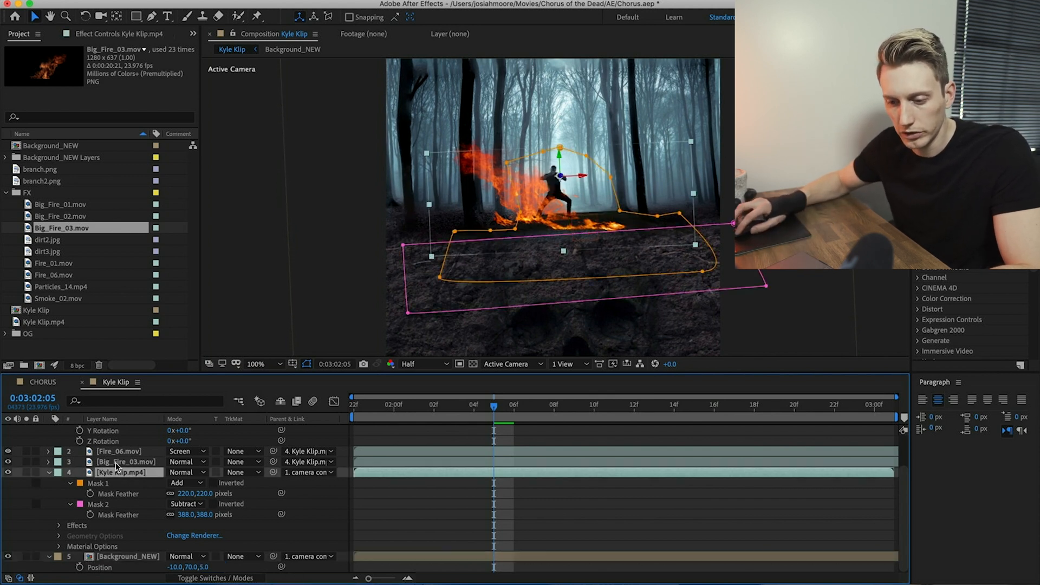
click(116, 461)
key(p)
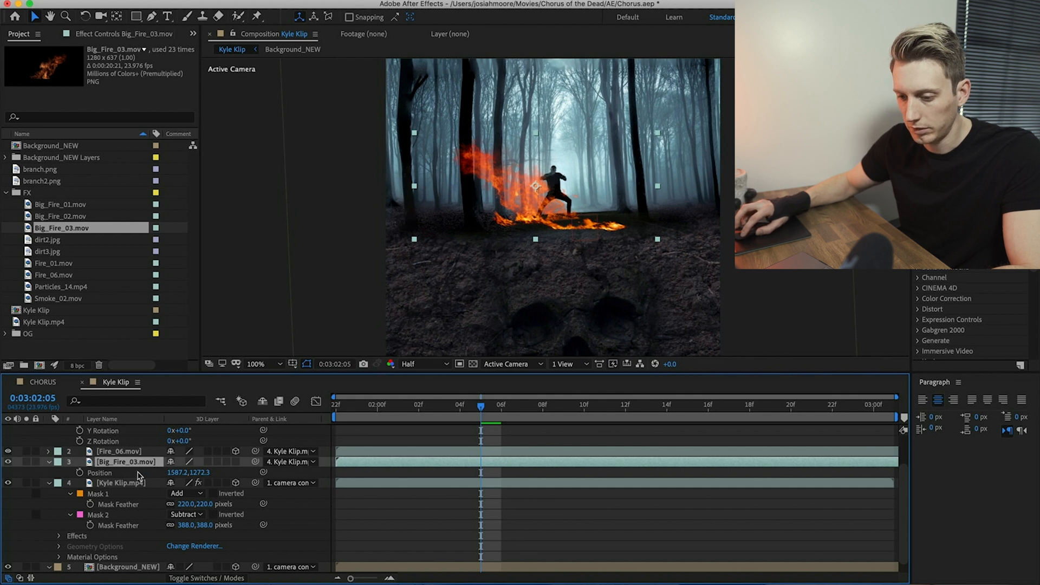
click(235, 461)
click(224, 472)
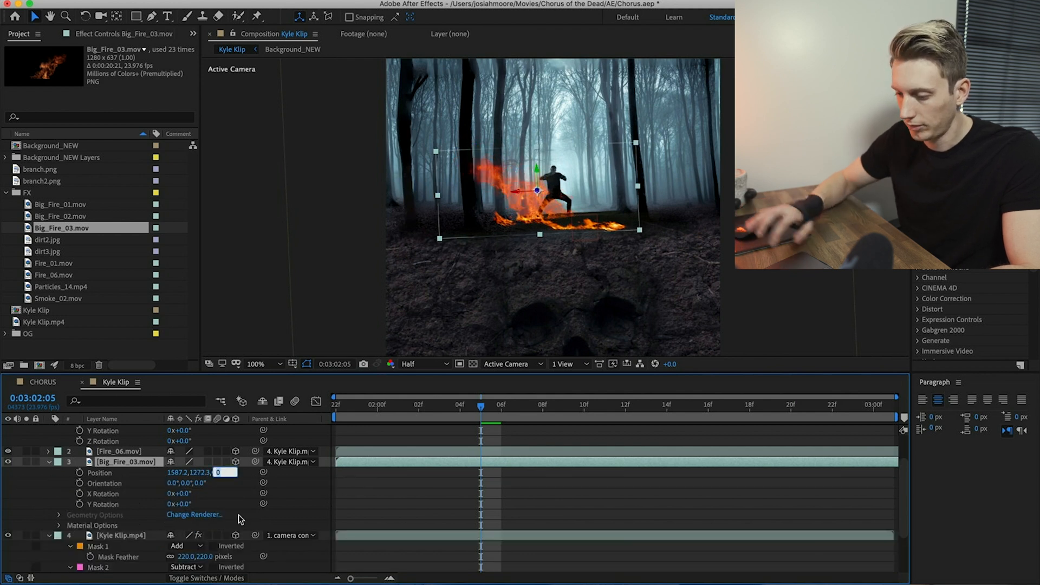
text(2)
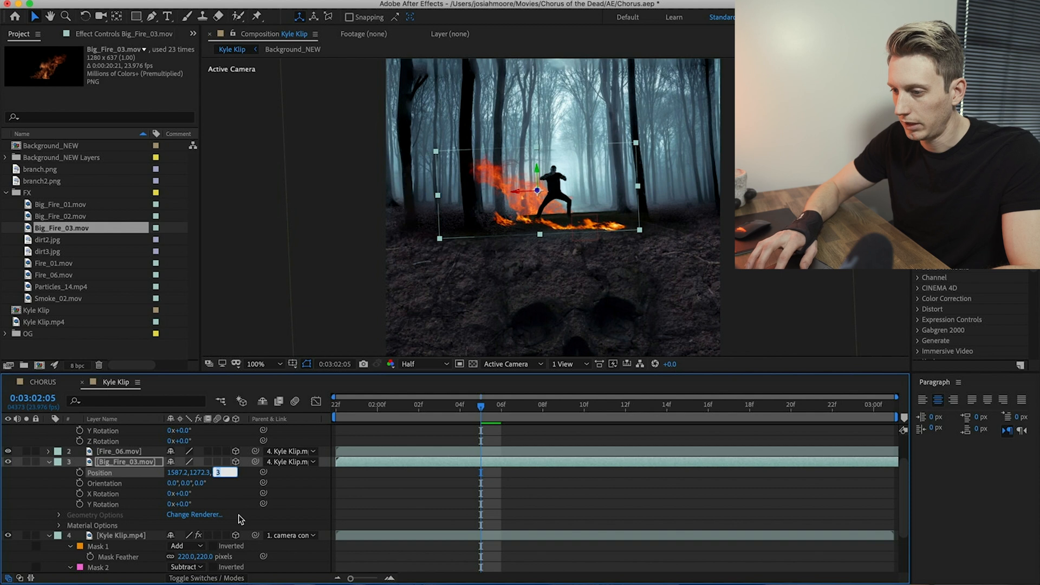
key(Return)
key(super+s)
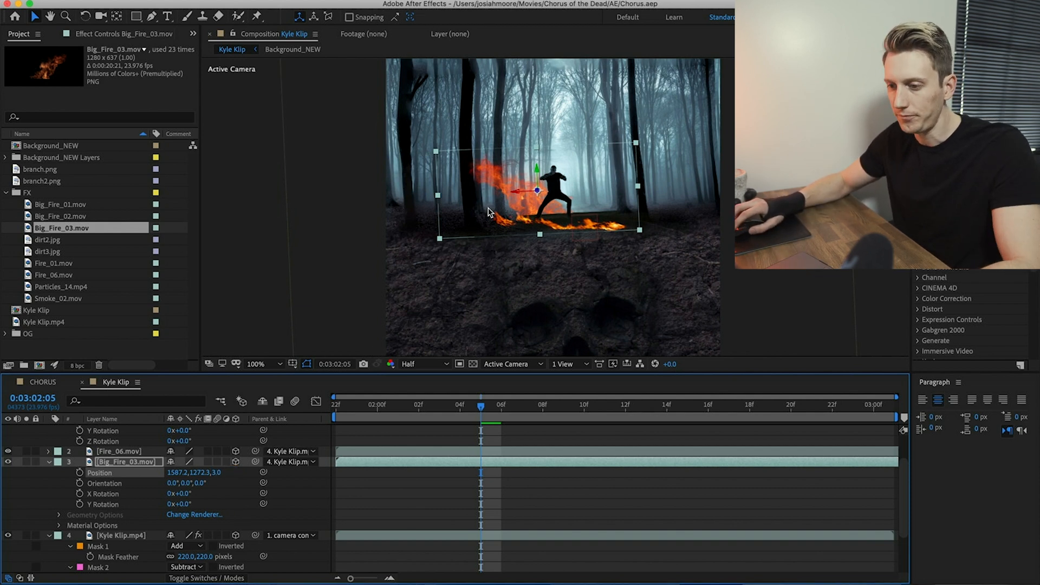
Step: Set the blending mode of Big_Fire_03.mov to Screen
click(212, 577)
click(196, 463)
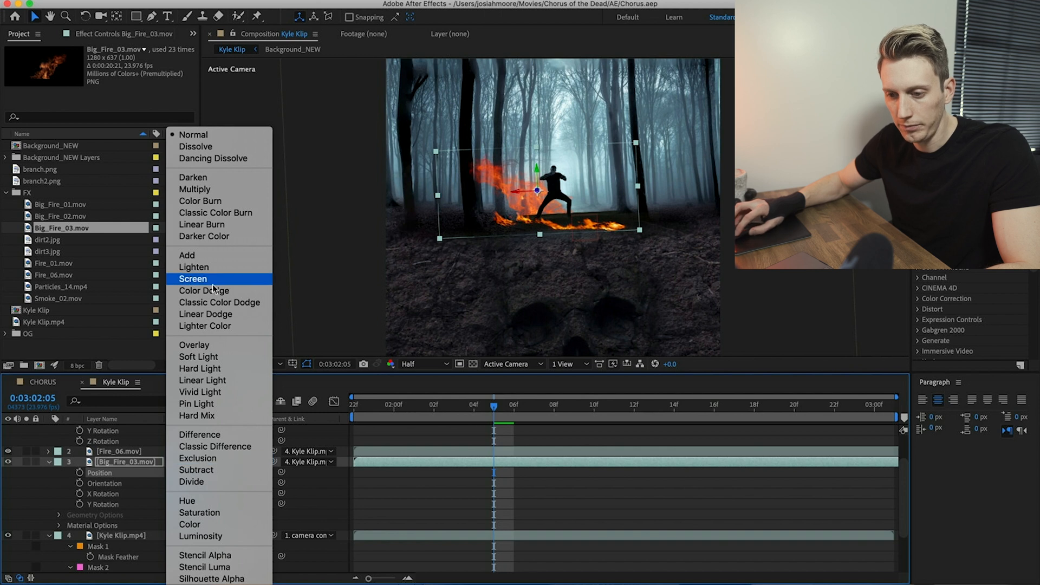
click(195, 279)
Step: At 0:03:02:07, stretch Fire_06.mov slightly taller, move it a little lower at the performer's feet, and save the project
drag(489, 410, 534, 411)
click(46, 383)
click(129, 384)
key(super+Up)
drag(556, 267, 555, 280)
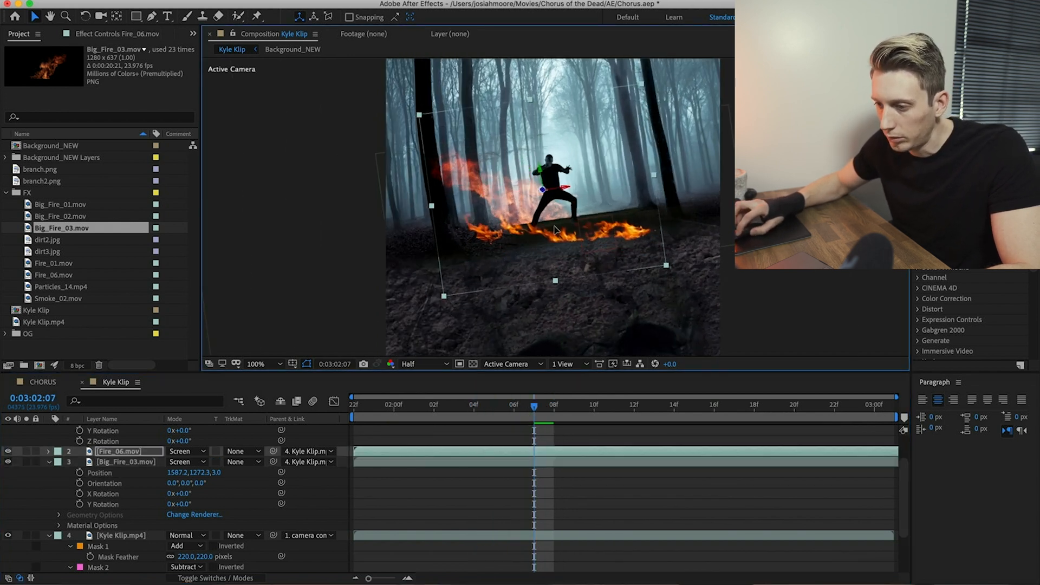
drag(554, 226, 550, 235)
key(super+s)
Step: Scrub through the camera move to examine how both fire layers sit around the performer
drag(532, 404, 454, 406)
drag(403, 441, 631, 444)
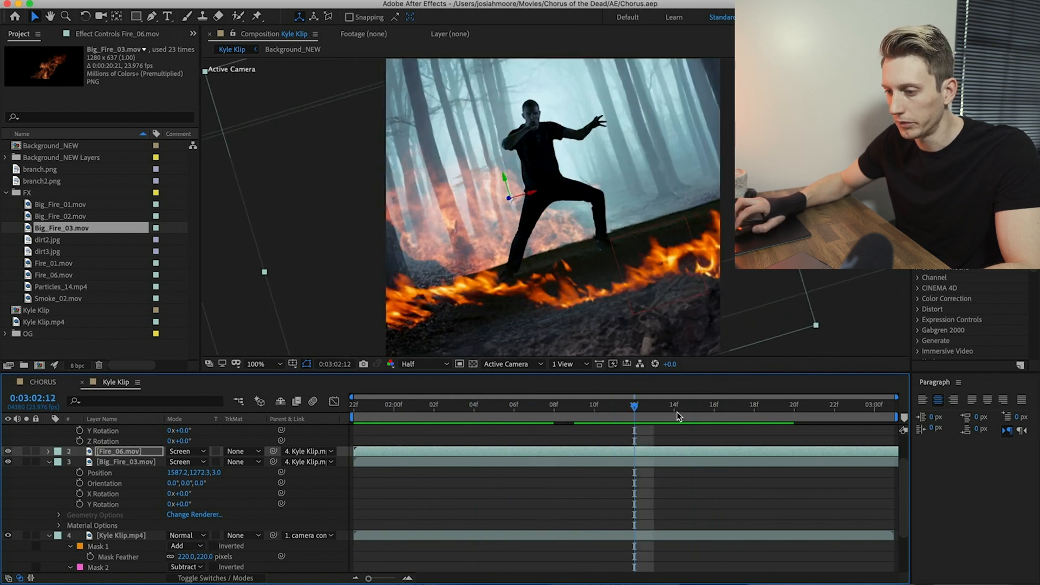
drag(638, 408, 514, 405)
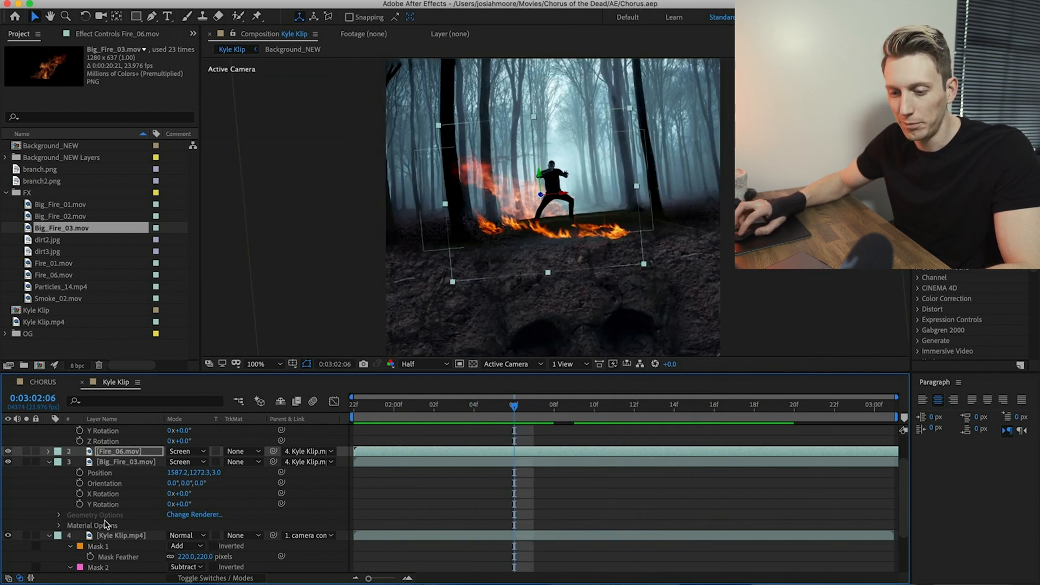
key(ctrl+Down)
key(ctrl+Up)
key(ctrl+Down)
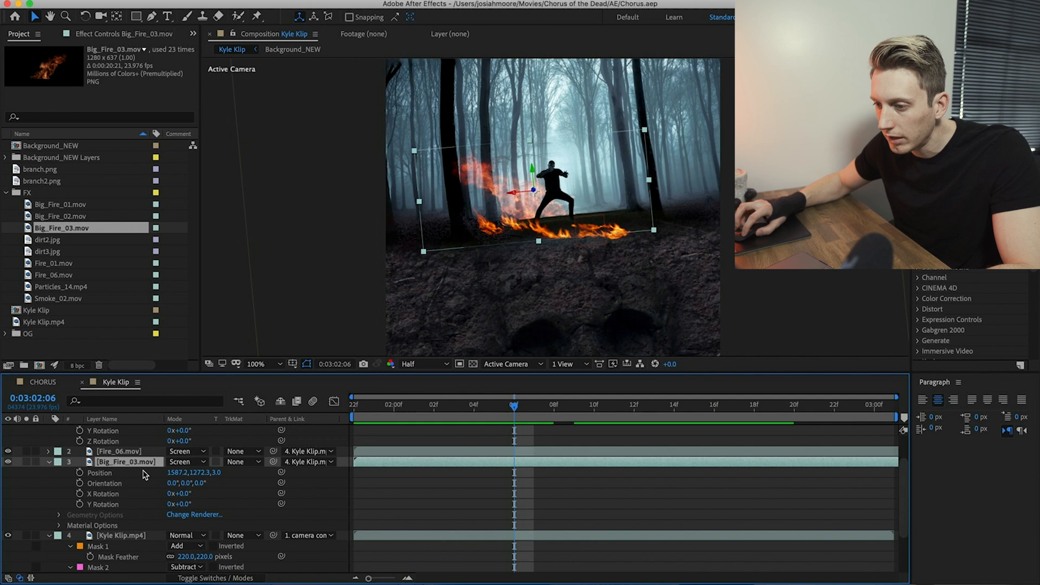
scroll(176, 493, down, 3)
Step: Apply Motion Tile to the Background_NEW layer with Mirror Edges enabled and output width and height set to 222
click(115, 557)
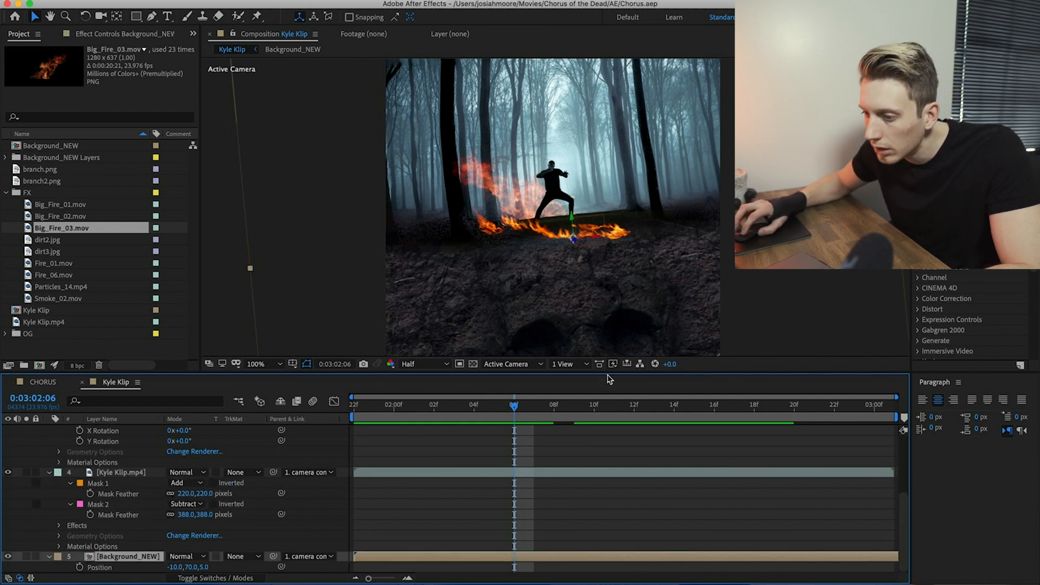
drag(512, 406, 336, 436)
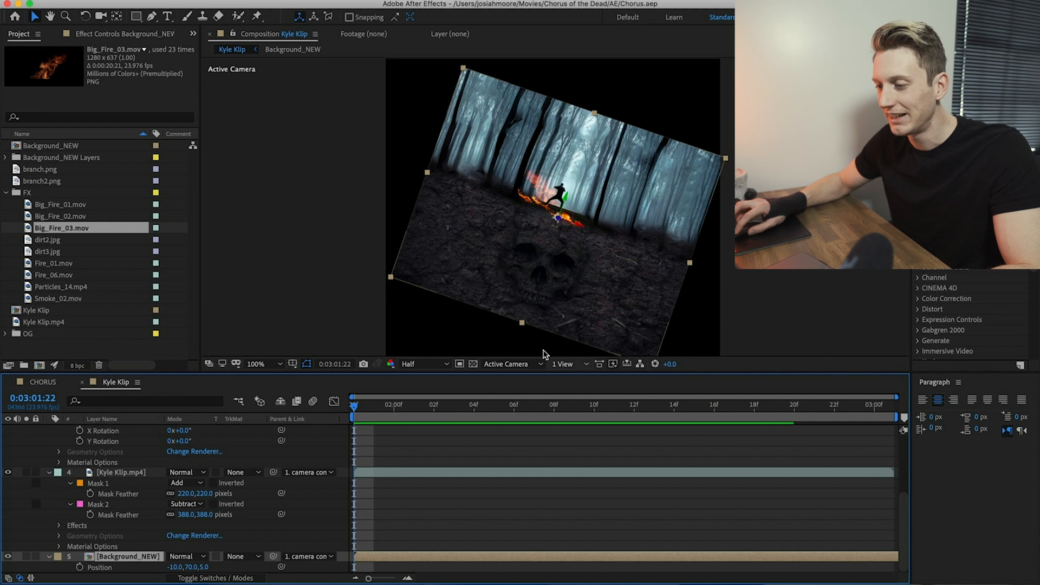
click(969, 214)
text(motion)
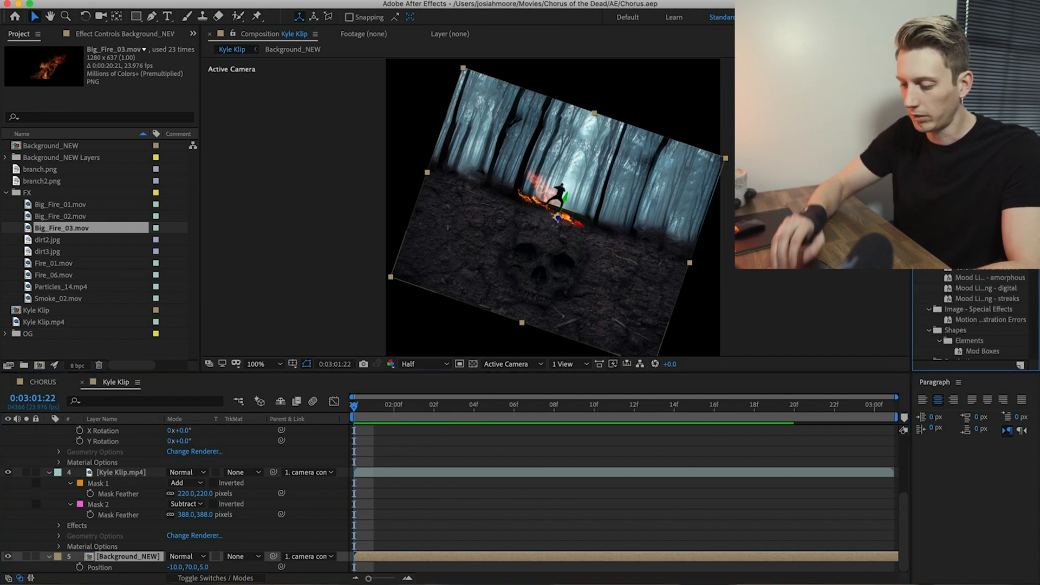
drag(962, 329, 118, 559)
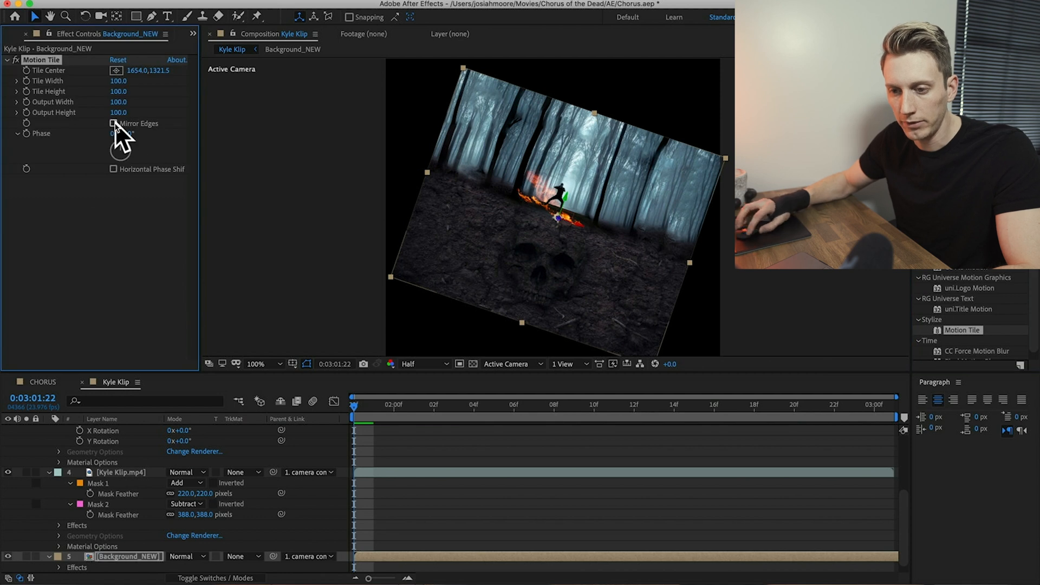
text(222)
key(Return)
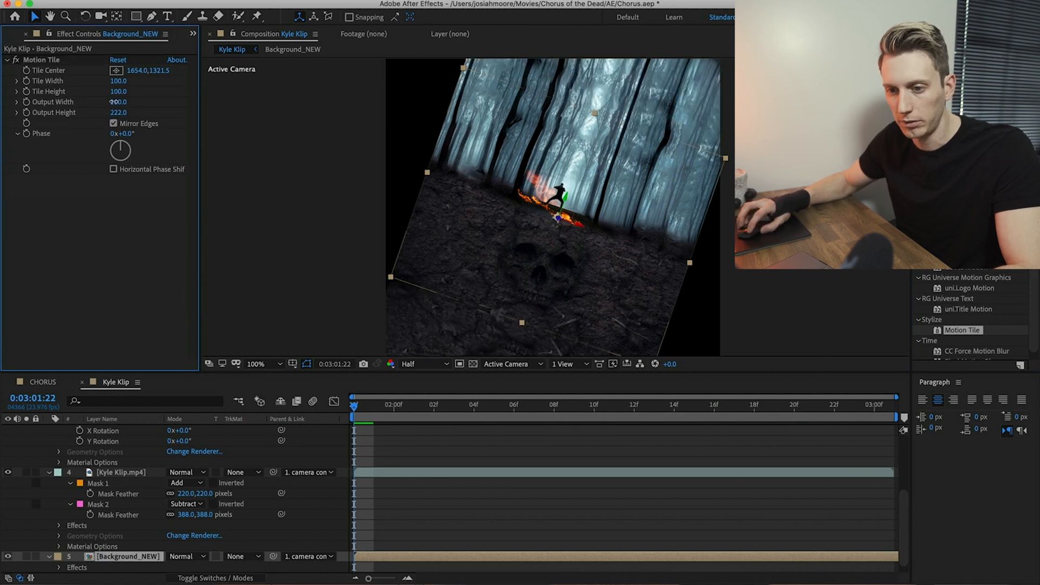
text(222)
key(Return)
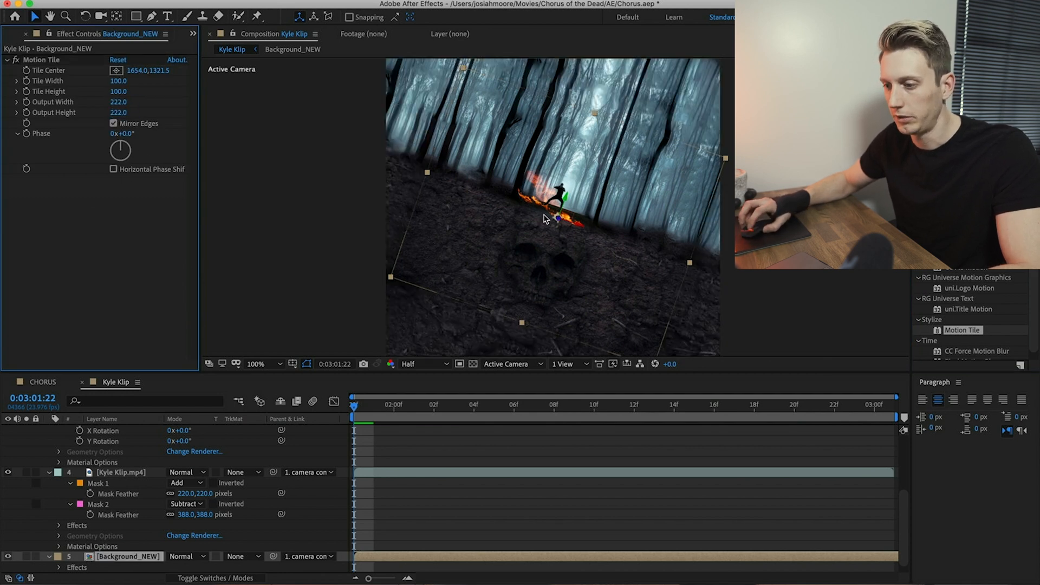
Step: Save the project and collapse the expanded properties of all layers and the performer clip's Keylight effect
drag(360, 407, 341, 423)
key(super+s)
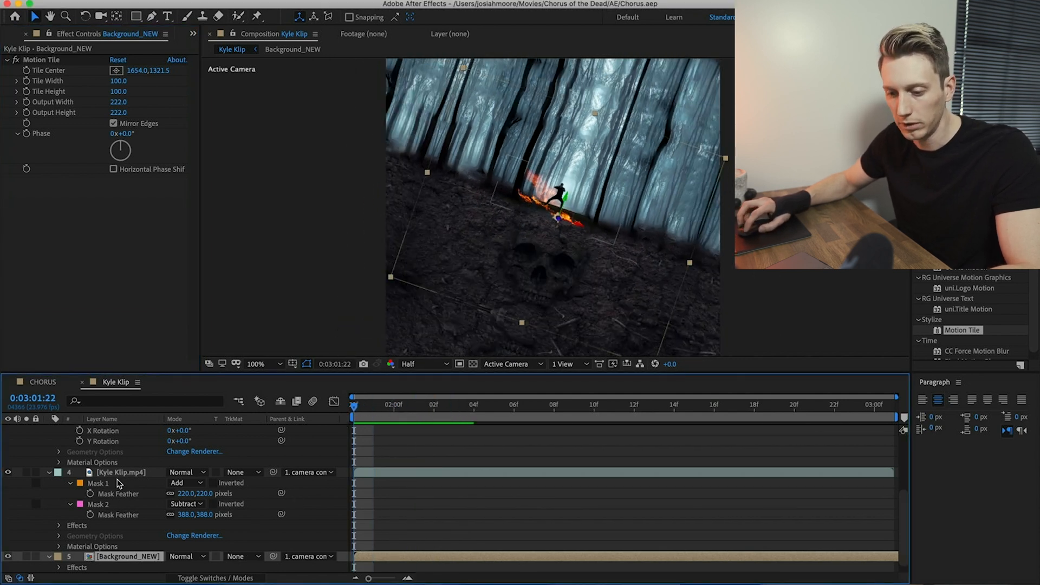
click(118, 474)
key(super+a)
key(super+grave)
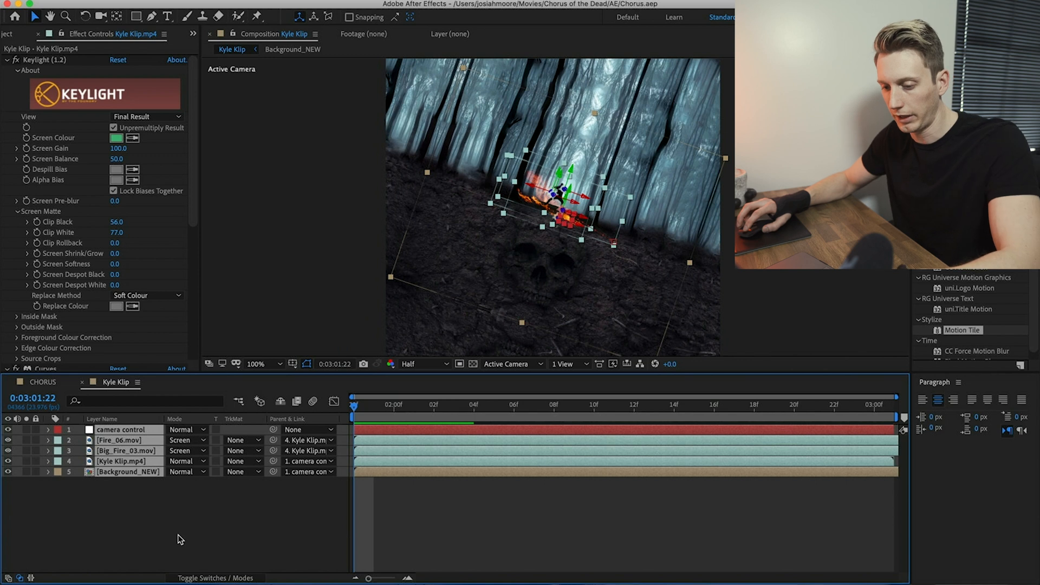
click(264, 517)
drag(390, 410, 296, 417)
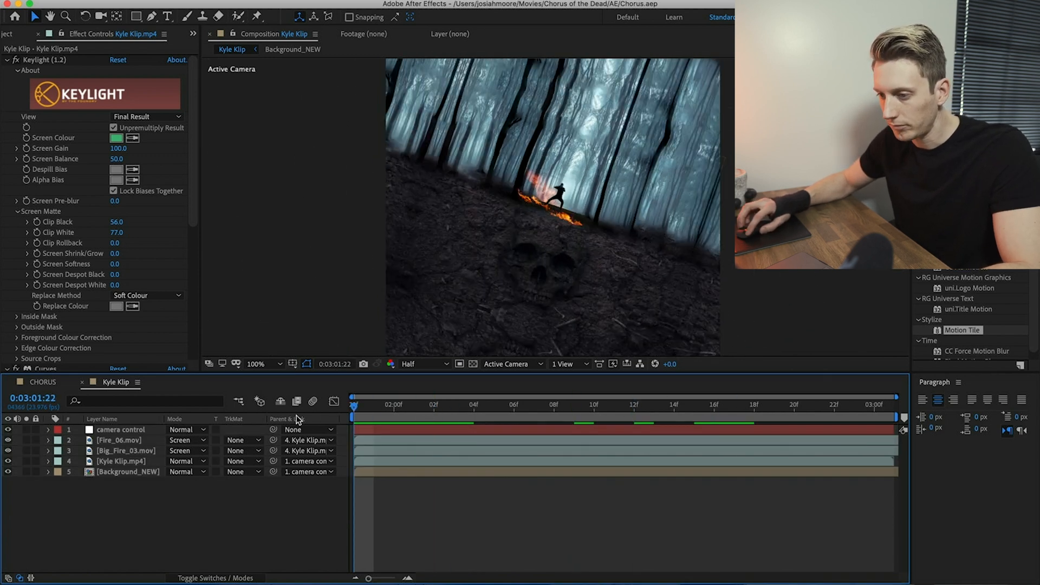
click(8, 61)
click(171, 526)
drag(360, 407, 277, 415)
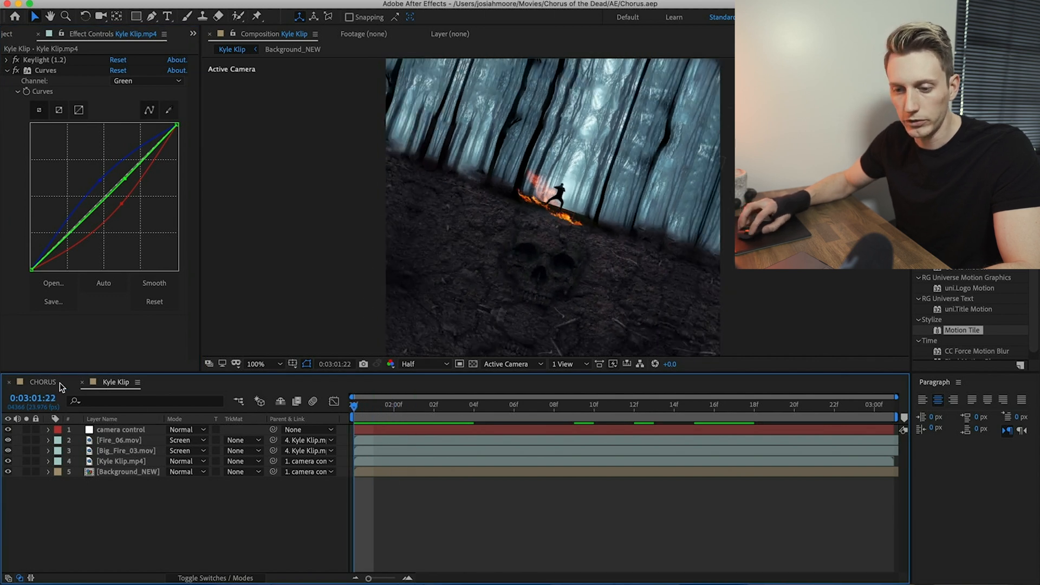
Step: Add branch.png to the composition as the top layer and position it across the foreground from the frame's edge
click(6, 35)
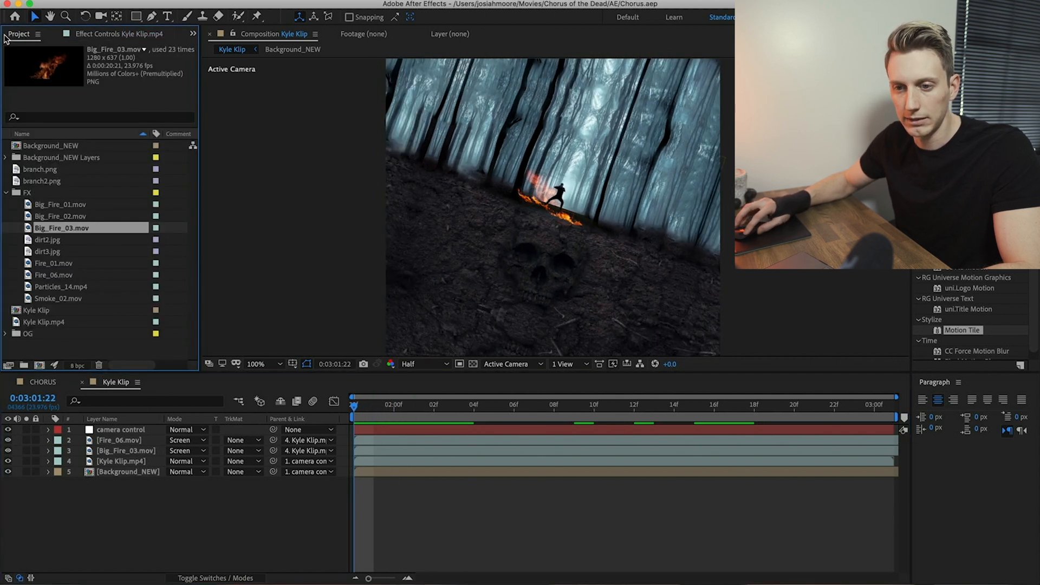
click(35, 171)
drag(35, 171, 643, 221)
drag(628, 254, 511, 255)
Step: Draw a rectangular mask around the branch in branch.png, lock the mask and collapse the layer
click(137, 17)
drag(349, 151, 711, 314)
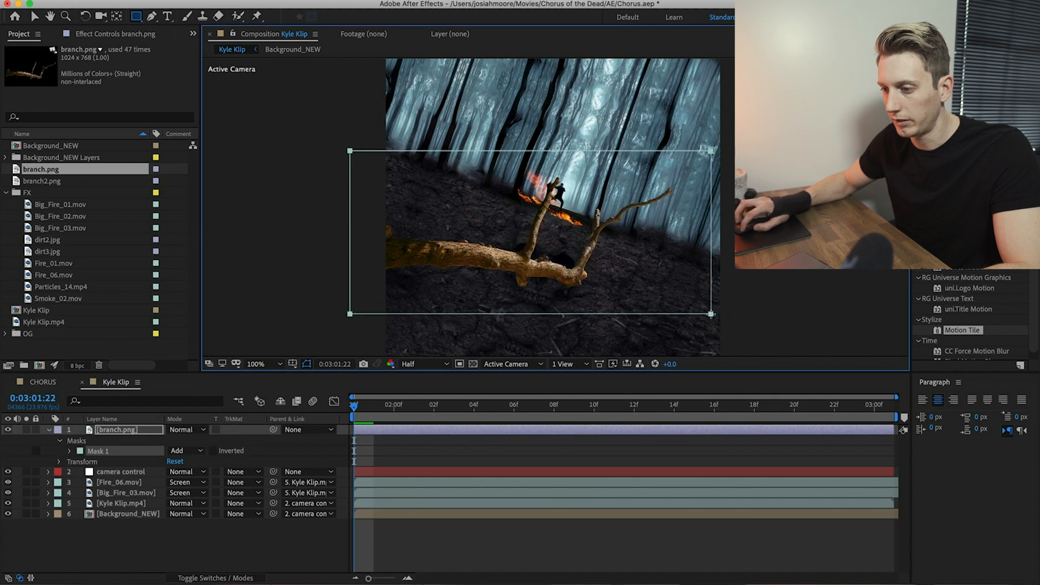
click(36, 451)
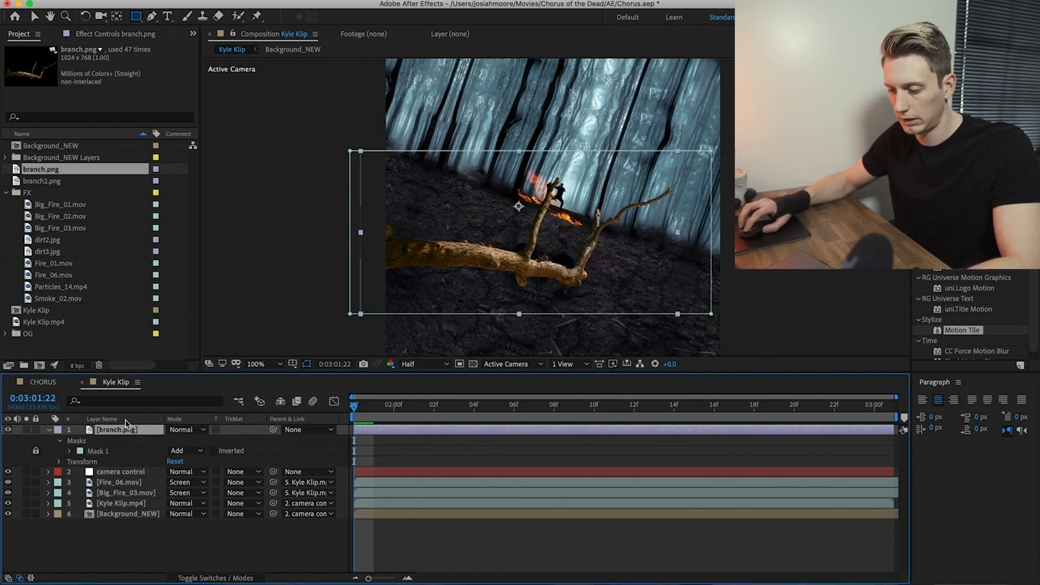
click(48, 429)
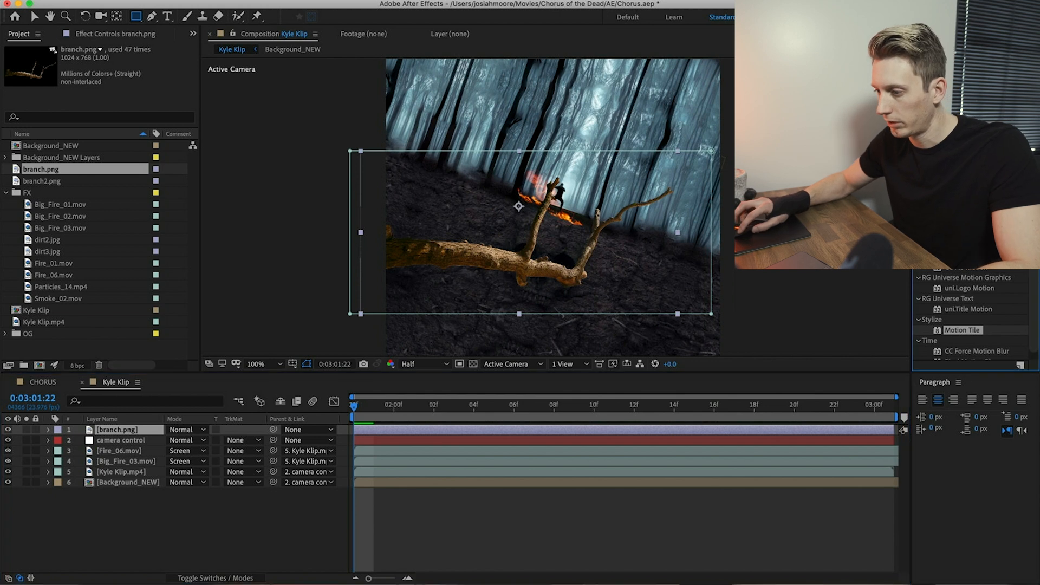
Step: Apply Hue/Saturation to branch.png and lower its master saturation to -92
text(hue)
drag(941, 283, 128, 433)
key(v)
drag(105, 173, 41, 181)
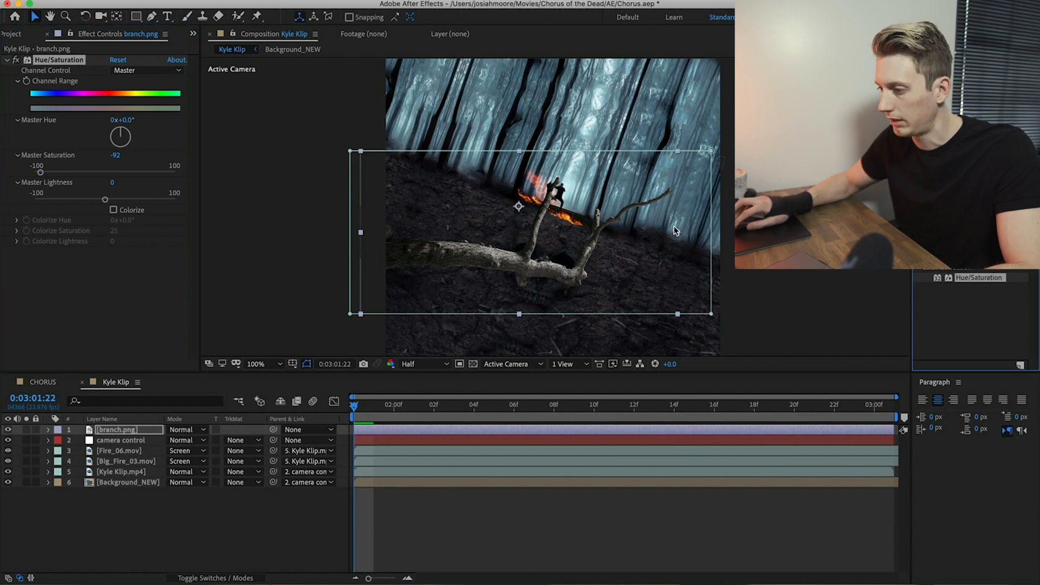
Step: Apply Curves to branch.png and pull the RGB curve down at two points to darken the branch
key(BackSpace)
key(BackSpace)
key(BackSpace)
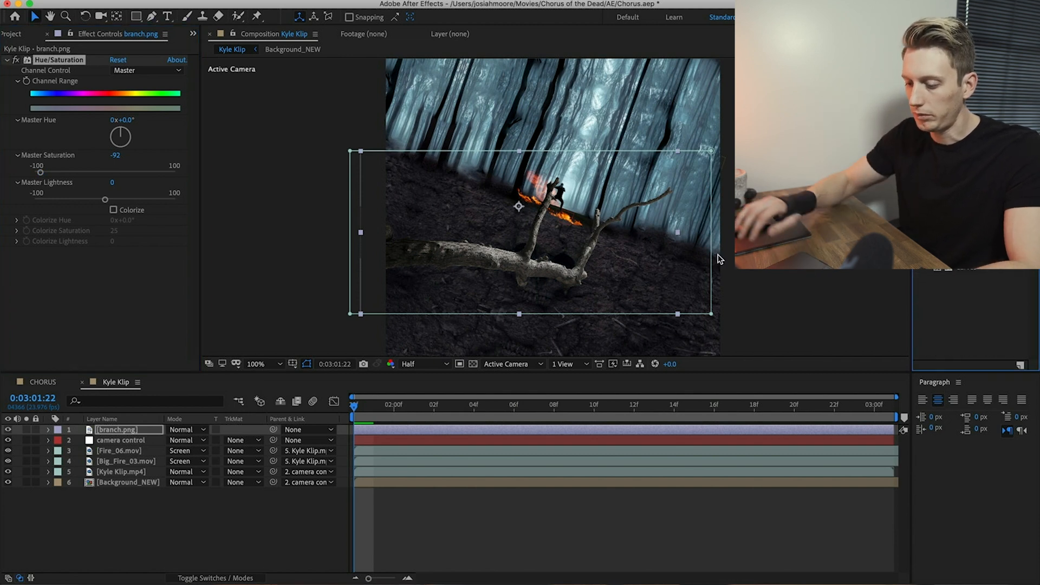
drag(966, 351, 37, 338)
drag(102, 273, 93, 307)
drag(129, 261, 125, 259)
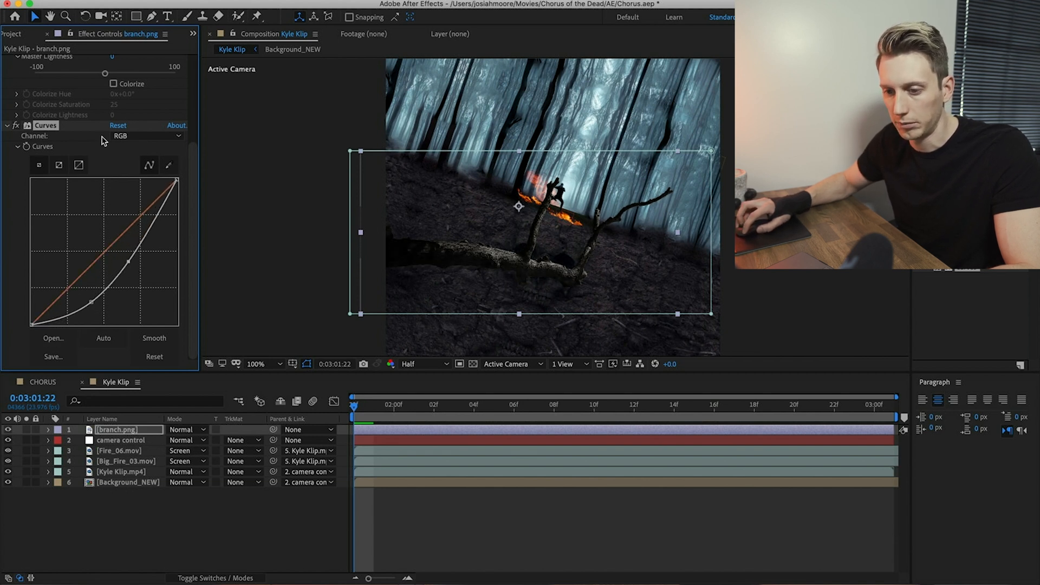
Step: Raise the Blue and Green channel curves slightly at the midtones on branch.png and smooth the curve
click(126, 136)
key(Return)
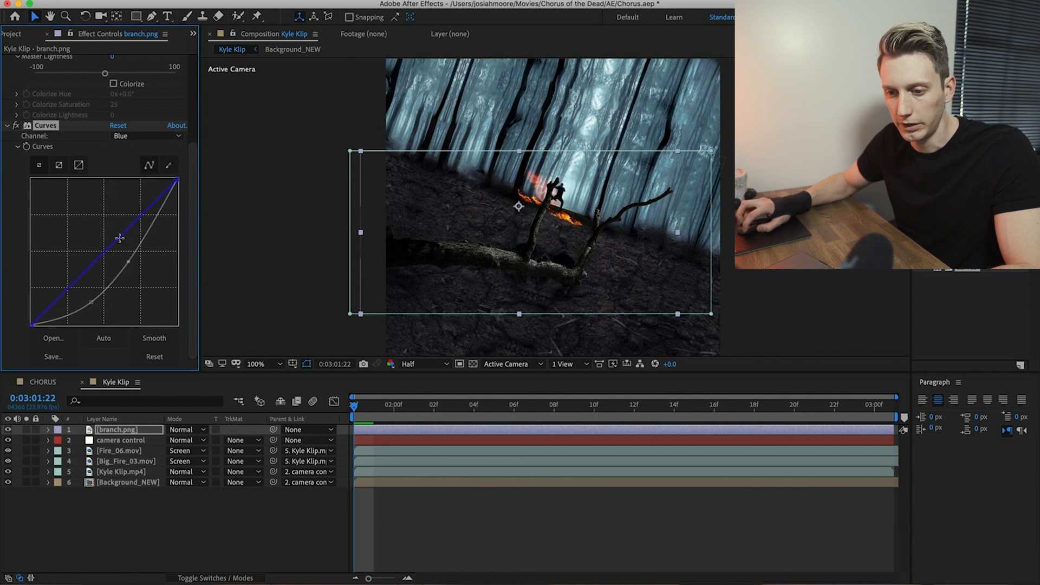
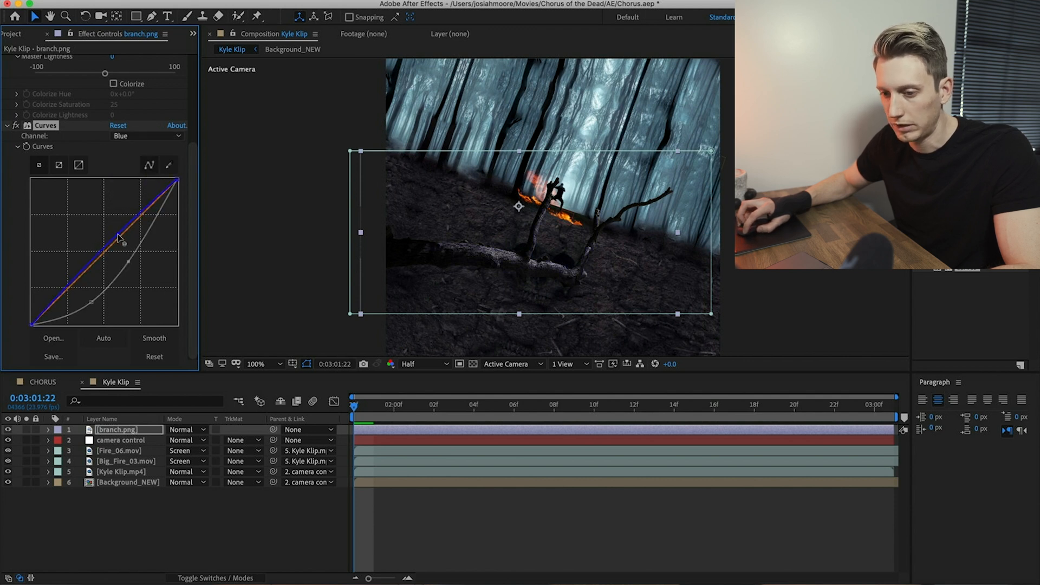
click(145, 136)
click(145, 172)
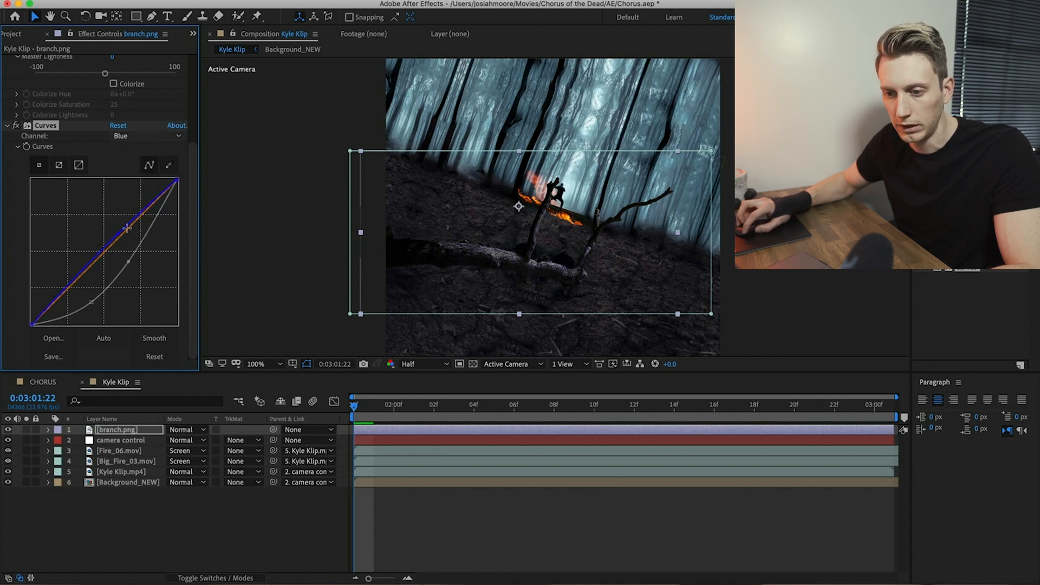
drag(127, 230, 128, 227)
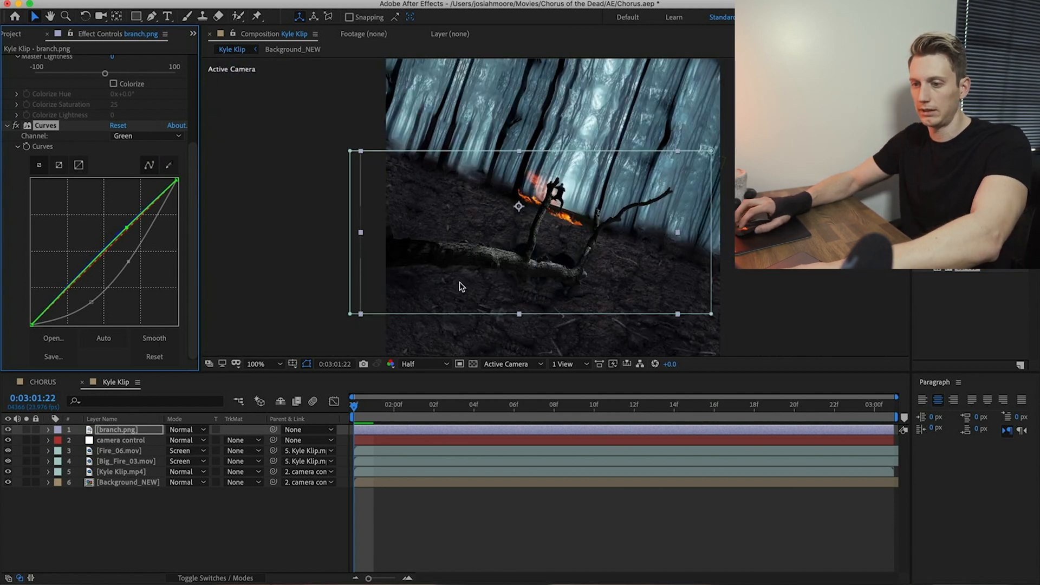
click(154, 338)
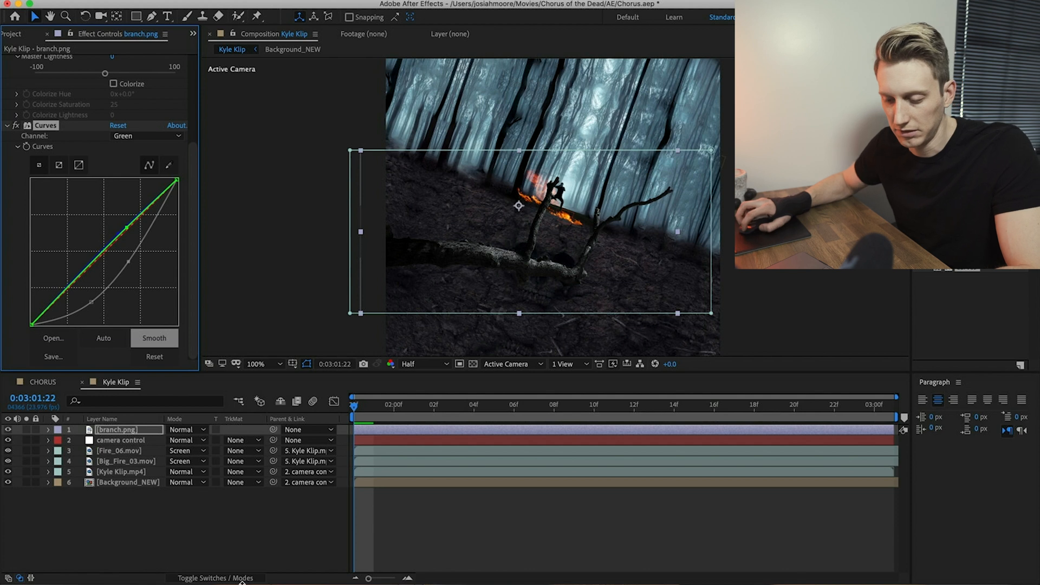
Step: Make branch.png a 3D layer and parent it to the camera control null
click(216, 578)
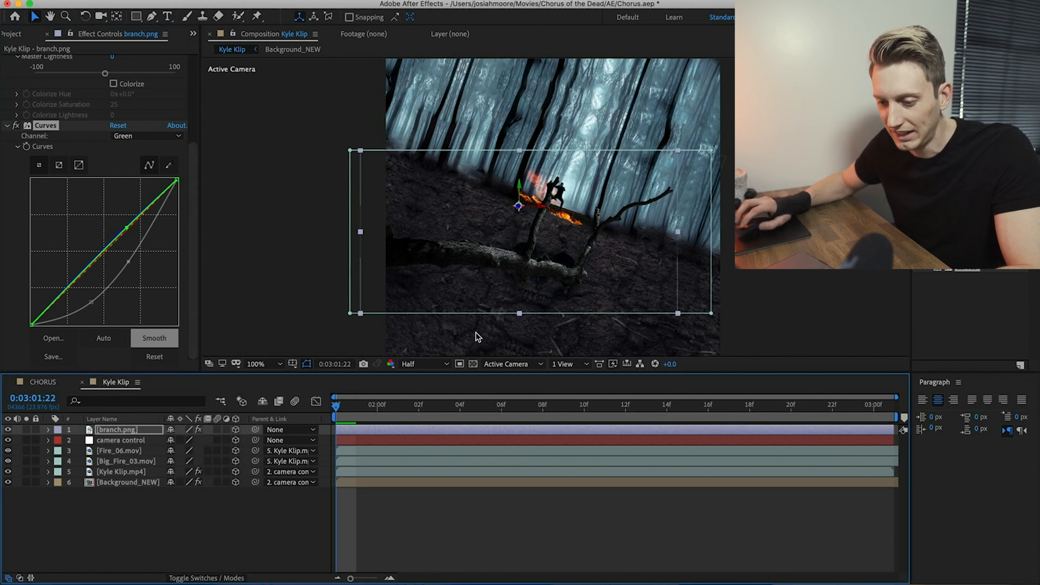
click(297, 431)
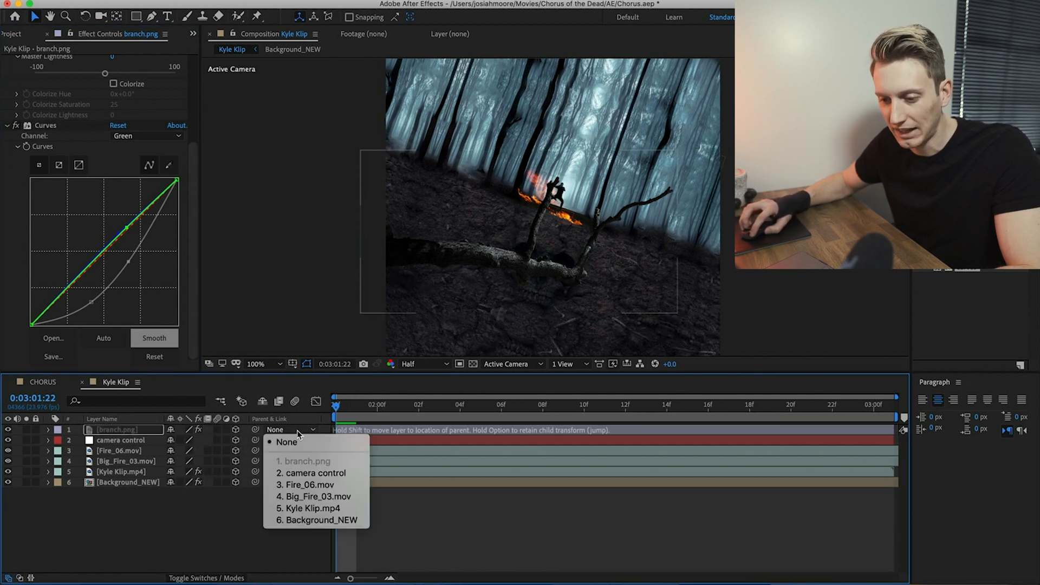
click(320, 473)
mouse_move(362, 408)
mouse_down()
mouse_move(457, 406)
mouse_move(362, 410)
mouse_up()
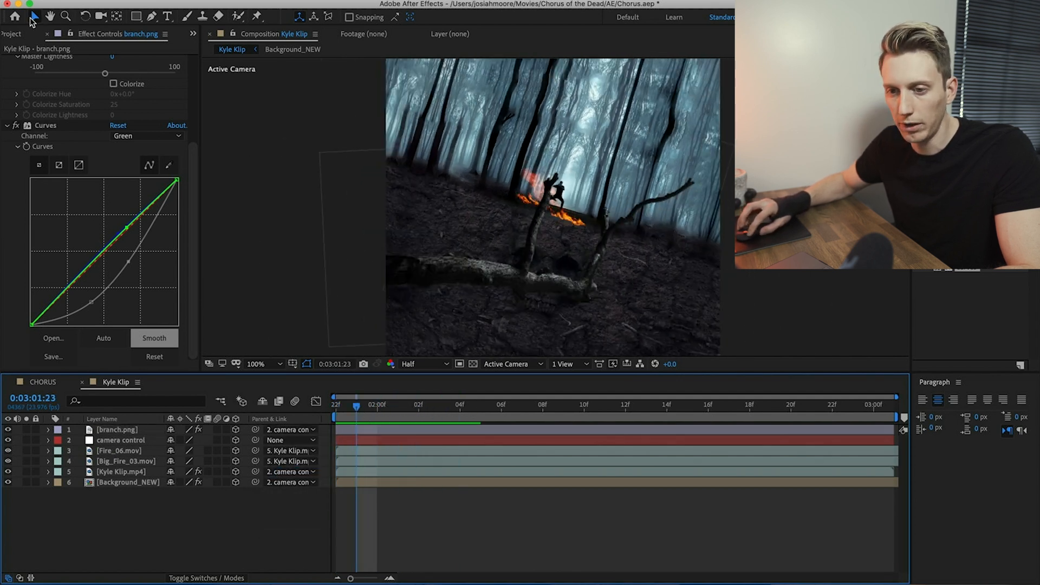
Step: Move branch.png lower over the ground in the frame, check it against the camera move, and save the project
click(117, 429)
drag(649, 321, 585, 257)
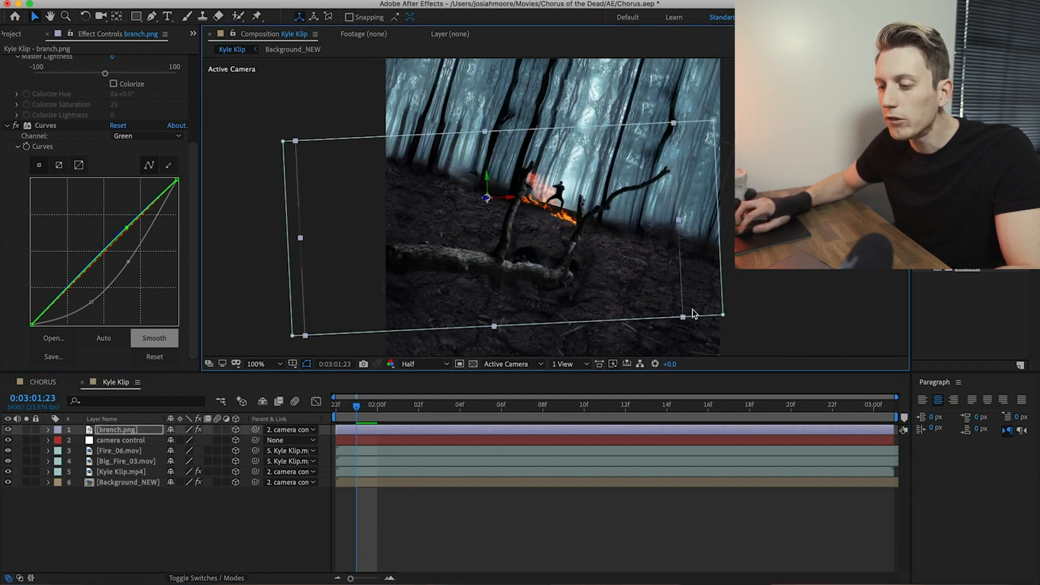
click(718, 317)
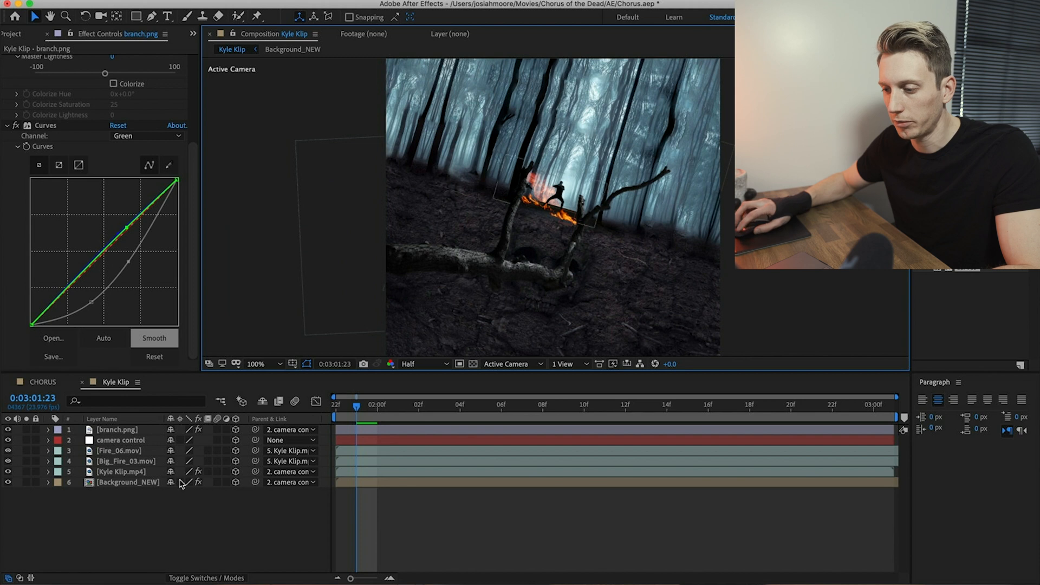
click(128, 430)
drag(445, 253, 521, 327)
key(comma)
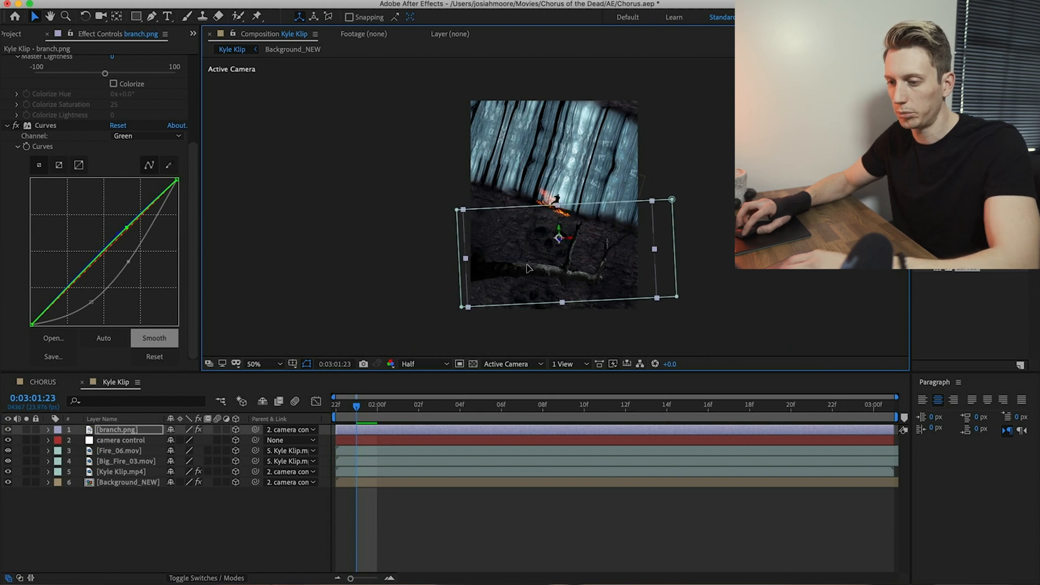
key(space)
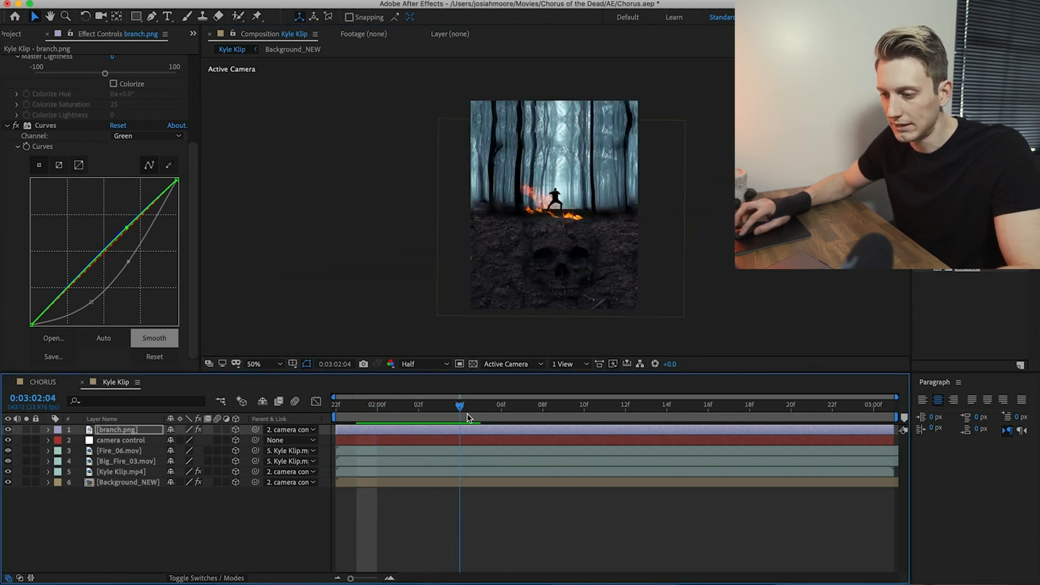
key(space)
drag(579, 256, 554, 250)
key(period)
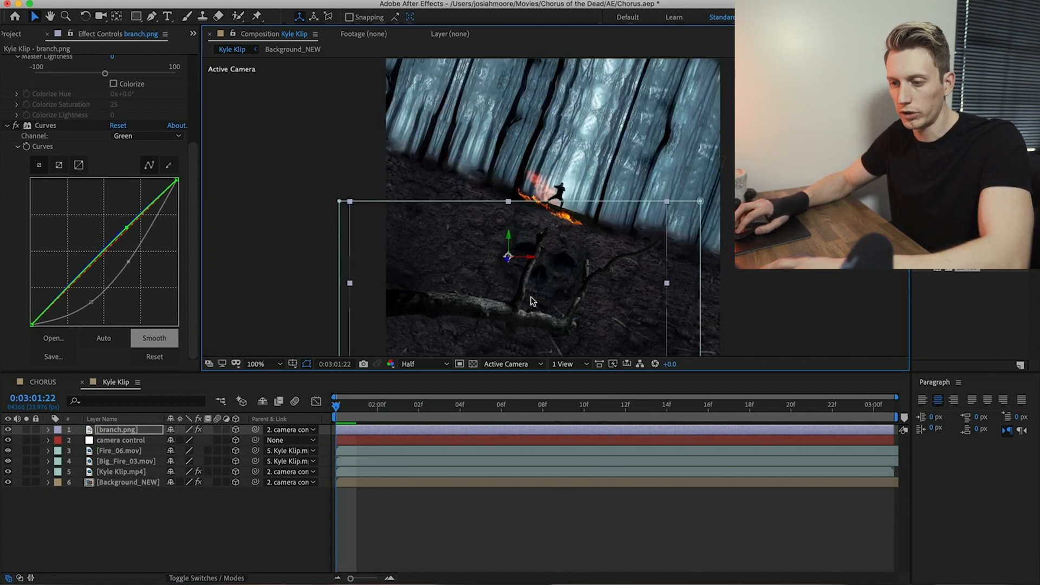
key(super+s)
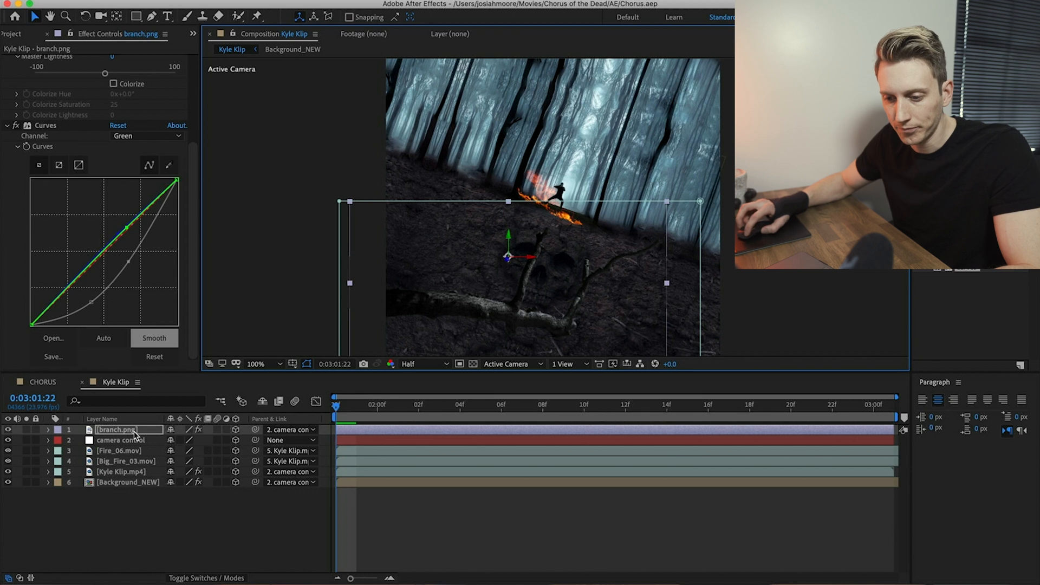
Step: Duplicate branch.png, turn the copy upside down and place it across the upper edge of the forest
key(super+d)
drag(498, 323, 616, 146)
key(comma)
key(comma)
drag(685, 196, 499, 193)
drag(640, 138, 612, 126)
mouse_move(344, 411)
mouse_down()
mouse_move(398, 412)
mouse_move(323, 414)
mouse_up()
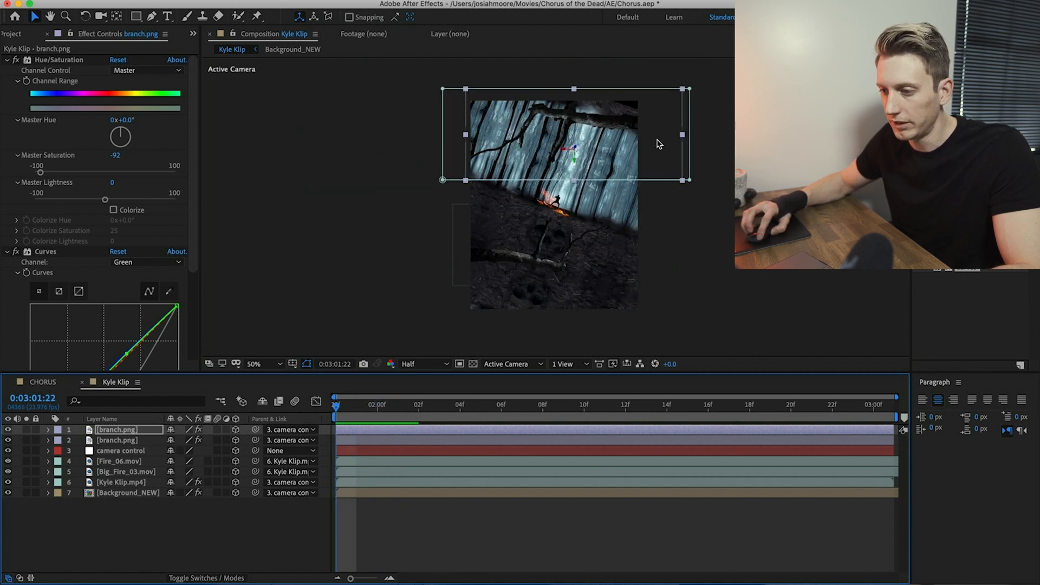
Step: Duplicate the upper branch.png, enlarge and flip the copy upright, and position it across the lower foreground
key(super+d)
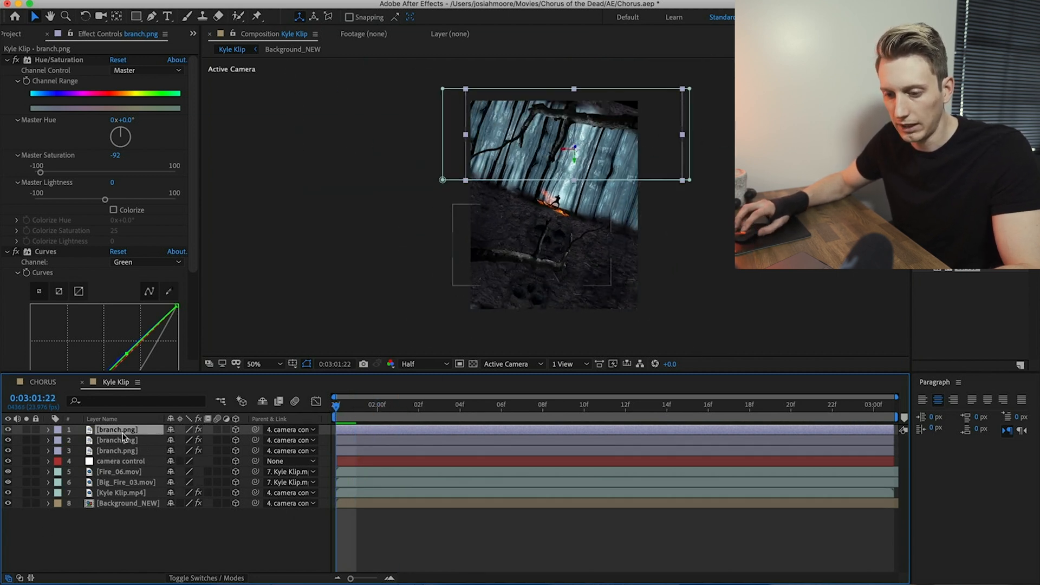
drag(613, 146, 574, 238)
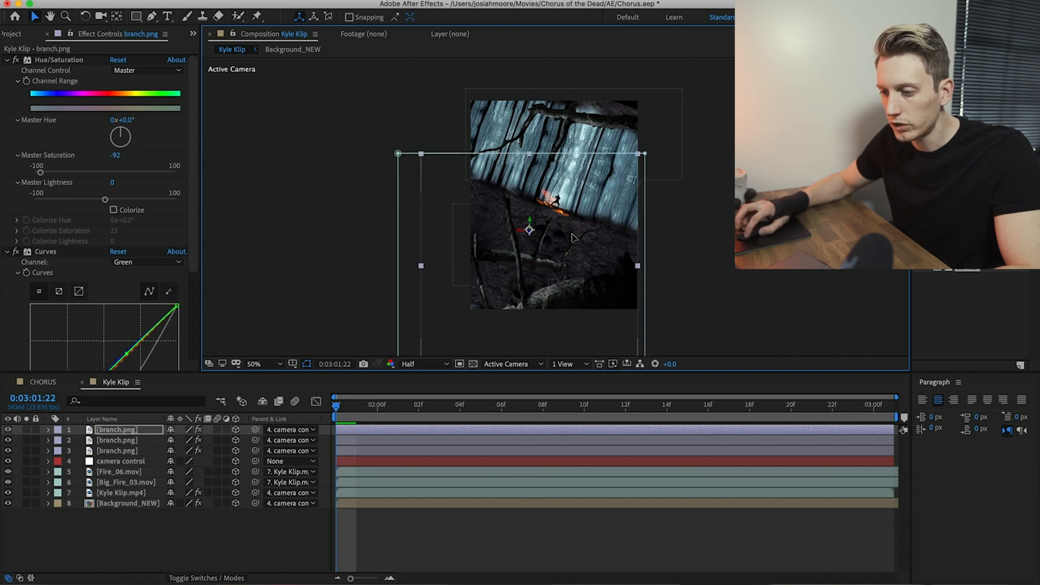
scroll(574, 239, up, 2)
scroll(580, 278, down, 2)
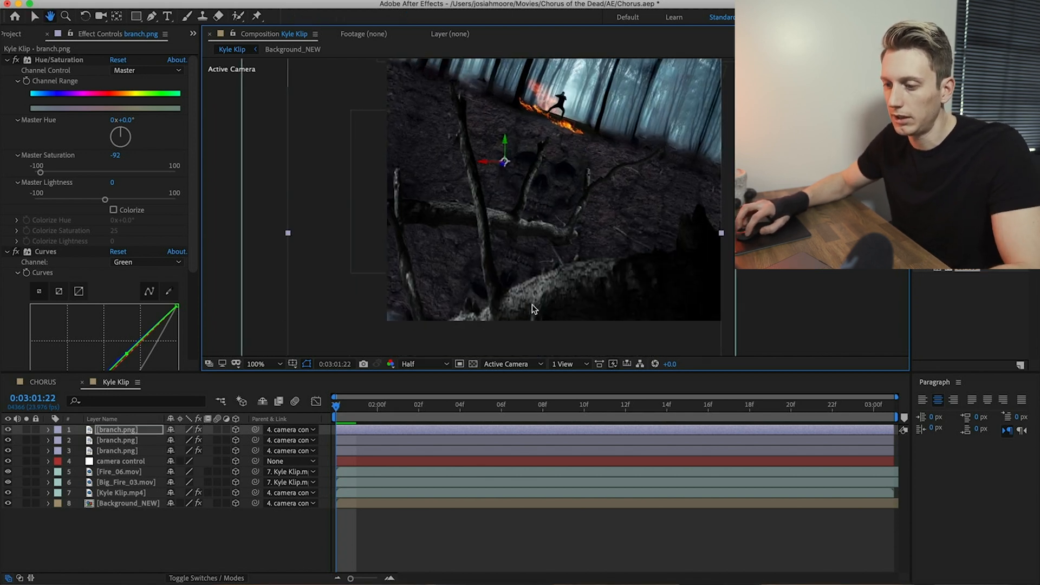
drag(626, 251, 577, 280)
scroll(576, 281, down, 2)
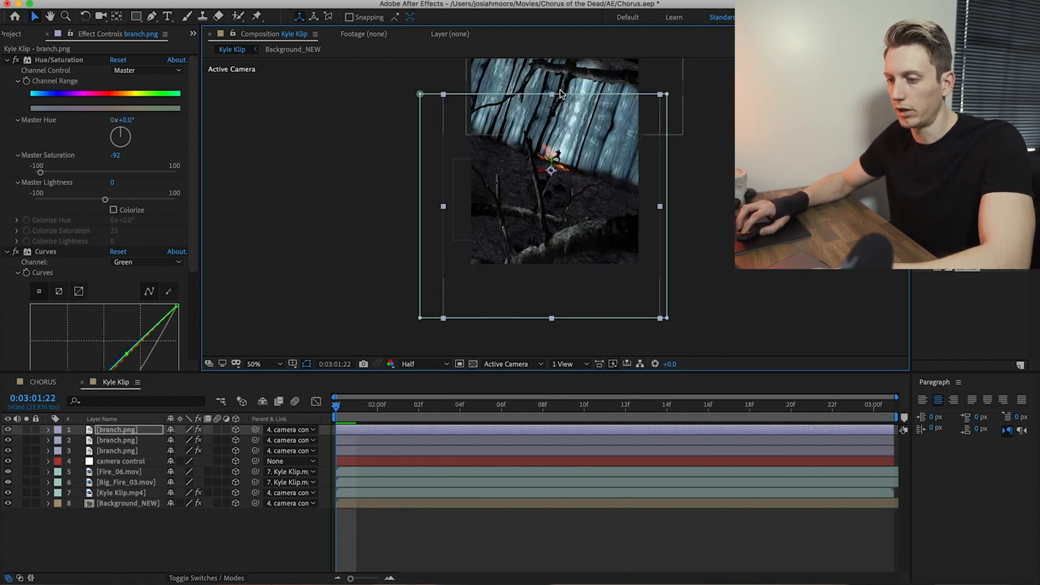
drag(337, 410, 473, 424)
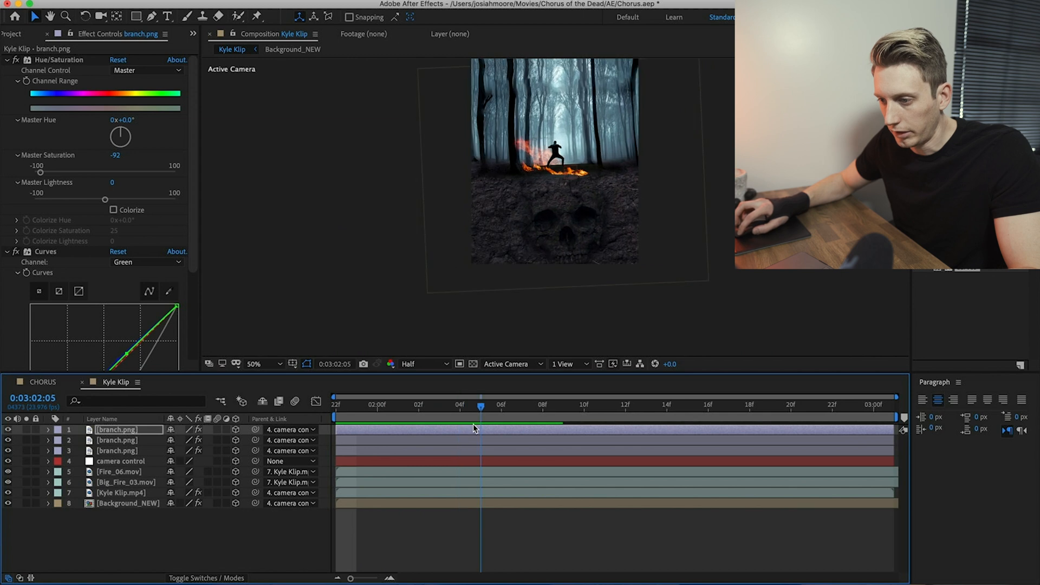
Step: Add branch2.png to the composition as the top layer and position it over the ground and skull
click(21, 35)
click(46, 180)
drag(46, 181, 527, 193)
drag(612, 259, 627, 269)
Step: Draw a Pen tool mask around the branch in branch2.png, lock the mask and collapse the layer
click(136, 18)
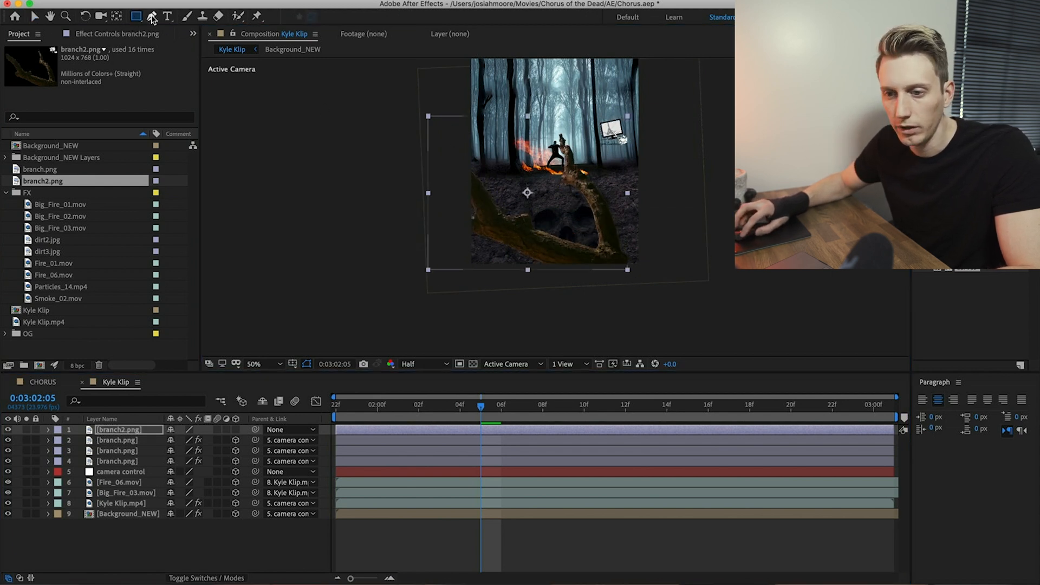
click(569, 116)
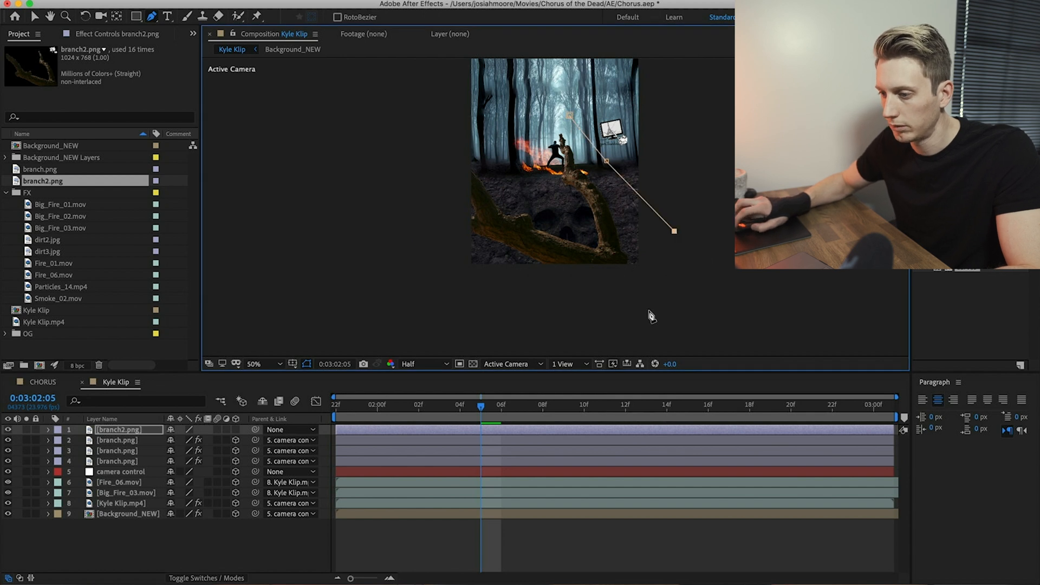
drag(355, 254, 377, 192)
click(430, 92)
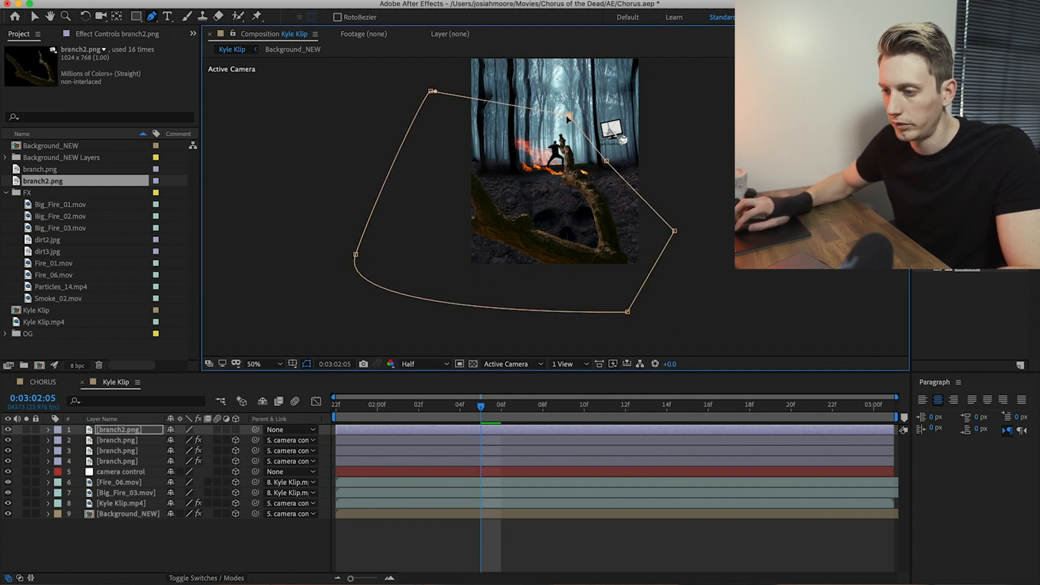
click(569, 115)
click(111, 429)
click(103, 418)
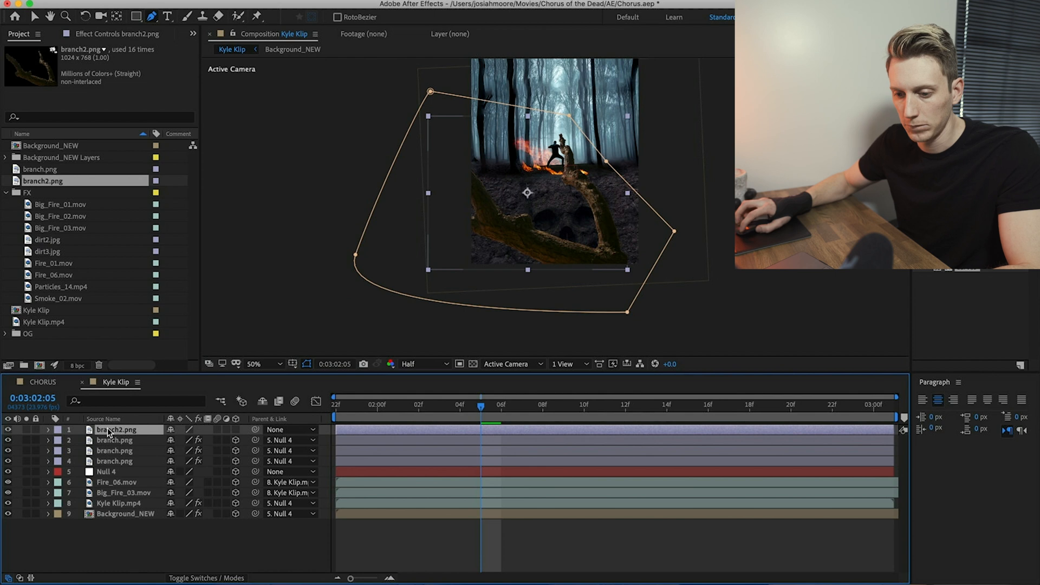
key(m)
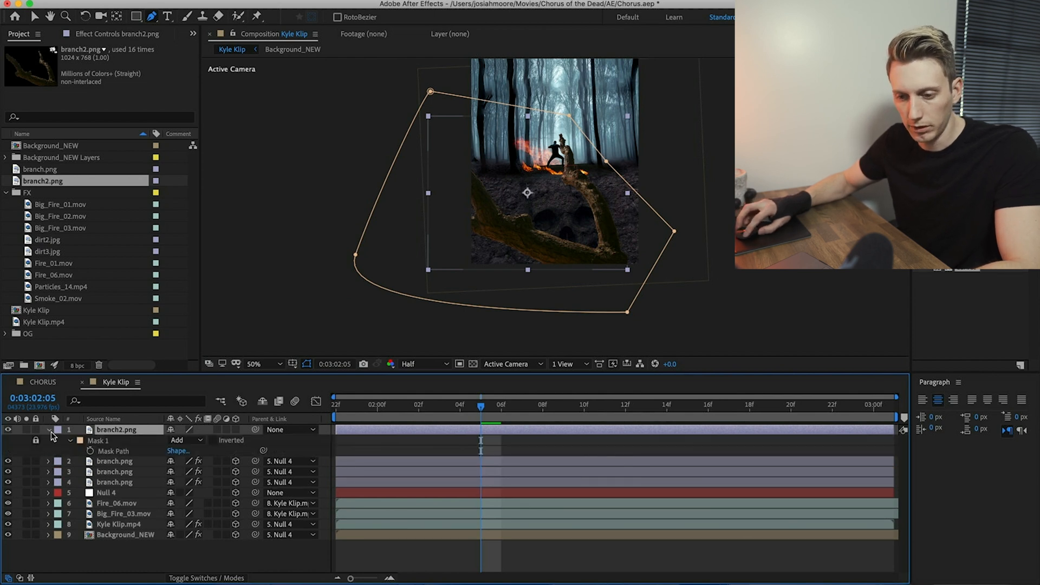
click(50, 431)
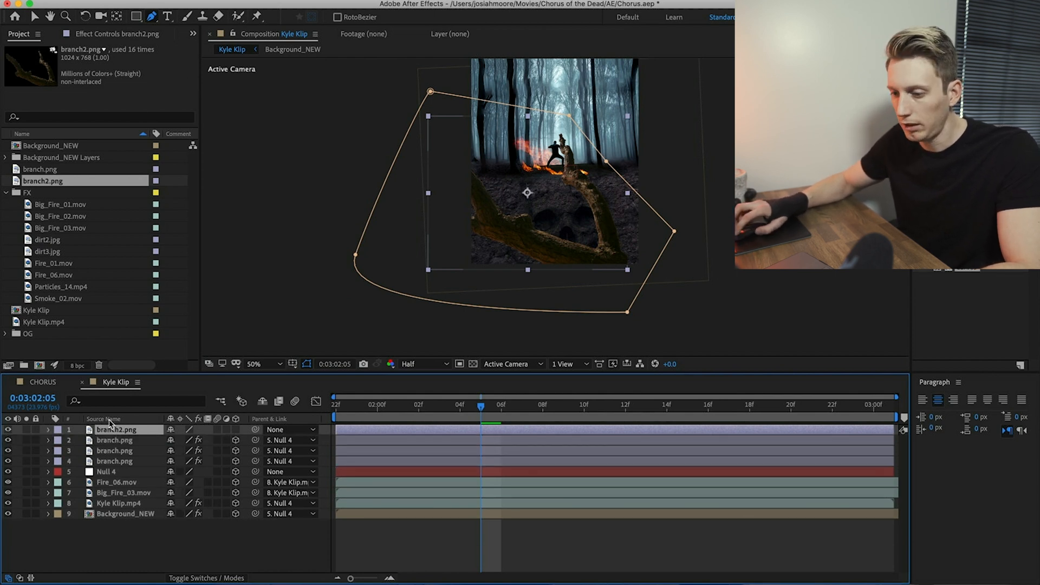
Step: Copy the Hue/Saturation and Curves effects from branch.png onto branch2.png and save the project
click(107, 442)
click(87, 34)
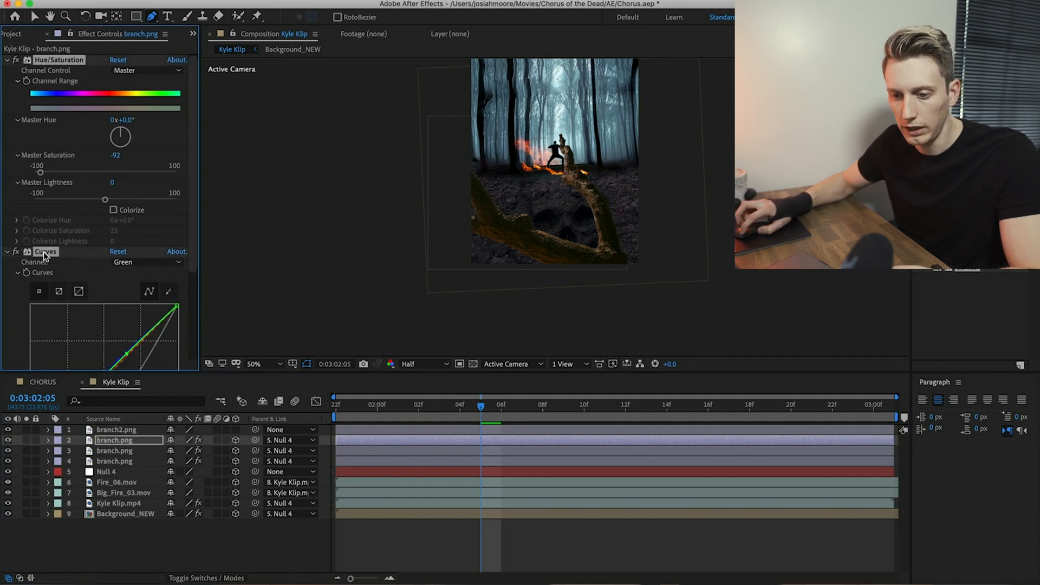
click(116, 430)
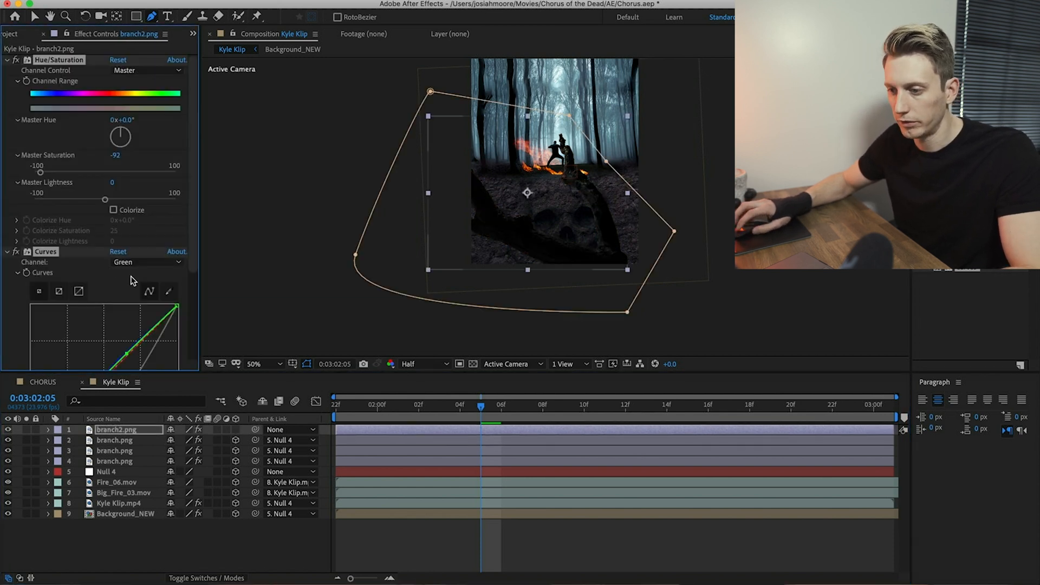
key(cmd+s)
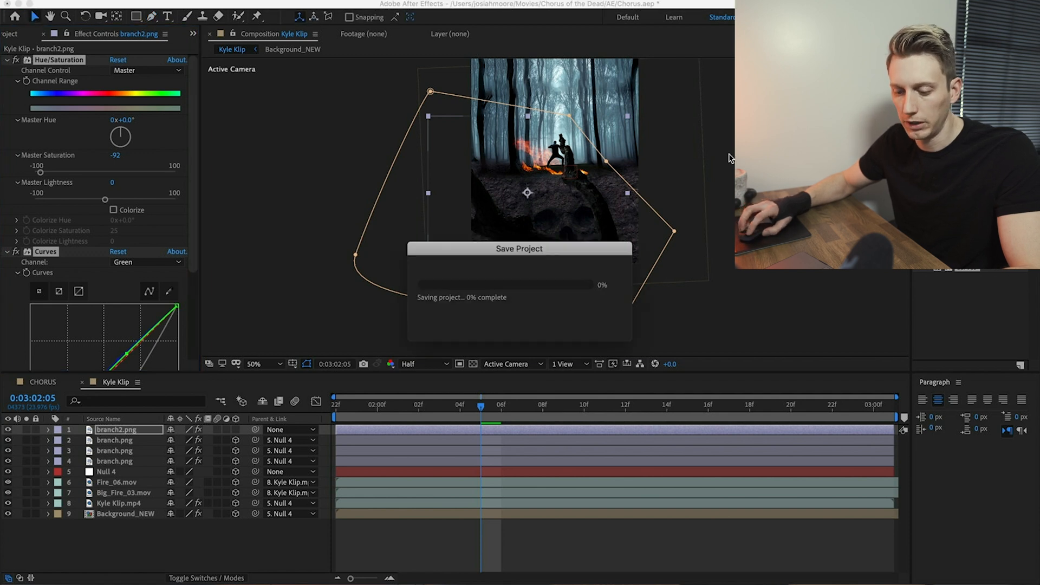
Step: Reposition branch2.png toward the frame's edge, make it a 3D layer, and parent it to Null 4 at 0:03:02:05
drag(581, 251, 668, 254)
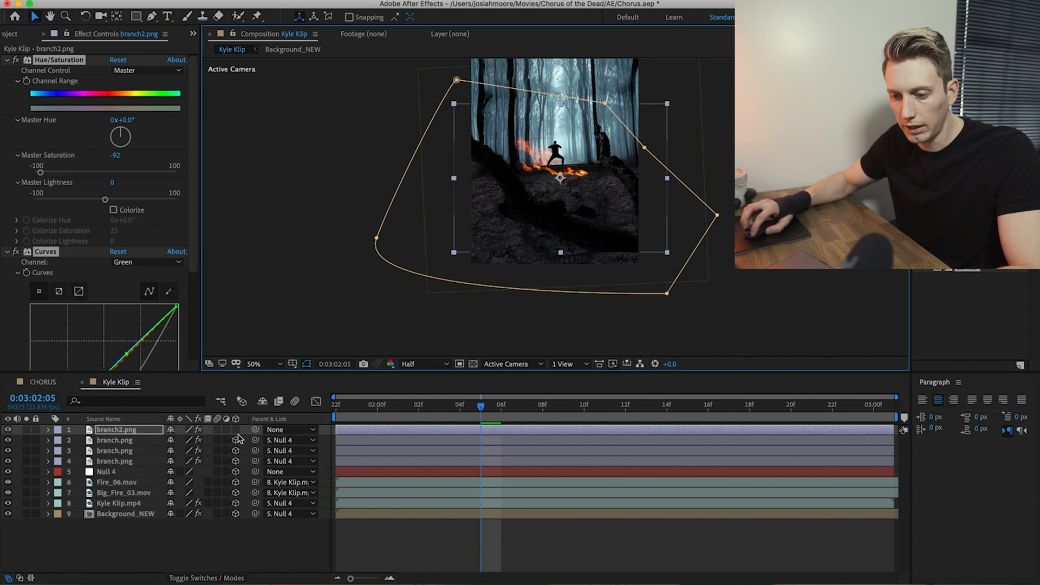
drag(624, 227, 677, 271)
drag(481, 407, 461, 409)
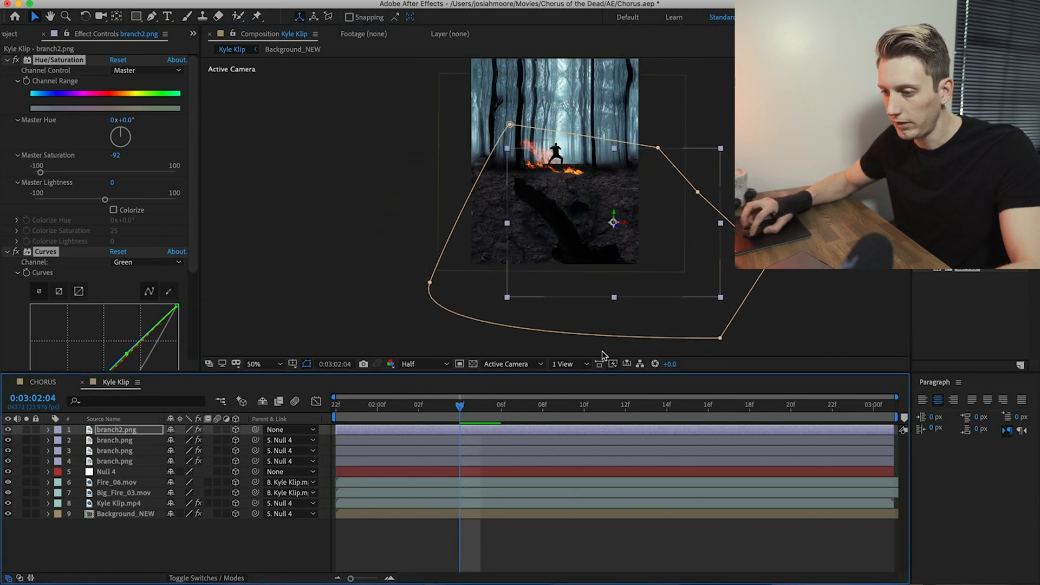
key(slash)
key(Page_Down)
click(285, 433)
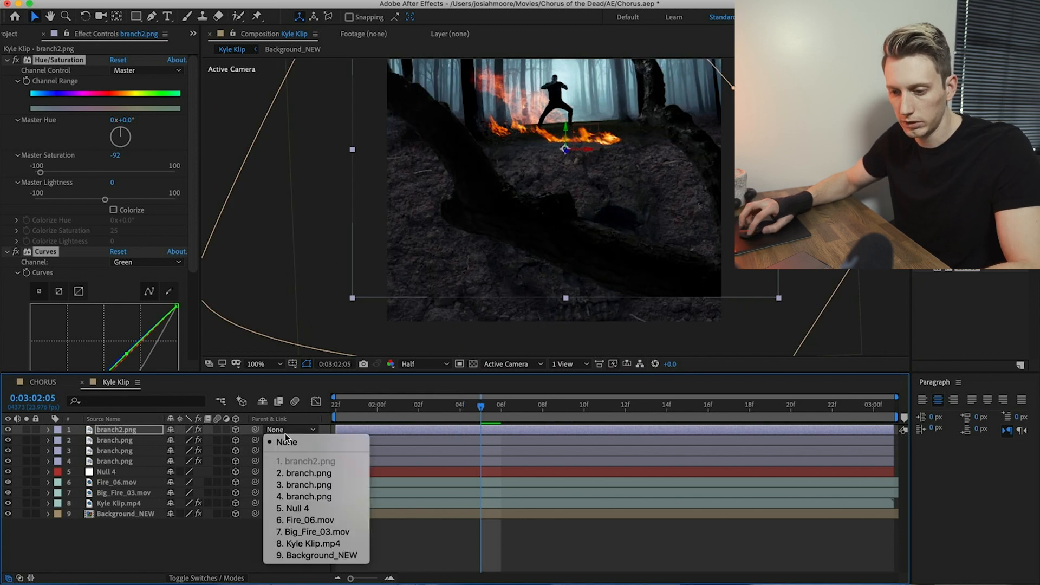
click(297, 507)
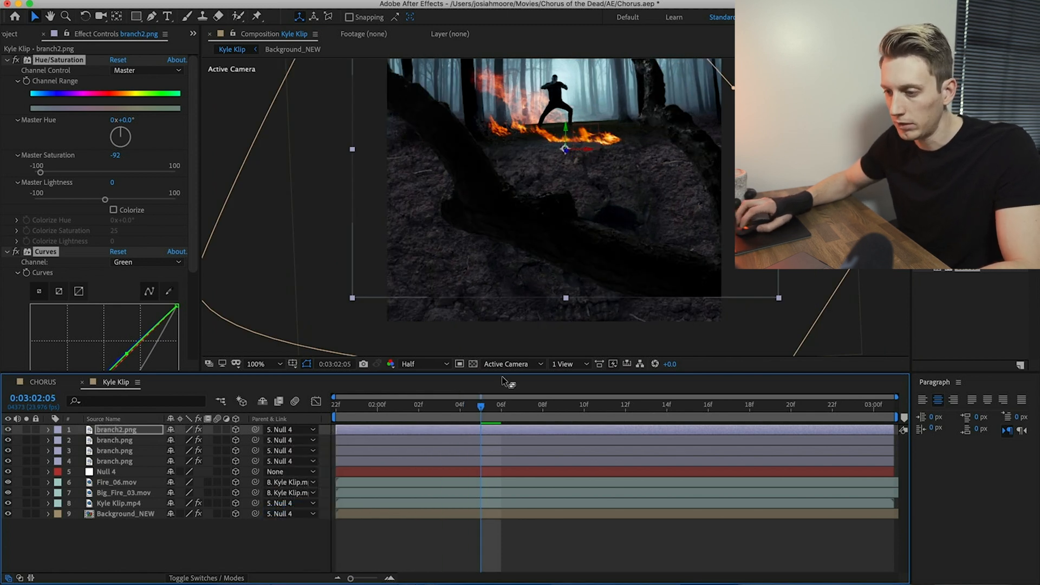
Step: Move branch2.png into the lower foreground at the earlier frames and set its Z orientation to 307.5°
drag(479, 405, 440, 413)
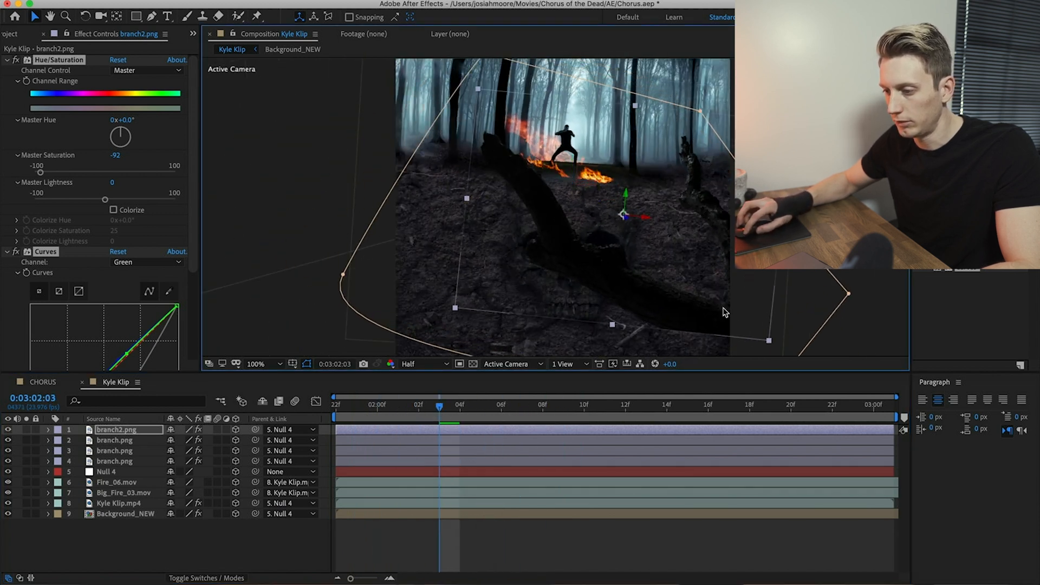
key(comma)
key(comma)
drag(665, 277, 704, 296)
mouse_move(437, 407)
mouse_down()
mouse_move(339, 411)
mouse_move(577, 417)
mouse_move(418, 412)
mouse_up()
drag(598, 255, 589, 257)
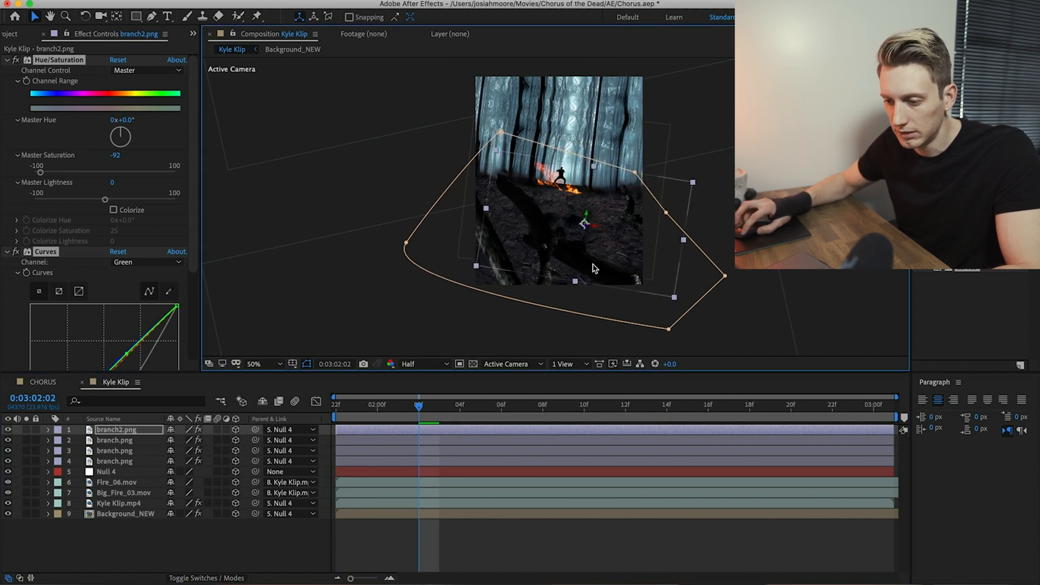
key(r)
drag(200, 444, 657, 244)
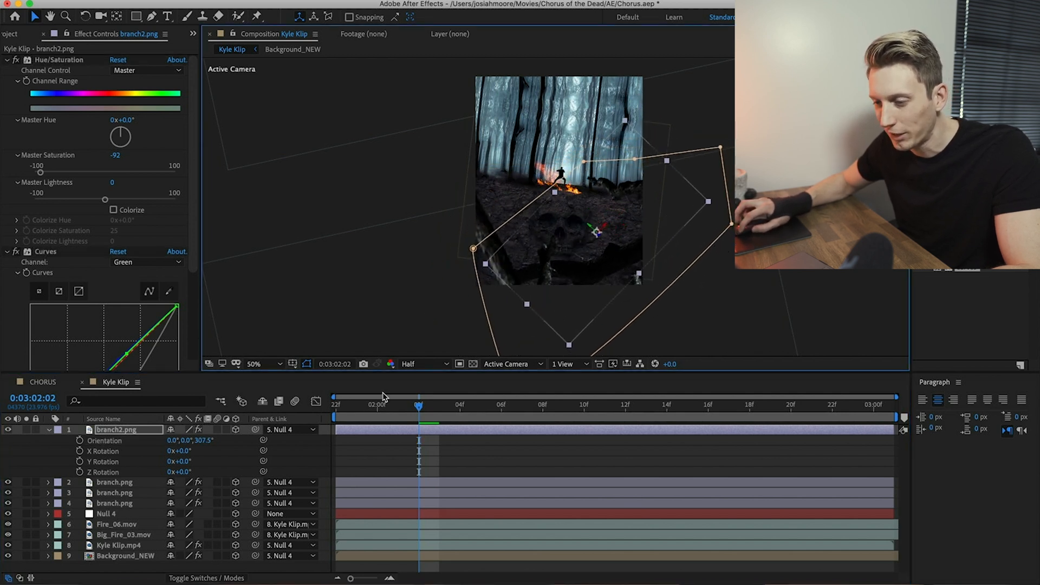
Step: Preview the camera move and examine how the foreground branches frame the forest around 0:03:01:23
key(space)
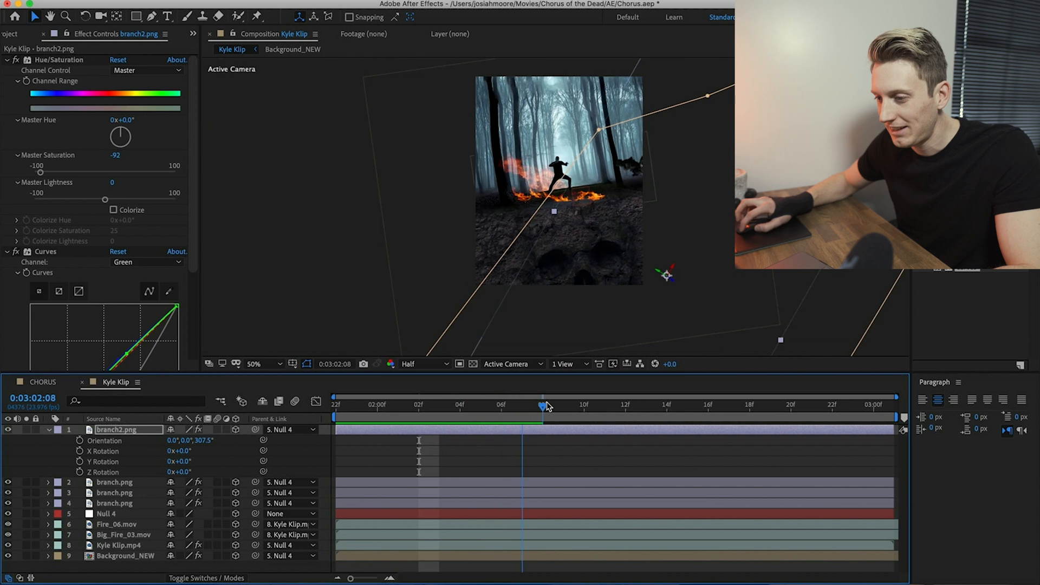
click(355, 403)
key(.)
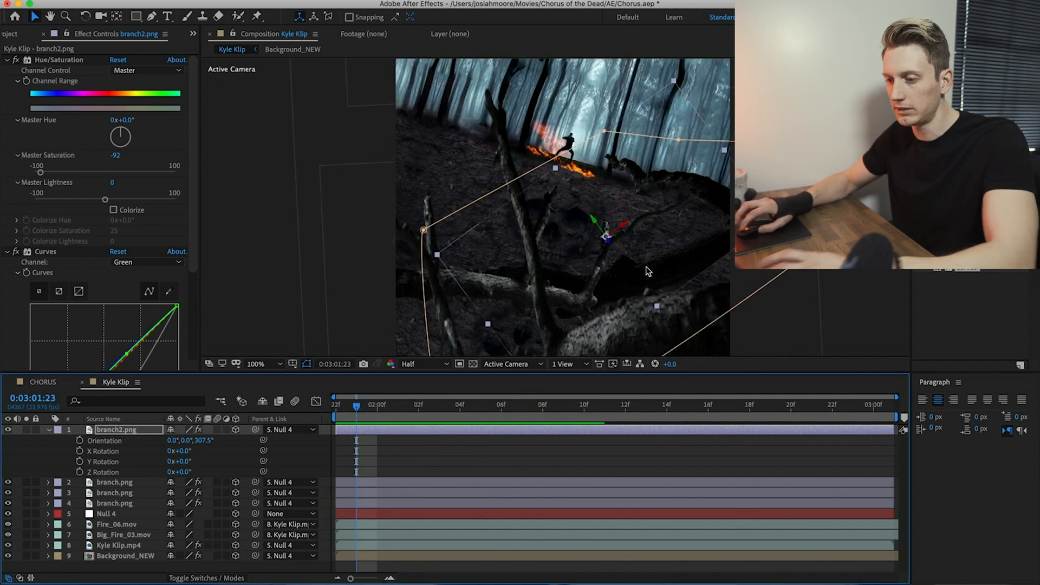
drag(356, 410, 353, 432)
key(space)
drag(655, 192, 653, 310)
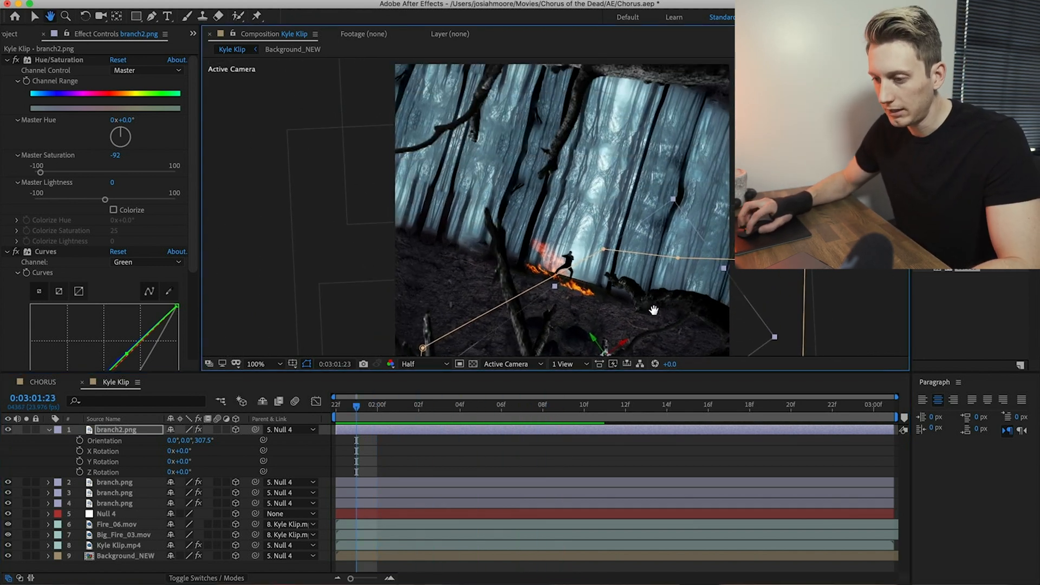
Step: Duplicate the branch2.png layer and move the copy to the left side of the frame as another foreground branch
key(ctrl+d)
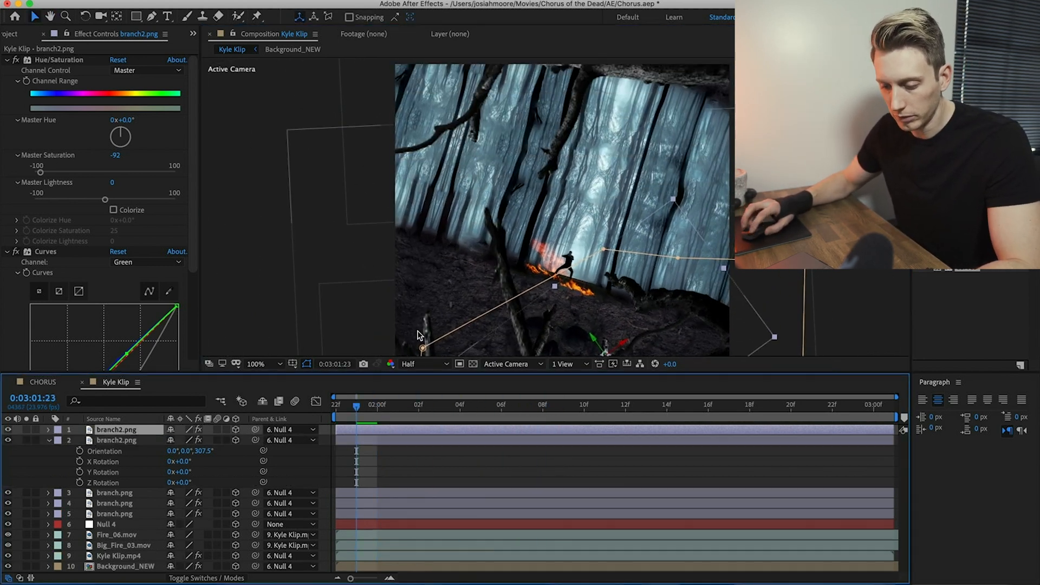
drag(697, 412, 666, 310)
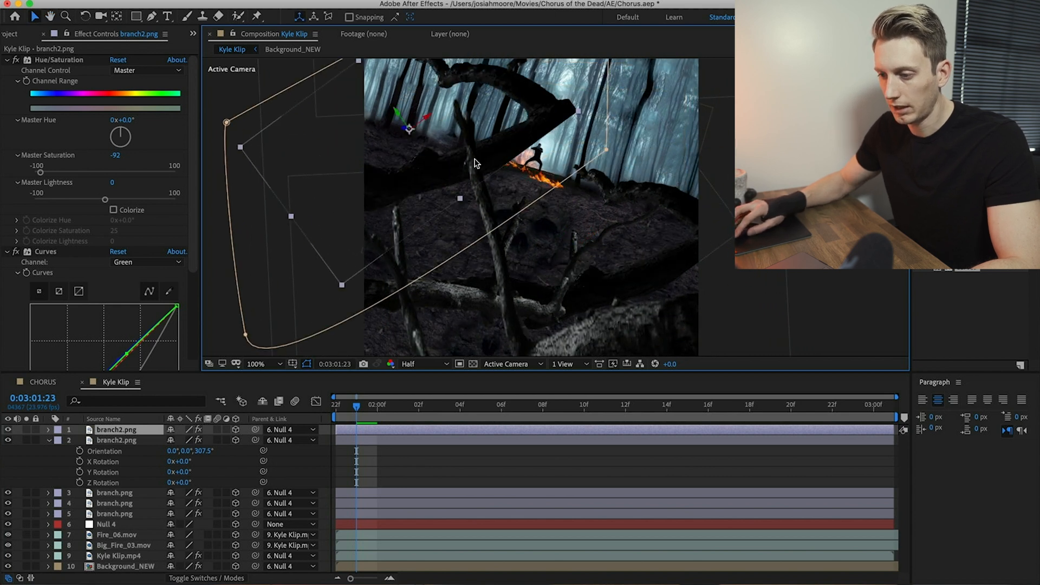
scroll(589, 296, down, 1)
drag(507, 204, 420, 157)
drag(593, 158, 596, 156)
drag(524, 138, 555, 141)
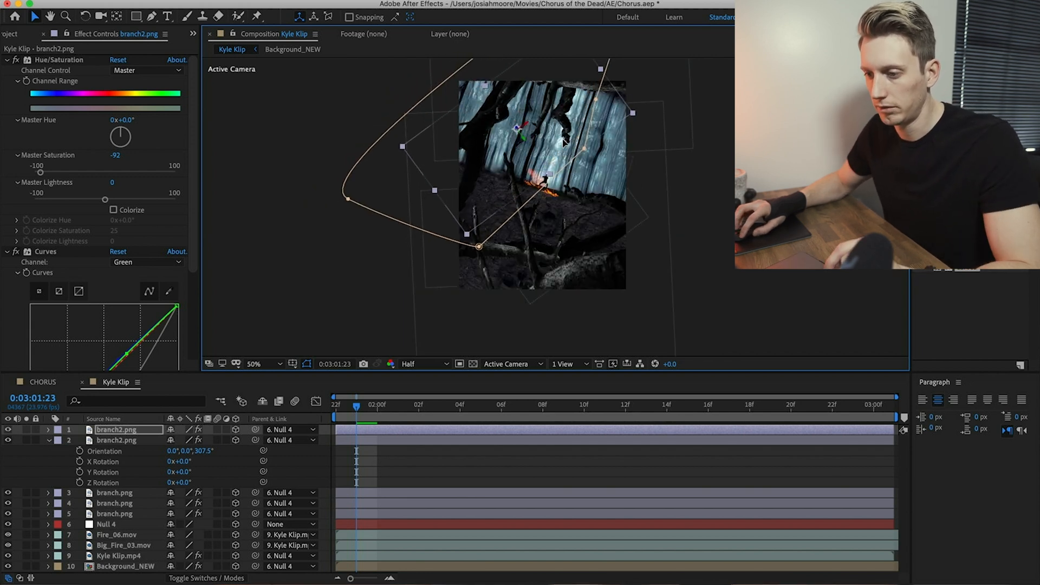
scroll(555, 140, up, 2)
key(comma)
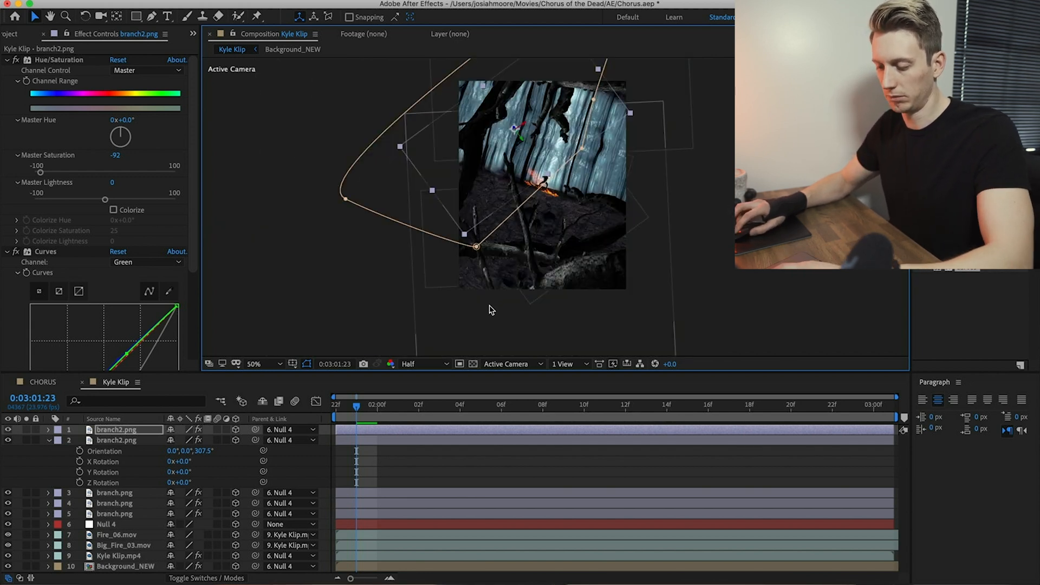
Step: Preview the camera move and shift the duplicated branch slightly further left at 0:03:01:22
key(space)
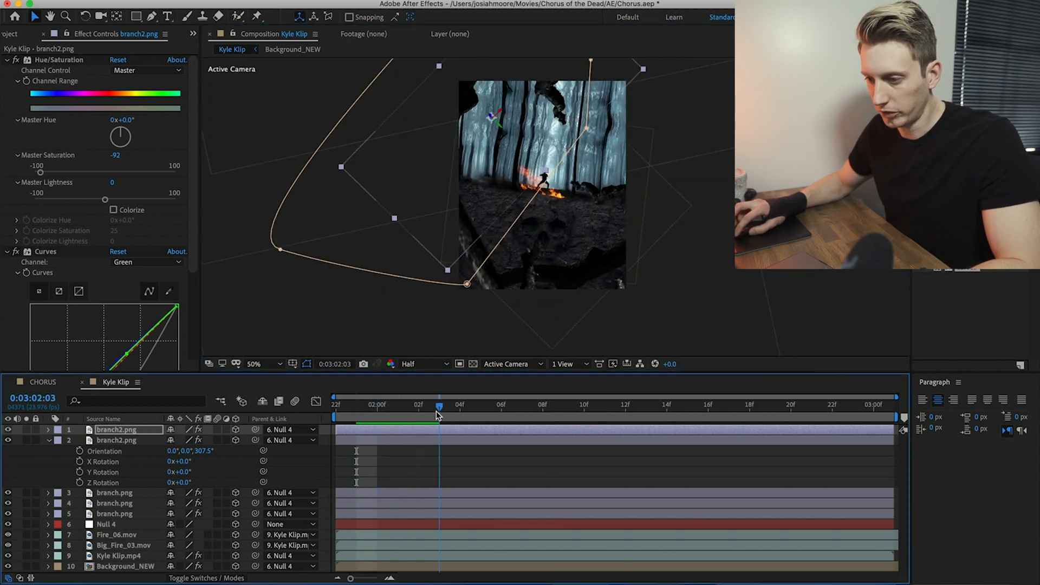
key(space)
key(Page_Up)
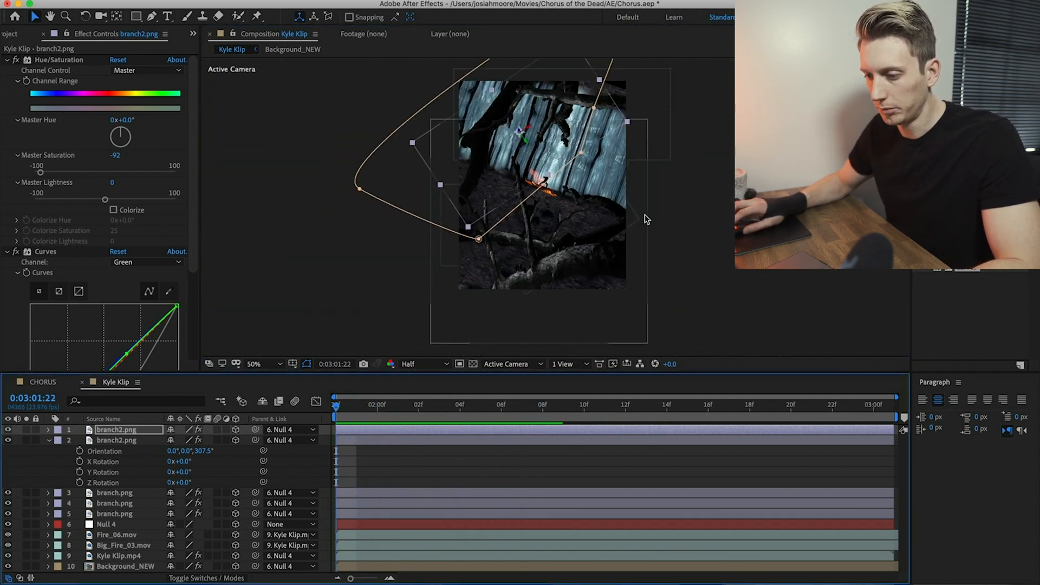
key(period)
key(space)
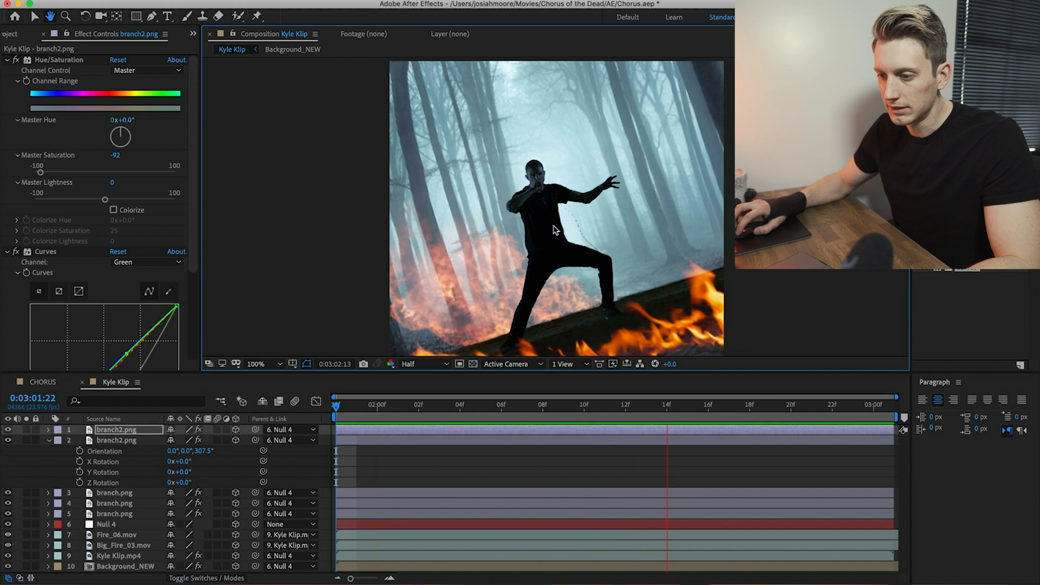
key(space)
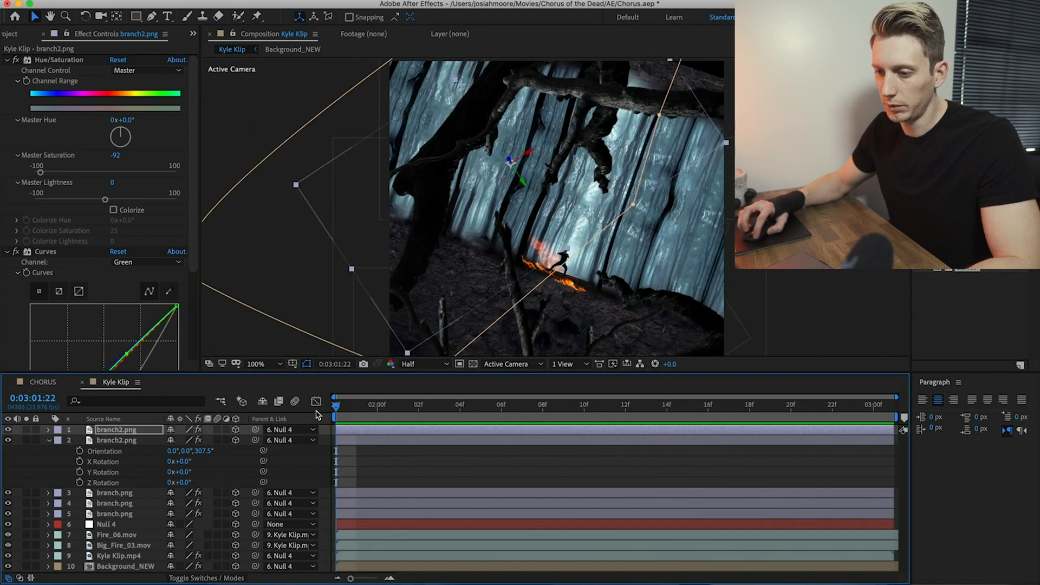
drag(427, 237, 408, 234)
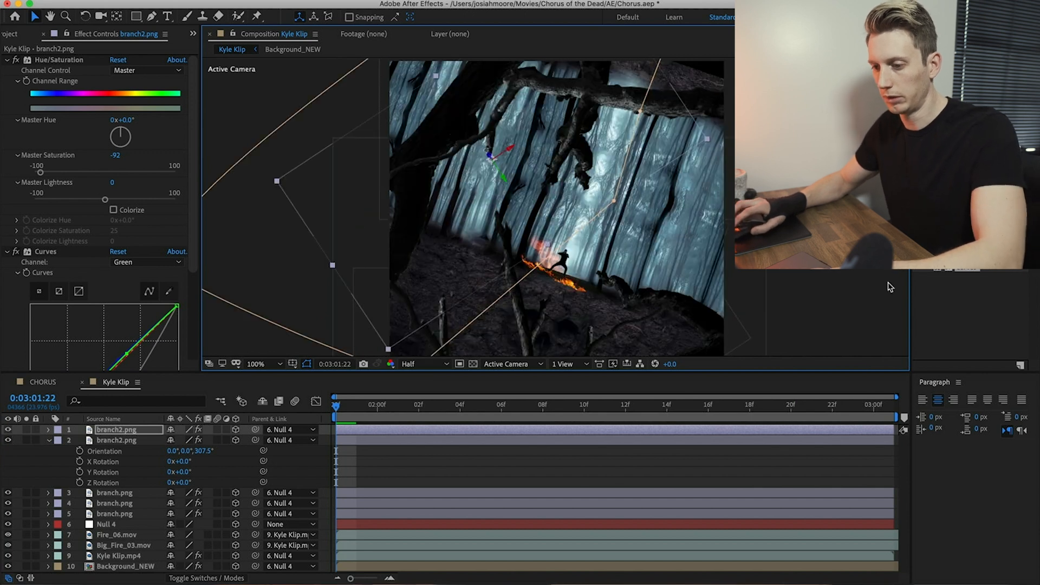
drag(673, 245, 594, 298)
Step: At 0:03:02:04, duplicate the top branch2.png layer and reposition the copy over the left part of the forest
drag(340, 412, 463, 415)
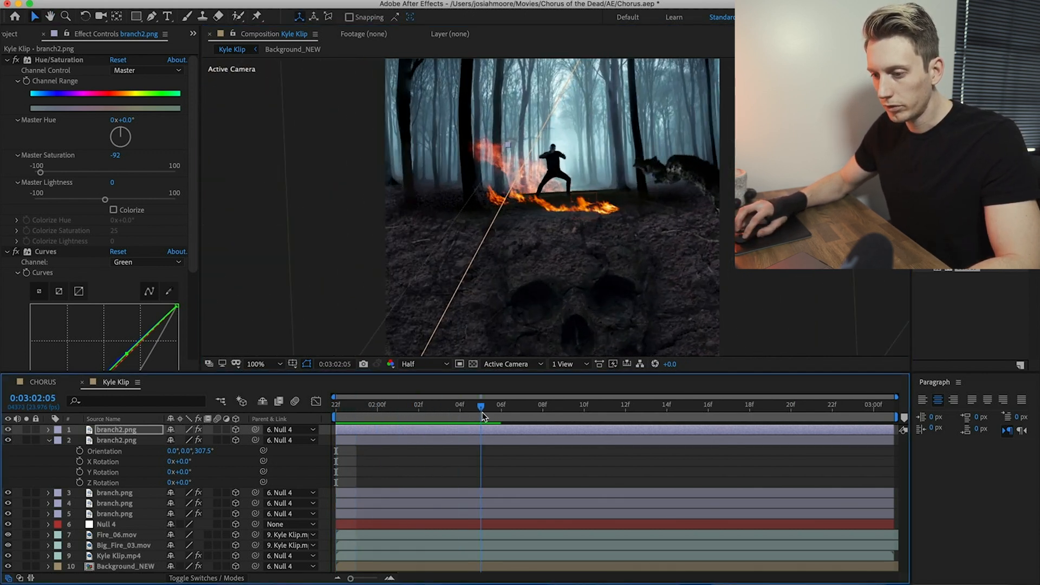
drag(571, 293, 605, 239)
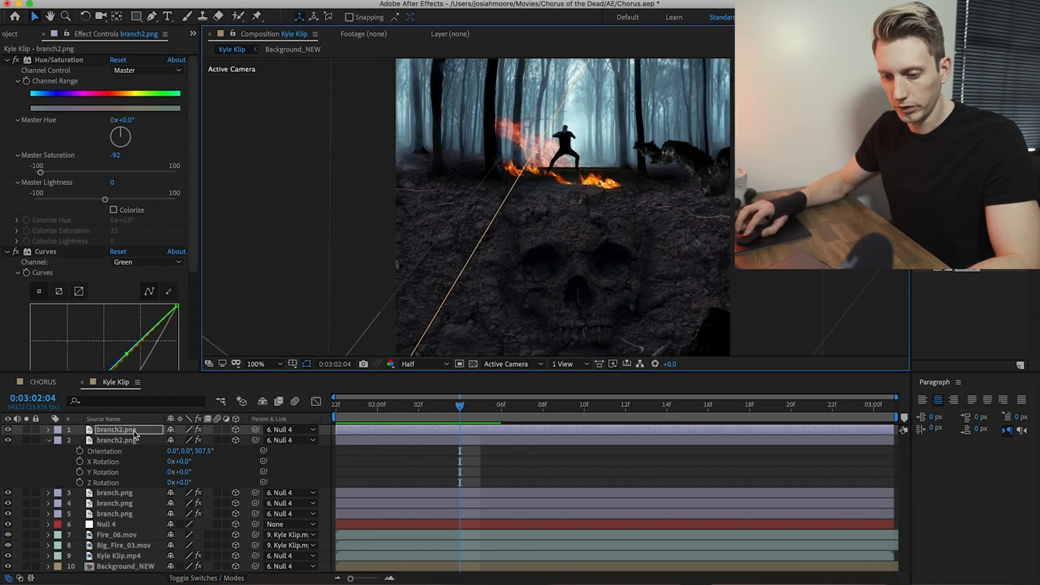
key(super+d)
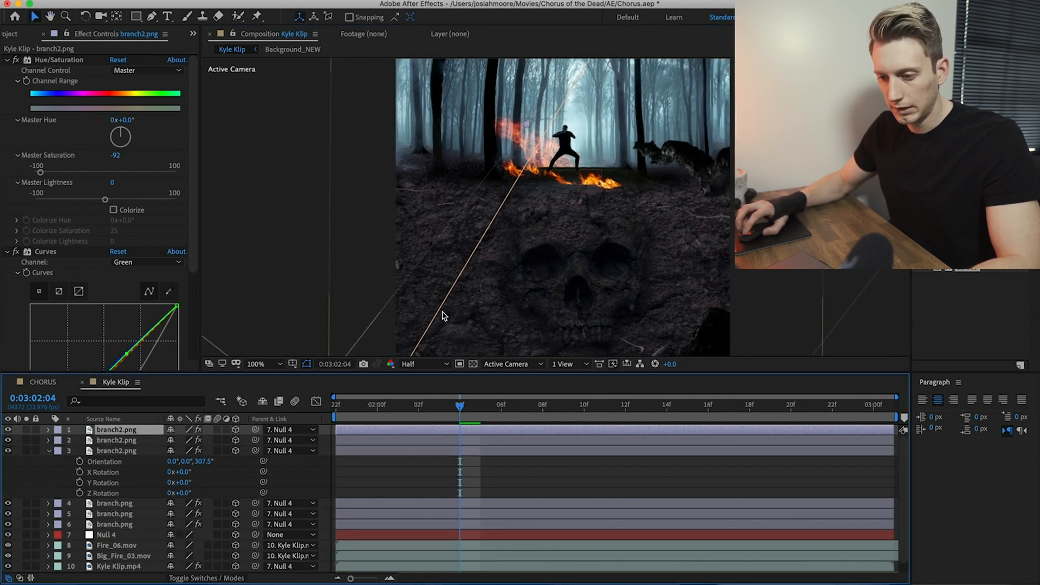
scroll(487, 281, down, 3)
drag(523, 249, 659, 197)
drag(688, 153, 561, 206)
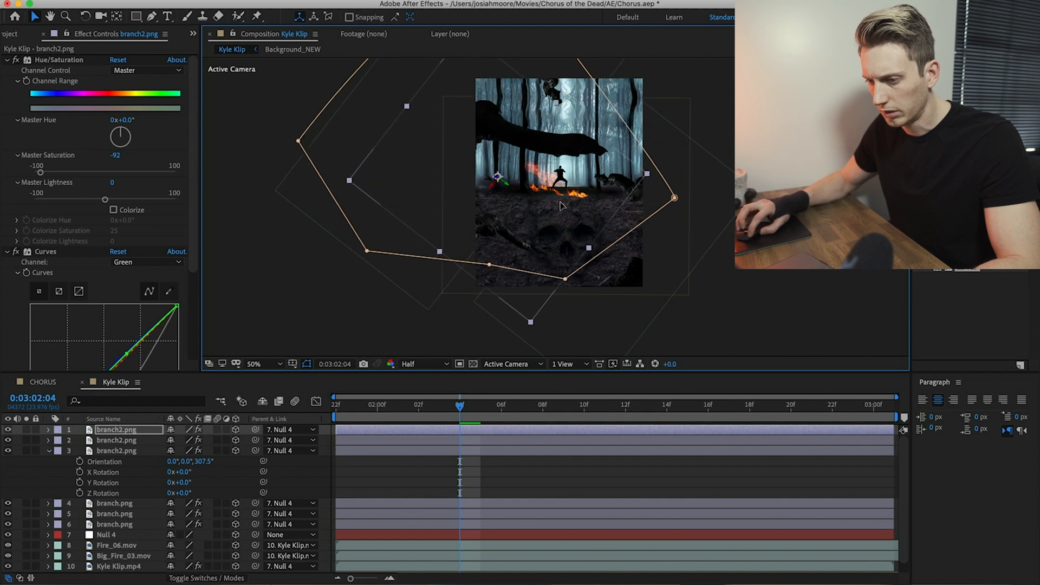
Step: Set the new branch copy's Z orientation to 242.5° and move it outward past the frame's left edge
key(r)
drag(205, 440, 169, 454)
drag(543, 230, 497, 243)
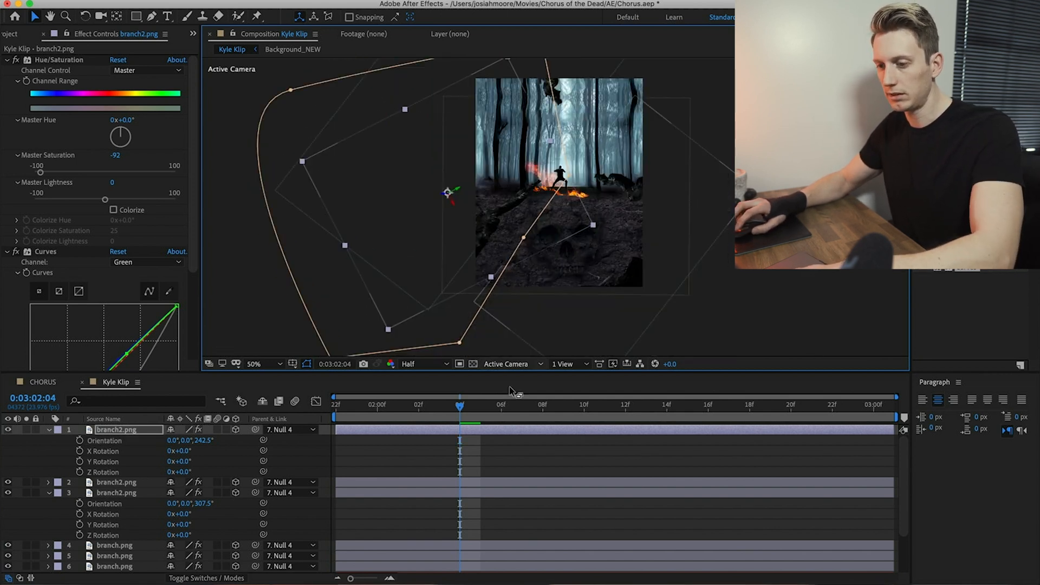
Step: Return to 0:03:01:22, save the project and inspect the branch arrangement up close
drag(462, 405, 320, 440)
key(super+s)
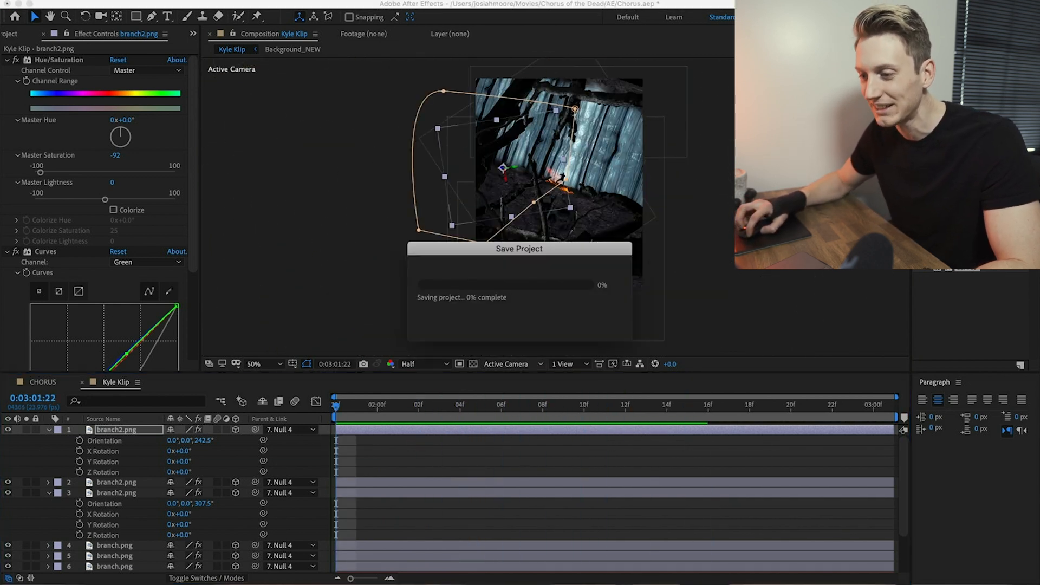
key(slash)
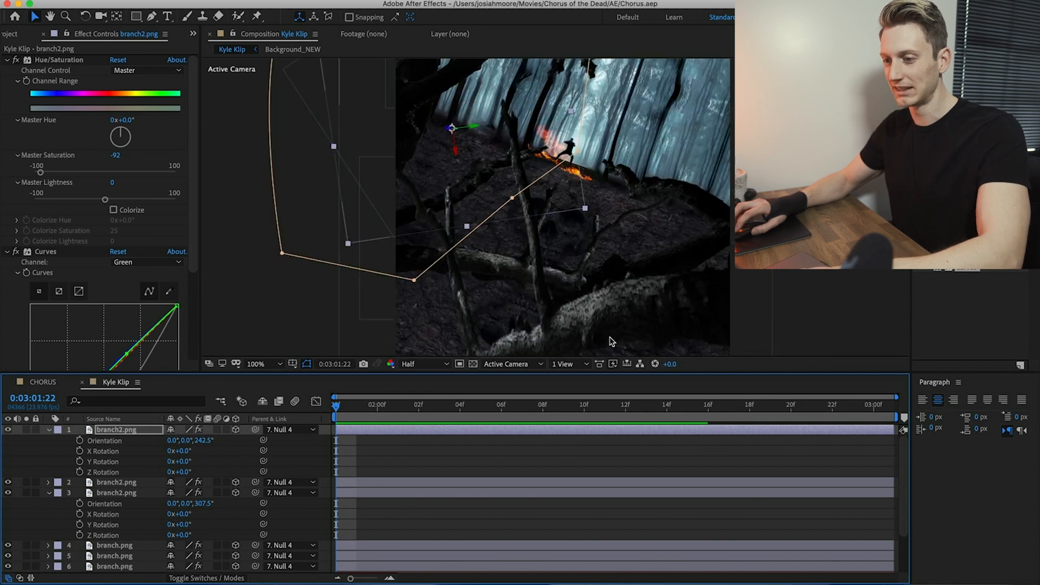
drag(671, 154, 590, 254)
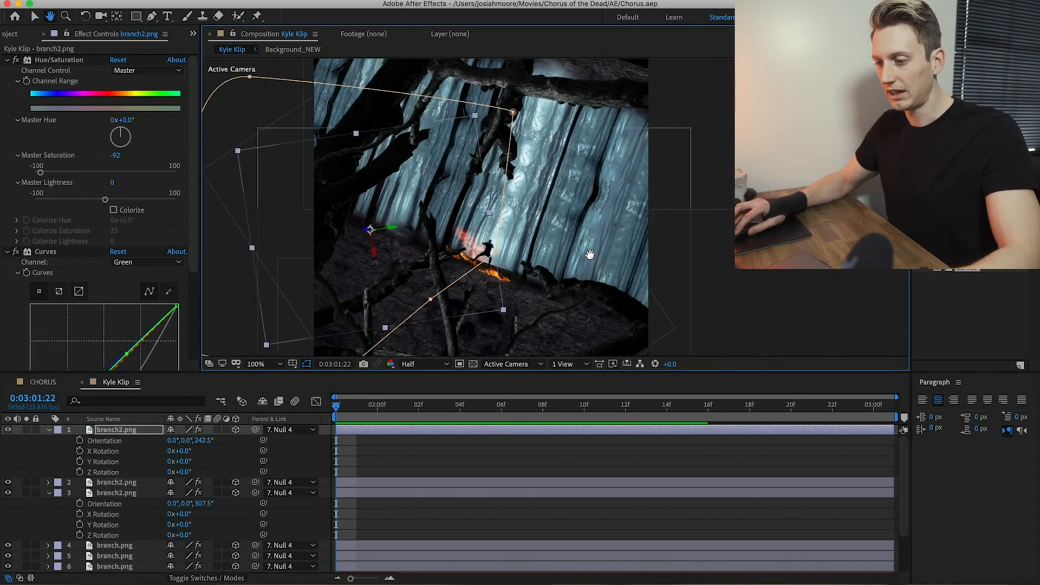
mouse_move(339, 411)
mouse_down()
mouse_move(502, 405)
mouse_move(336, 408)
mouse_up()
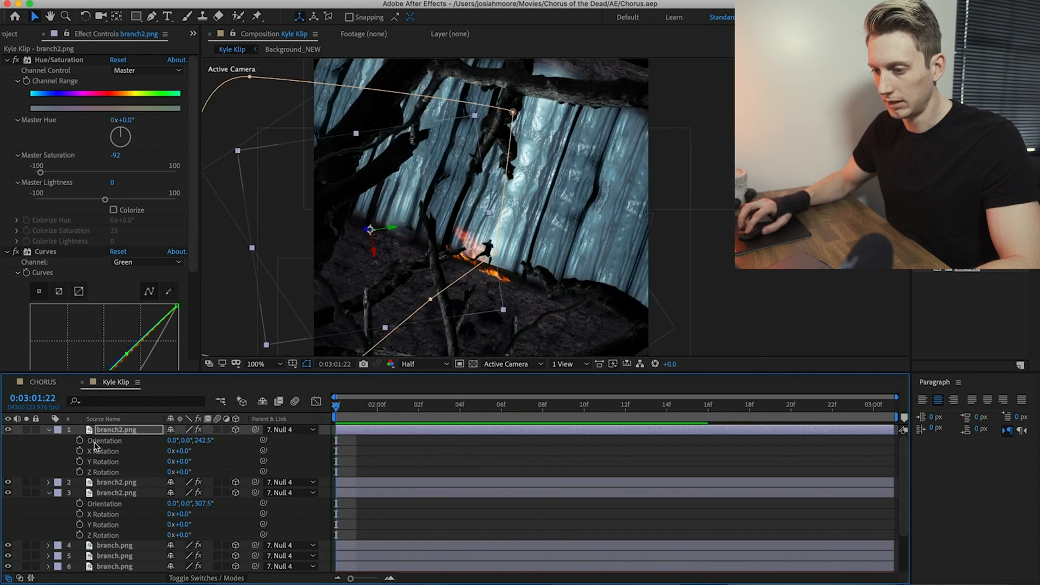
Step: Duplicate the top branch2.png layer, place the copy along the right side of the frame, and save the project
key(super+d)
drag(334, 264, 565, 196)
key(comma)
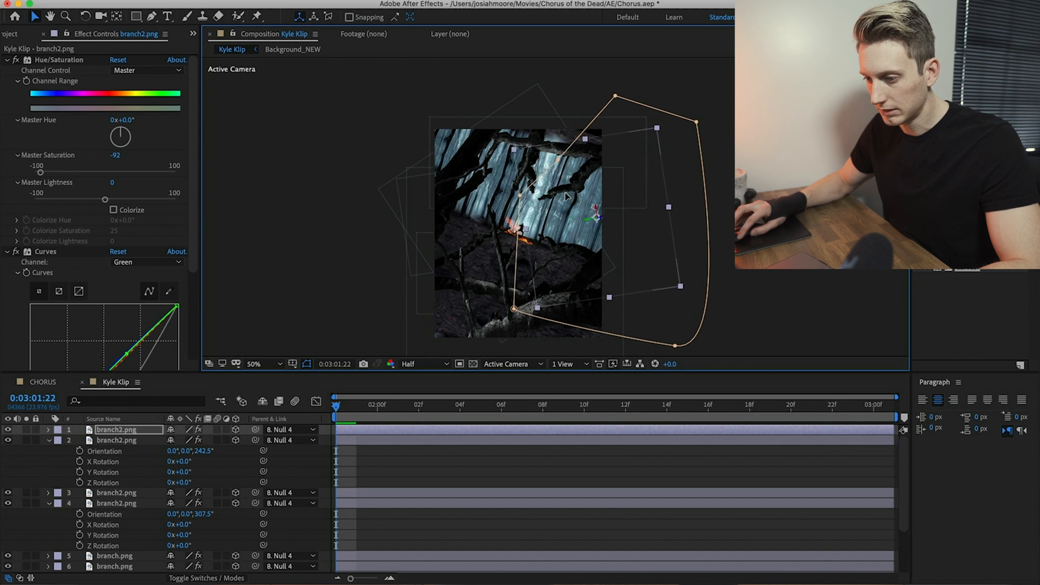
key(F2)
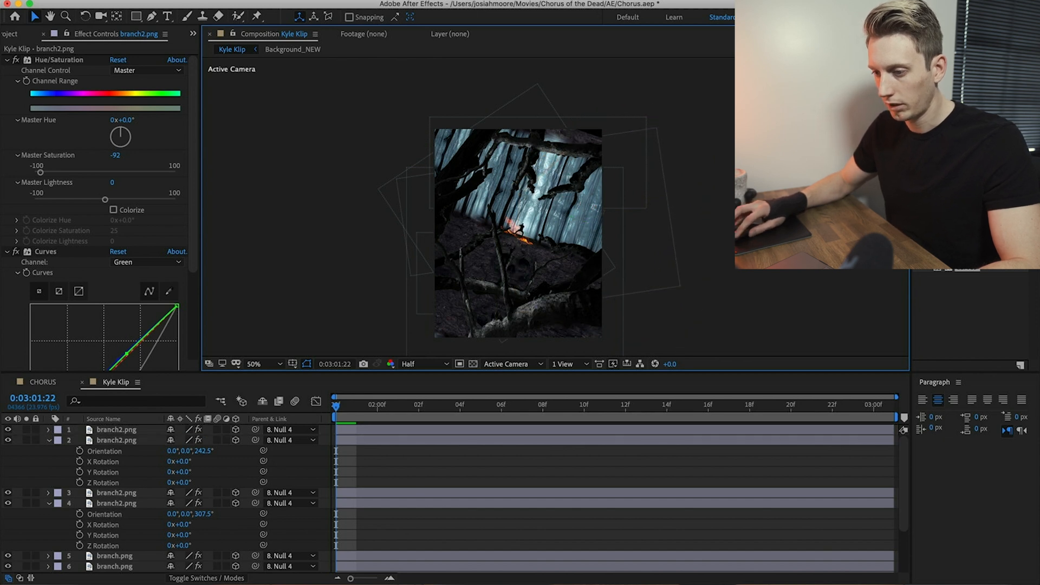
key(.)
key(super+s)
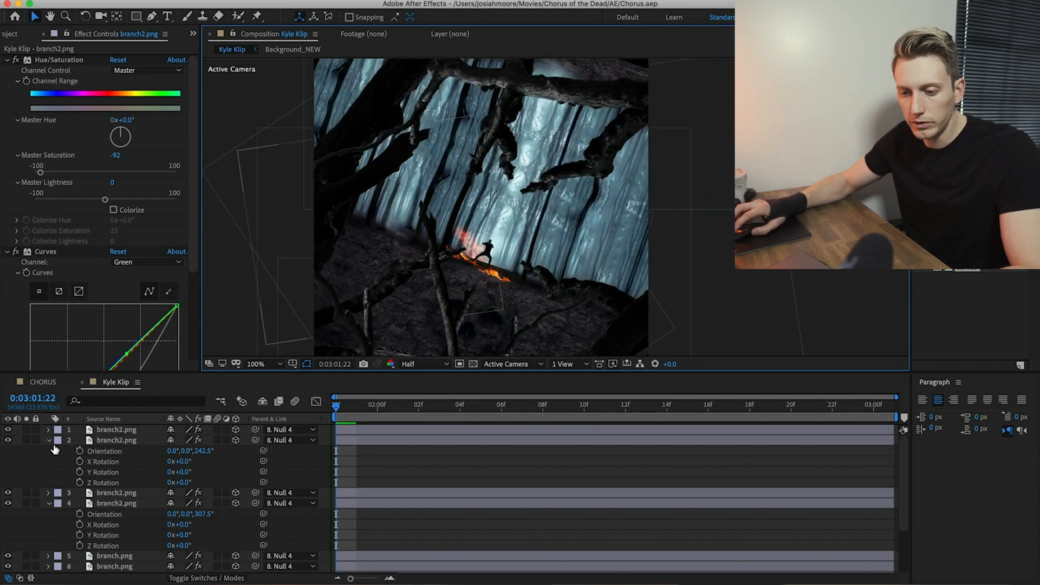
Step: Collapse the expanded properties of all layers in the Kyle Klip composition and clear the selection
key(super+a)
key(u)
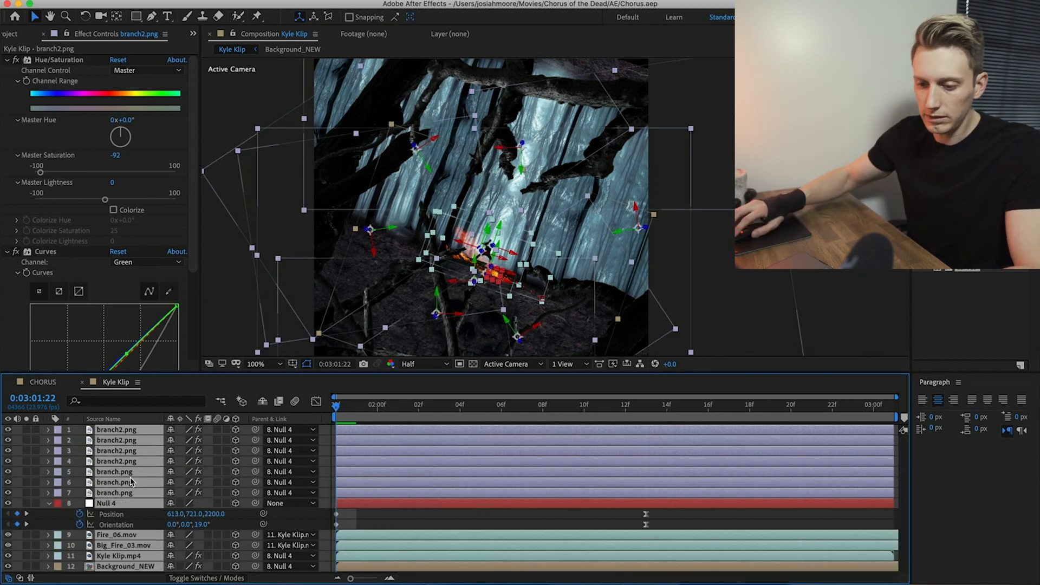
key(u)
click(139, 563)
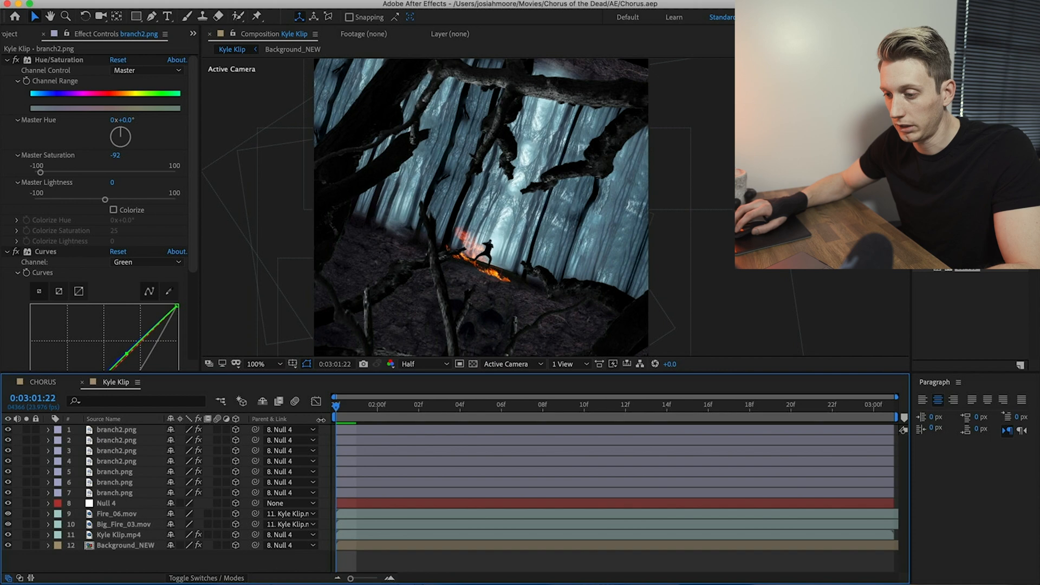
Step: Show the top branch2.png layer's position and scale, and set its Z position to -2083
drag(340, 407, 314, 432)
click(121, 433)
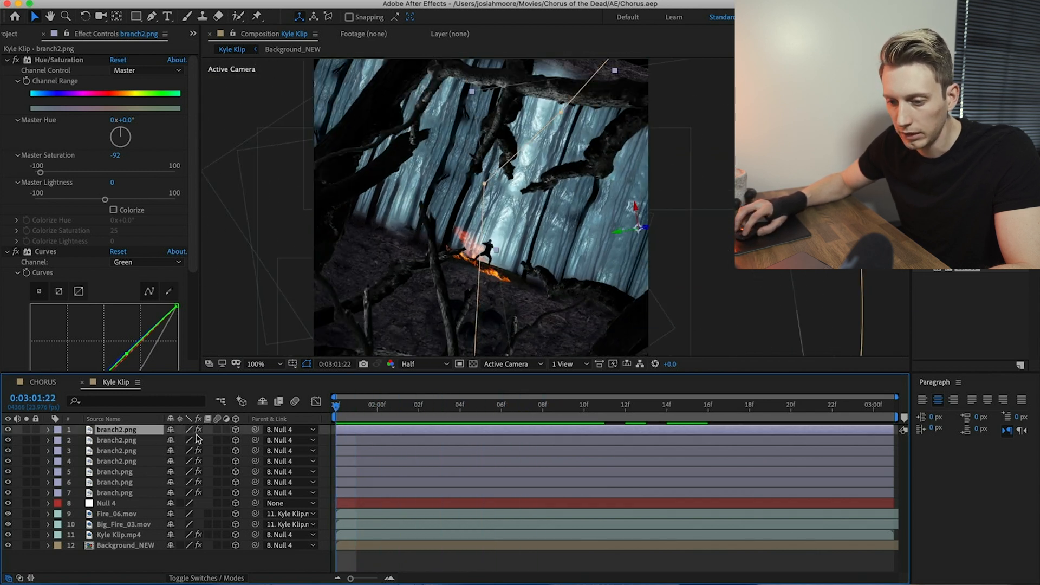
key(p)
key(shift+s)
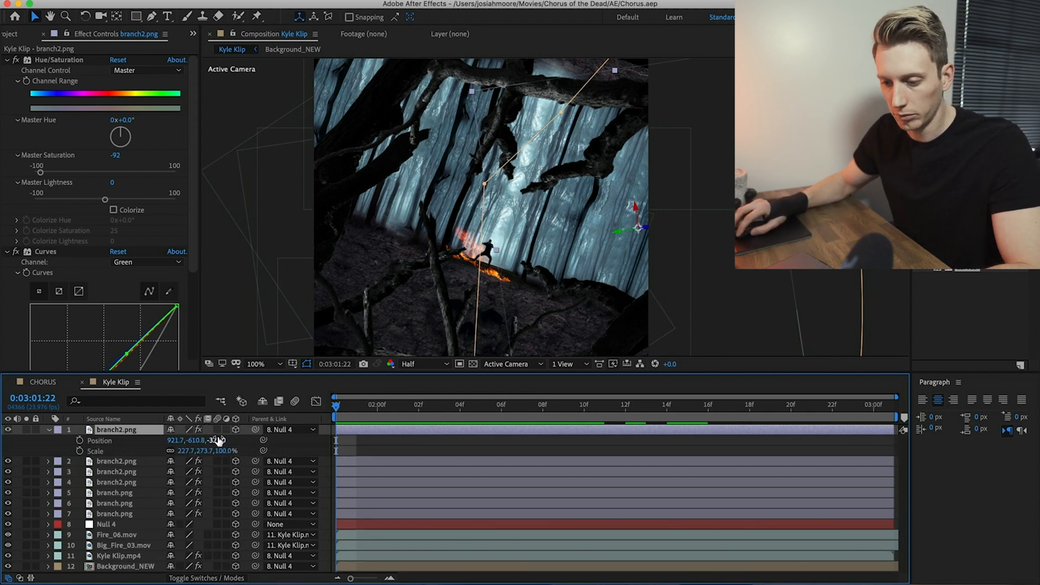
drag(219, 440, 199, 440)
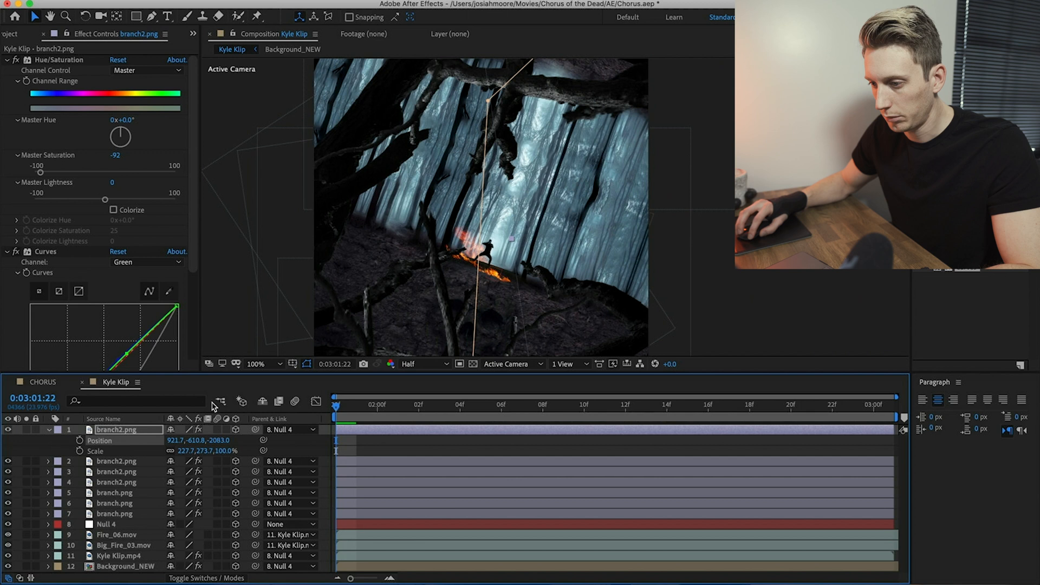
Step: Scale the top branch to about 118.1 by 116.2%, place it near 471.9, -101.1 at the right edge, and save the project
scroll(637, 254, down, 4)
drag(705, 277, 599, 257)
key(period)
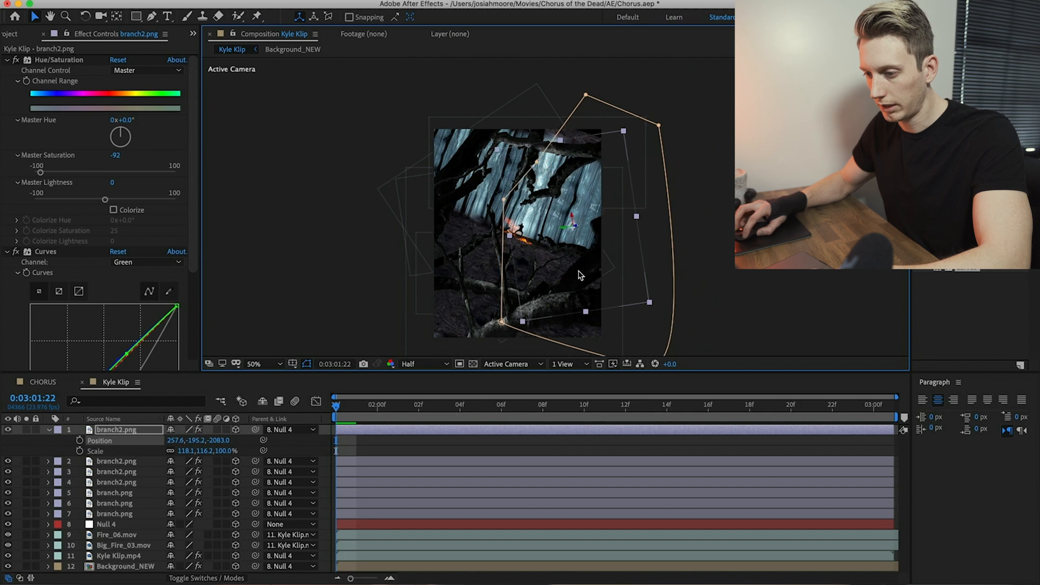
mouse_move(350, 407)
mouse_down()
mouse_move(425, 411)
mouse_move(362, 416)
mouse_up()
drag(575, 172, 596, 147)
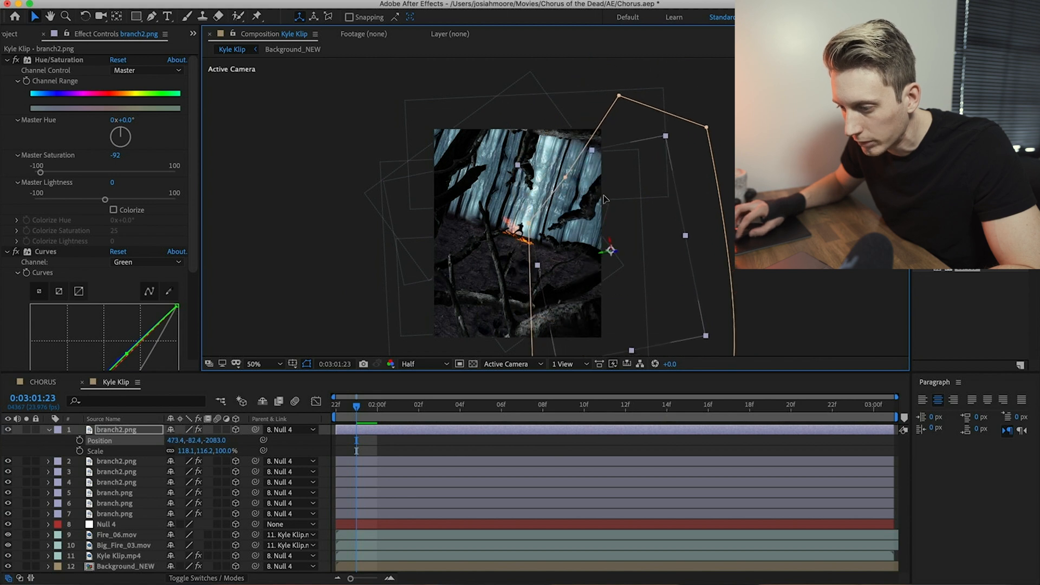
mouse_move(356, 406)
mouse_down()
mouse_move(458, 407)
mouse_move(347, 411)
mouse_move(472, 417)
mouse_move(323, 418)
mouse_move(489, 418)
mouse_move(346, 428)
mouse_move(380, 429)
mouse_move(357, 417)
mouse_up()
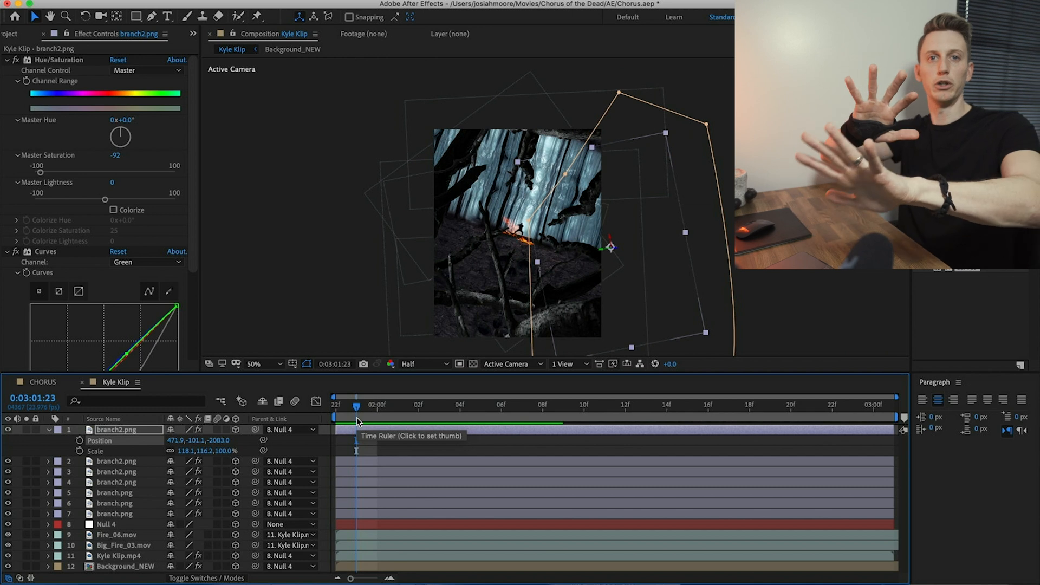
key(super+s)
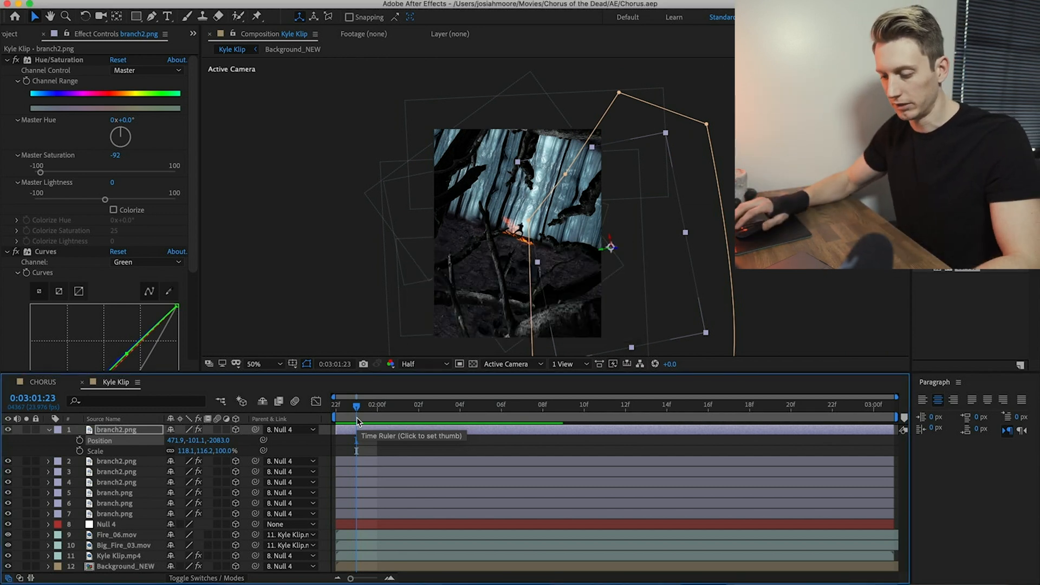
Step: Add a new adjustment layer above the branch layers and apply the Levels effect to it
key(slash)
key(comma)
key(period)
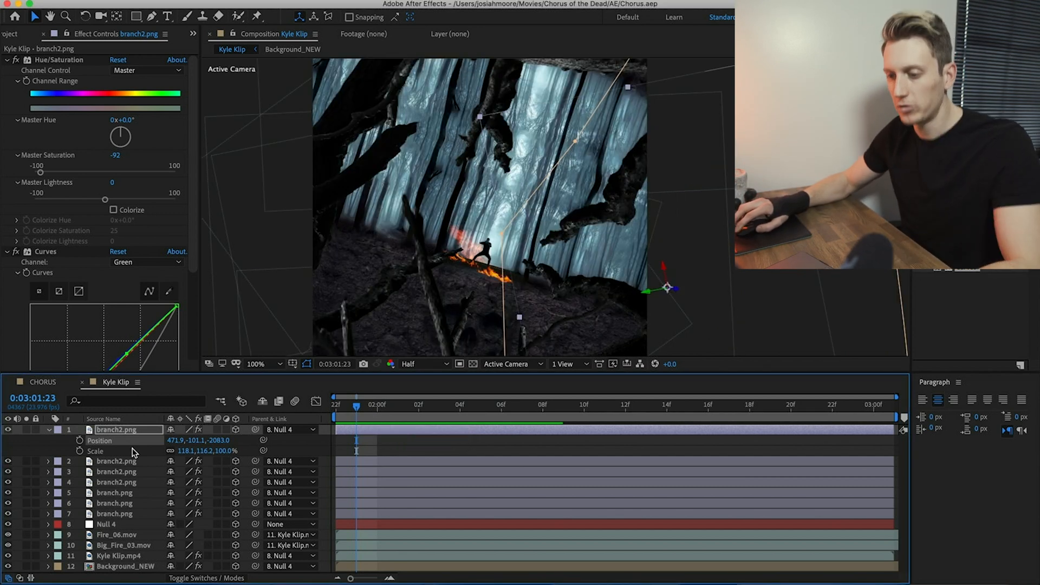
click(227, 2)
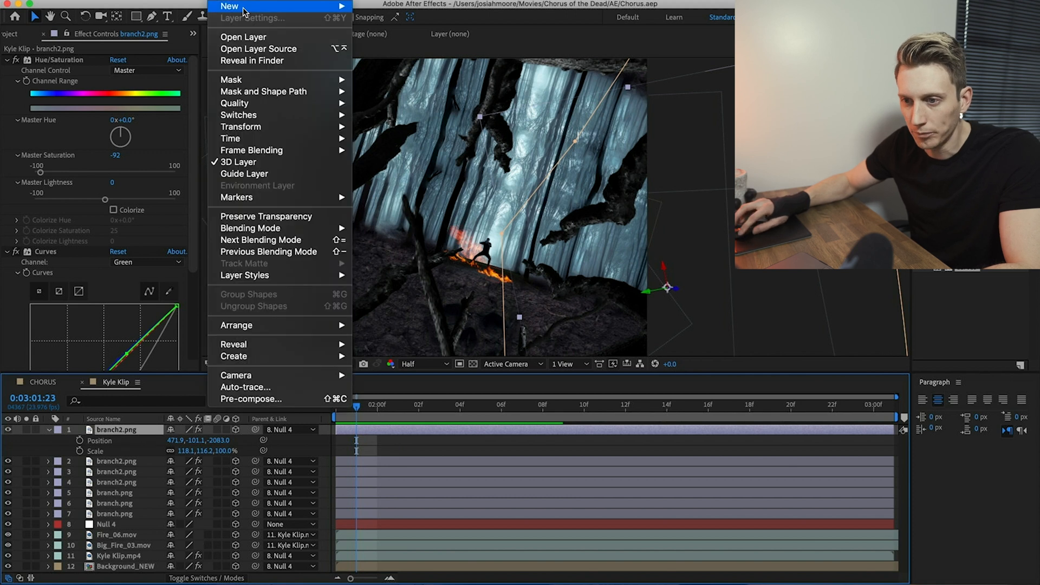
mouse_move(244, 7)
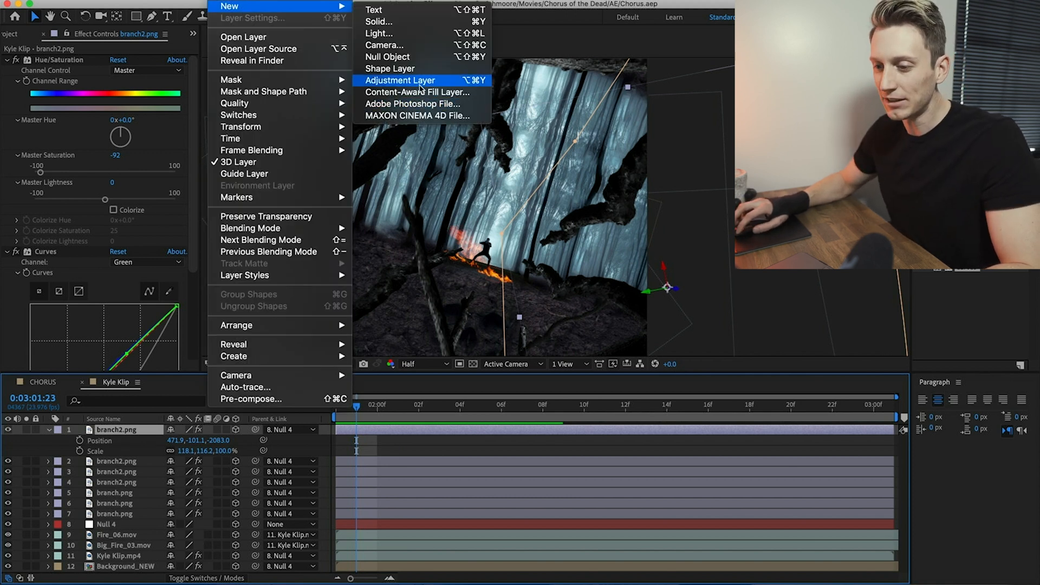
key(Return)
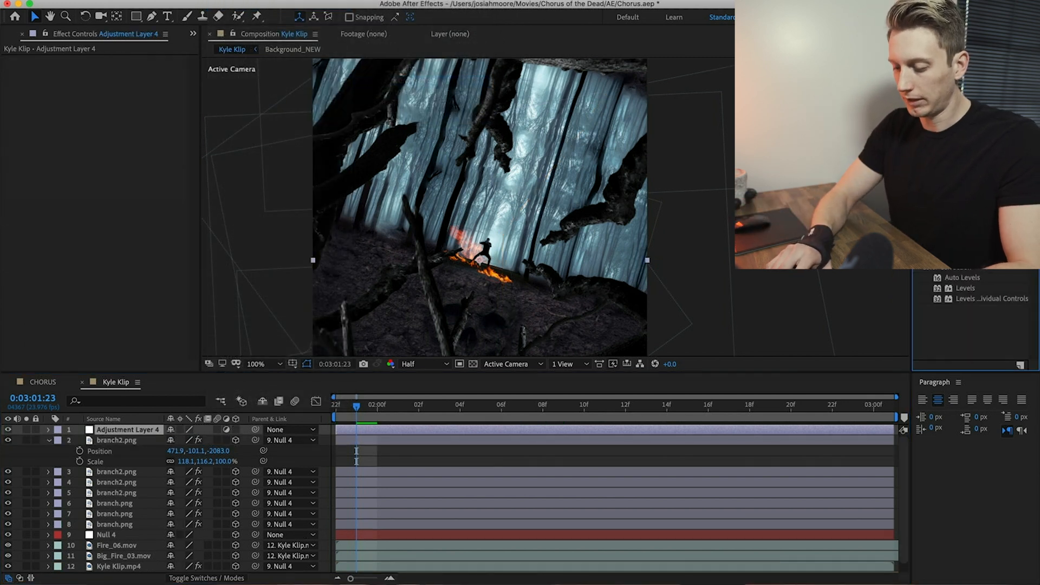
drag(964, 289, 119, 435)
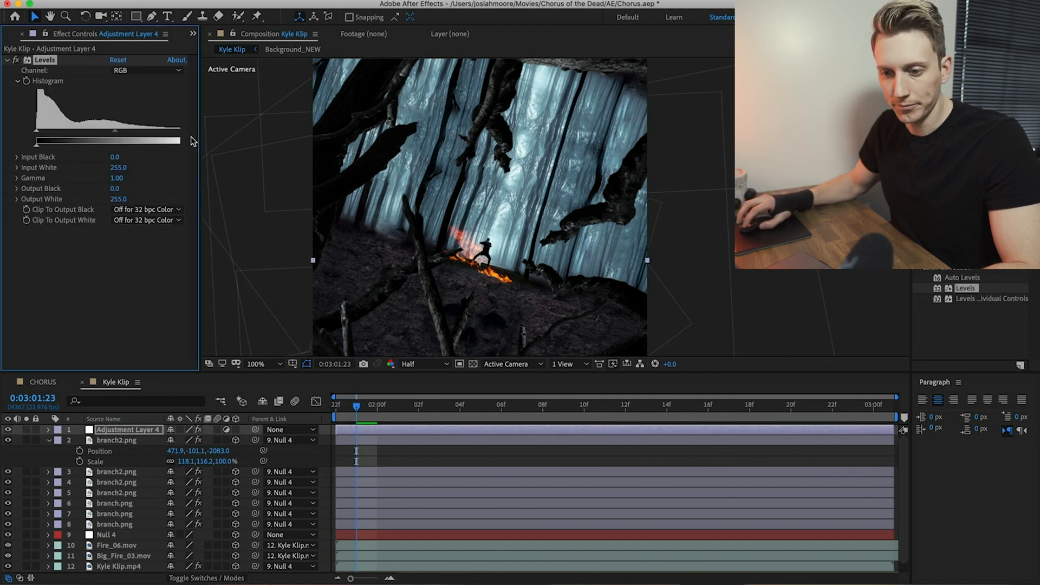
Step: Set the adjustment layer's Levels Output White to 115 and add a full-frame elliptical mask to it in Subtract mode
drag(199, 141, 200, 141)
drag(283, 140, 108, 156)
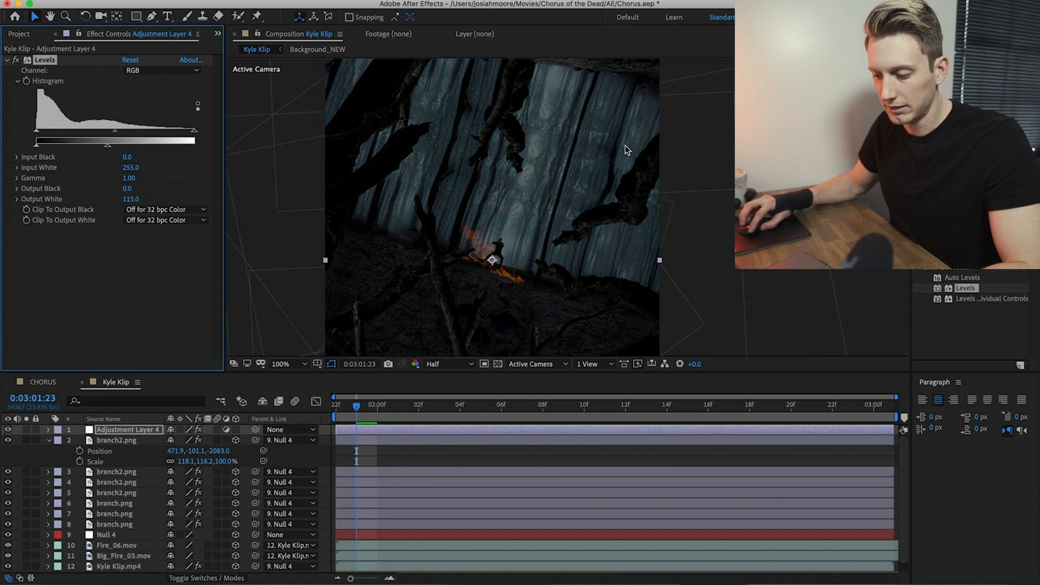
key(comma)
key(comma)
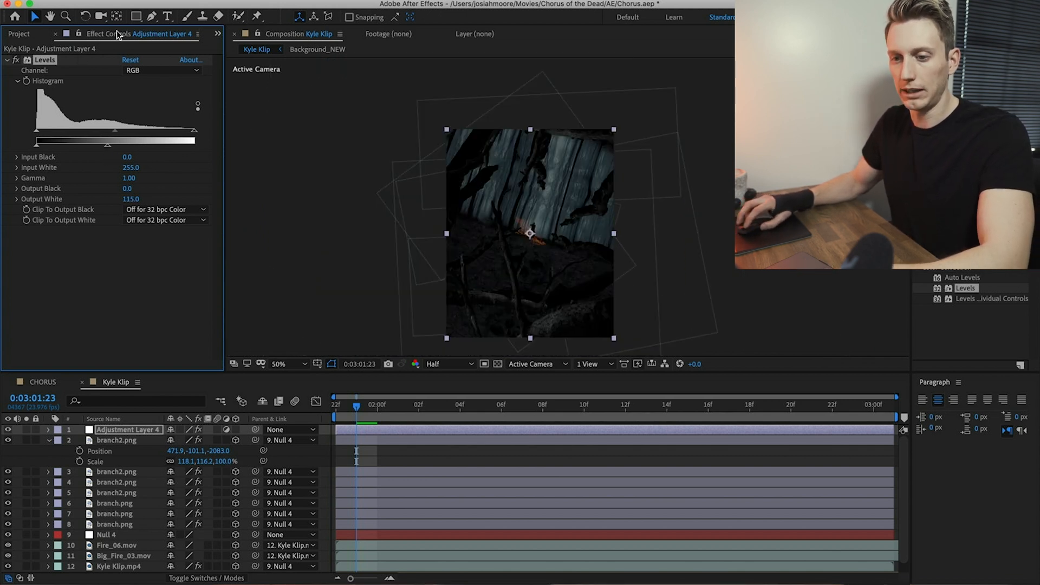
drag(136, 16, 212, 45)
double_click(136, 17)
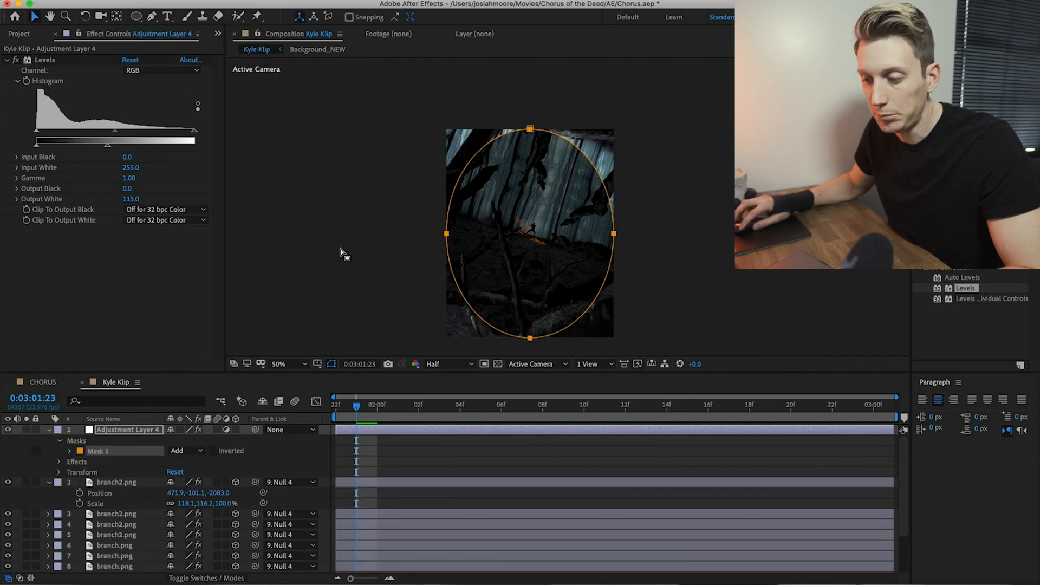
click(200, 452)
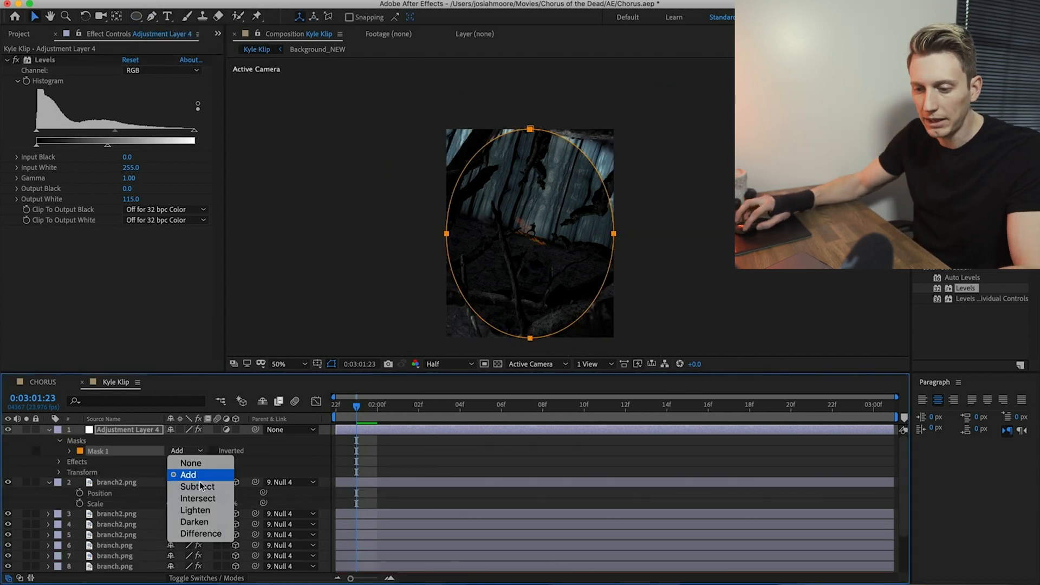
click(198, 485)
Step: Feather the adjustment layer's mask by 404 pixels and lower its Levels Output White to 80
key(f)
drag(192, 451, 314, 447)
drag(107, 145, 86, 150)
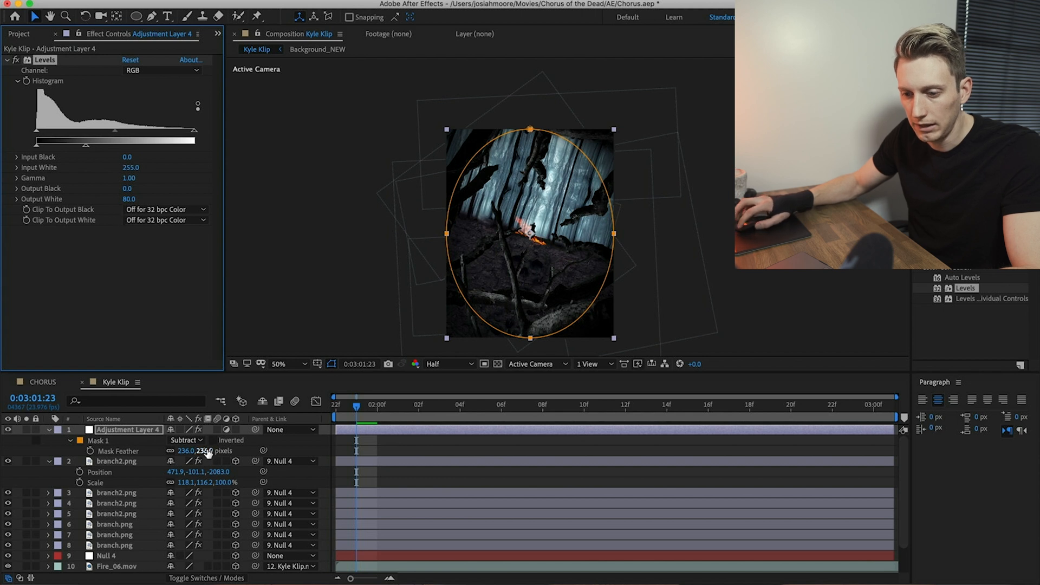
drag(208, 453, 237, 450)
drag(310, 449, 308, 450)
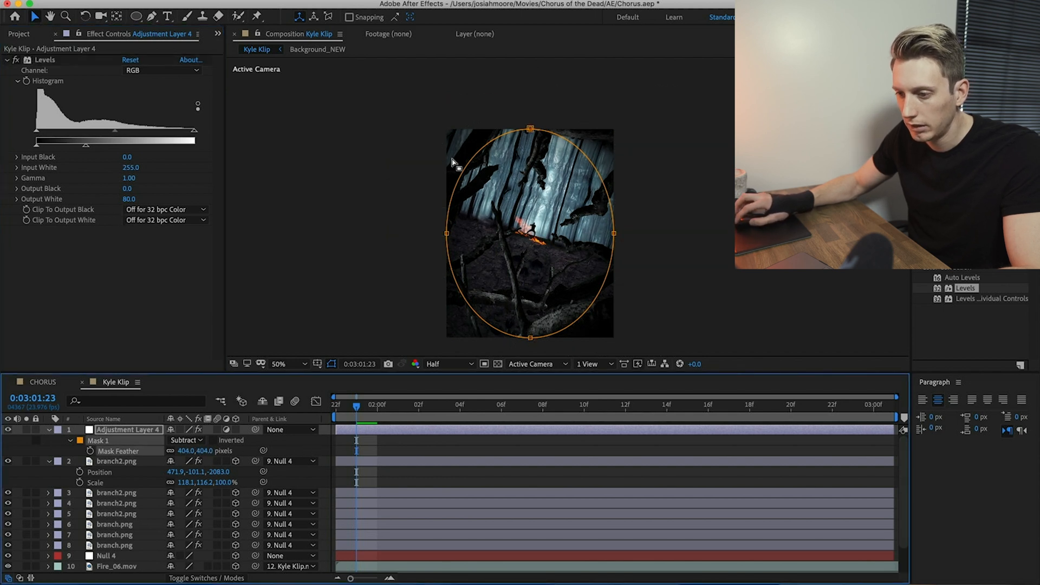
Step: Shrink the elliptical mask by pulling its four points slightly inward from the frame edges
scroll(534, 143, up, 2)
scroll(533, 142, down, 2)
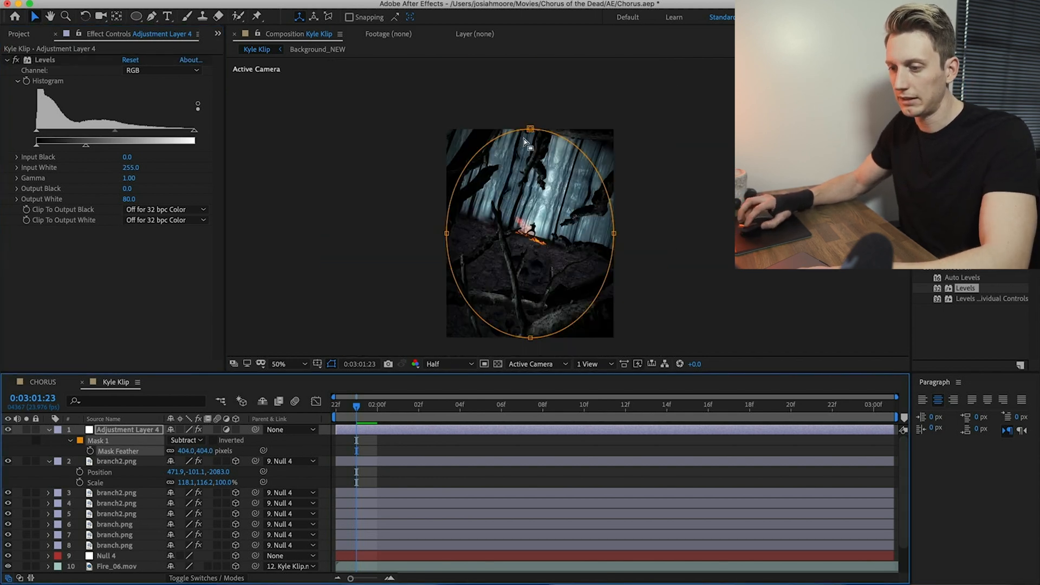
drag(530, 129, 533, 143)
drag(446, 233, 455, 236)
drag(614, 233, 596, 235)
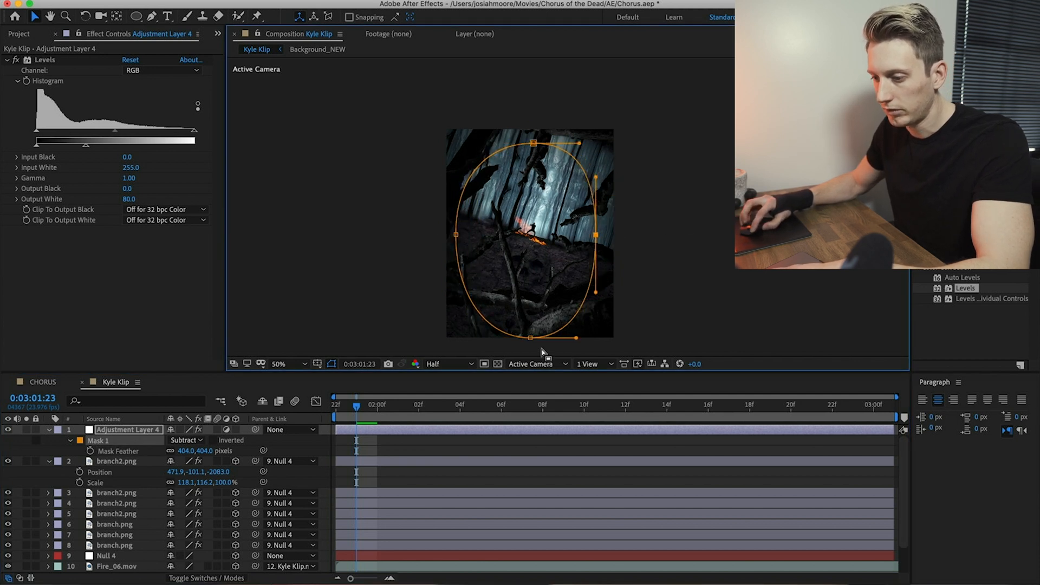
drag(530, 340, 529, 330)
drag(596, 235, 603, 235)
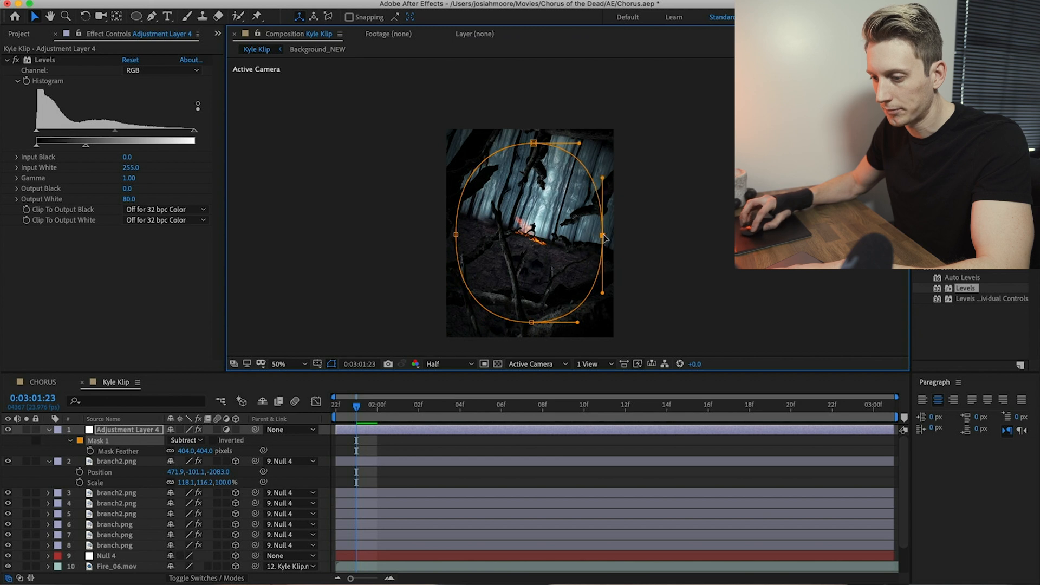
Step: Play back the composition to check the vignette and return to the first frame
key(period)
scroll(590, 286, down, 2)
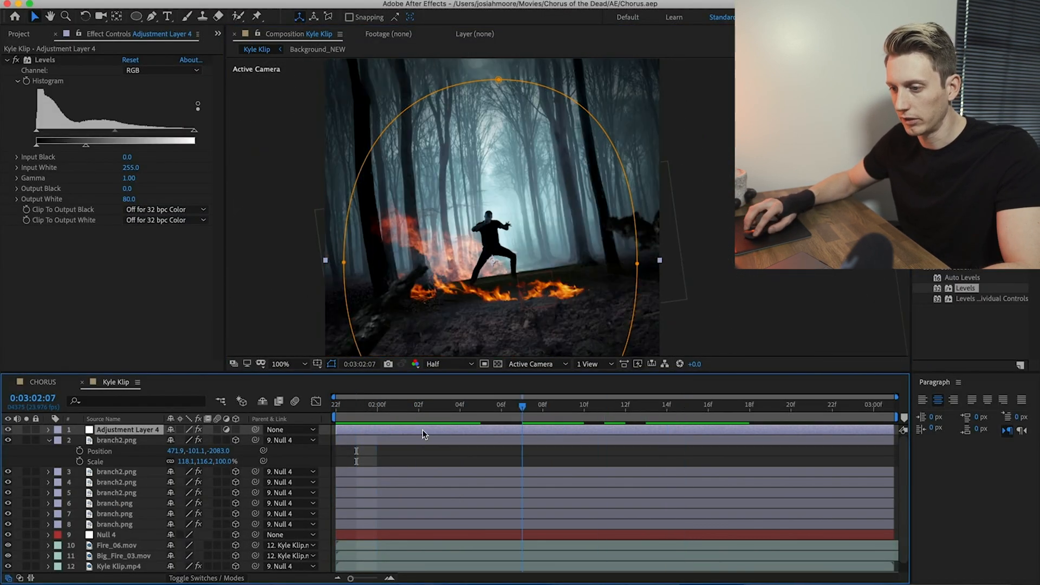
key(space)
drag(369, 435, 221, 412)
Step: Add Particles_14.mp4 from the FX folder as the top layer of the Kyle Klip composition
click(20, 34)
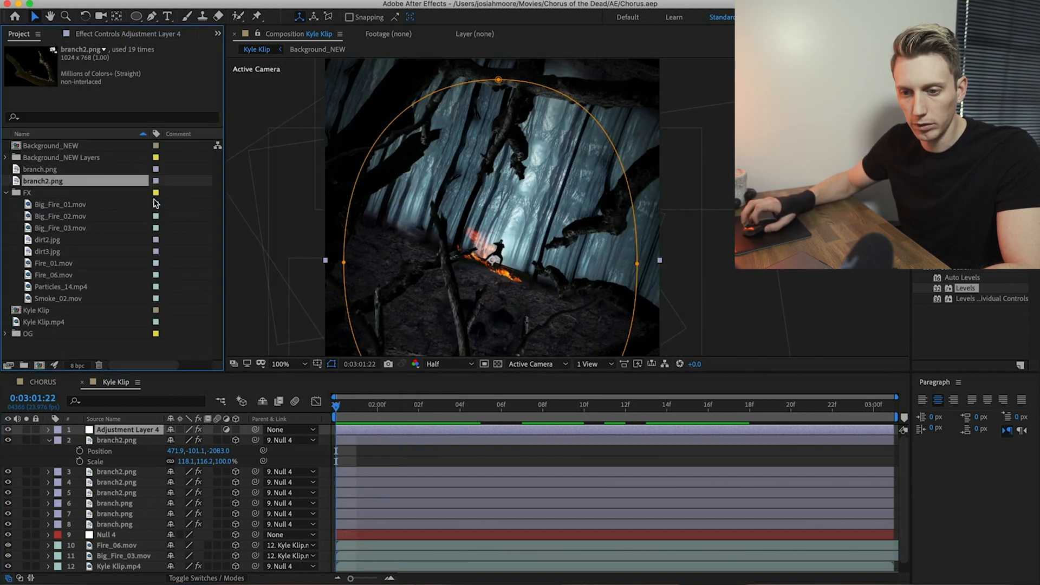
click(56, 288)
drag(56, 288, 131, 424)
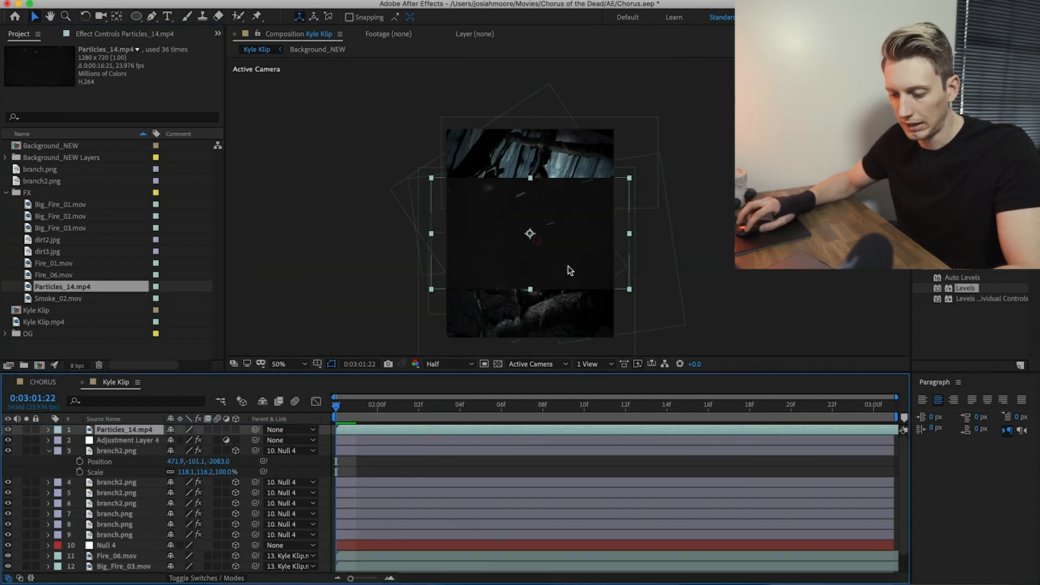
Step: Rotate the Particles_14.mp4 layer to -91° and scale it up to cover the whole frame
key(w)
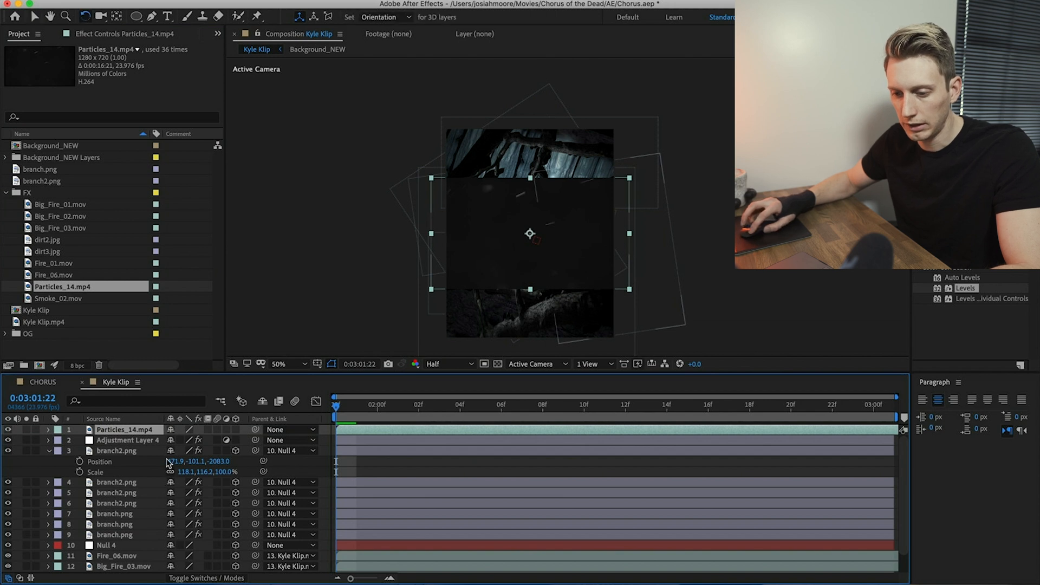
key(r)
drag(181, 441, 138, 445)
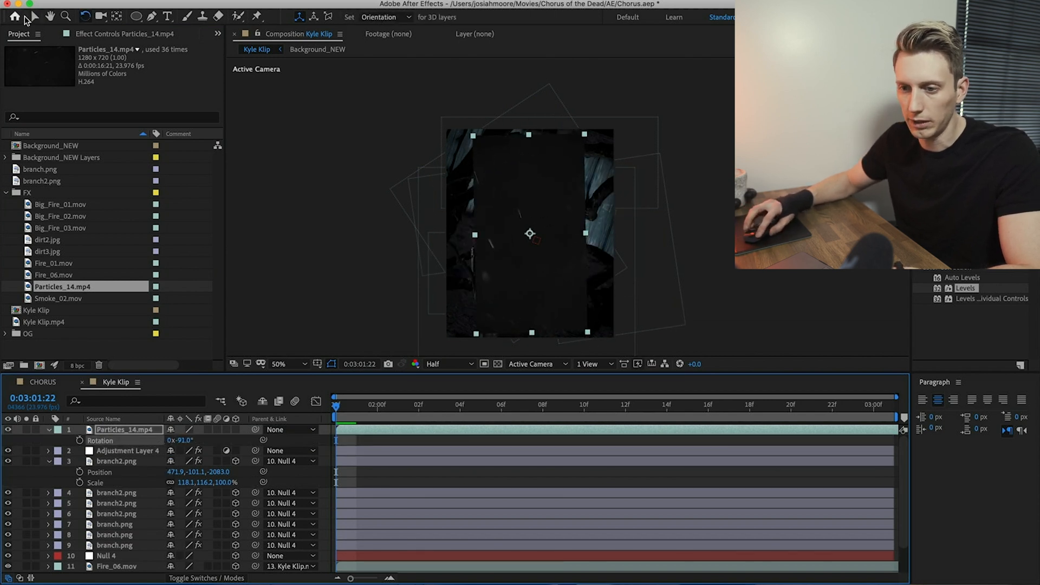
click(34, 17)
drag(589, 332, 620, 343)
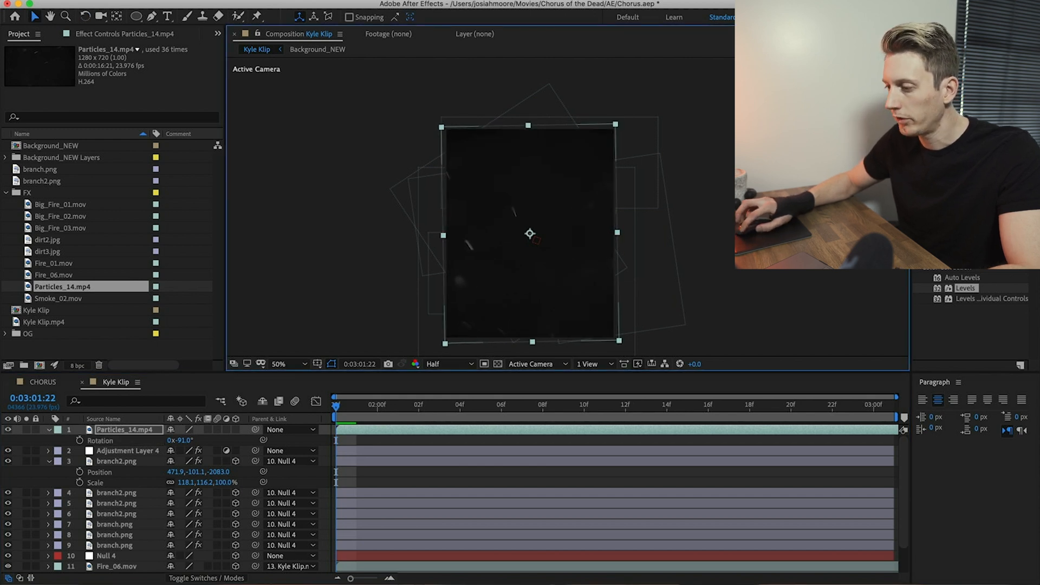
key(r)
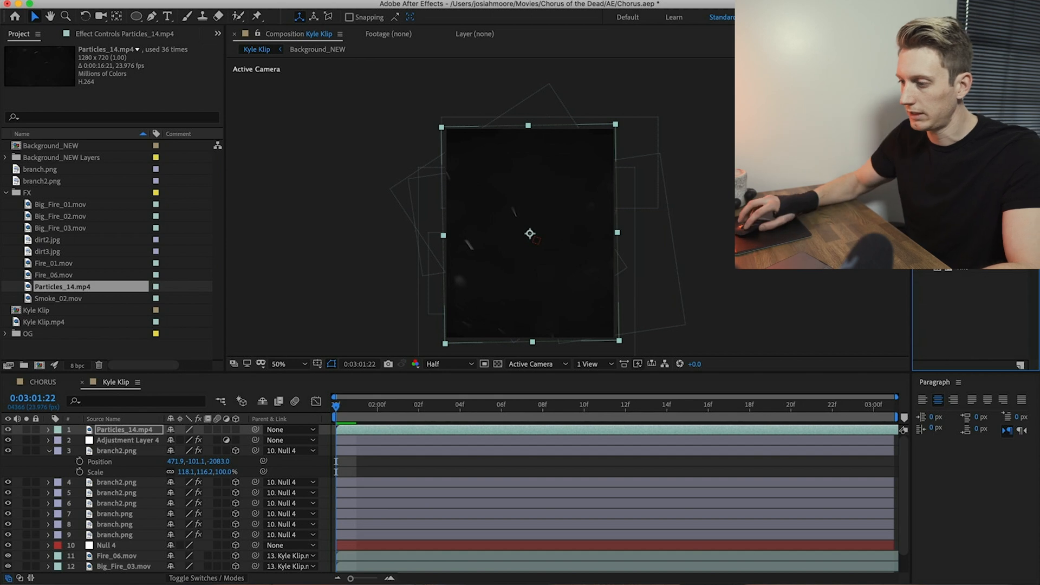
Step: Apply the Tint effect to the particles layer and map white to the orange-red FF3F00
drag(578, 406, 105, 431)
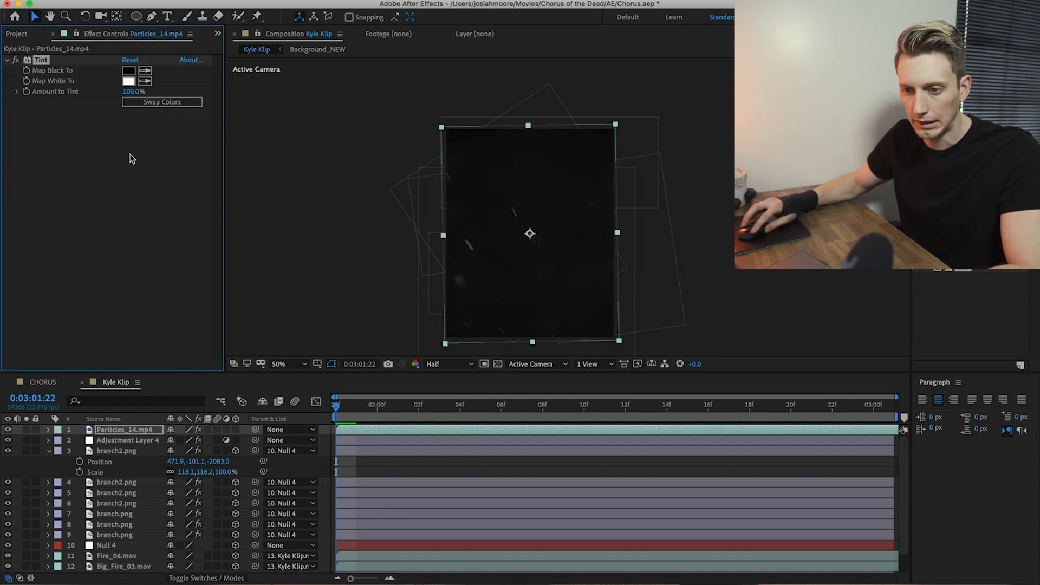
click(129, 81)
drag(196, 270, 223, 174)
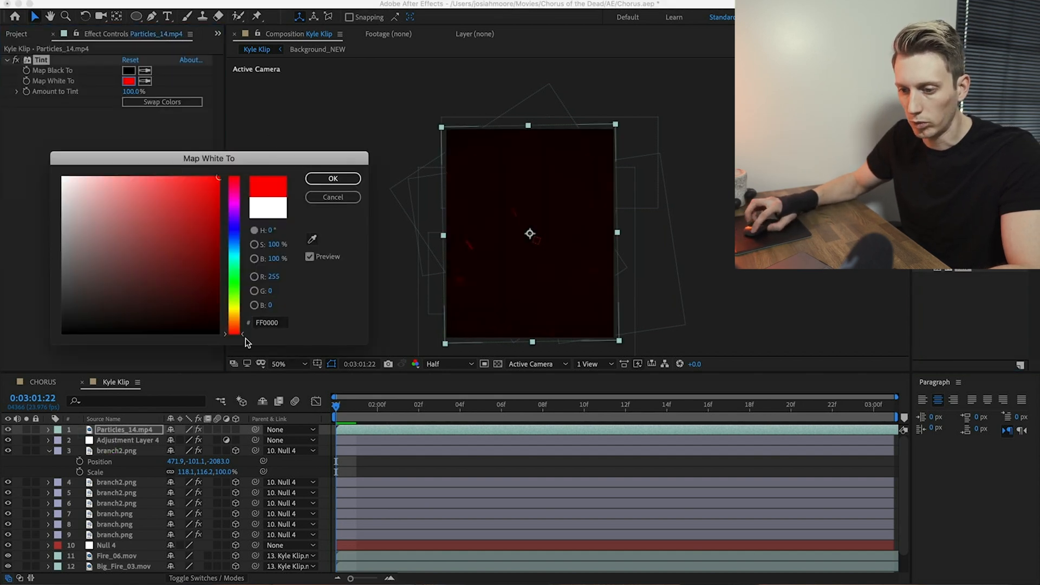
drag(242, 336, 242, 327)
click(343, 174)
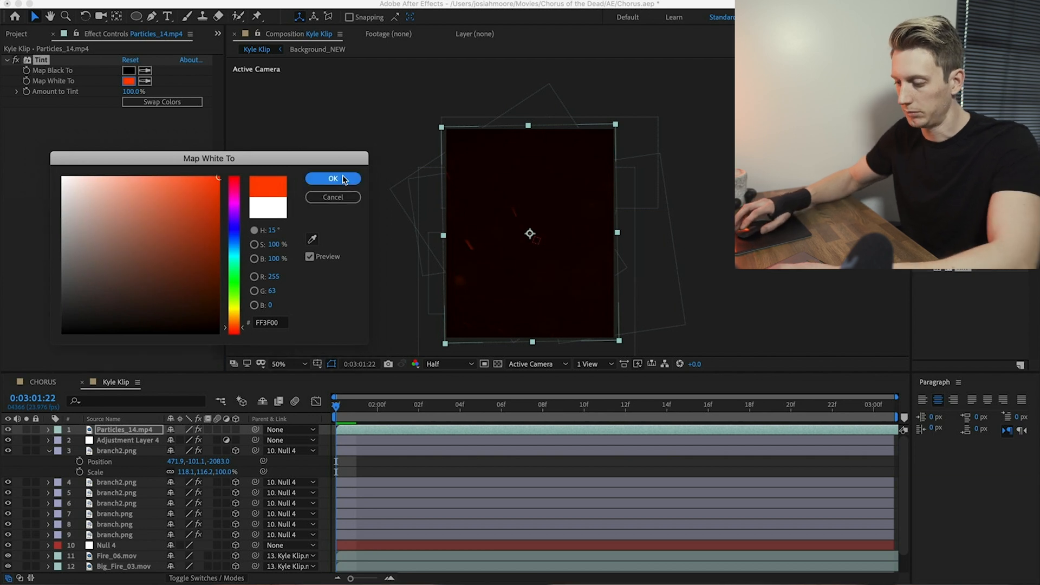
Step: Apply Levels to the particles layer with Input Black 16, Input White 200 and Gamma 1.12
scroll(457, 252, up, 1)
scroll(528, 232, down, 1)
scroll(483, 225, up, 1)
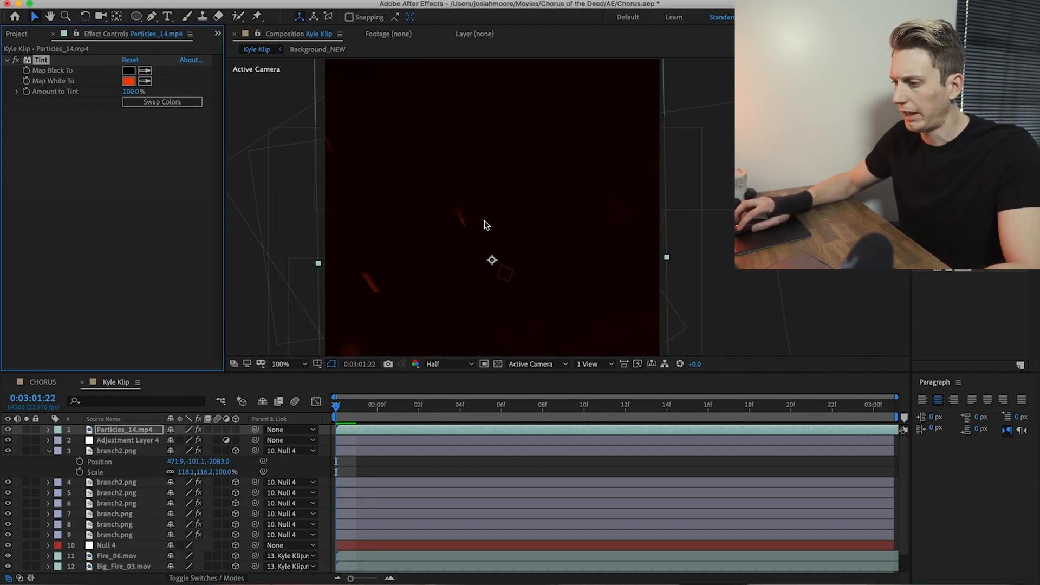
key(super+5)
text(levels)
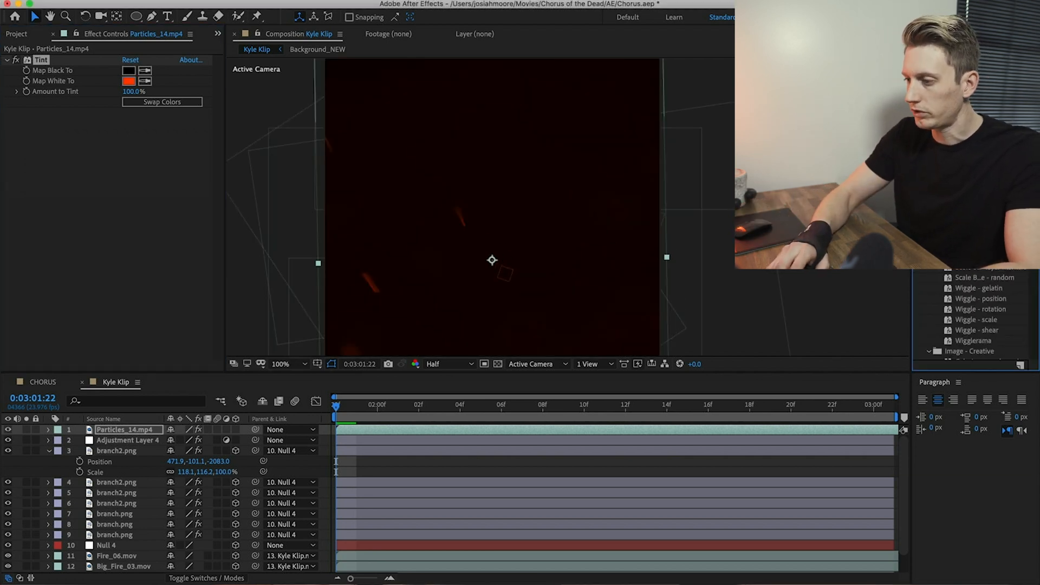
drag(967, 295, 179, 157)
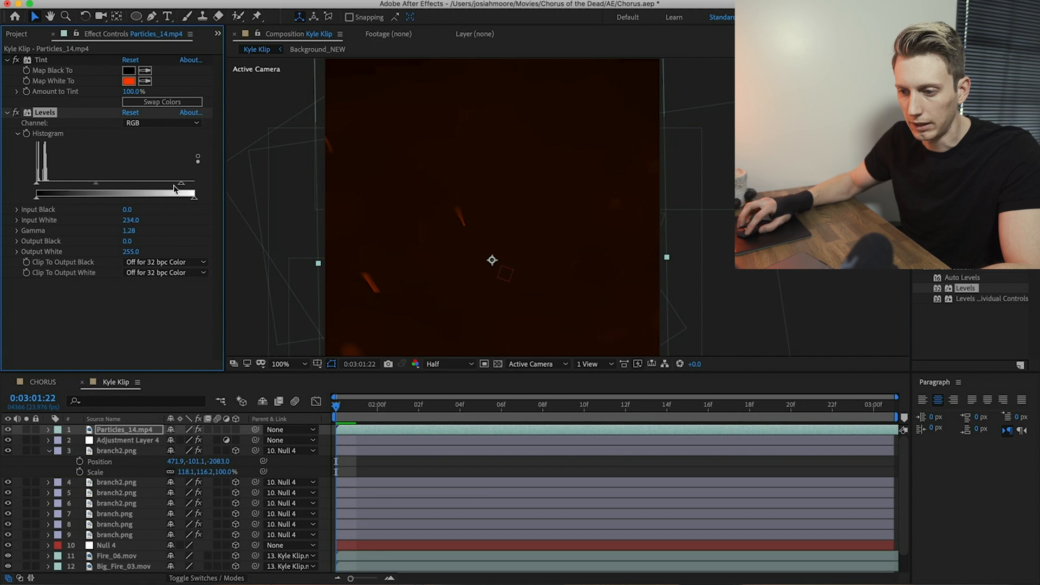
drag(90, 187, 37, 186)
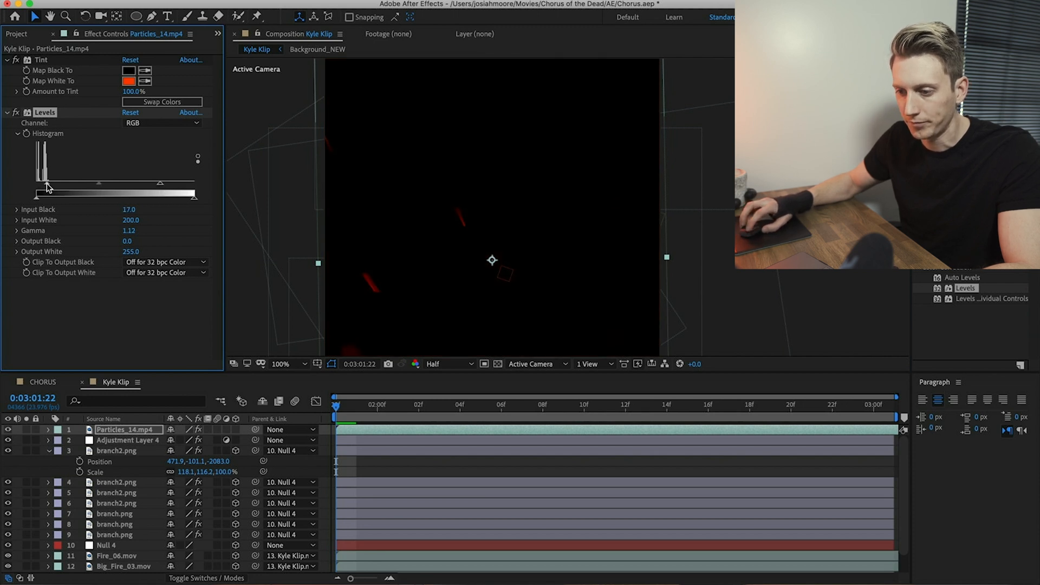
Step: Scrub through the tinted particles, save the project and play back the result
drag(355, 415, 479, 409)
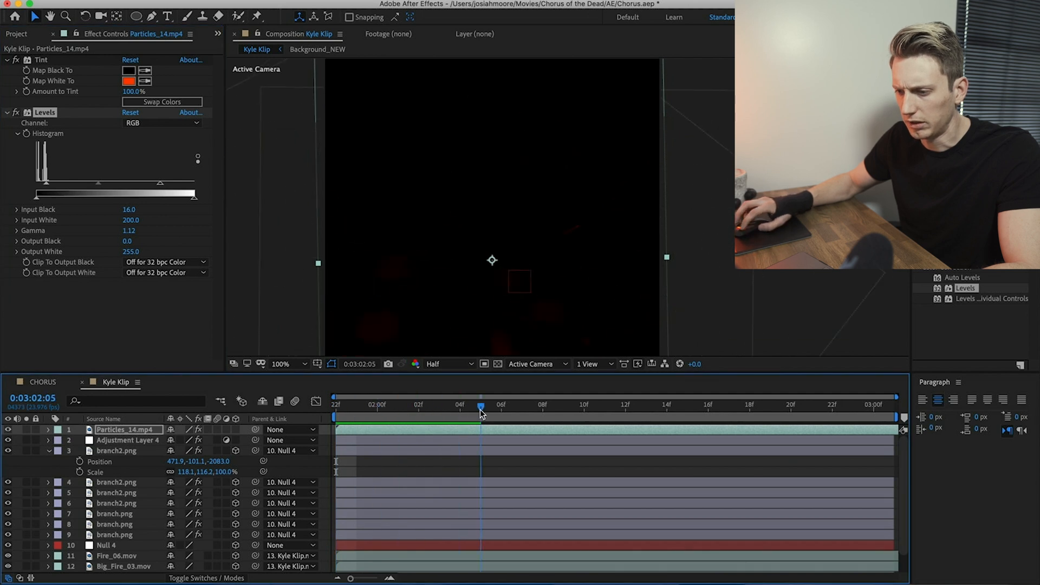
drag(447, 325, 464, 295)
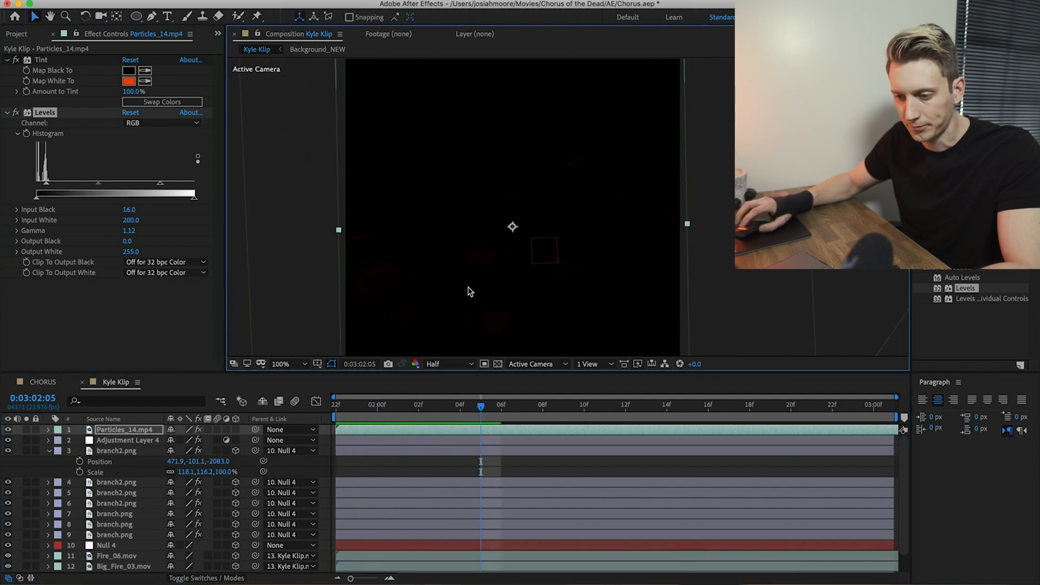
key(super+s)
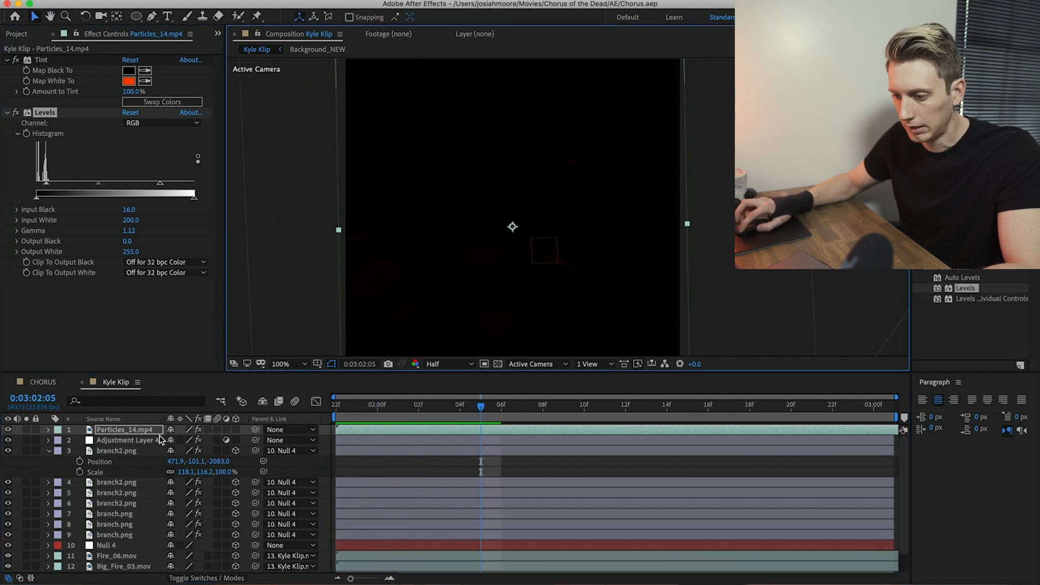
key(space)
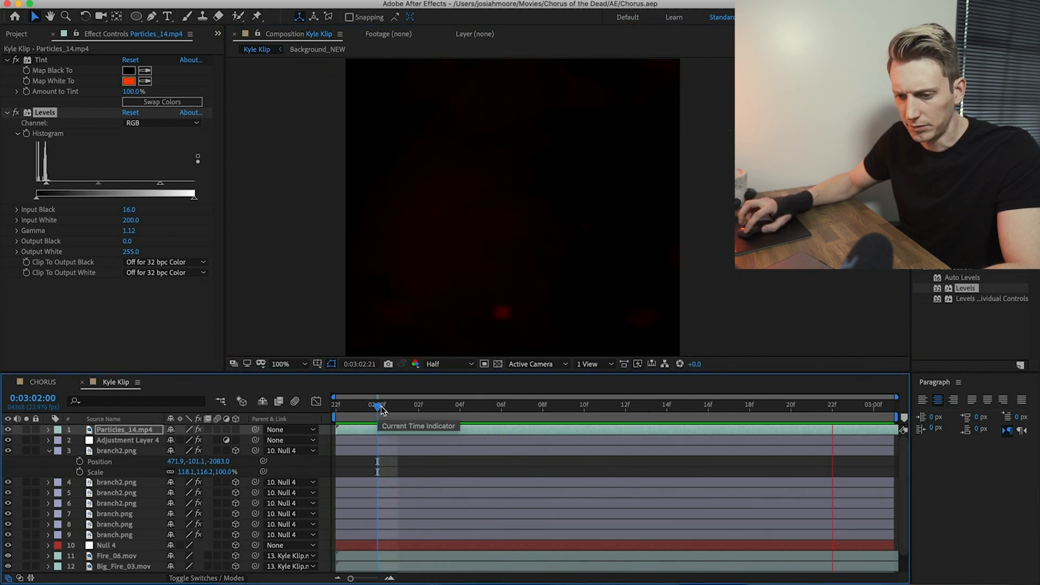
Step: Duplicate the Particles_14.mp4 layer and shift the upper copy earlier in time to offset its particles
click(104, 426)
key(super+d)
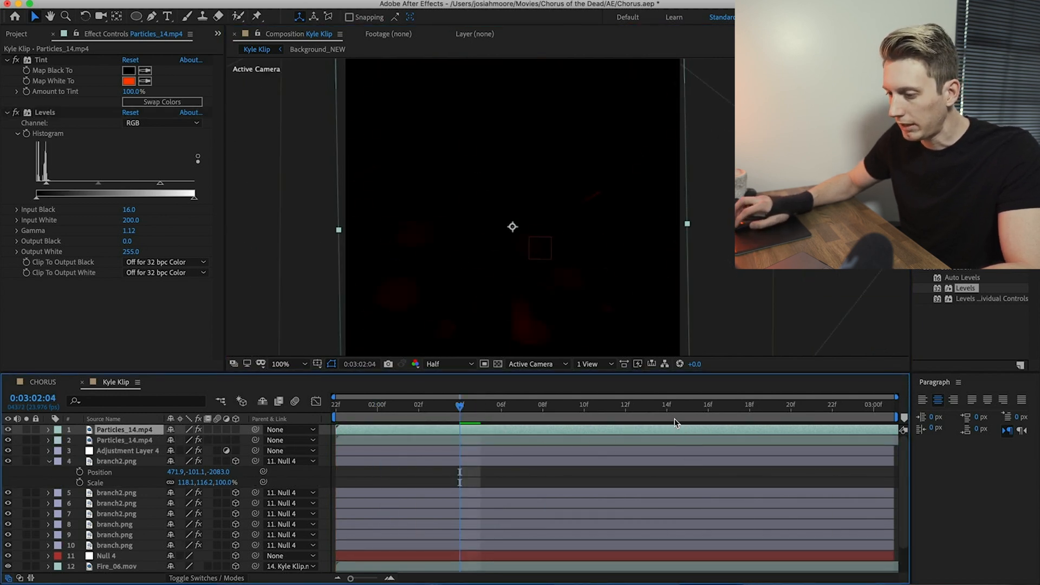
drag(653, 436, 464, 440)
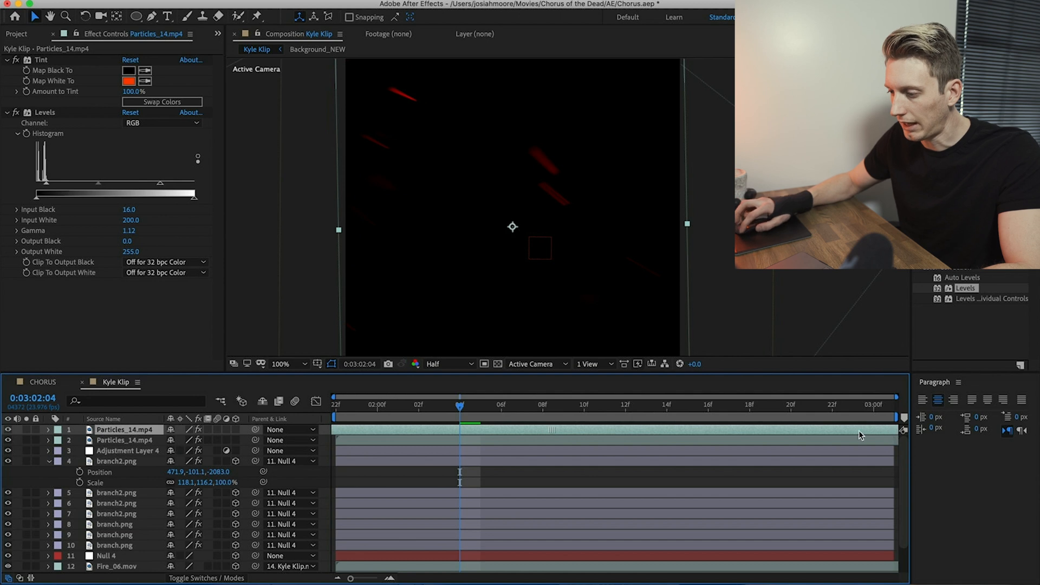
drag(783, 432, 463, 430)
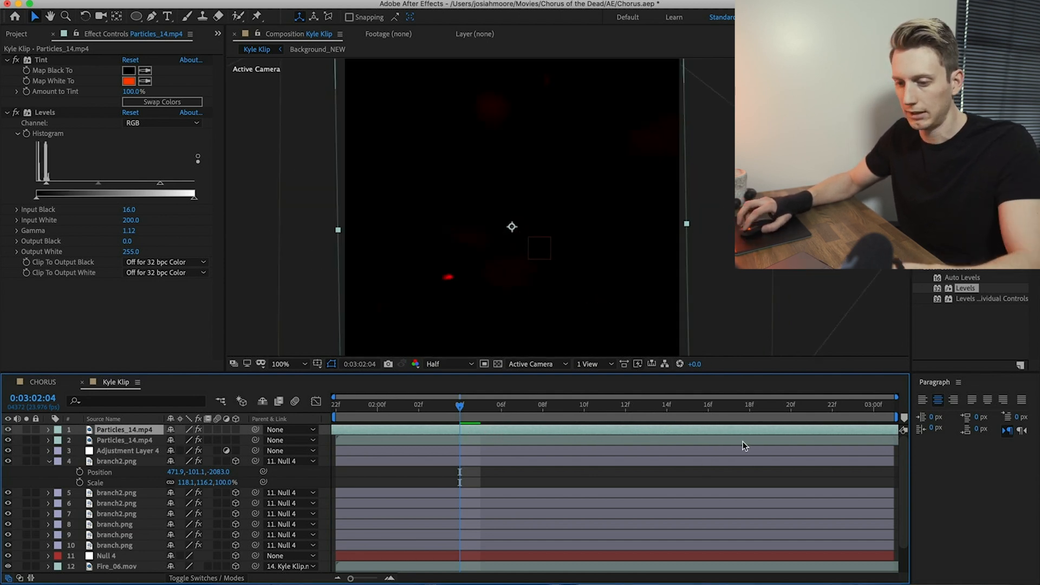
Step: Set the blending mode of both Particles_14.mp4 layers to Screen
shift+click(137, 442)
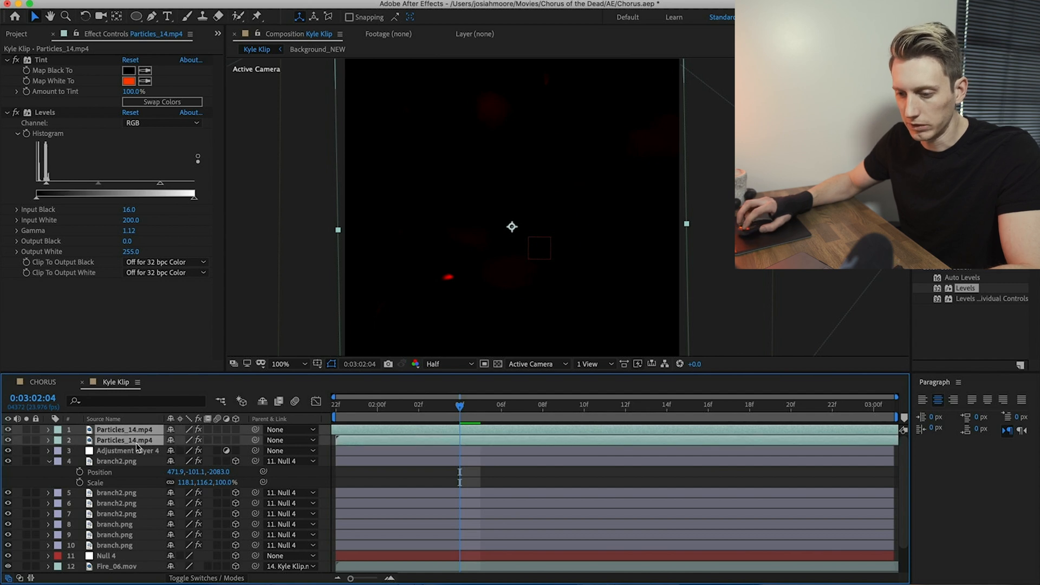
click(220, 578)
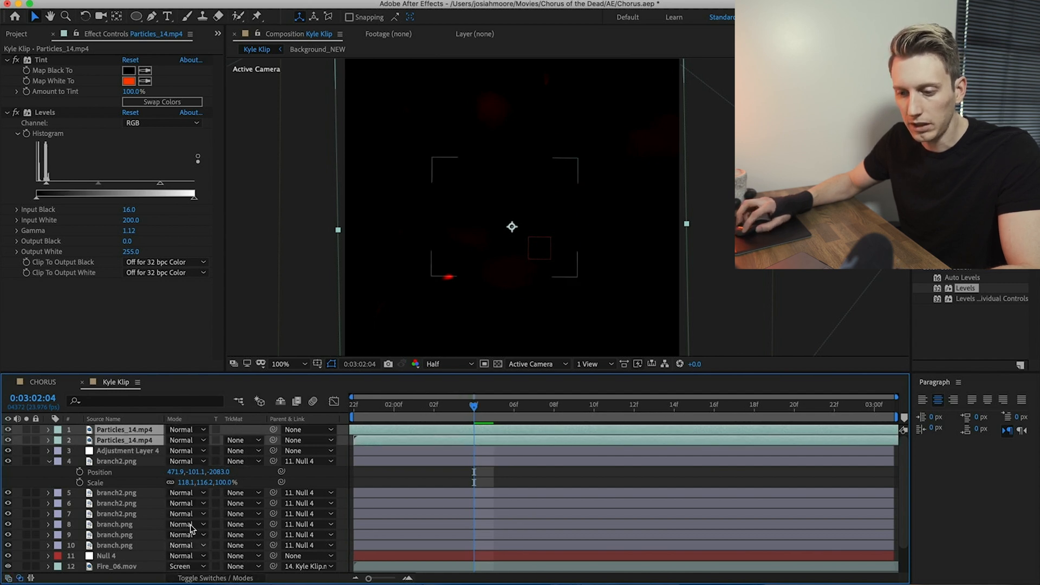
click(189, 429)
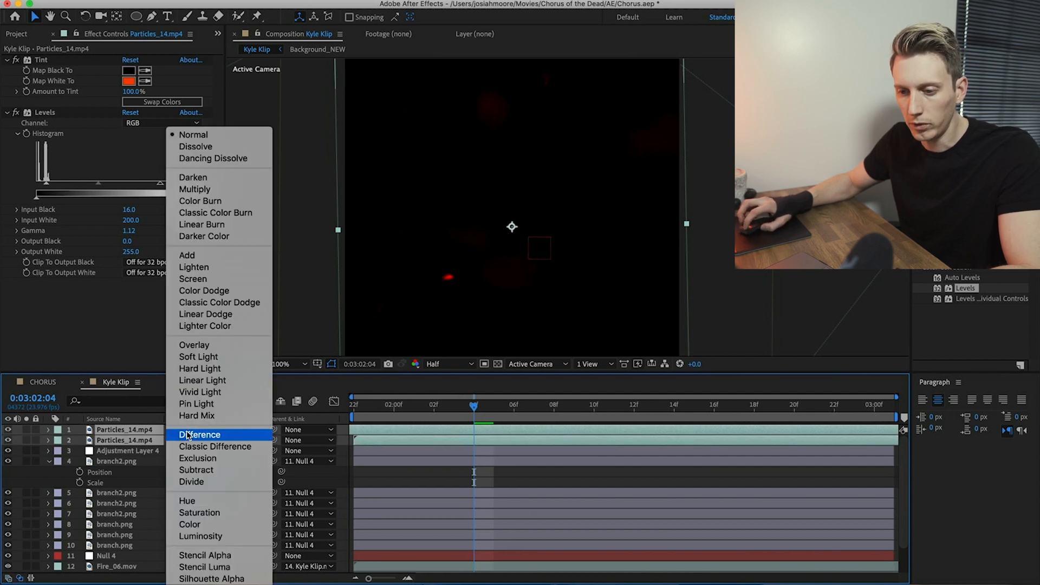
click(204, 286)
Step: Preview the composite with the glowing particles and save the project
click(512, 461)
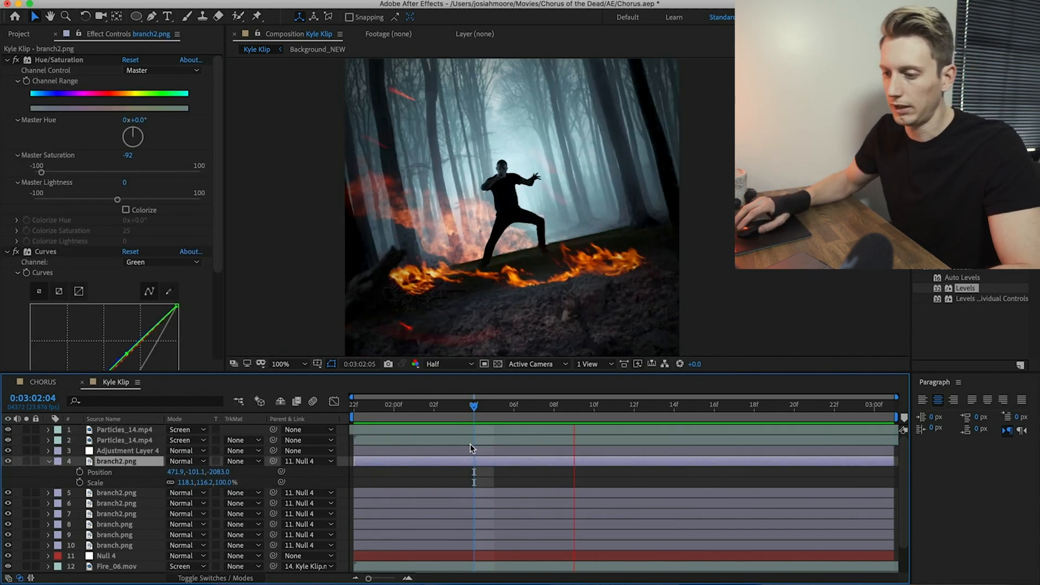
key(space)
key(super+s)
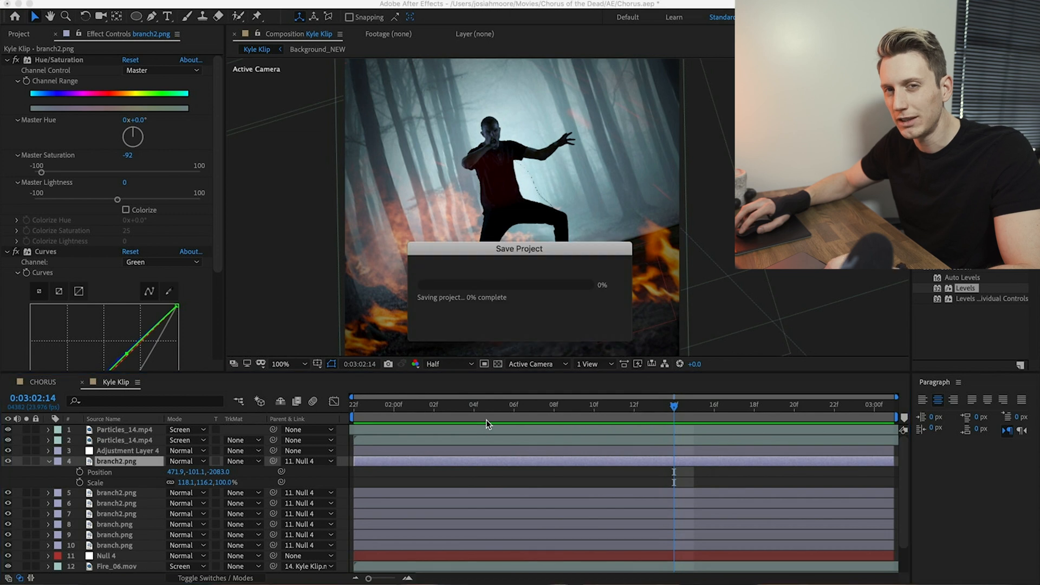
Step: Return to the start of the clip at 0:03:01:22 and add a new adjustment layer directly above Adjustment Layer 4
drag(467, 419, 355, 417)
click(113, 457)
click(112, 453)
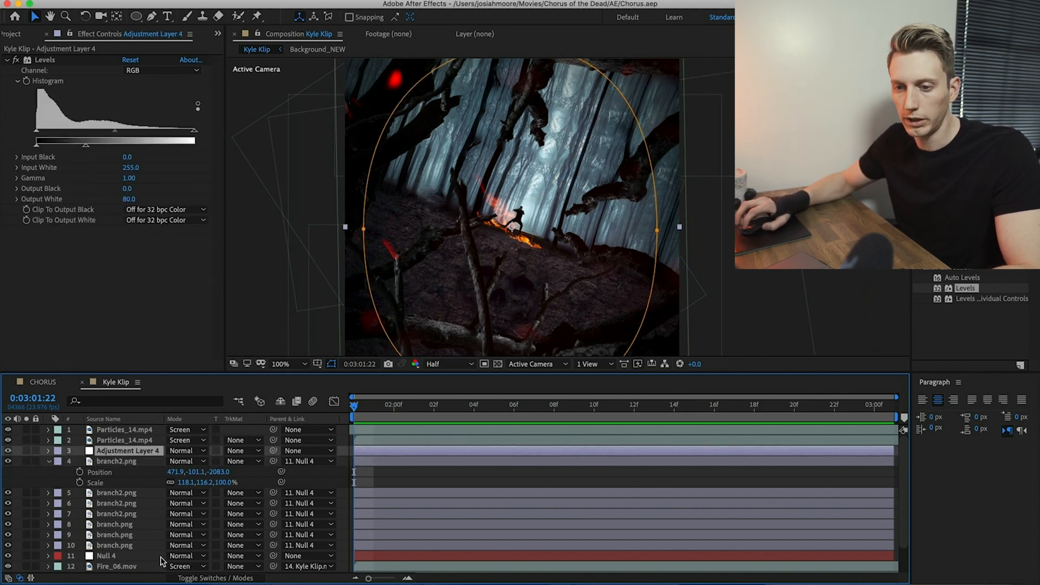
click(119, 431)
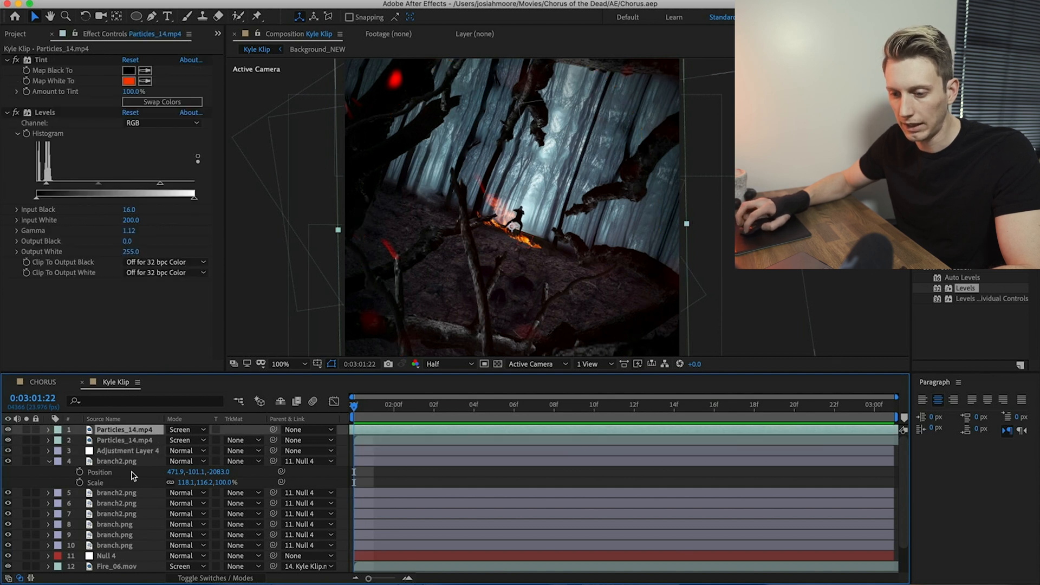
click(114, 453)
click(222, 0)
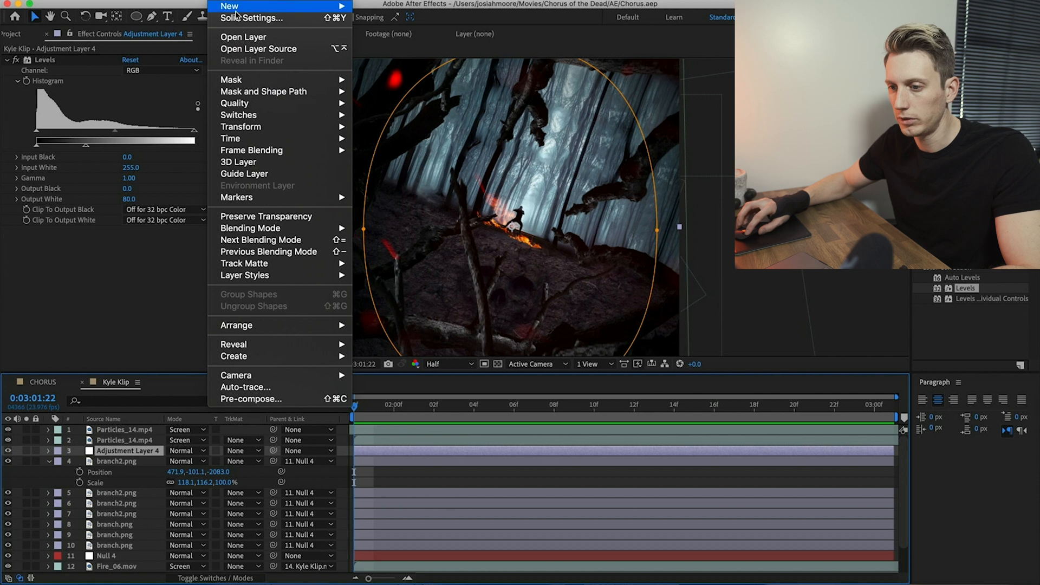
mouse_move(255, 6)
click(403, 82)
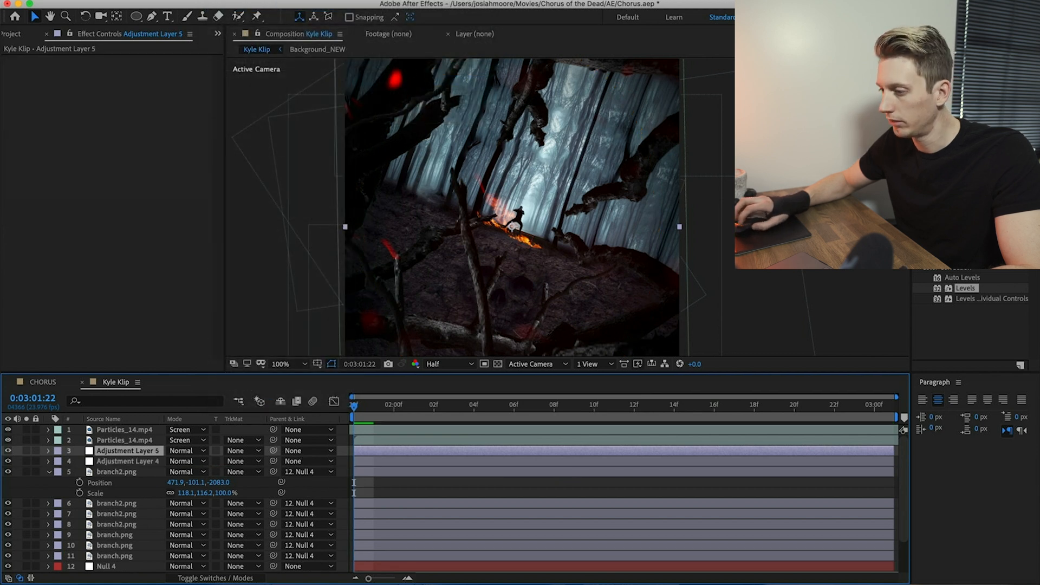
Step: Apply the Curves effect to Adjustment Layer 5 and shape its RGB curve into a gentle S with lifted highlights and lowered shadows
click(969, 243)
text(curv)
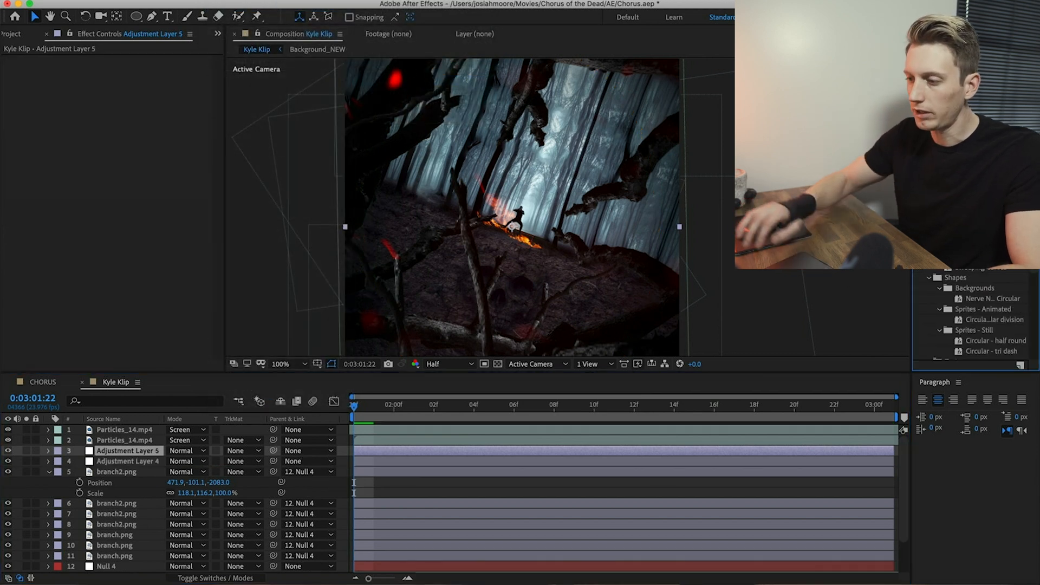
drag(953, 271, 146, 202)
drag(133, 157, 133, 151)
drag(69, 223, 68, 230)
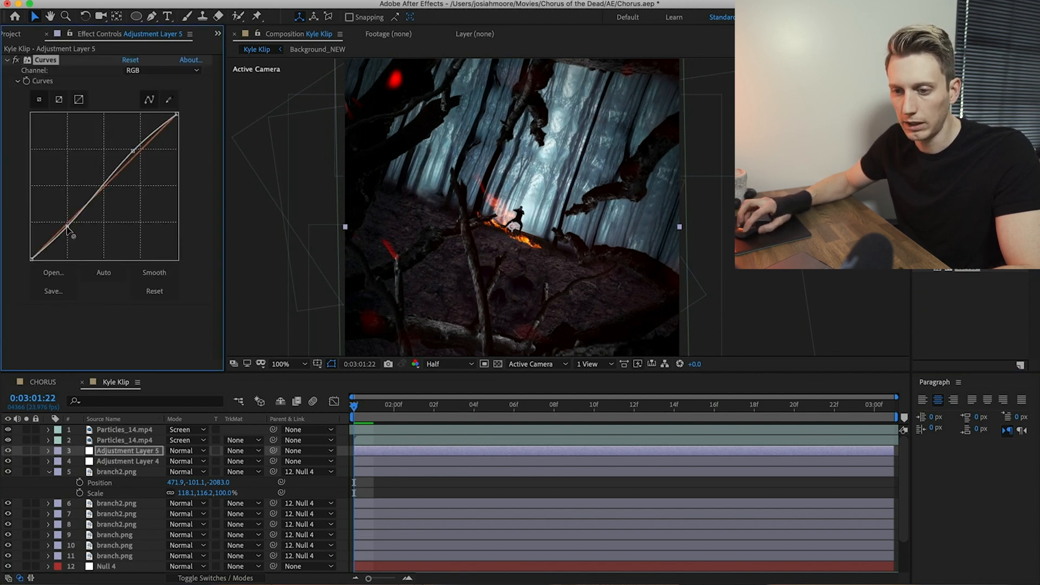
Step: Lower the white point of the RGB curve to mute the brightest highlights, and save the project
drag(176, 116, 204, 130)
key(period)
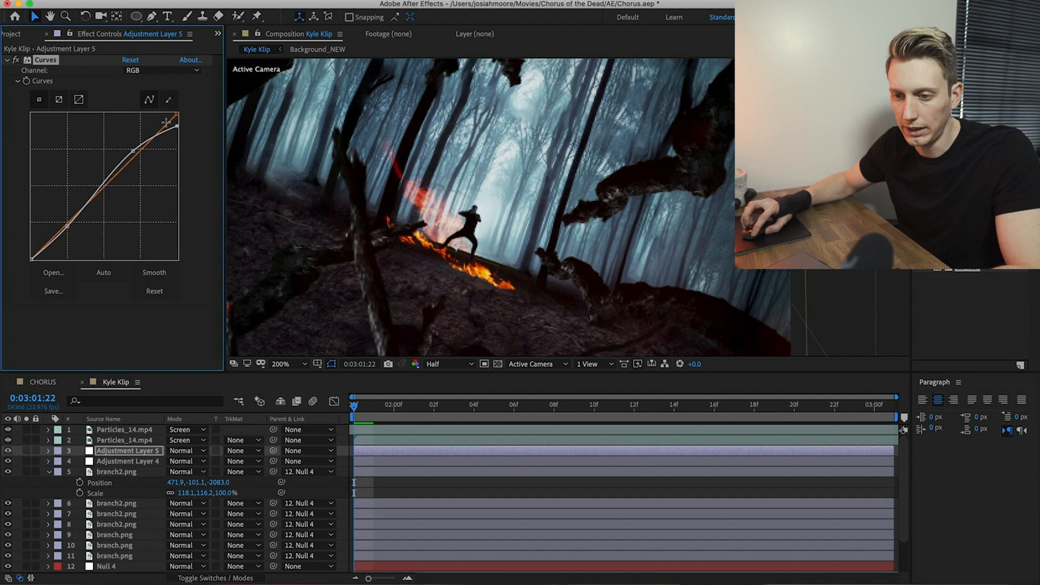
mouse_move(183, 135)
mouse_down()
mouse_move(187, 146)
mouse_move(185, 118)
mouse_move(197, 153)
mouse_move(201, 138)
mouse_up()
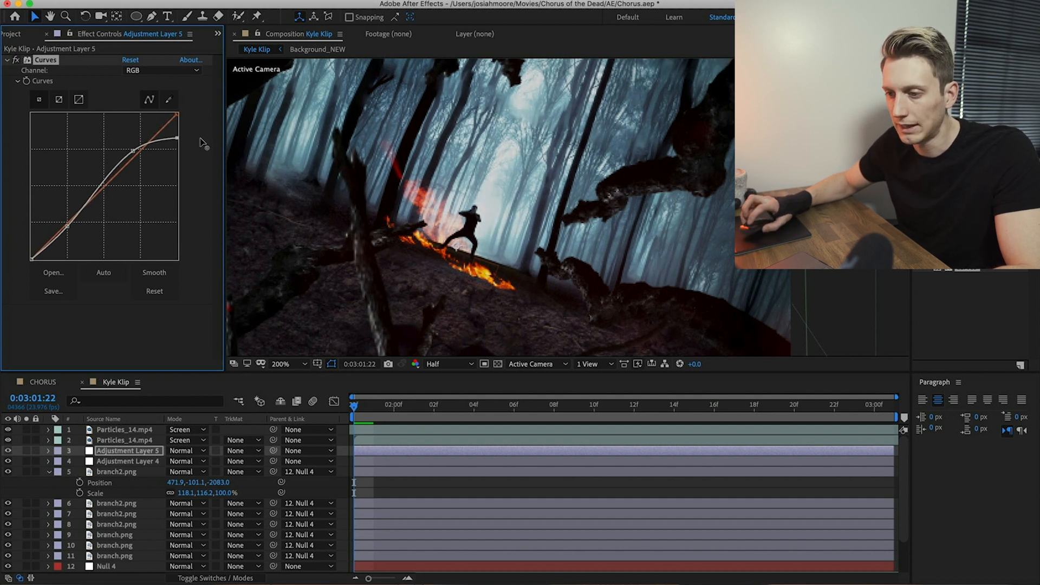
key(super+s)
Step: Raise the Red channel curve of Adjustment Layer 5 above the diagonal to warm the scene
click(162, 70)
click(142, 88)
drag(135, 159, 130, 153)
drag(180, 128, 178, 114)
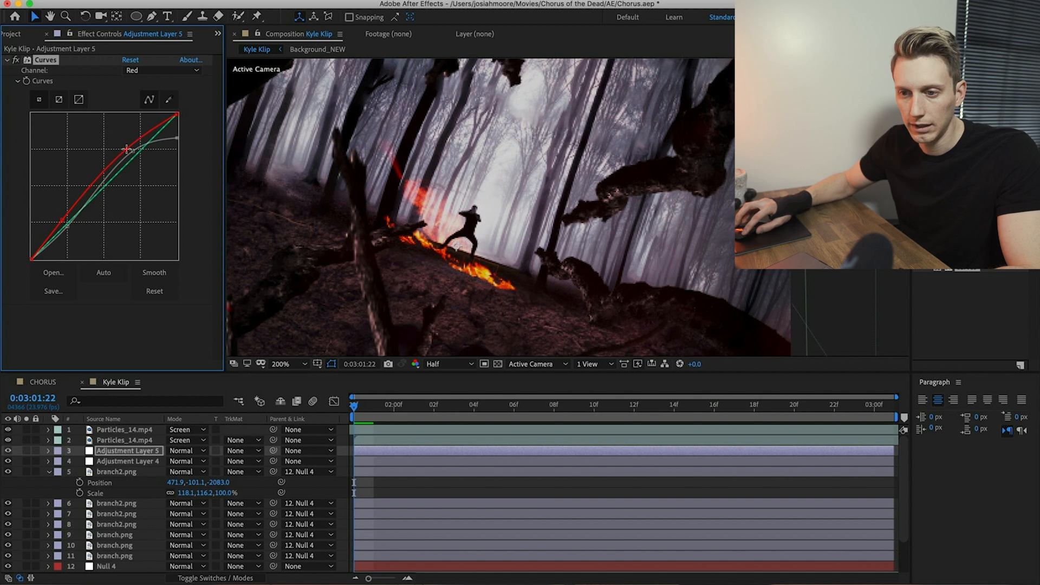
Step: Lift the midtones of the Green channel curve slightly
click(162, 71)
click(142, 99)
mouse_move(110, 181)
mouse_down()
mouse_move(115, 190)
mouse_move(104, 184)
mouse_up()
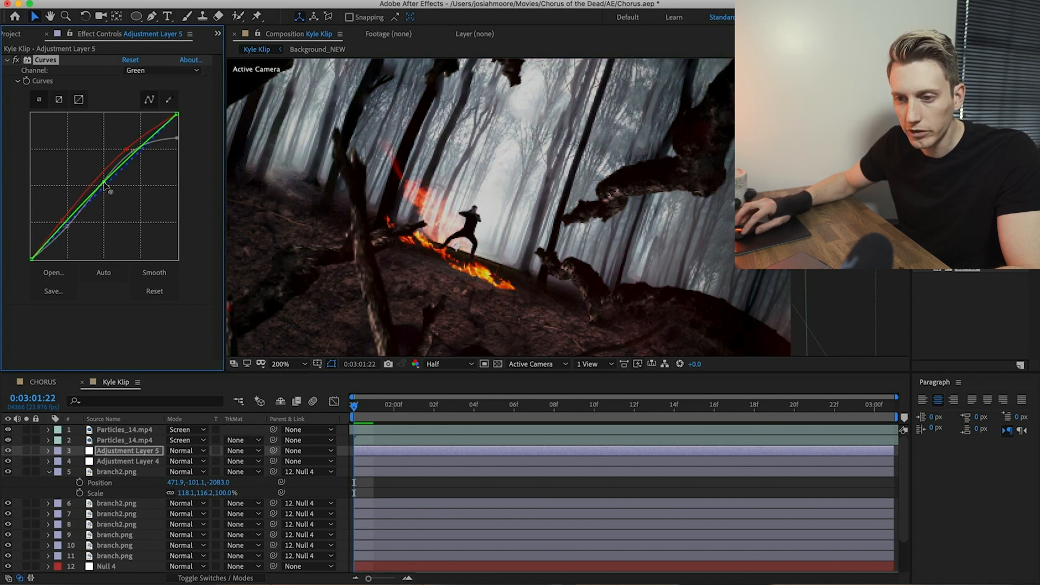
Step: Pull down the midtones of the Blue channel curve to shift the scene towards yellow, and check the grade around the figure
click(134, 71)
click(142, 113)
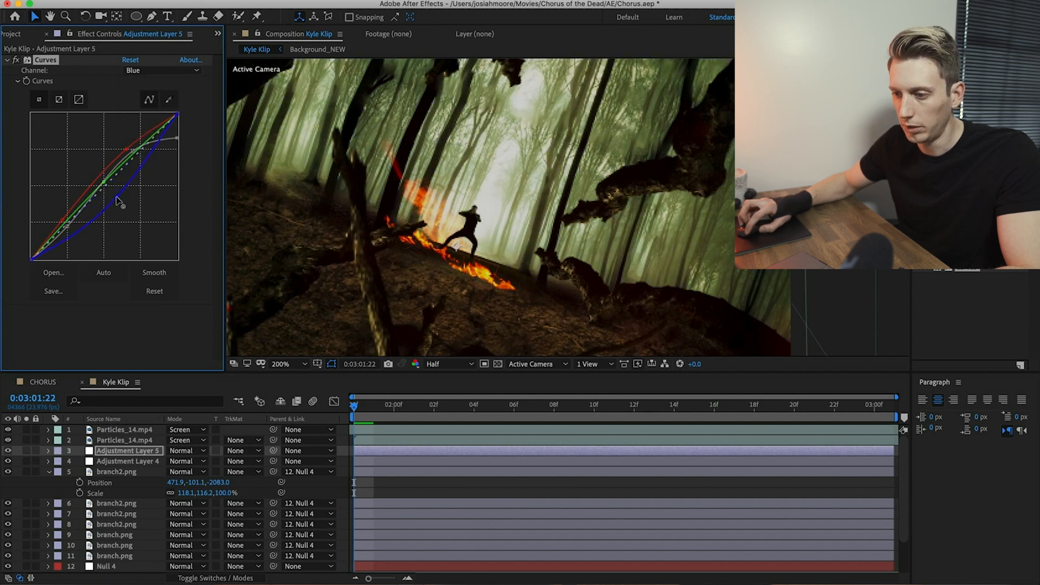
drag(112, 194, 115, 200)
scroll(456, 267, down, 3)
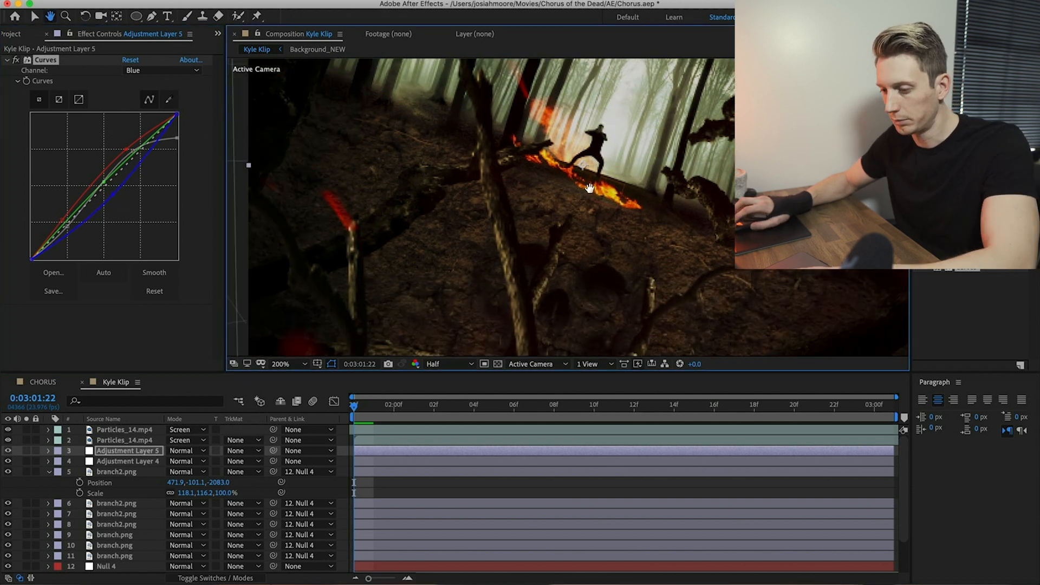
scroll(578, 209, up, 1)
drag(577, 209, 520, 242)
drag(112, 196, 113, 198)
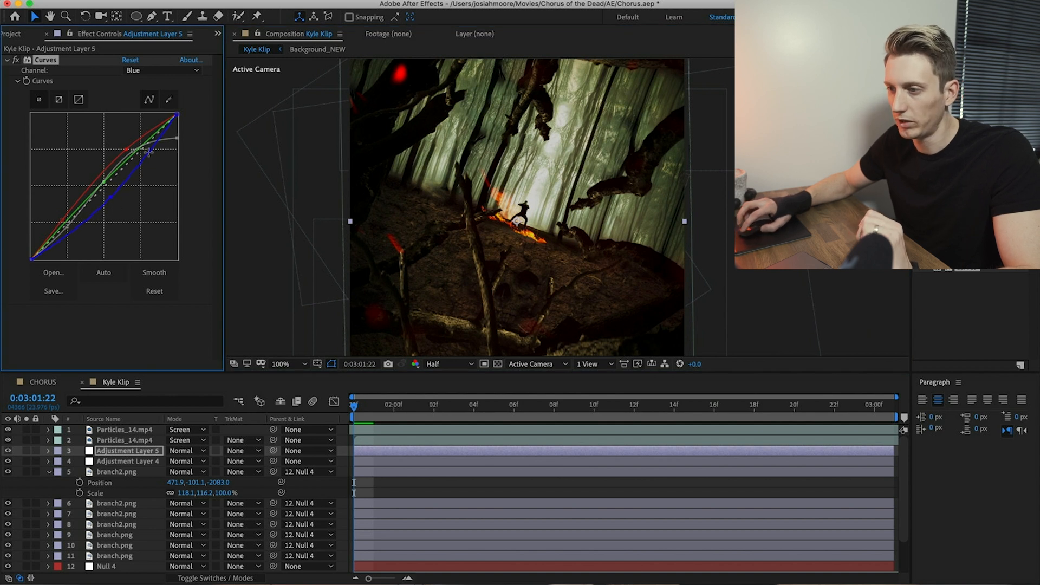
Step: Raise the upper midtones of the Red channel curve a little further
click(157, 70)
click(104, 171)
click(127, 149)
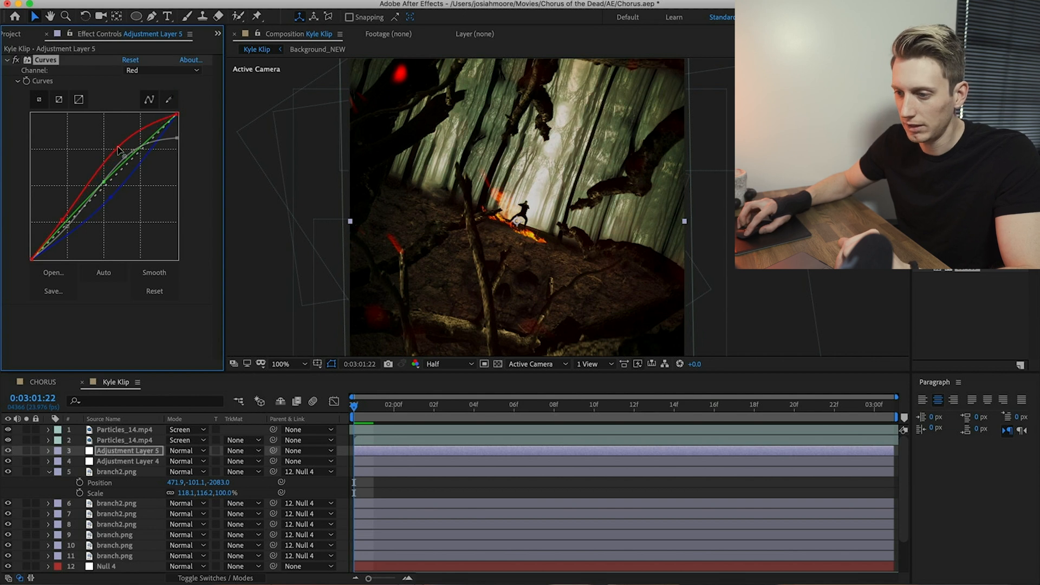
drag(112, 145, 113, 155)
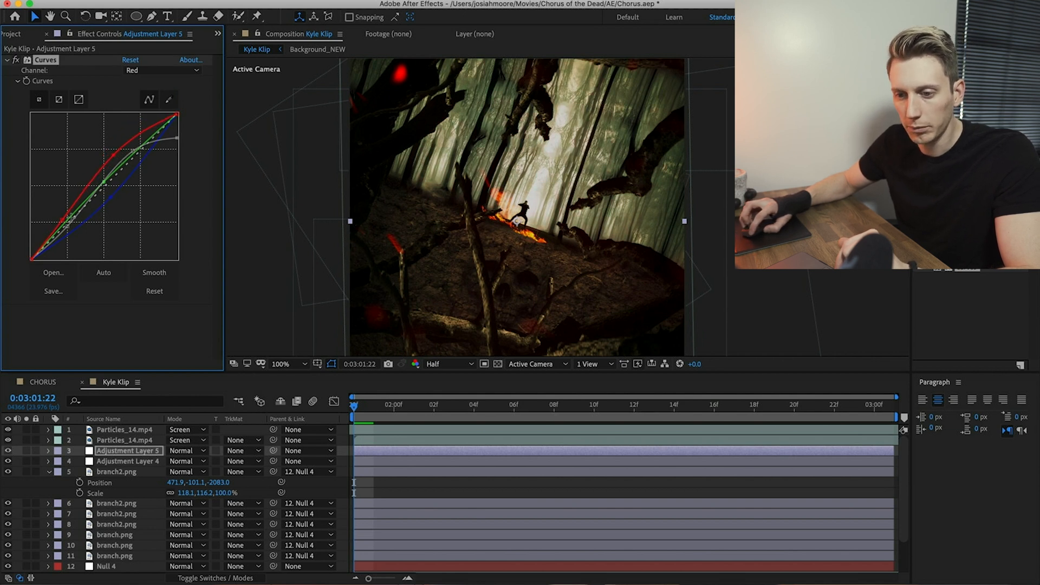
Step: Experiment with the shadow point of the Red channel curve, settle it just above the diagonal, and save the project
drag(62, 223, 43, 192)
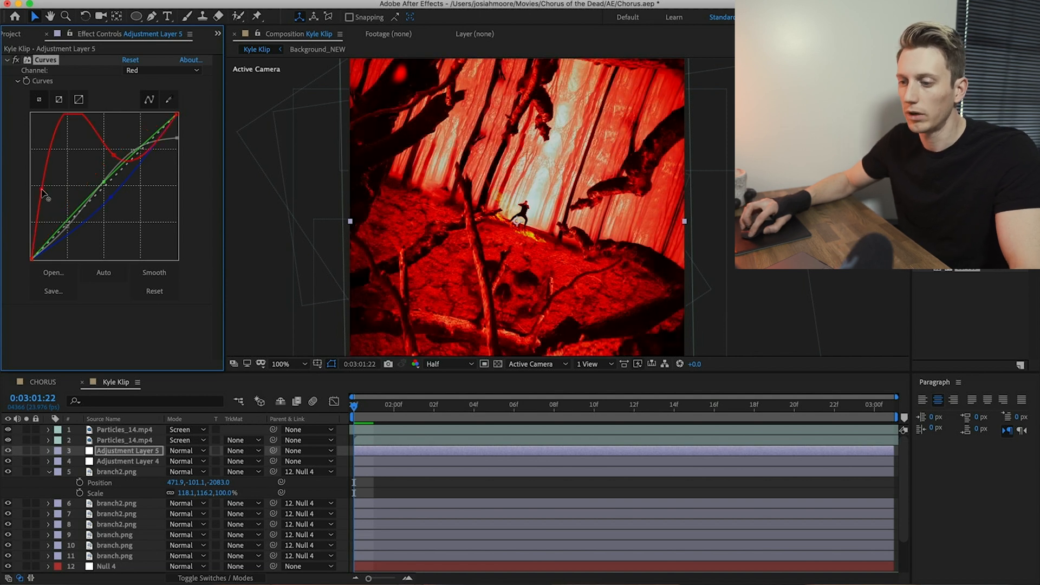
drag(42, 192, 58, 222)
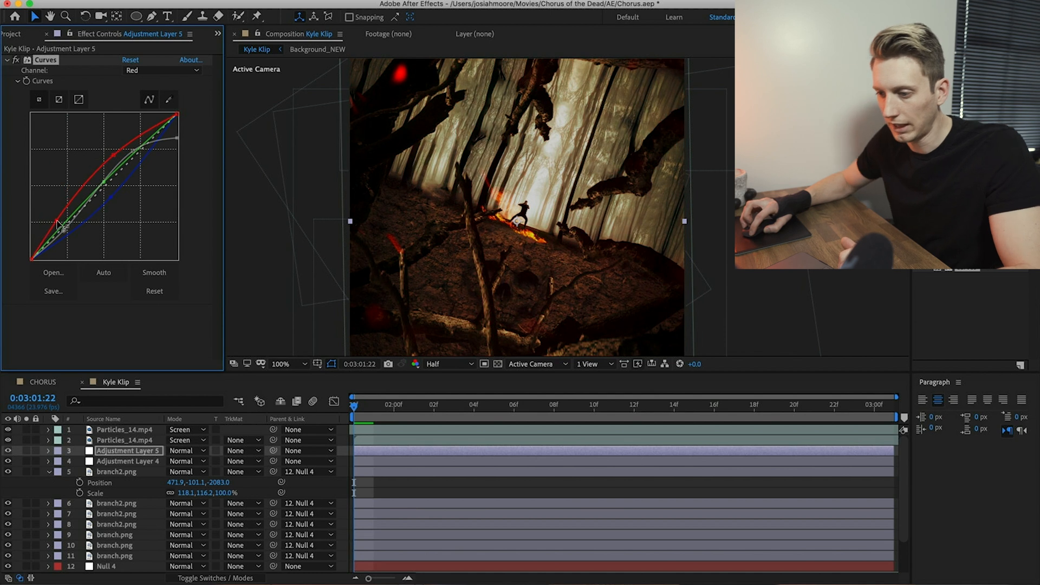
key(period)
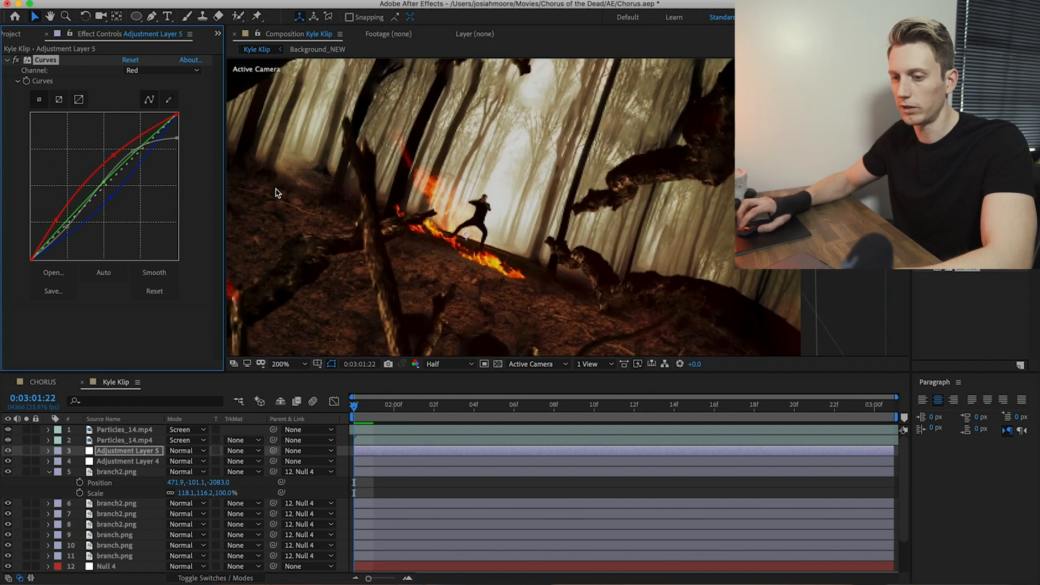
key(comma)
drag(57, 222, 65, 227)
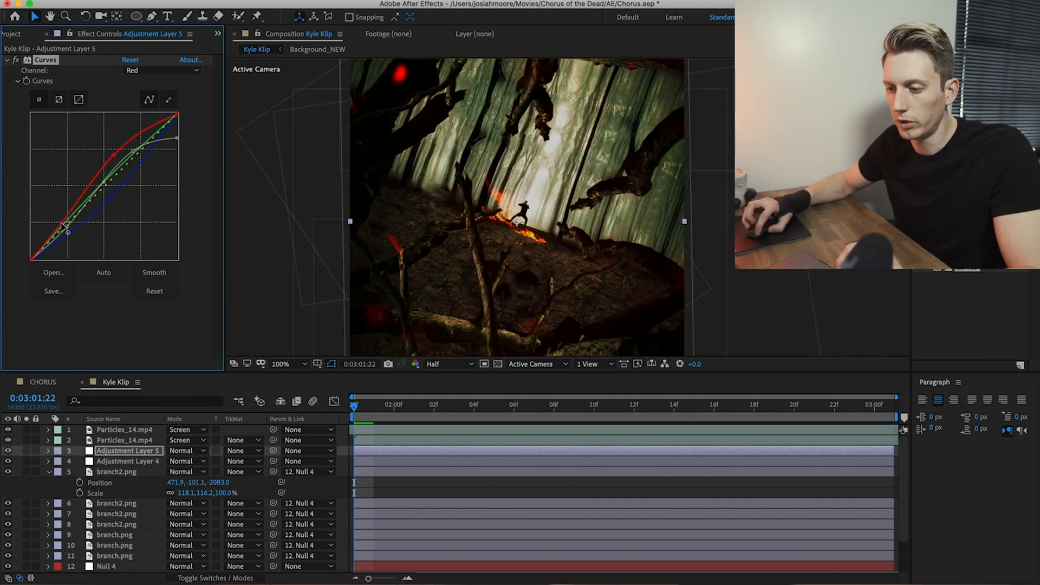
key(super+s)
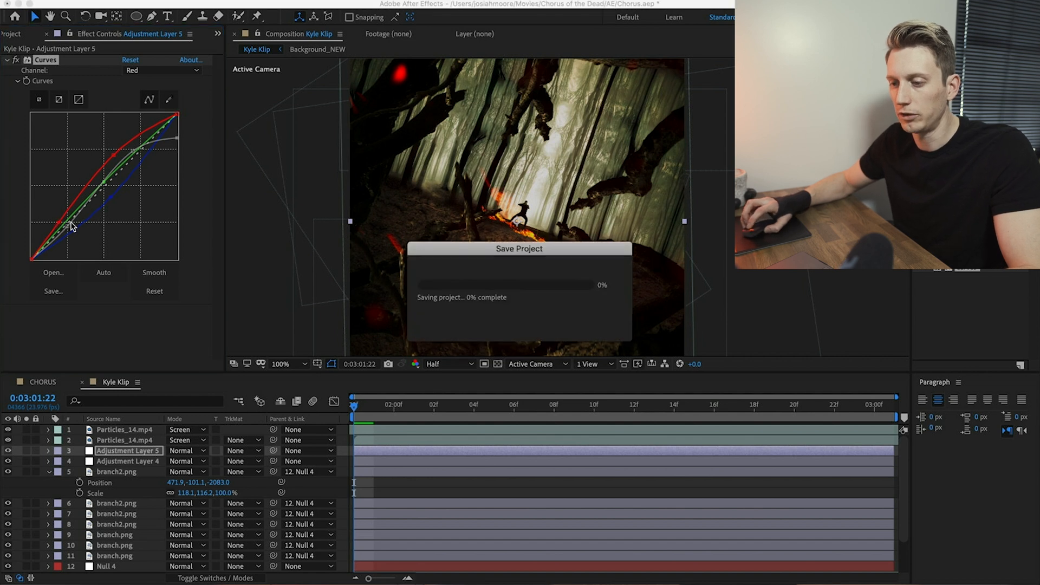
Step: Compare the shot with the Curves effect switched off and on, inspecting it both close up and at full frame
key(period)
key(comma)
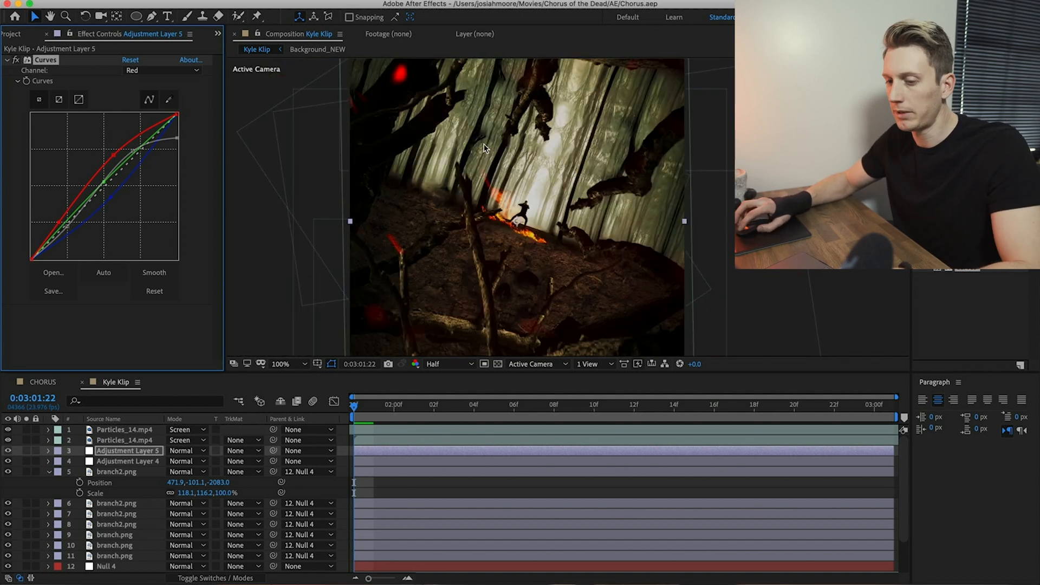
click(7, 61)
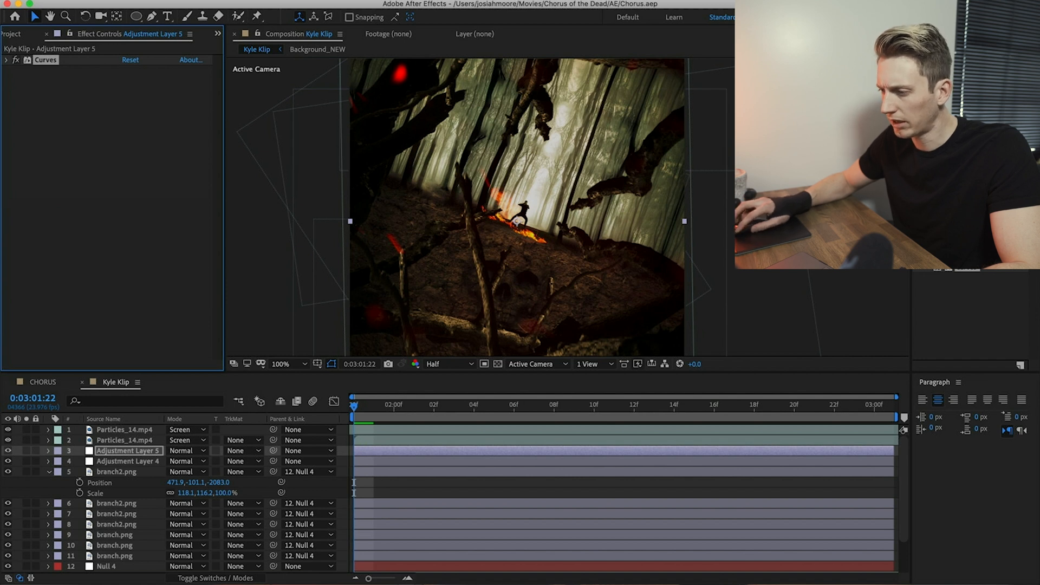
click(16, 59)
click(15, 59)
scroll(576, 247, up, 2)
scroll(575, 247, down, 2)
scroll(564, 267, up, 2)
scroll(563, 267, down, 2)
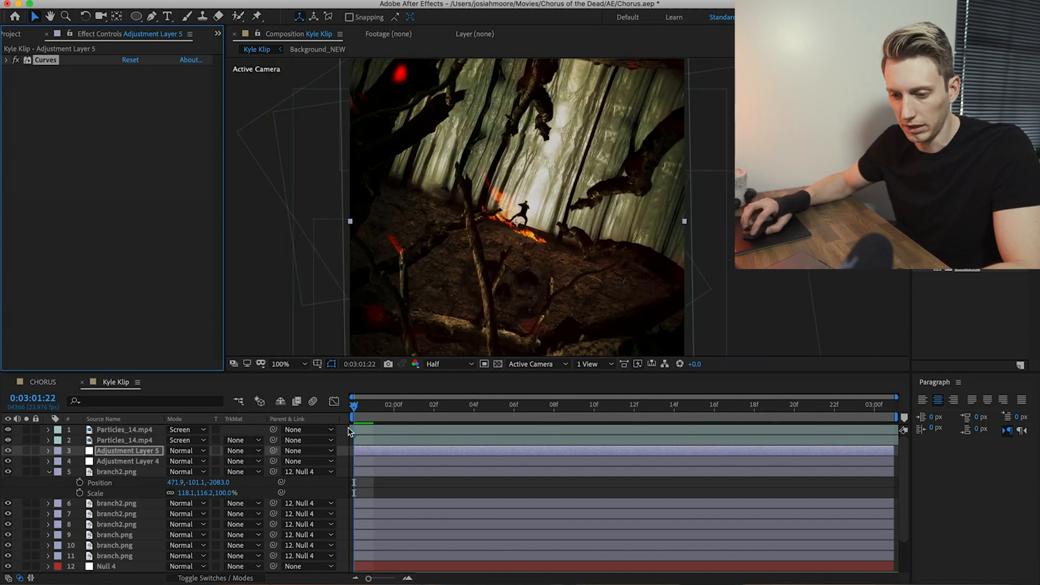
Step: Give both Particles_14.mp4 layers the Red label, scrub ahead to 0:03:02:08 to check the grade, and save the project
drag(367, 408, 414, 430)
click(109, 455)
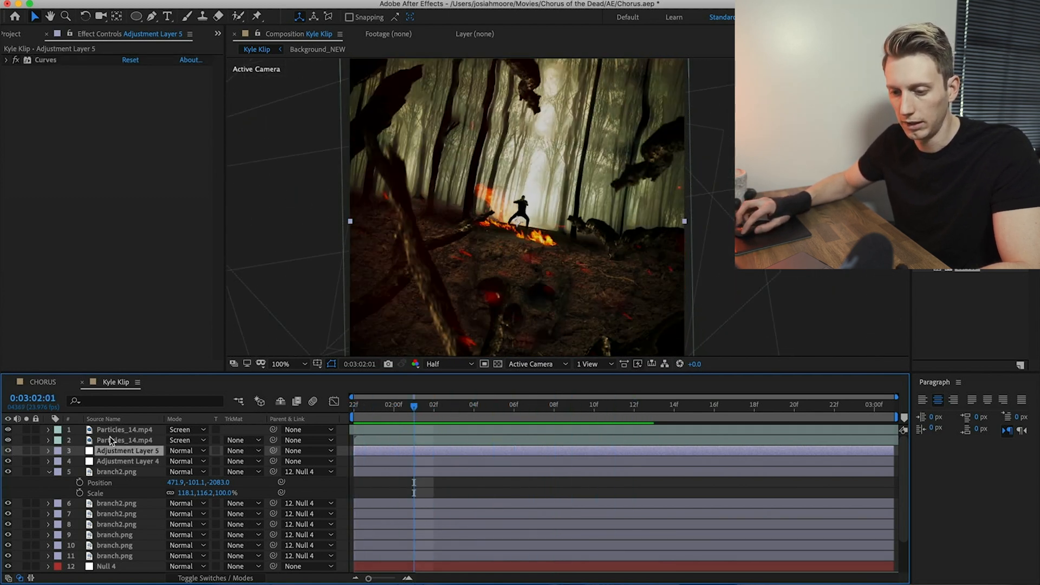
click(111, 430)
shift+click(112, 440)
click(57, 450)
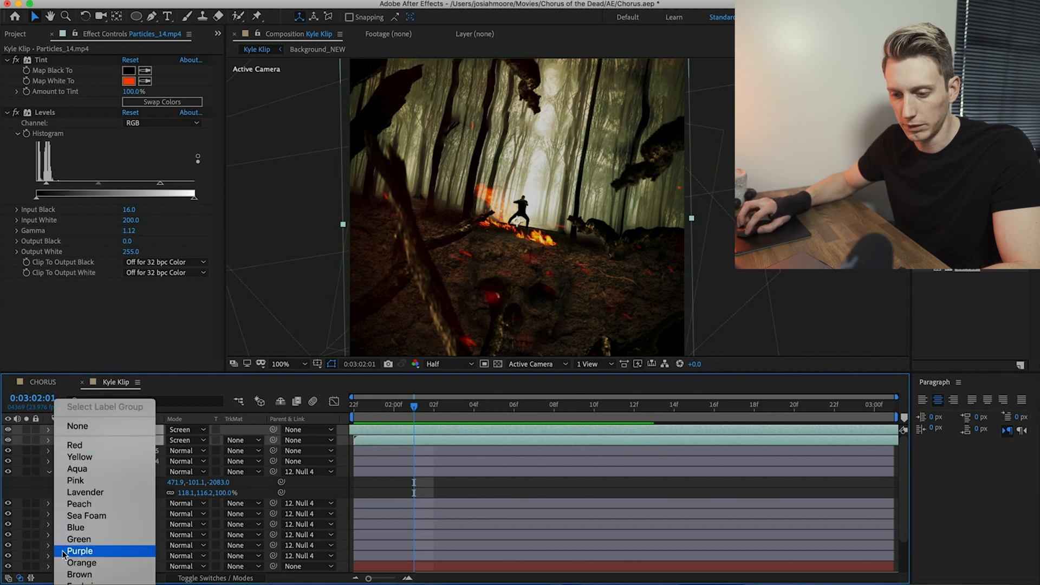
key(Escape)
click(123, 451)
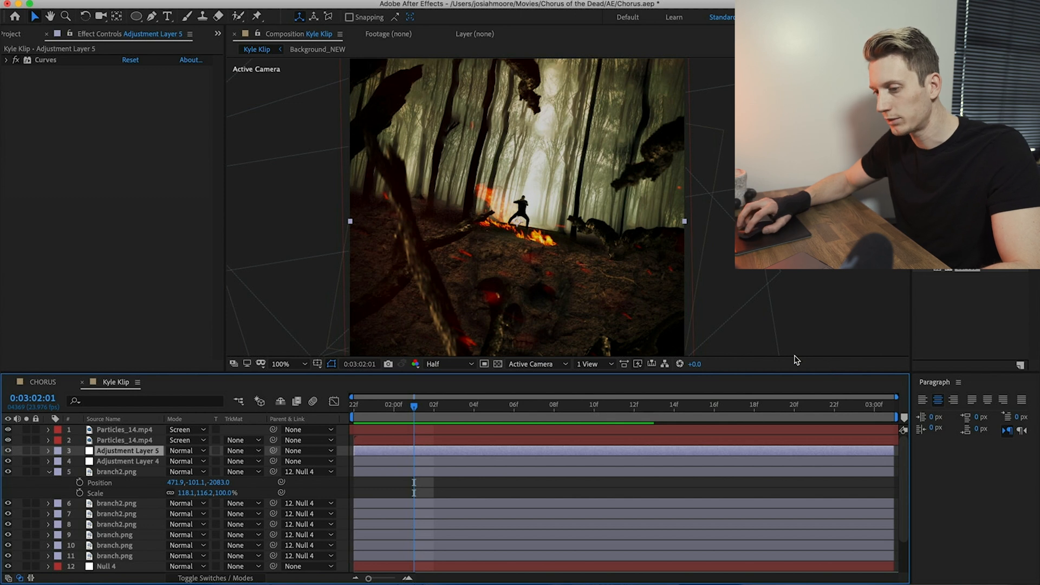
drag(414, 406, 559, 431)
key(super+s)
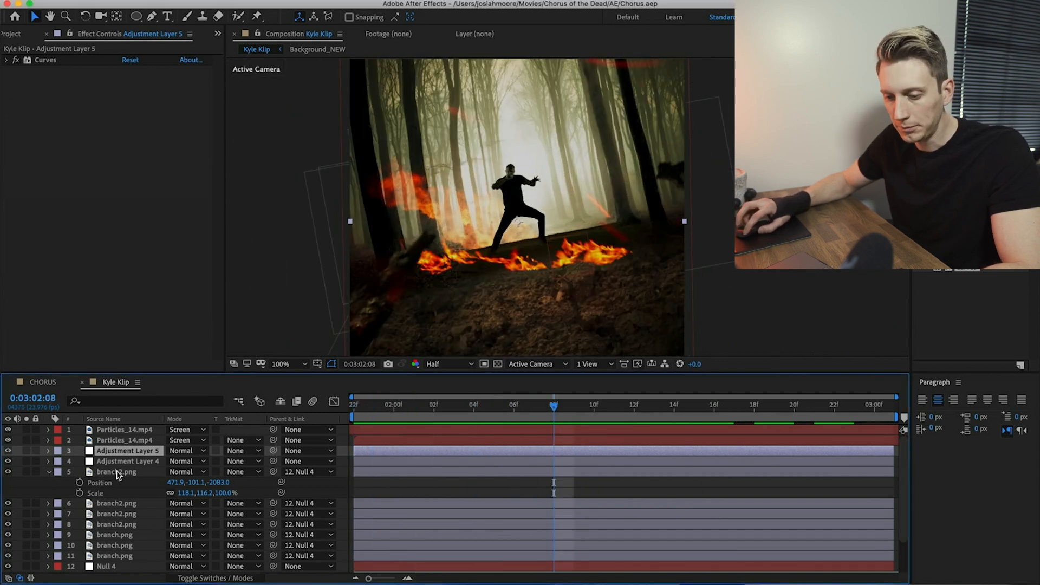
Step: Select Null 4 in the layer stack and reveal its Position and rotation properties together
click(124, 462)
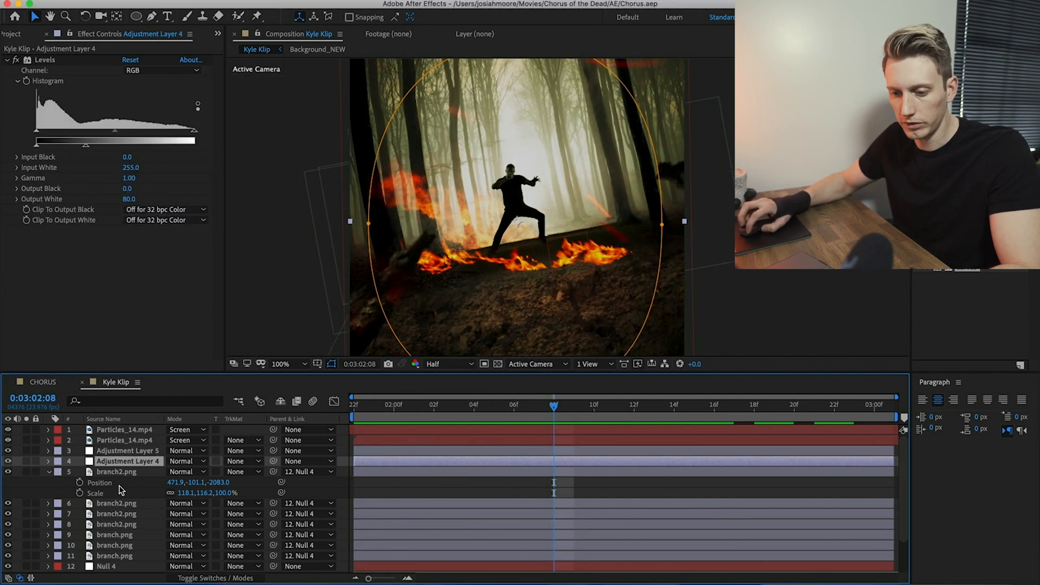
click(108, 567)
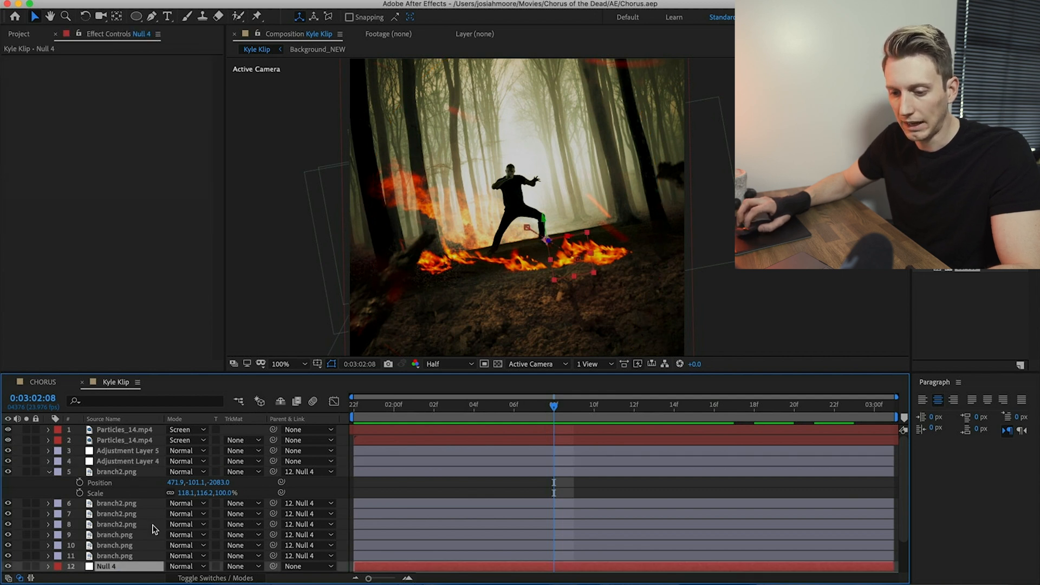
scroll(164, 531, down, 2)
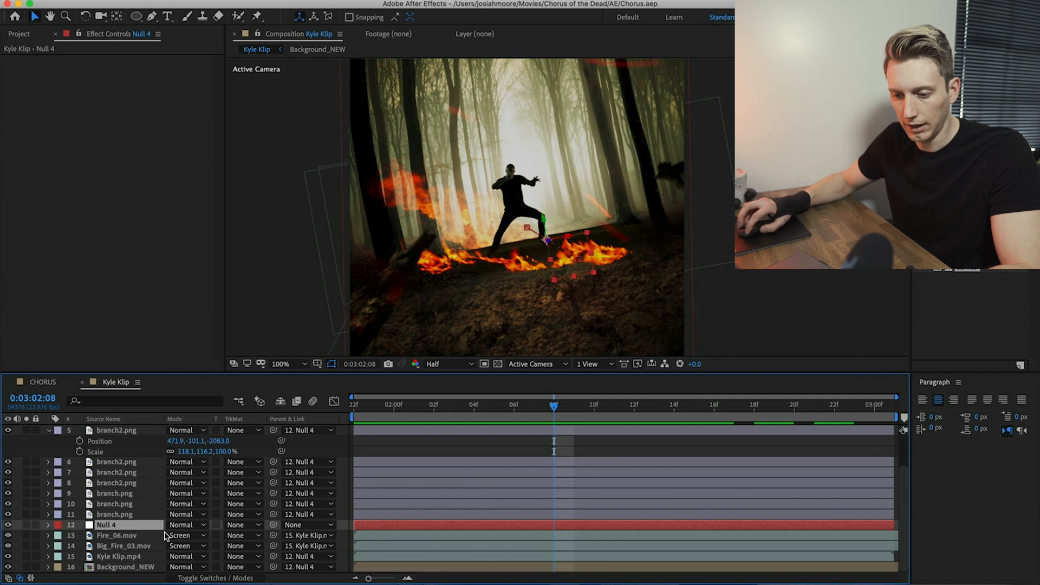
click(130, 536)
click(132, 527)
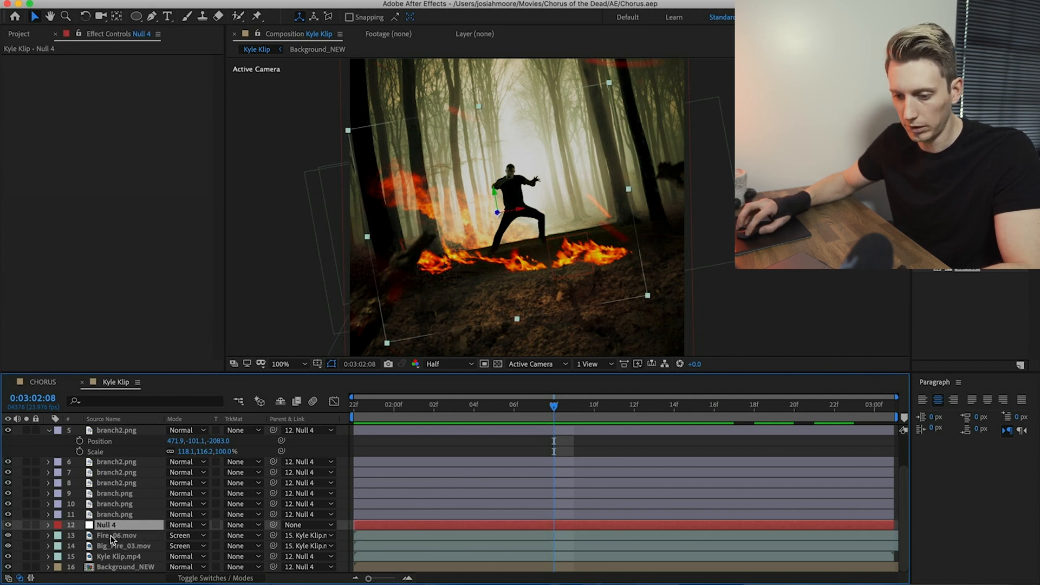
click(109, 525)
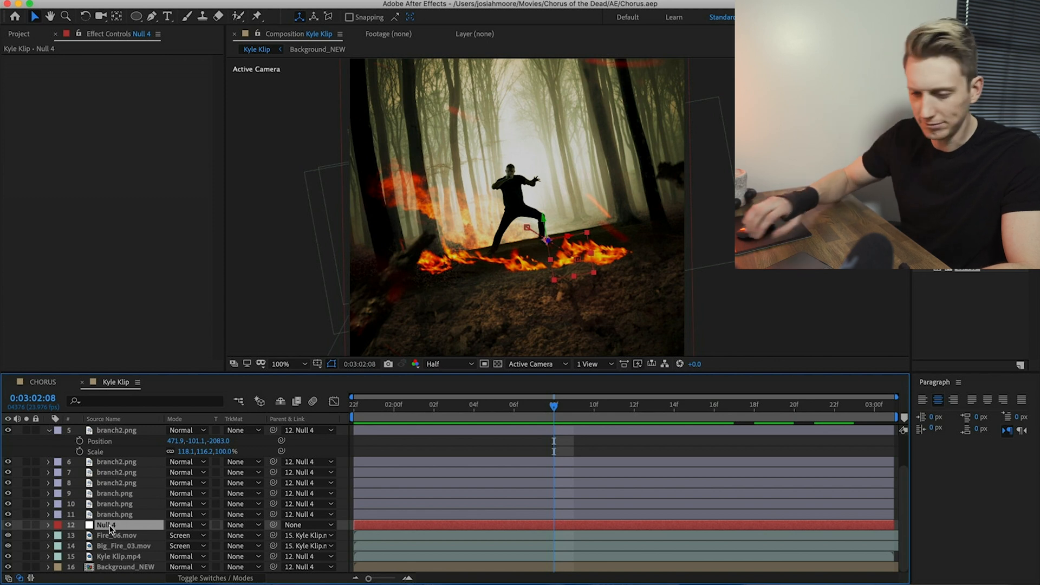
key(p)
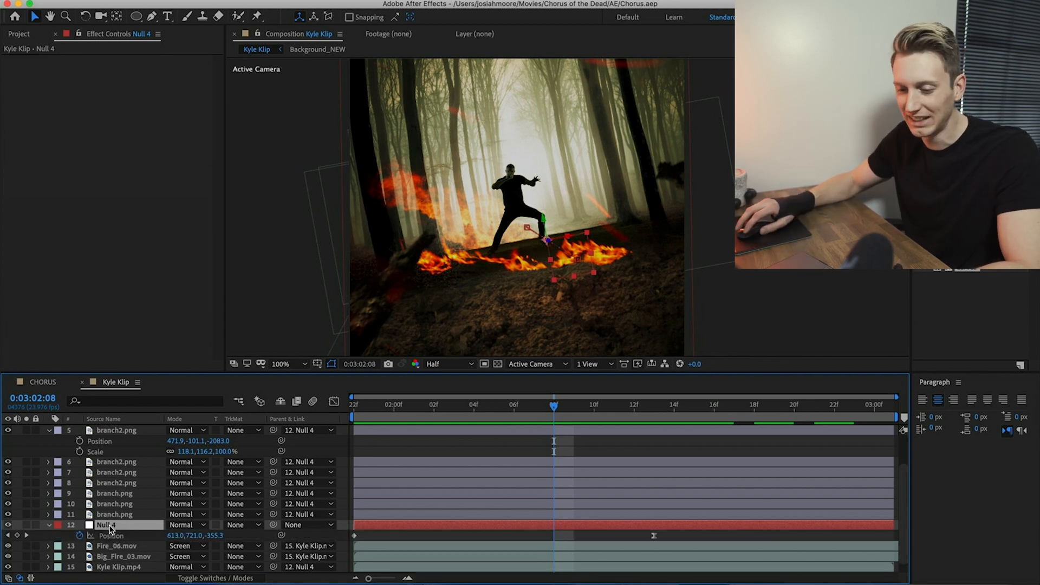
key(shift+r)
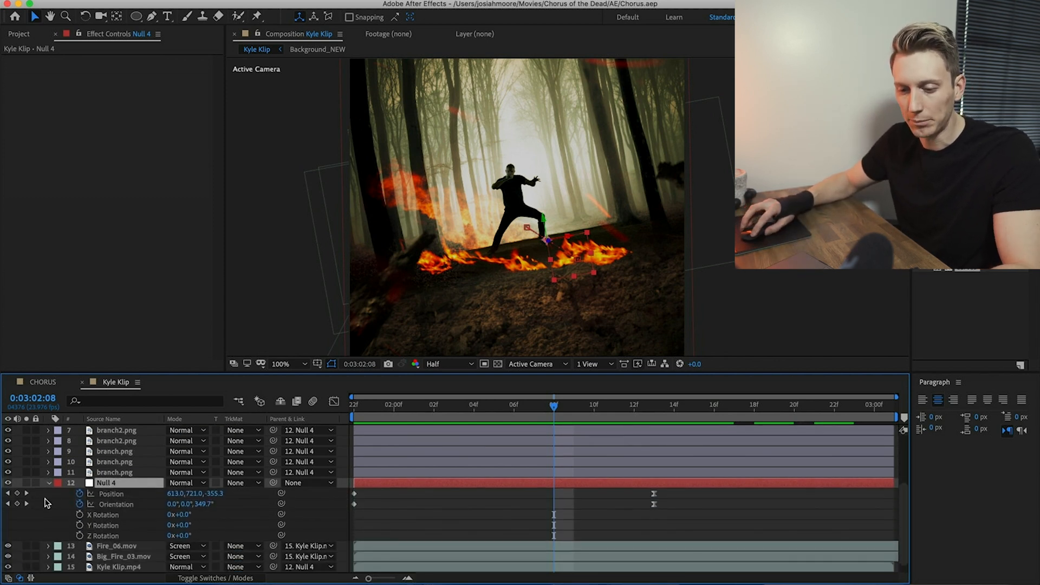
Step: Add the expression wiggle(5,5) to Null 4's Position and preview the shake from the start of the shot
alt+click(80, 493)
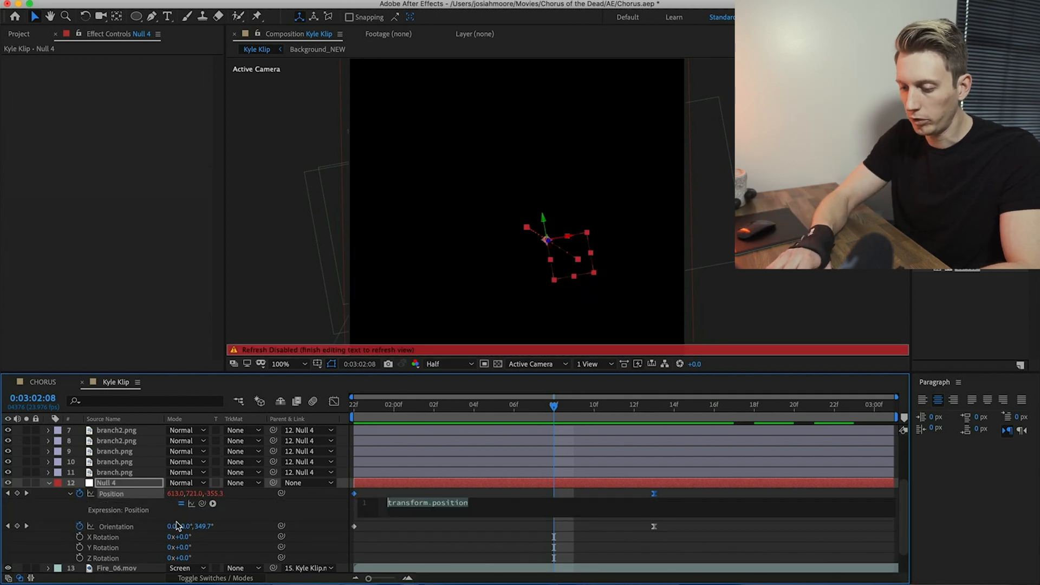
text(wiggle)
key(Return)
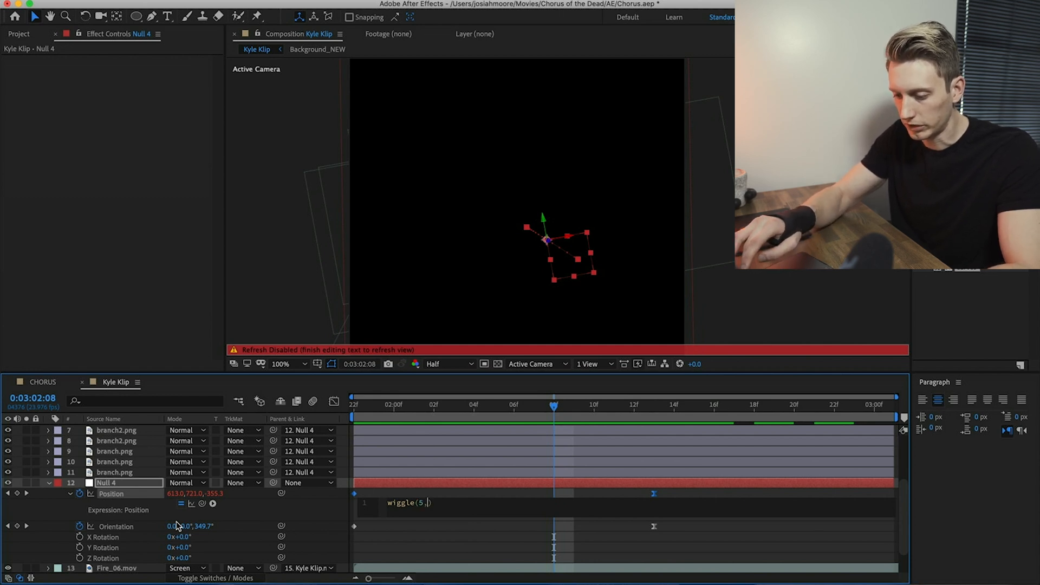
click(477, 541)
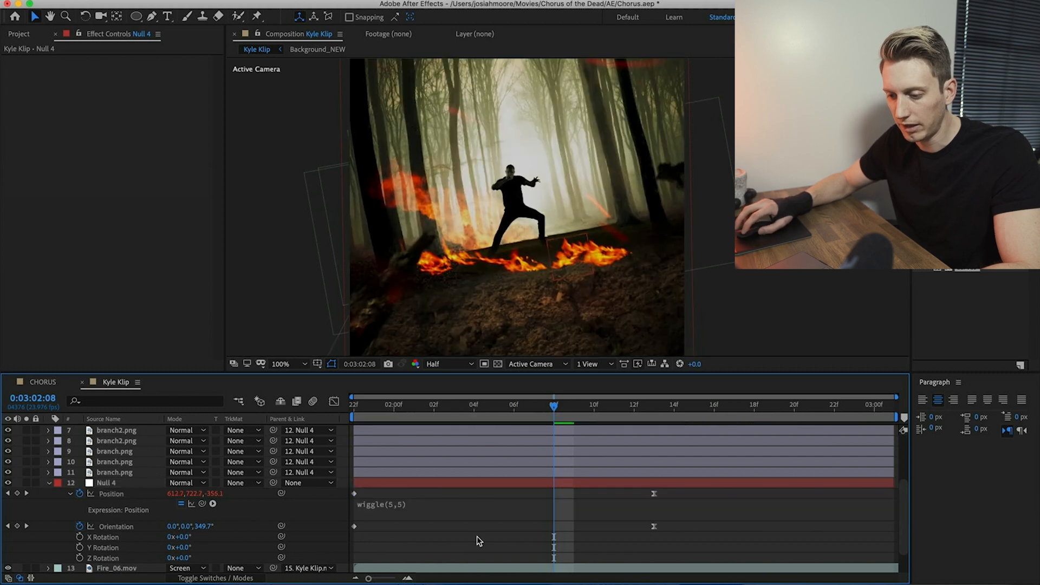
click(449, 409)
key(space)
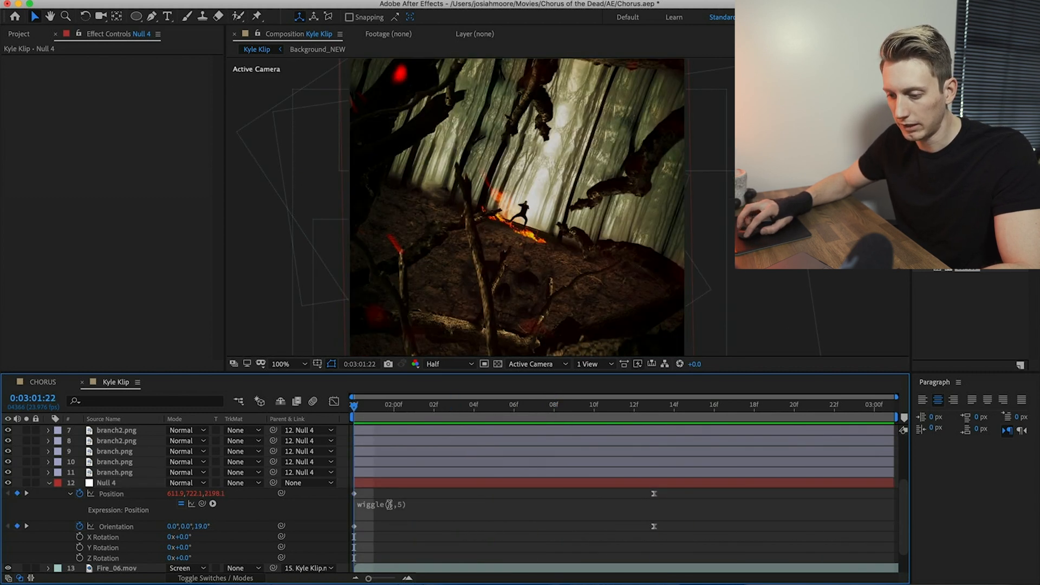
Step: Change Null 4's Position expression to wiggle(15,5), preview the faster shake, and return to the start at 0:03:01:22
click(408, 503)
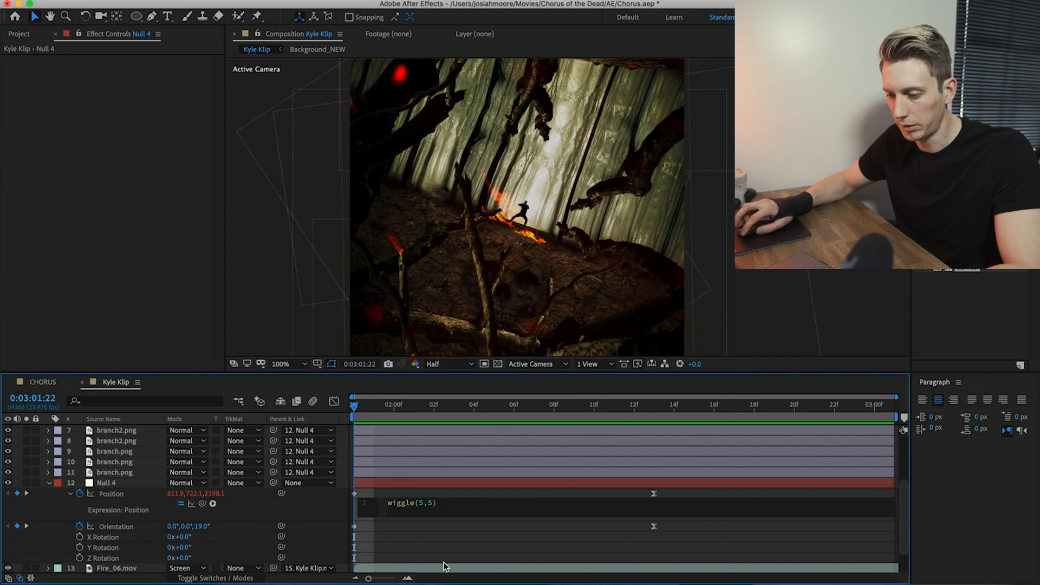
text(1)
click(464, 549)
key(space)
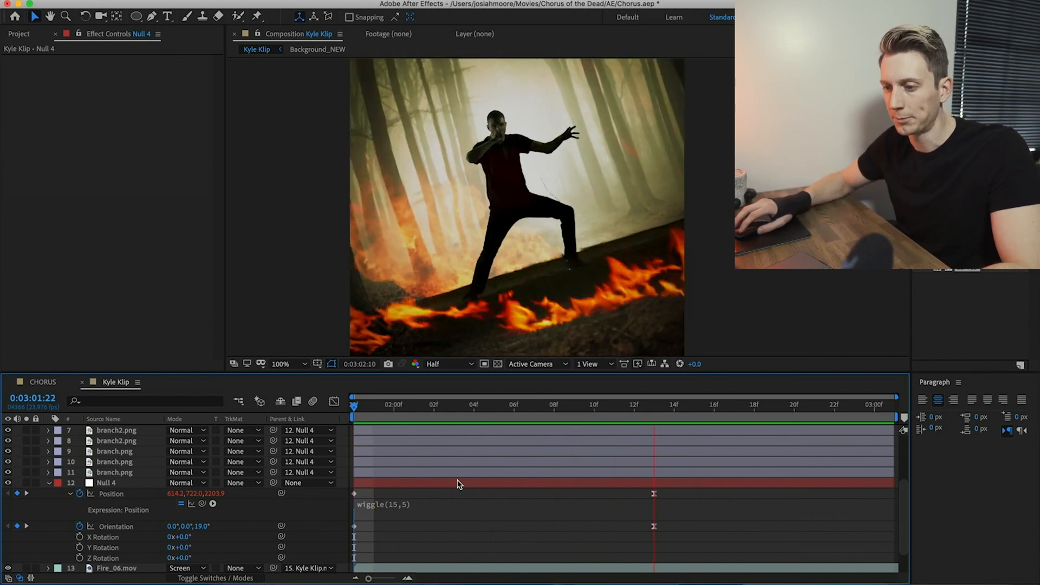
key(space)
click(363, 410)
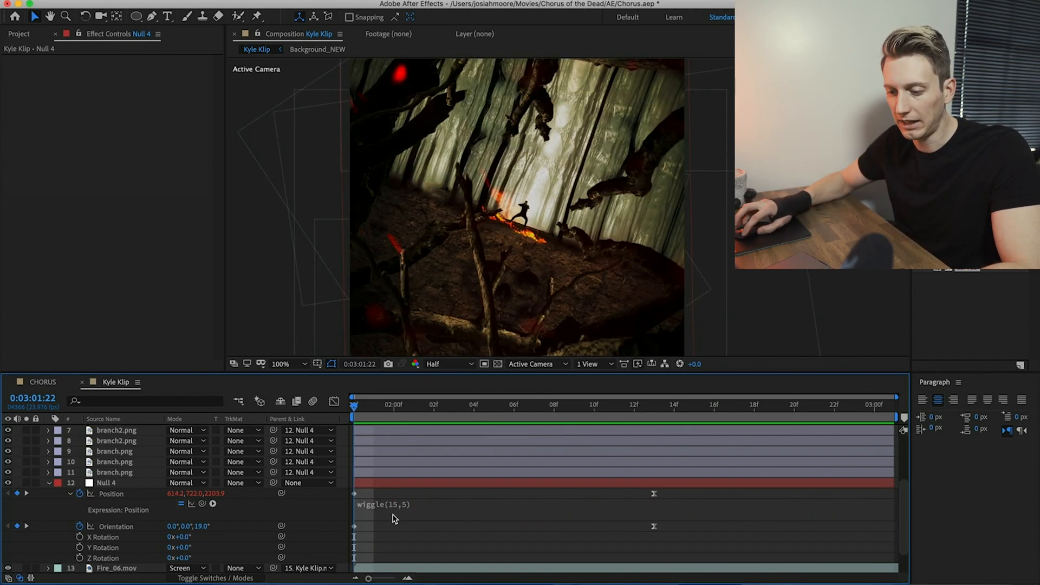
Step: Set Null 4's Position expression to wiggle(10,5) and preview the camera shake
click(425, 504)
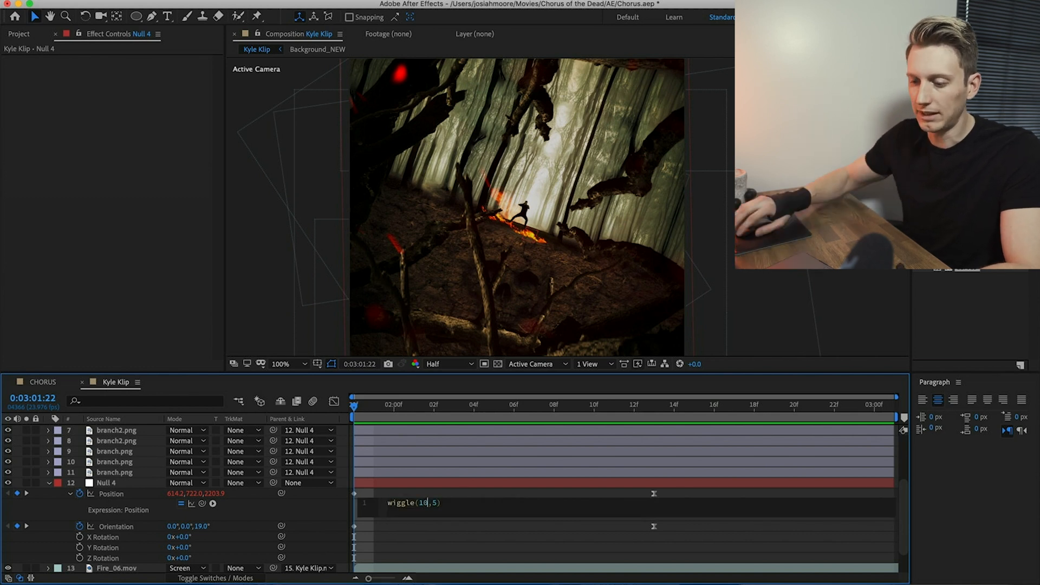
key(KP_Enter)
key(space)
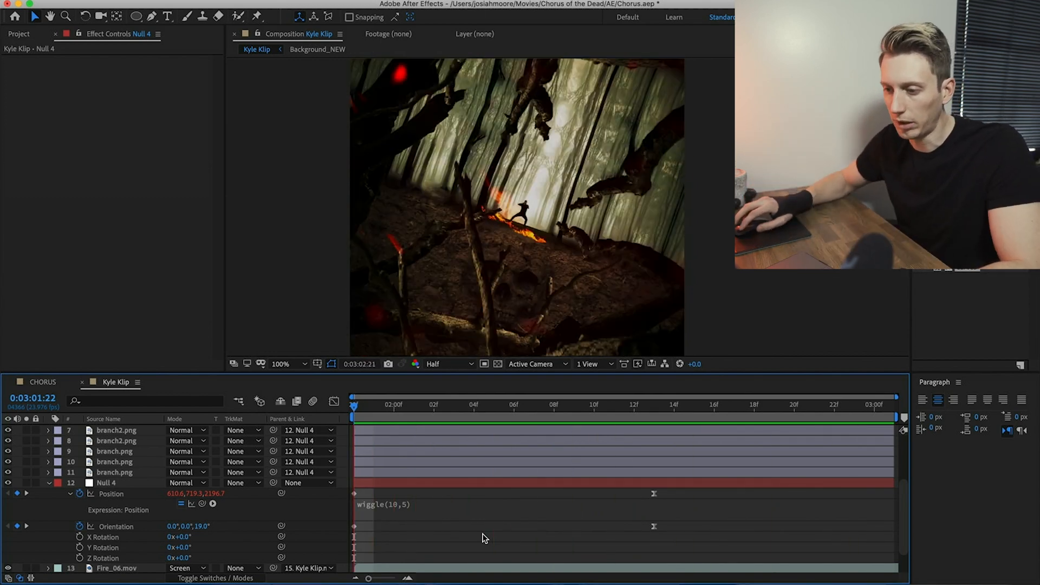
key(space)
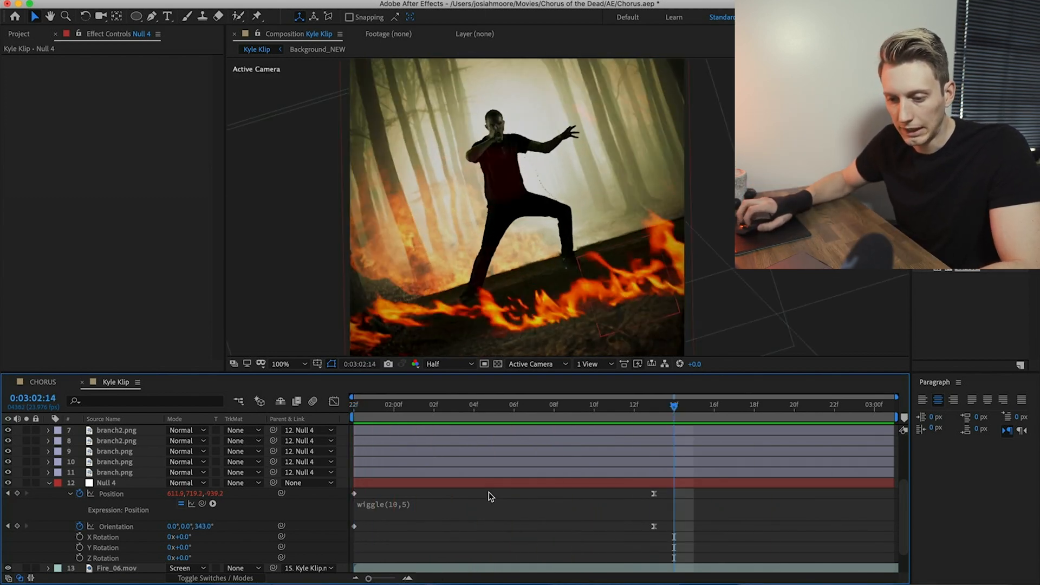
Step: Add the expression wiggle(10,3) to Null 4's Orientation and preview the combined shake
scroll(489, 493, down, 2)
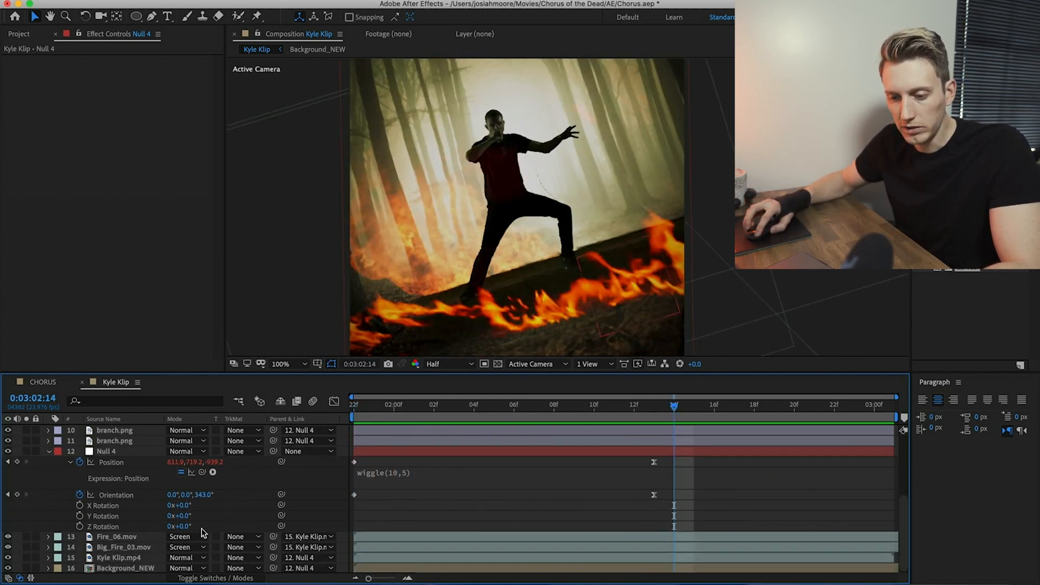
alt+click(80, 495)
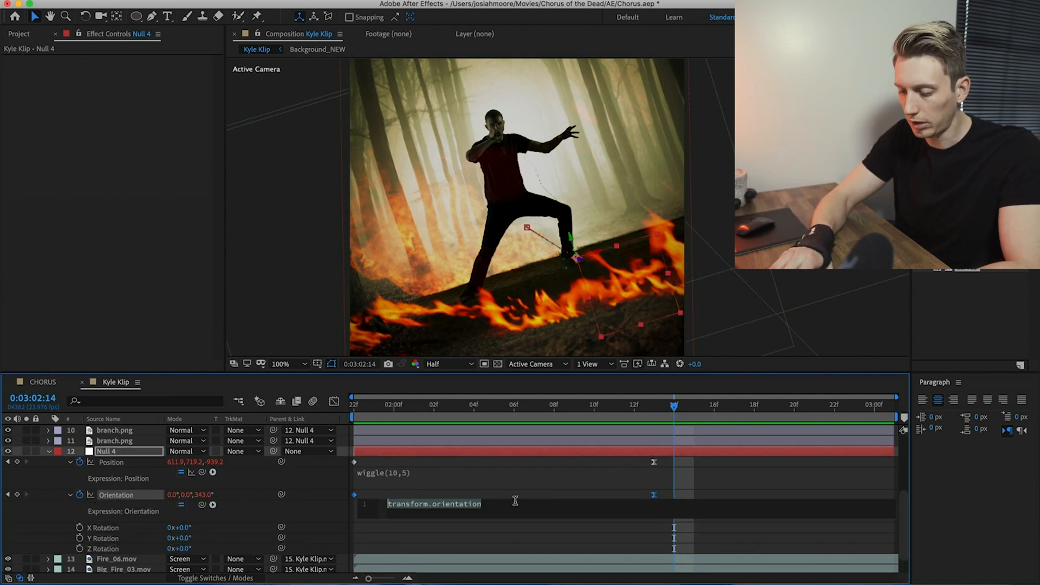
text(wiggle)
text((10,3)
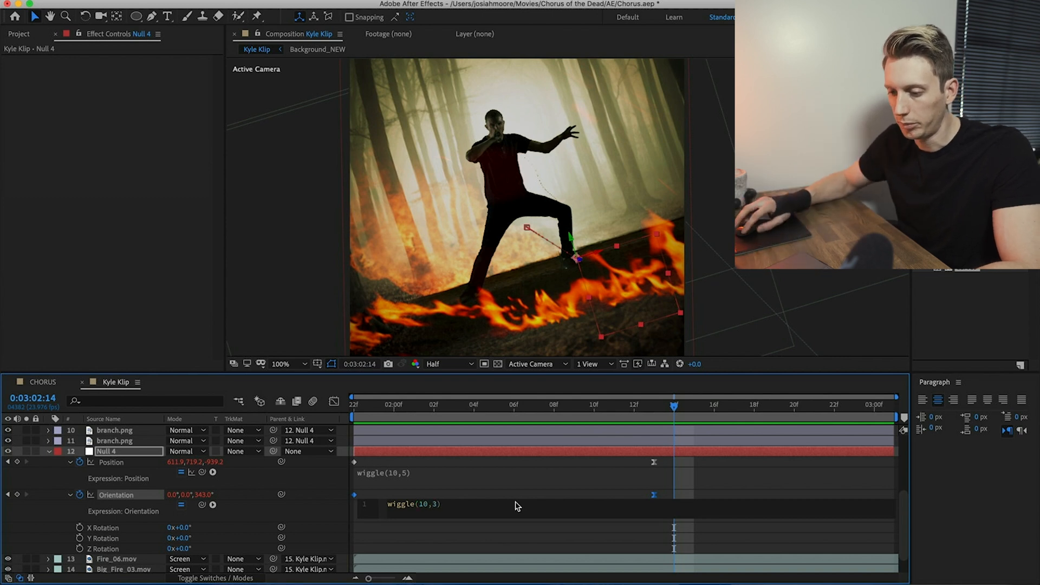
click(509, 490)
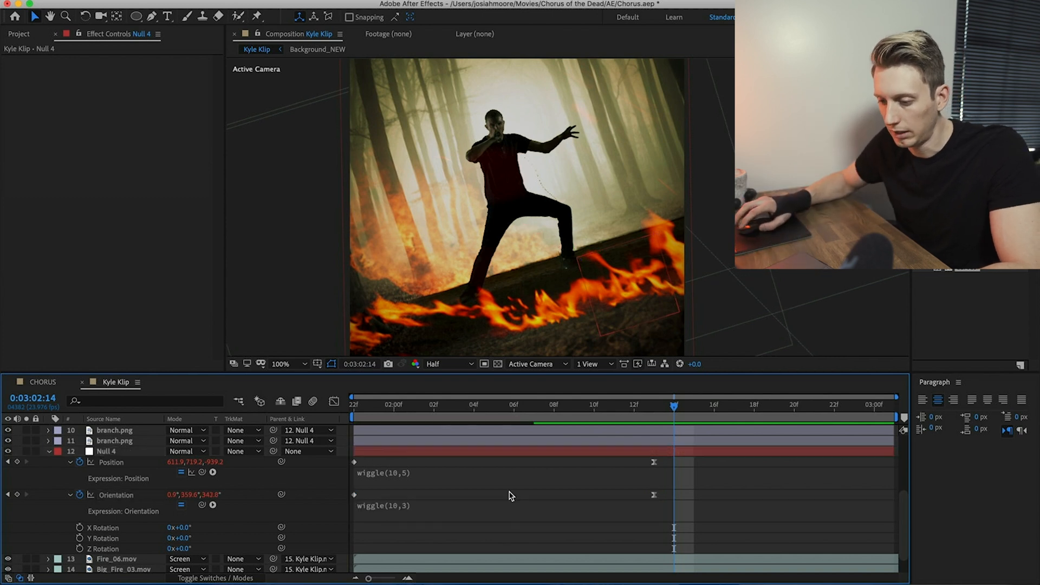
key(space)
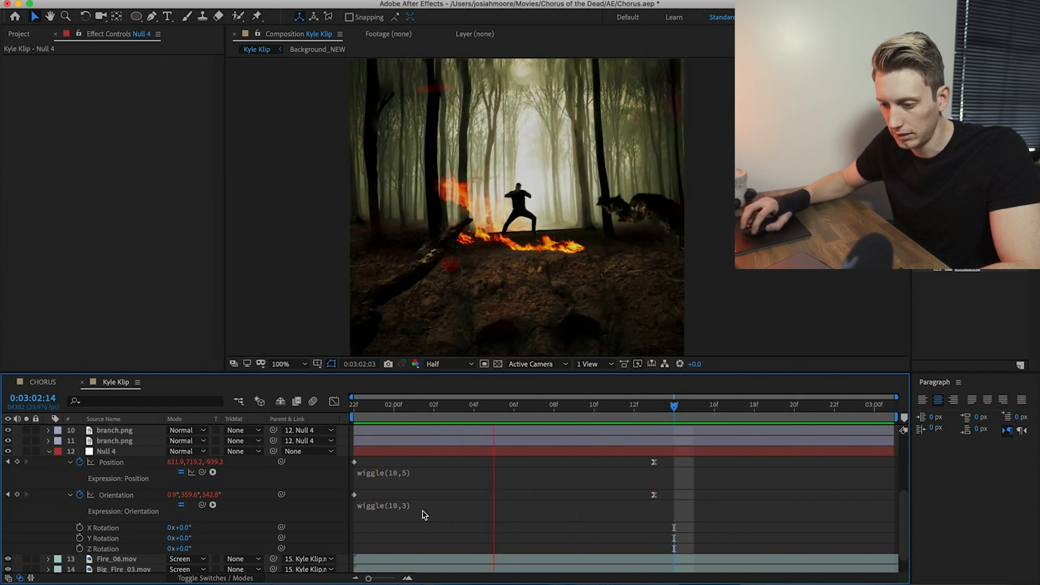
Step: Change Null 4's Orientation expression to wiggle(5,10) and preview the slower, stronger rotation shake
click(433, 508)
click(404, 505)
click(441, 503)
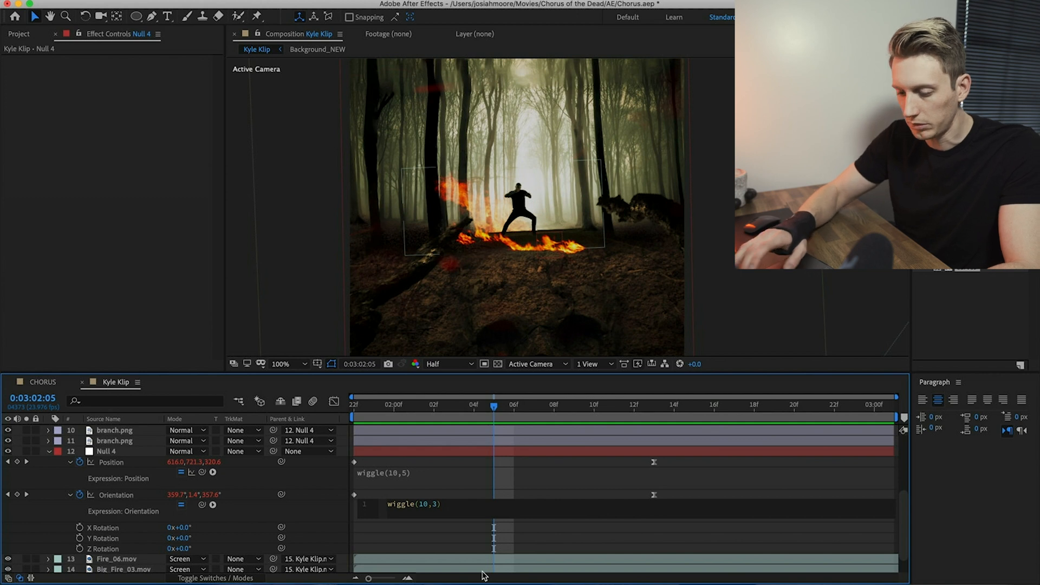
key(Left)
key(Left)
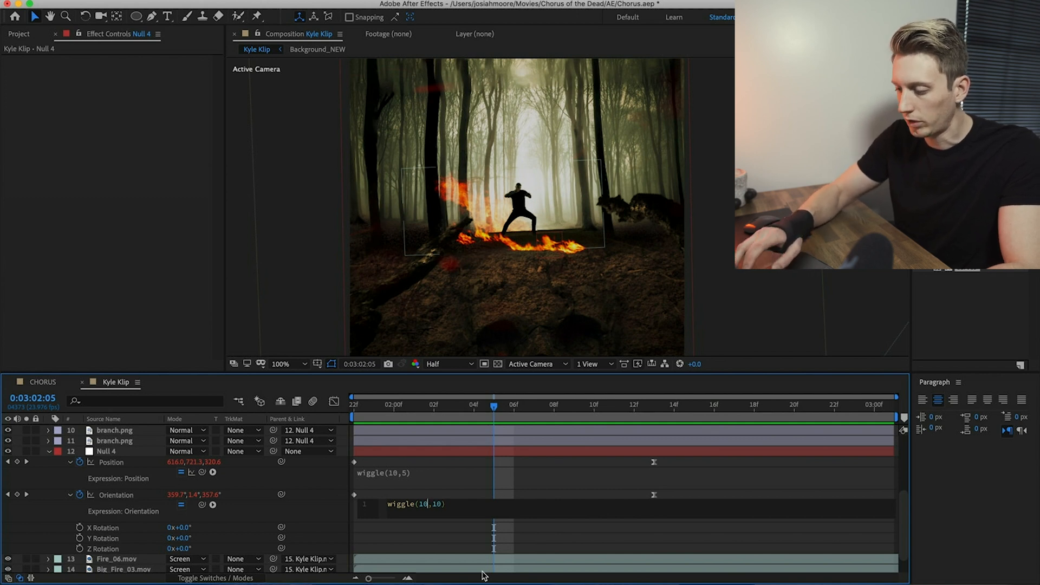
key(BackSpace)
key(BackSpace)
text(5)
click(501, 494)
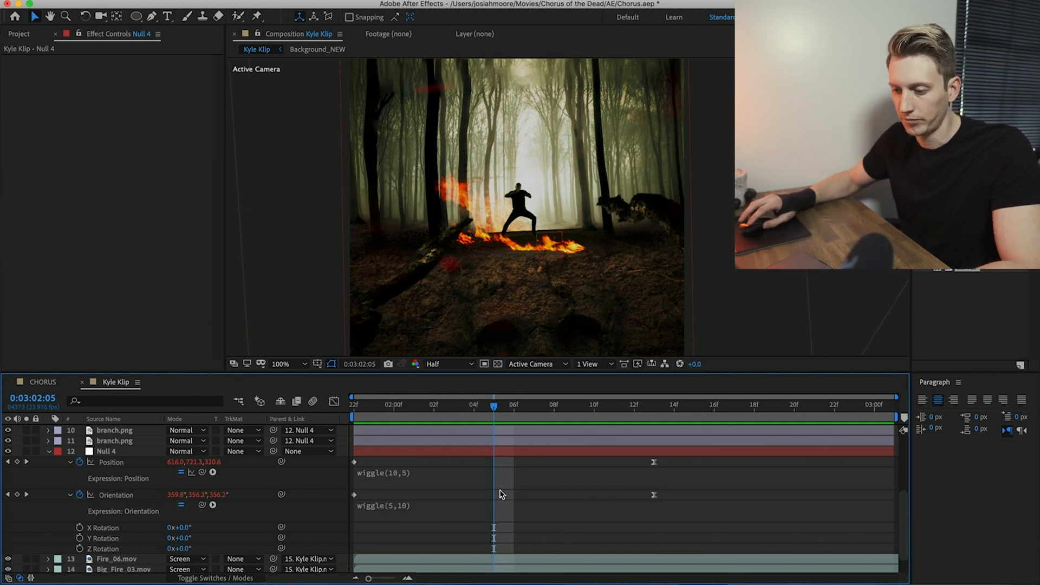
key(space)
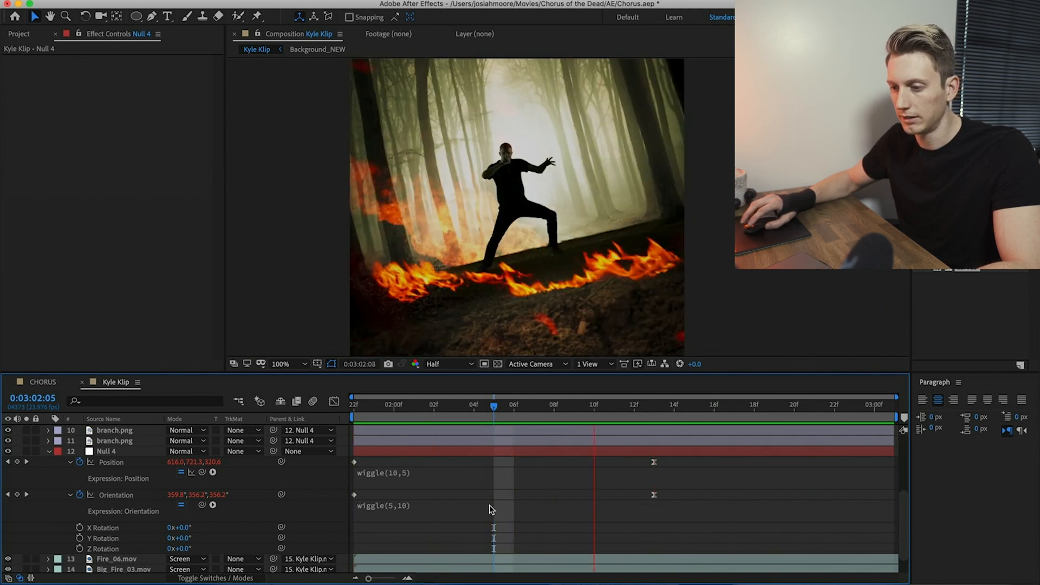
Step: Reduce the wiggle amount in Null 4's Orientation expression so it reads wiggle(5,3), and preview the result
click(397, 505)
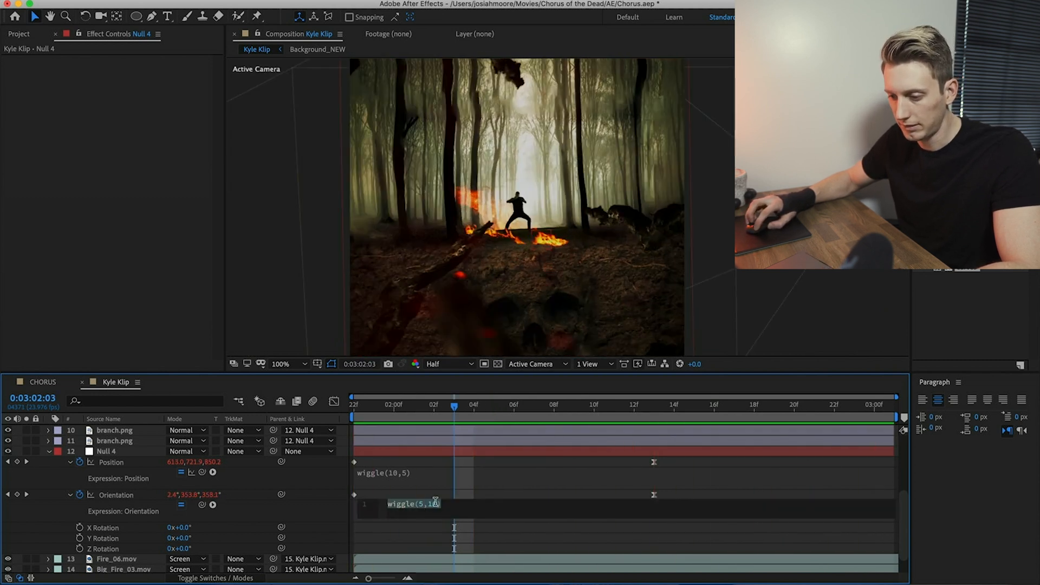
key(Right)
key(Left)
text(3)
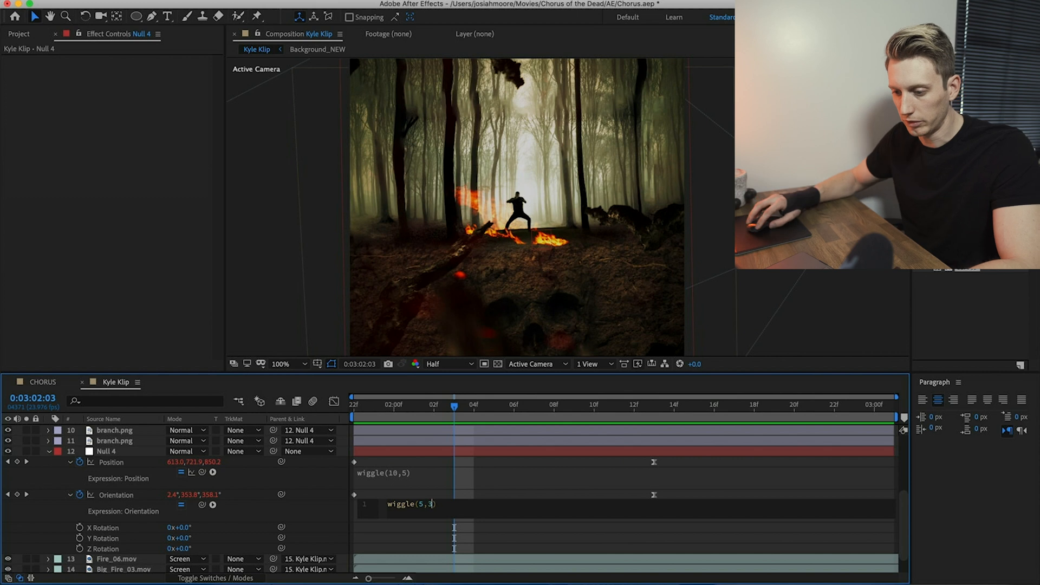
click(480, 548)
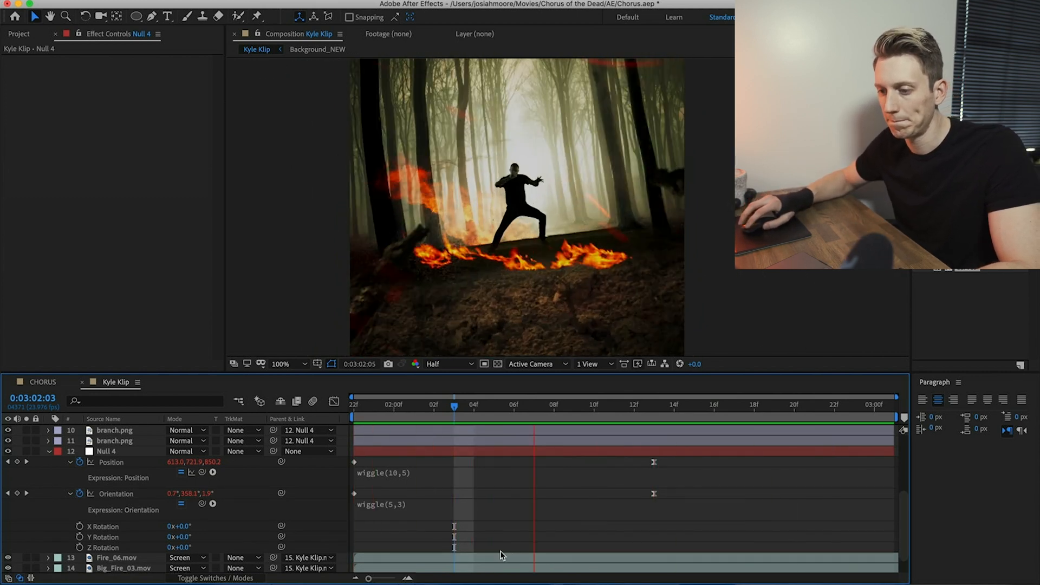
Step: Move Null 4's final Position and Orientation keyframes together to 0:03:02:10 and preview the faster move
click(650, 496)
click(649, 503)
click(655, 473)
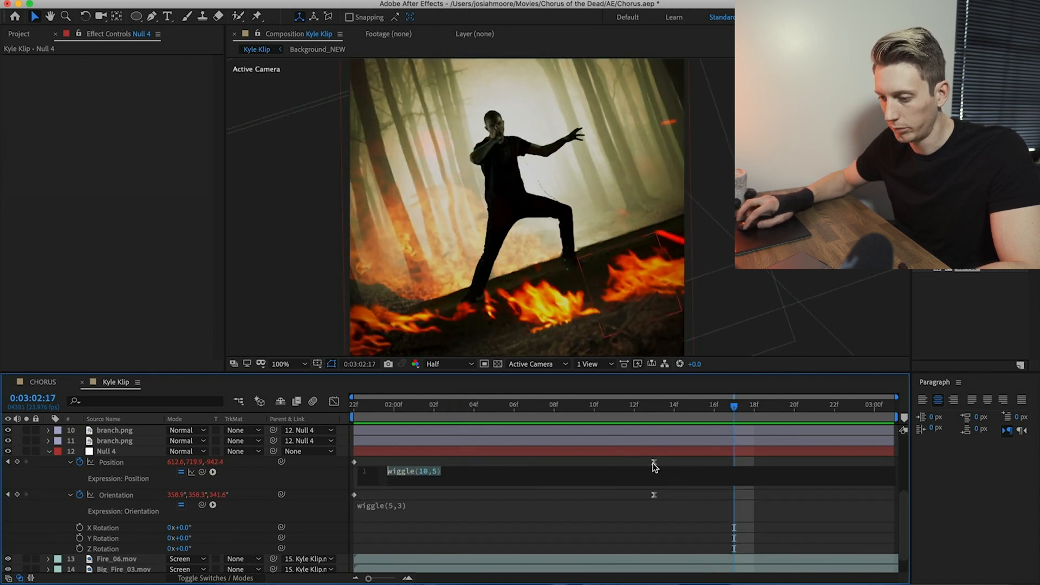
click(654, 495)
shift+click(654, 461)
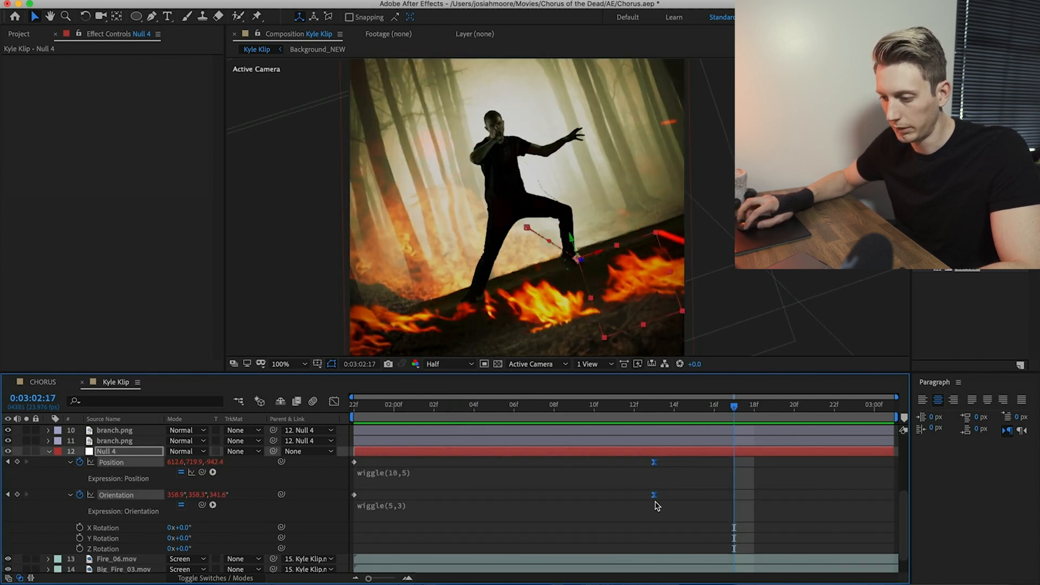
key(space)
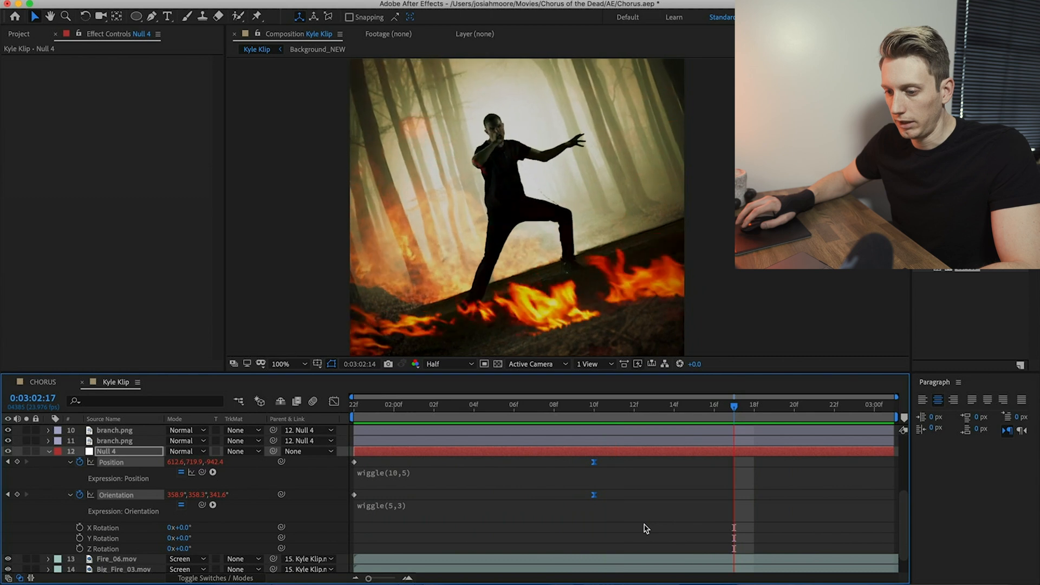
Step: At 0:03:01:22, push Null 4's Z position to about 3706.7 and select the lowest branch.png layer to check its framing
click(359, 407)
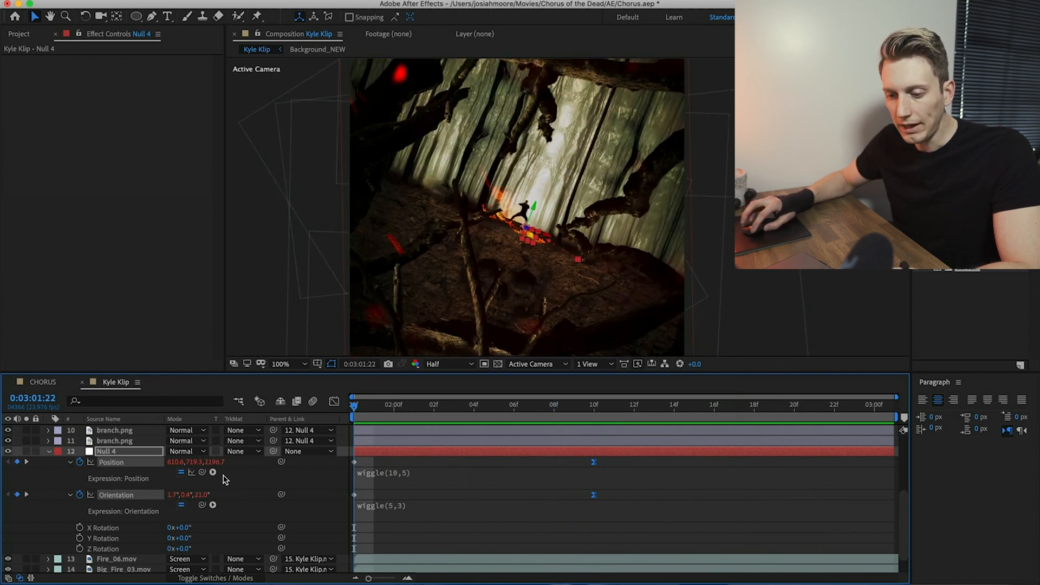
drag(213, 464, 311, 458)
click(114, 441)
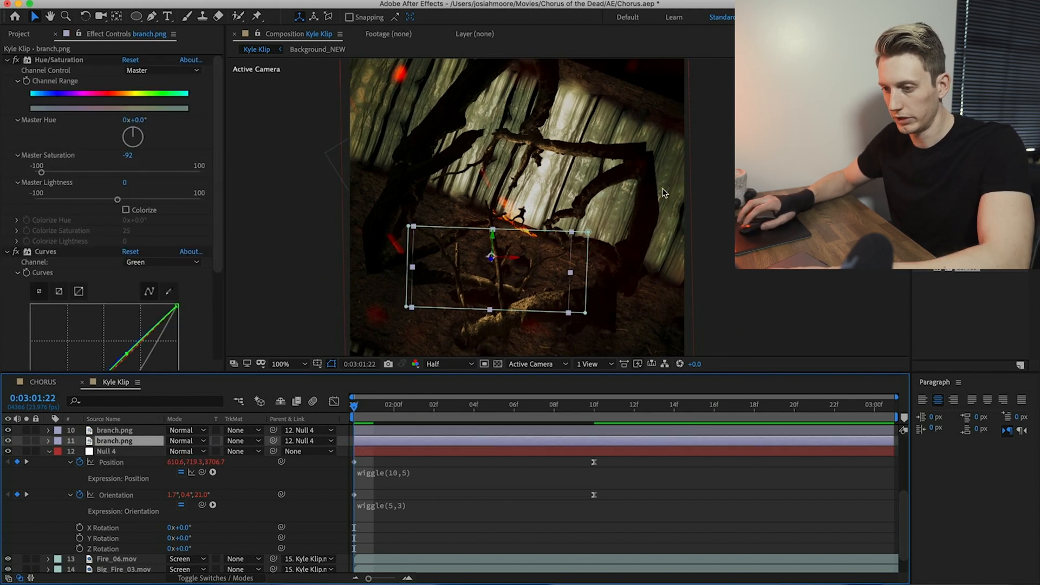
key(comma)
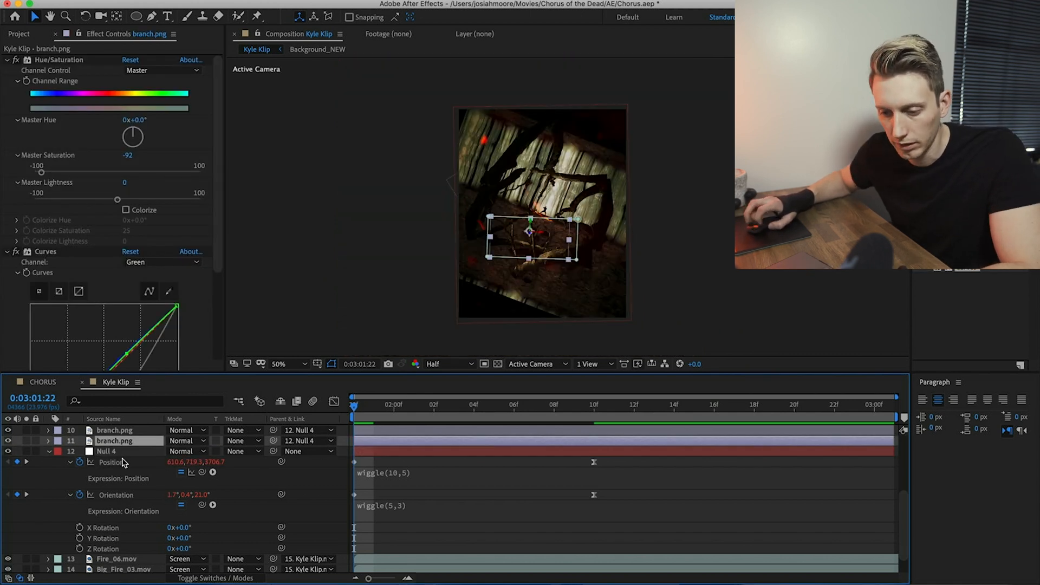
Step: Set the Output Height of Background_NEW's Motion Tile effect to 266
scroll(154, 528, down, 2)
click(125, 566)
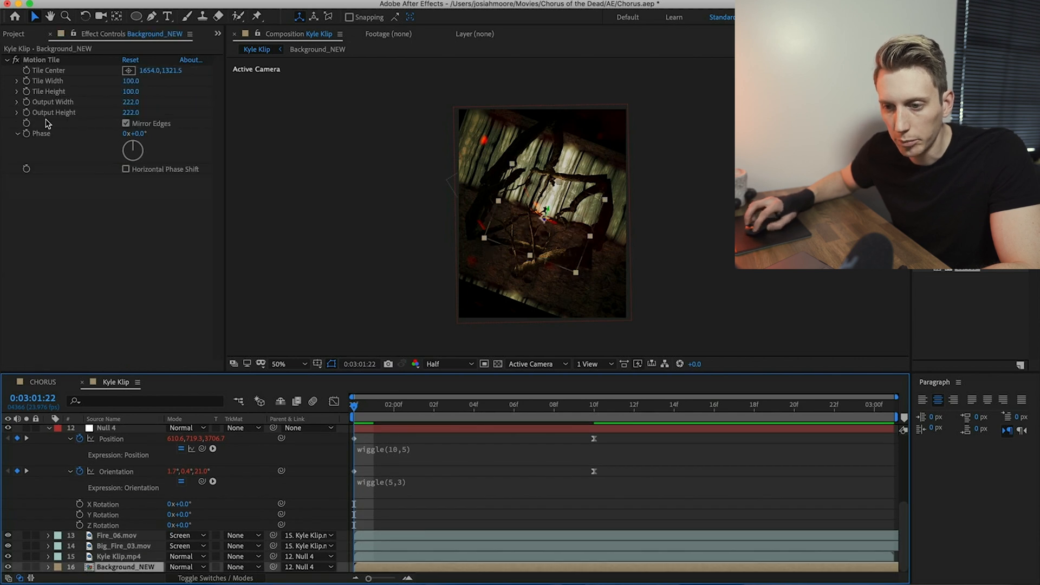
click(130, 113)
text(266)
key(Return)
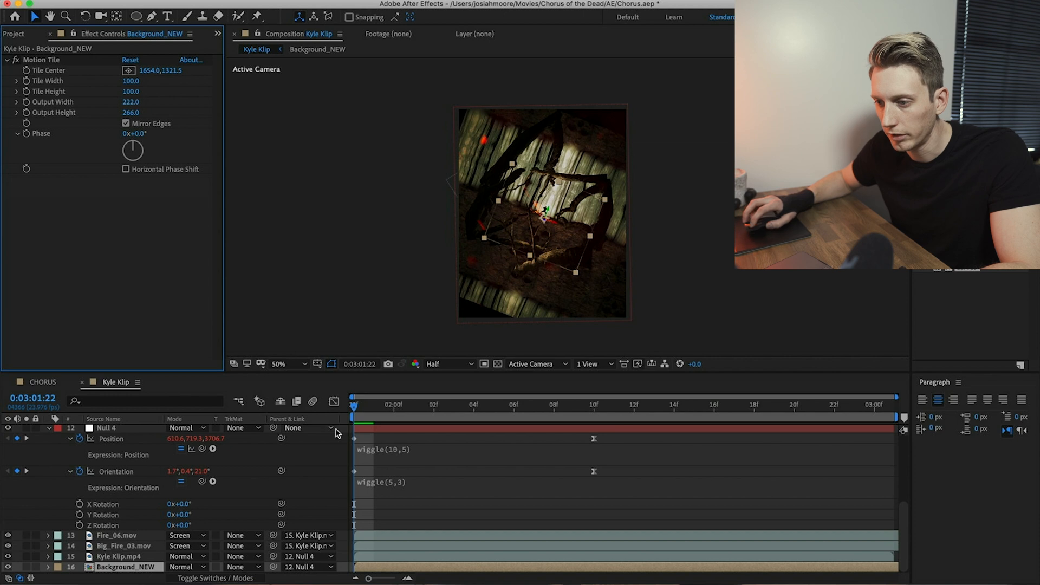
Step: Reduce Null 4's starting Z position to about 2756.7 at 0:03:01:22, save the project and preview the move
drag(219, 442, 170, 450)
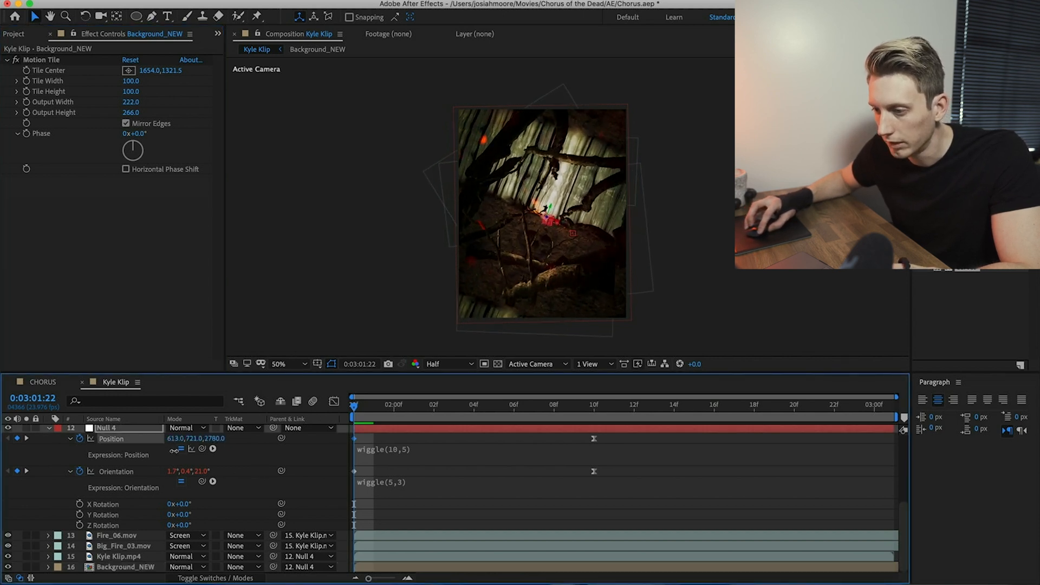
key(super+s)
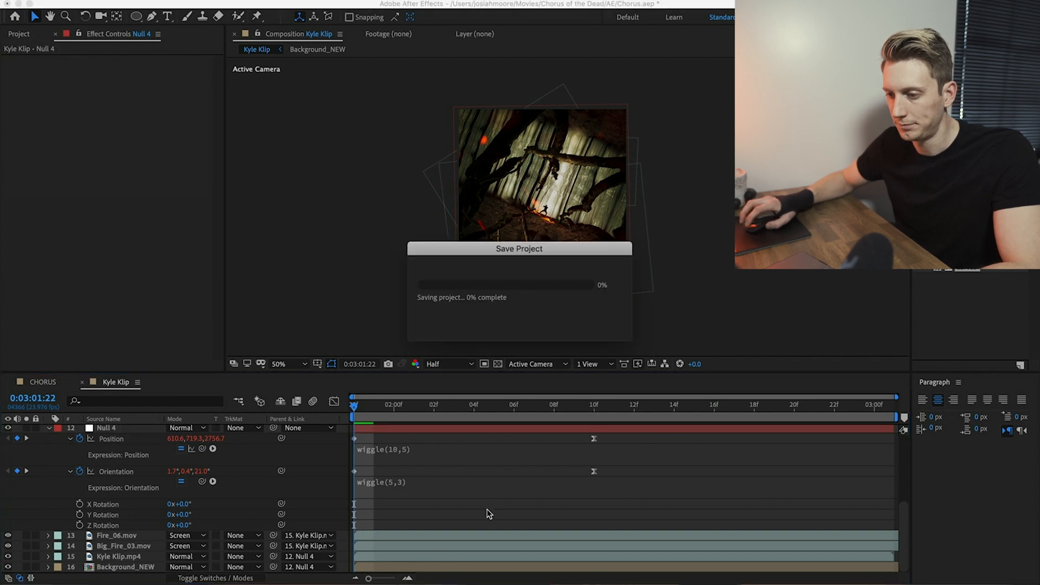
key(period)
key(comma)
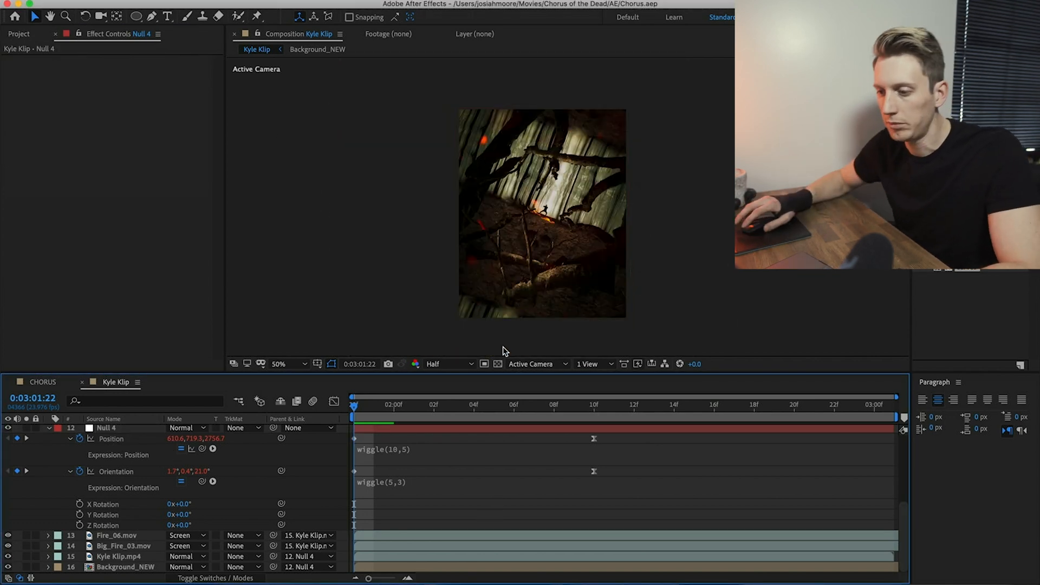
key(space)
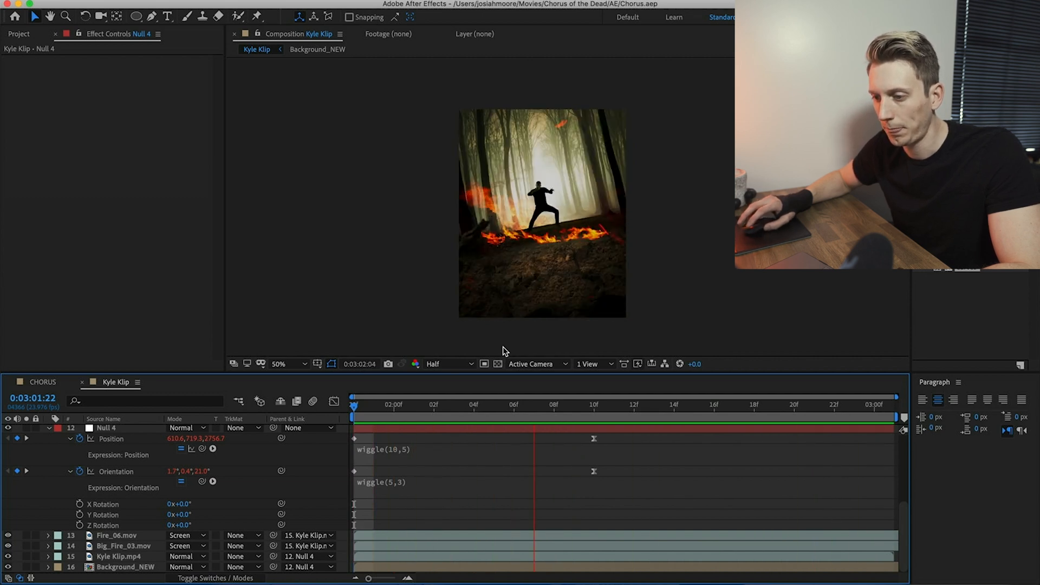
key(space)
Step: Collapse the open properties of all layers in the Kyle Klip composition and check the framing up to 0:03:02:07
click(596, 406)
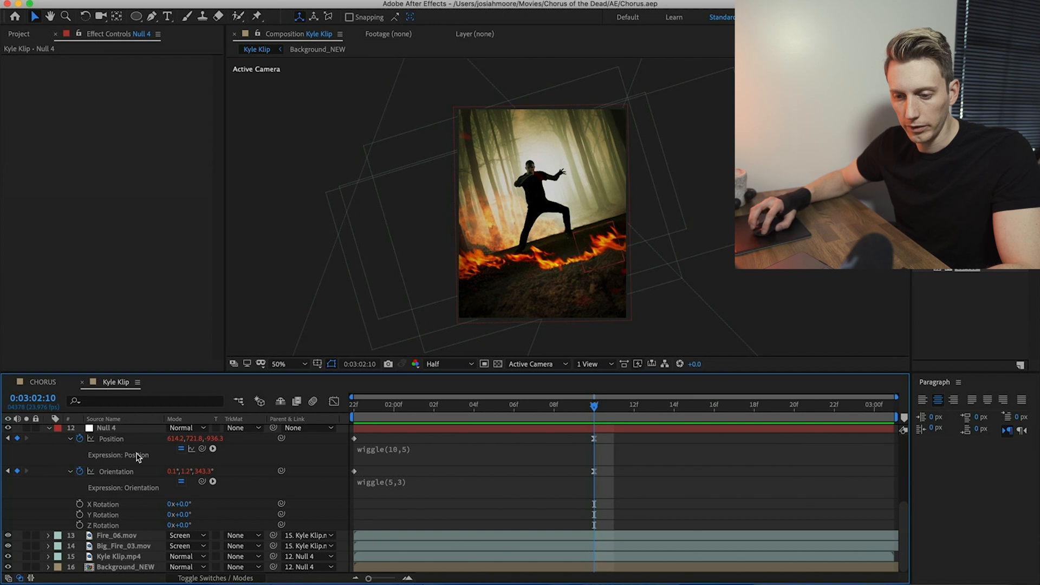
click(106, 429)
scroll(114, 479, up, 5)
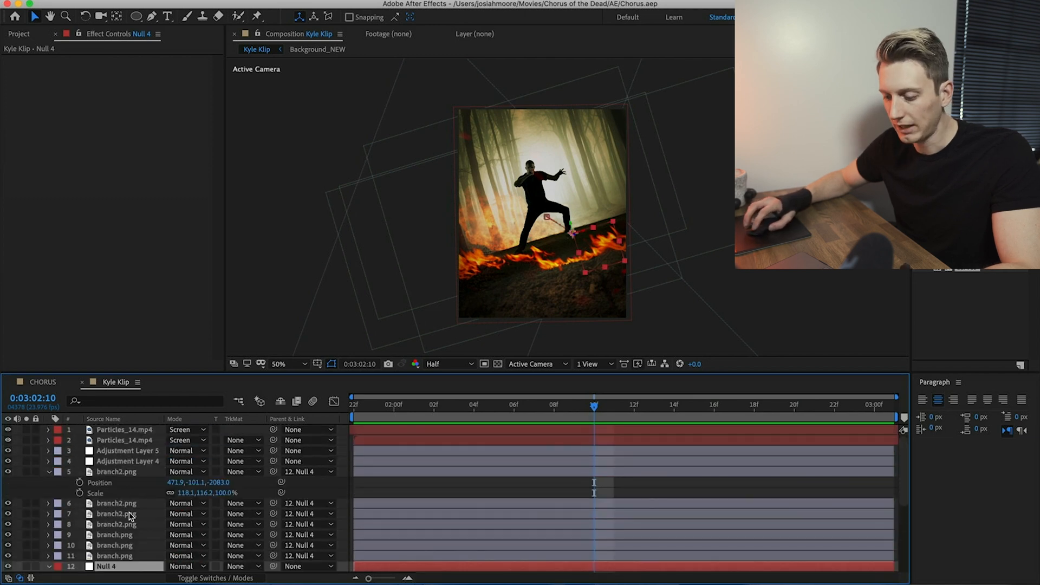
key(super+a)
key(u)
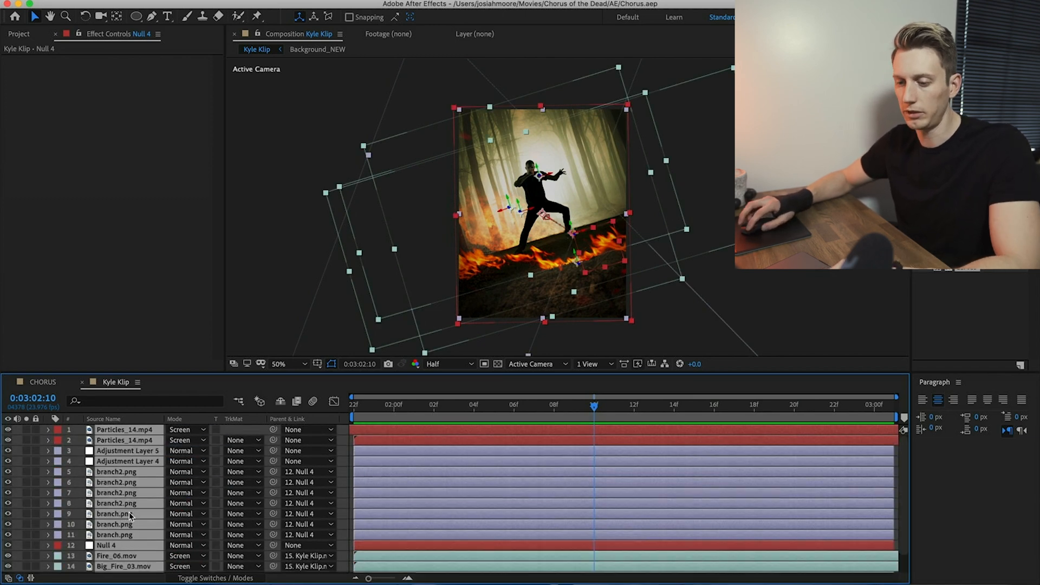
click(386, 401)
key(period)
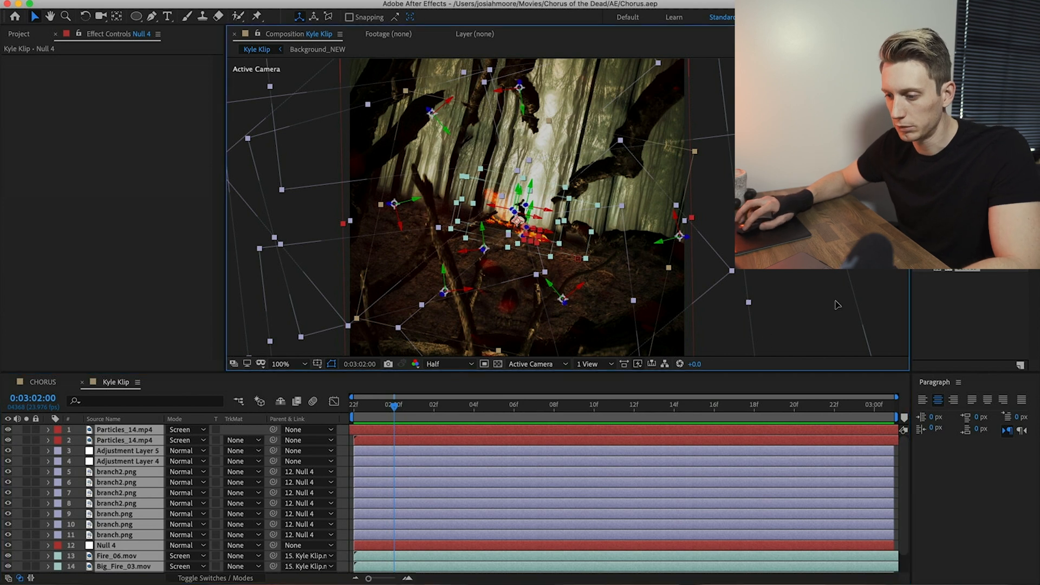
drag(487, 407, 534, 407)
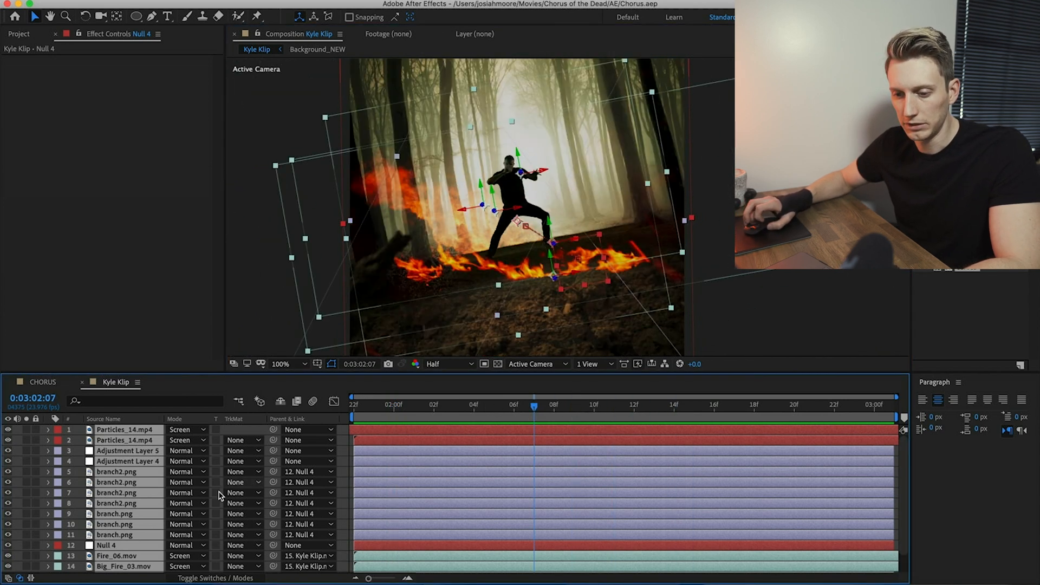
drag(36, 429, 36, 566)
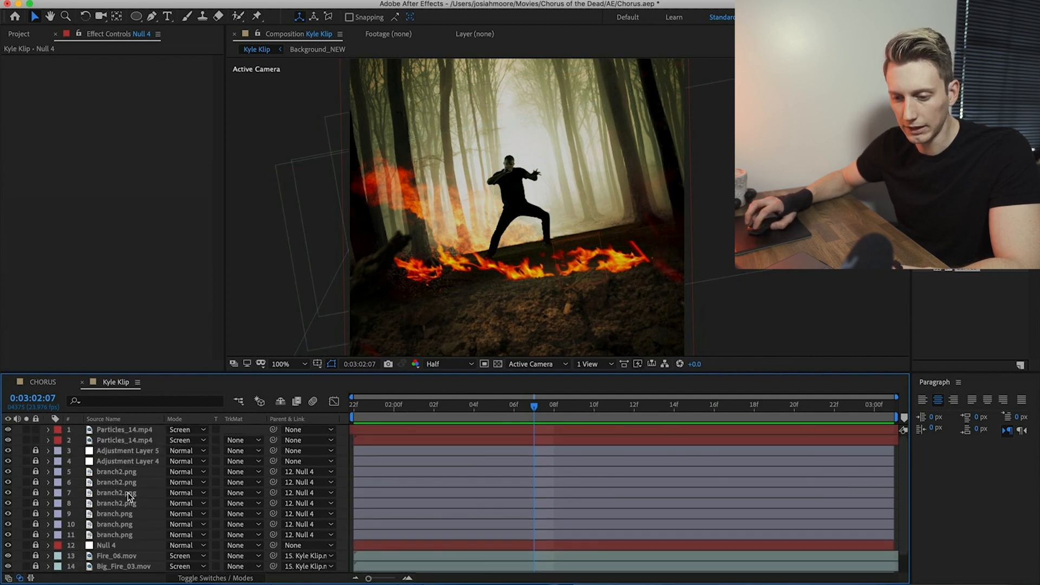
scroll(105, 551, down, 1)
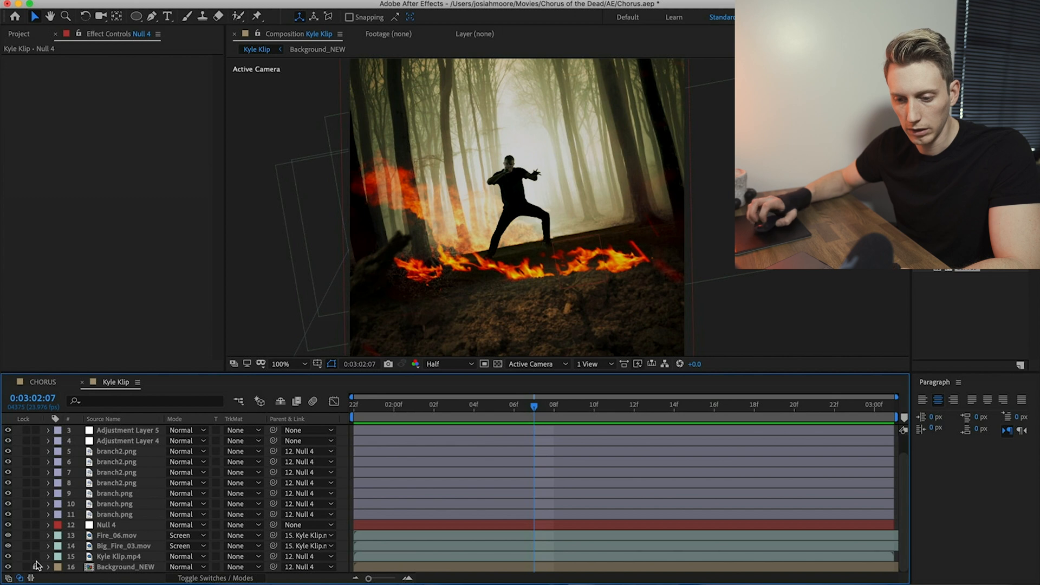
scroll(34, 519, up, 1)
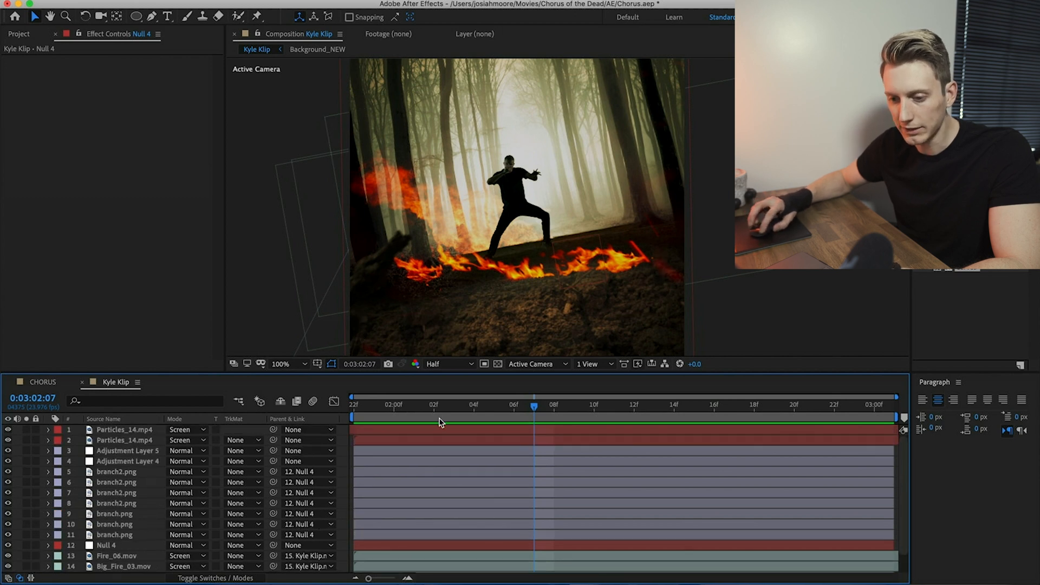
Step: At 0:03:02:04, select the topmost Particles_14.mp4 layer and search the effects for "glow"
click(104, 432)
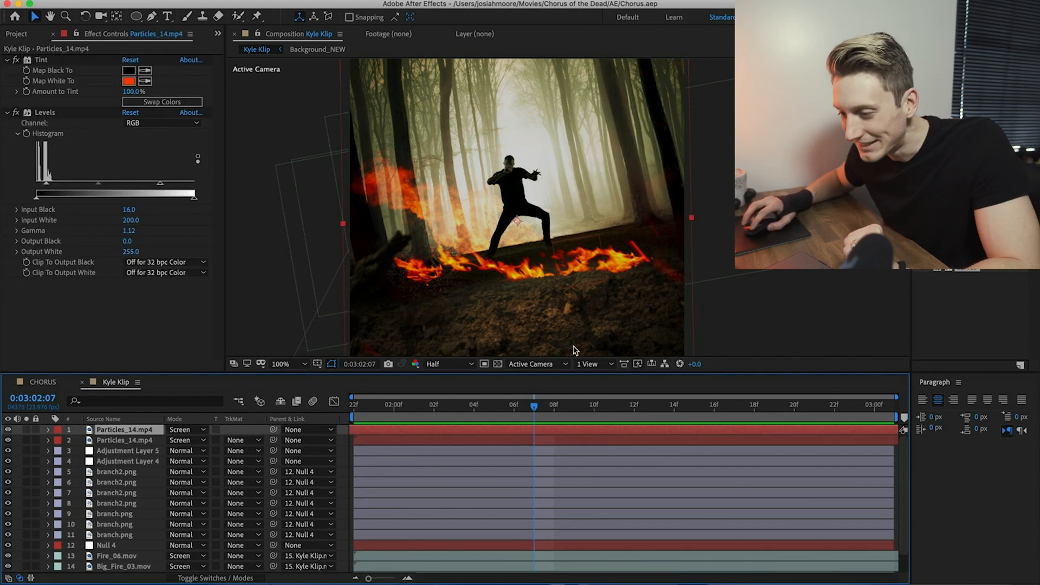
drag(540, 407, 473, 416)
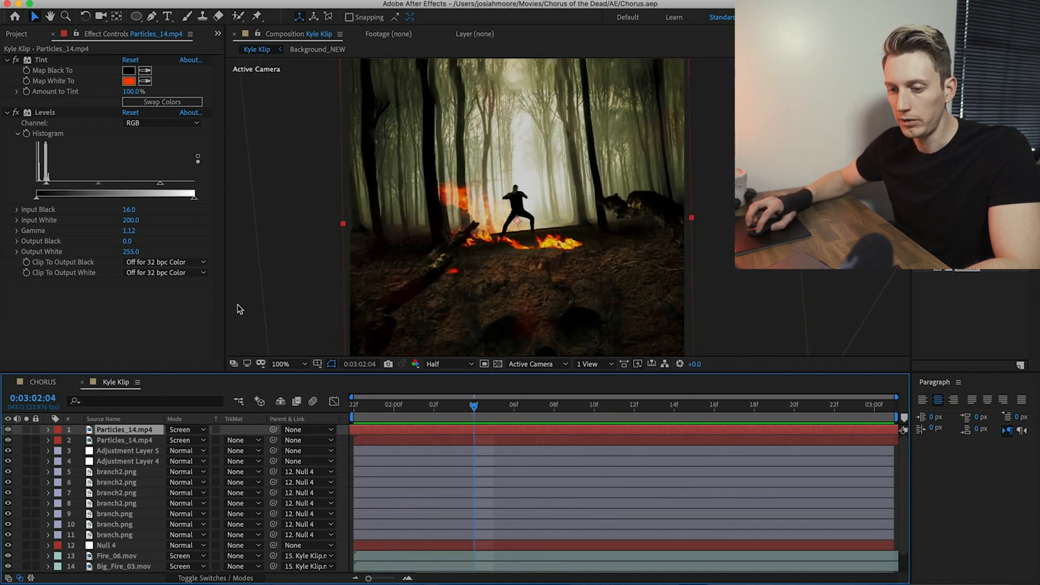
click(128, 329)
click(975, 320)
text(glow)
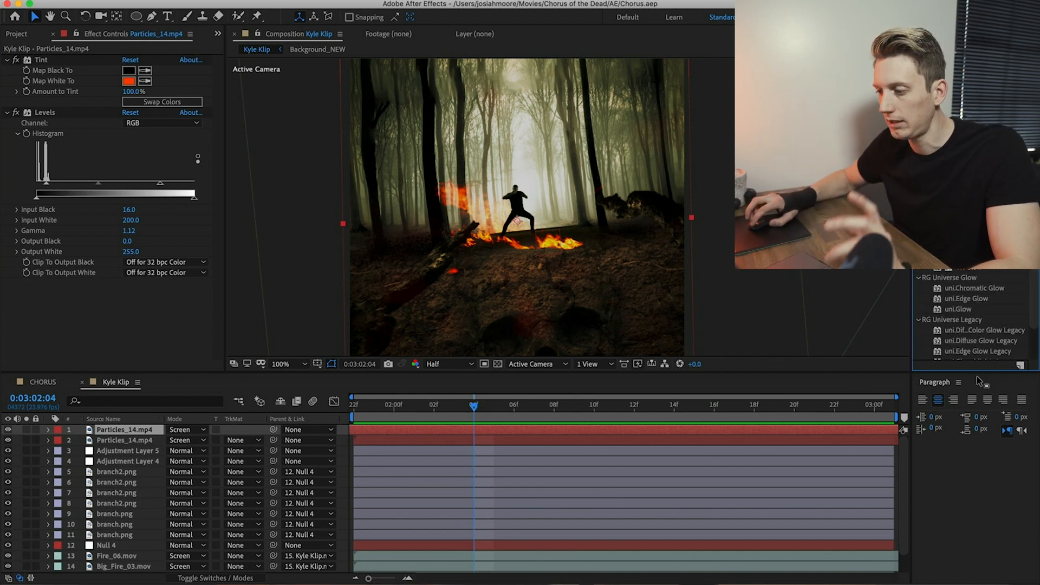
Step: Try uni.Glow on the topmost Particles_14.mp4 layer and delete the effect
drag(952, 311, 117, 351)
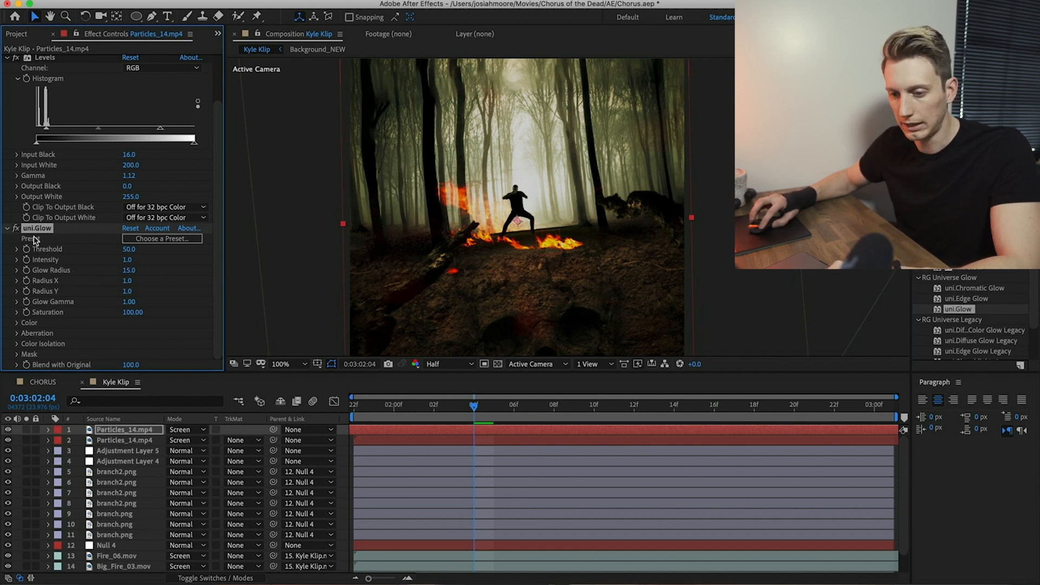
key(Delete)
Step: Apply uni.Glow to Adjustment Layer 5 with a Threshold of 59.6 and a Glow Radius of 45
click(124, 453)
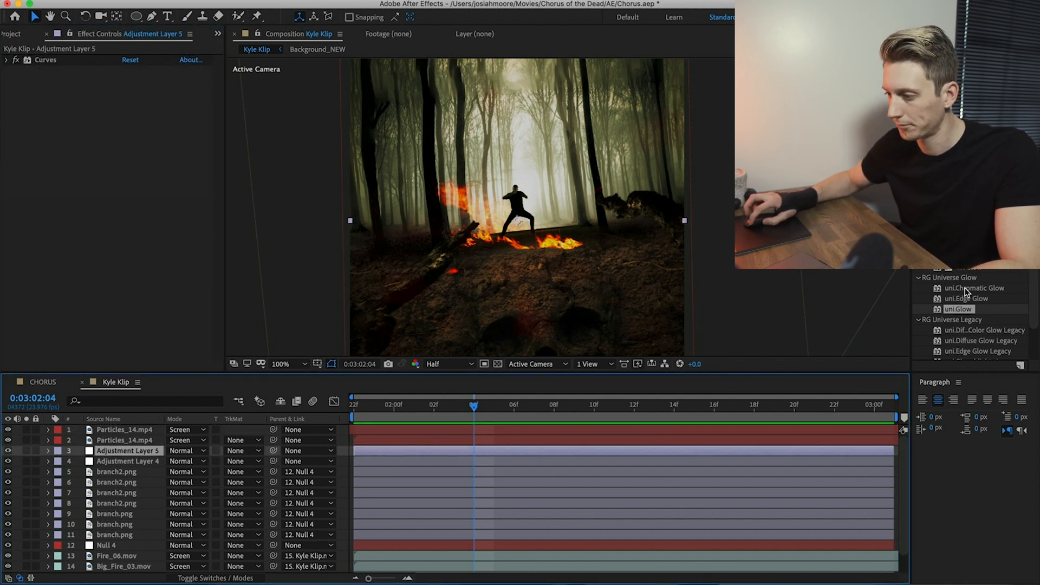
drag(957, 310, 123, 255)
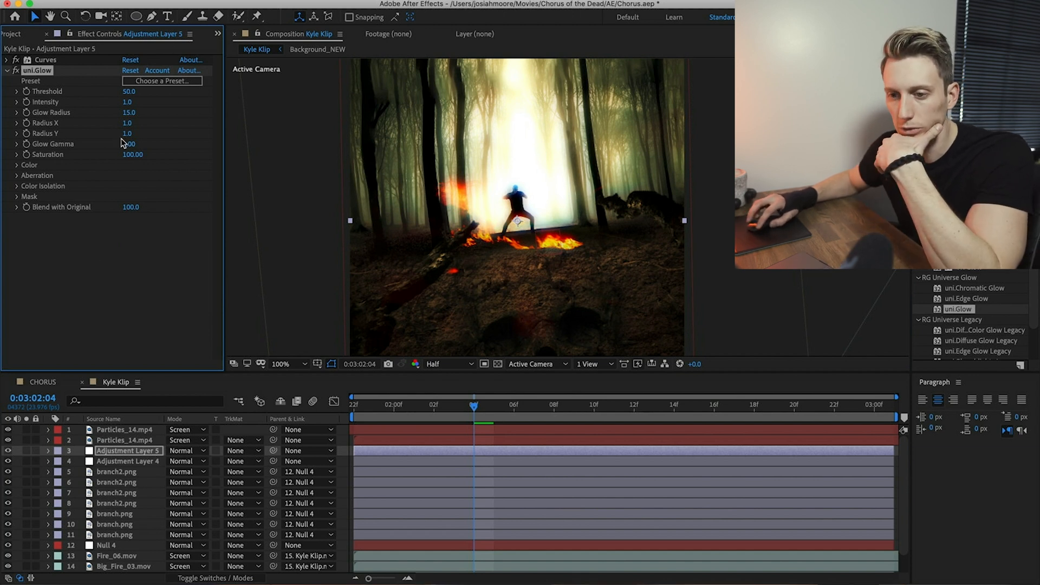
drag(129, 93, 190, 94)
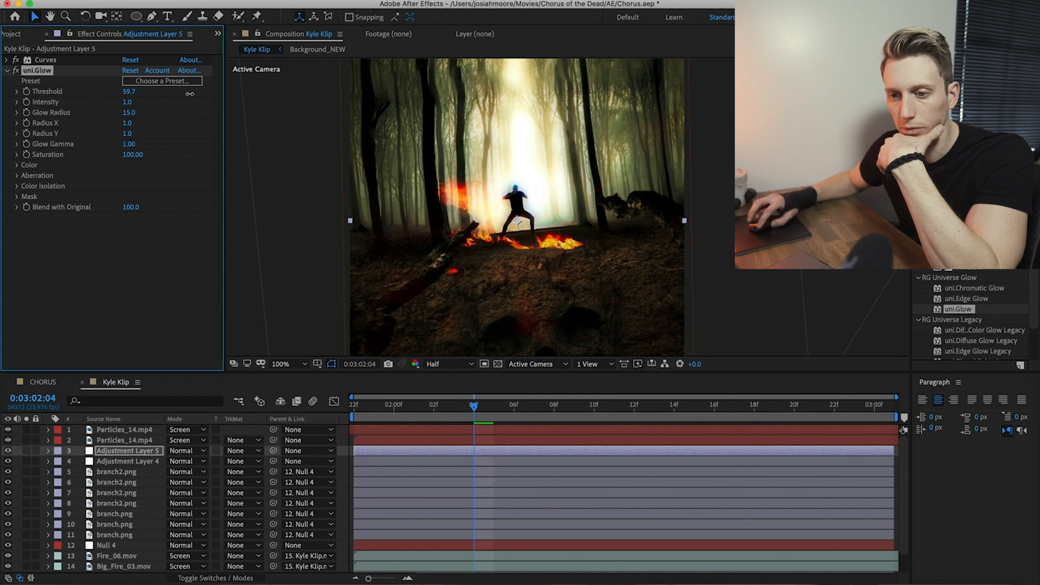
click(128, 113)
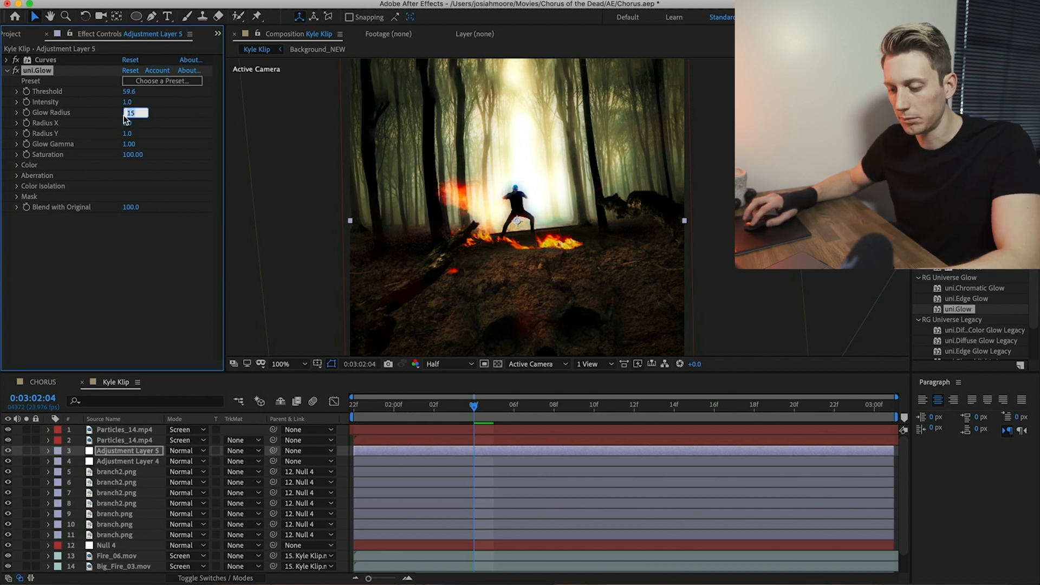
text(45)
key(Return)
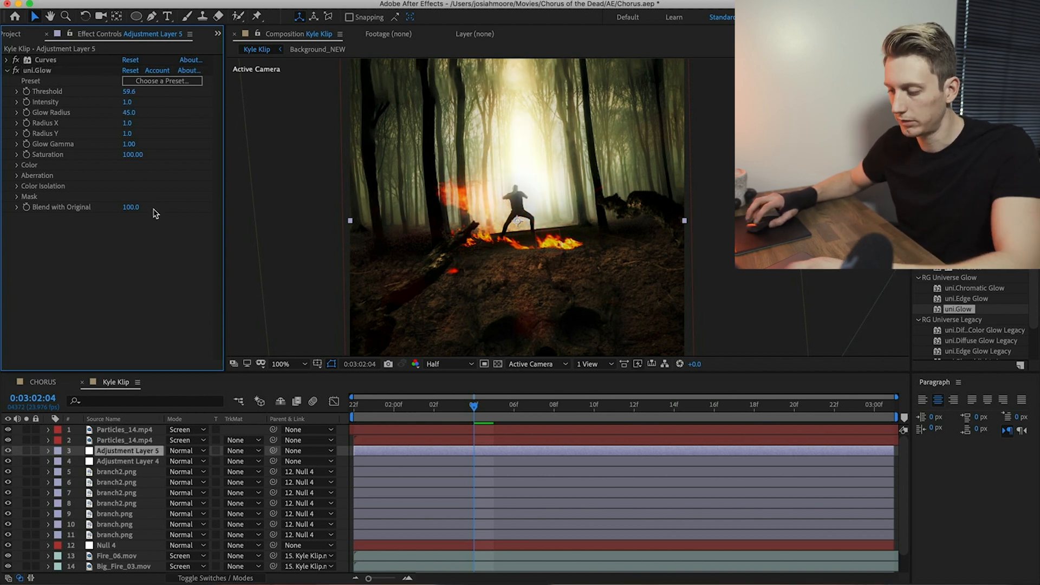
Step: At 0:03:02:08, raise uni.Glow's Glow Radius on Adjustment Layer 5 through 66 to 77 and save the project
drag(476, 405, 554, 421)
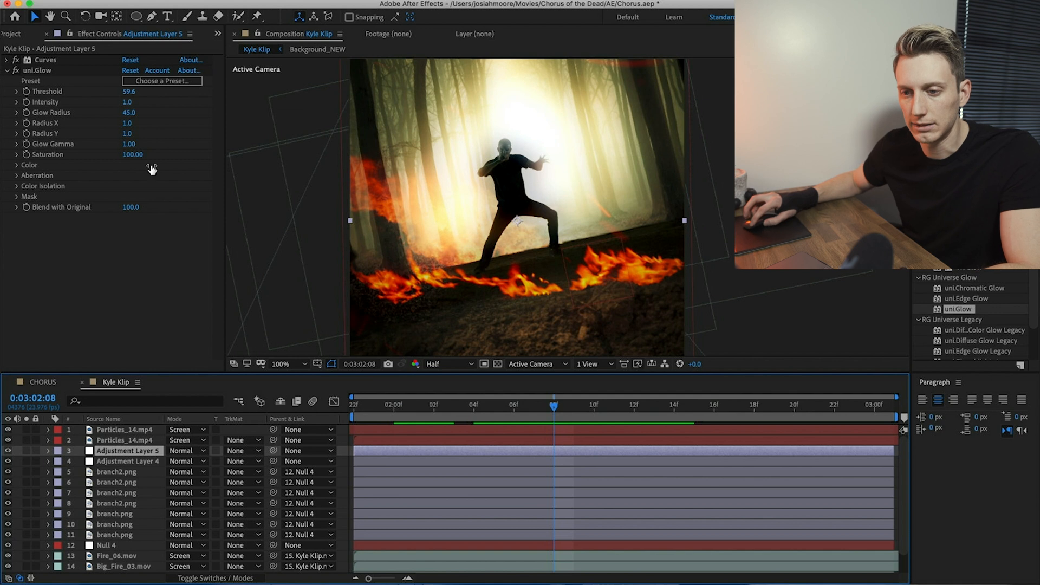
click(130, 112)
text(66)
key(Return)
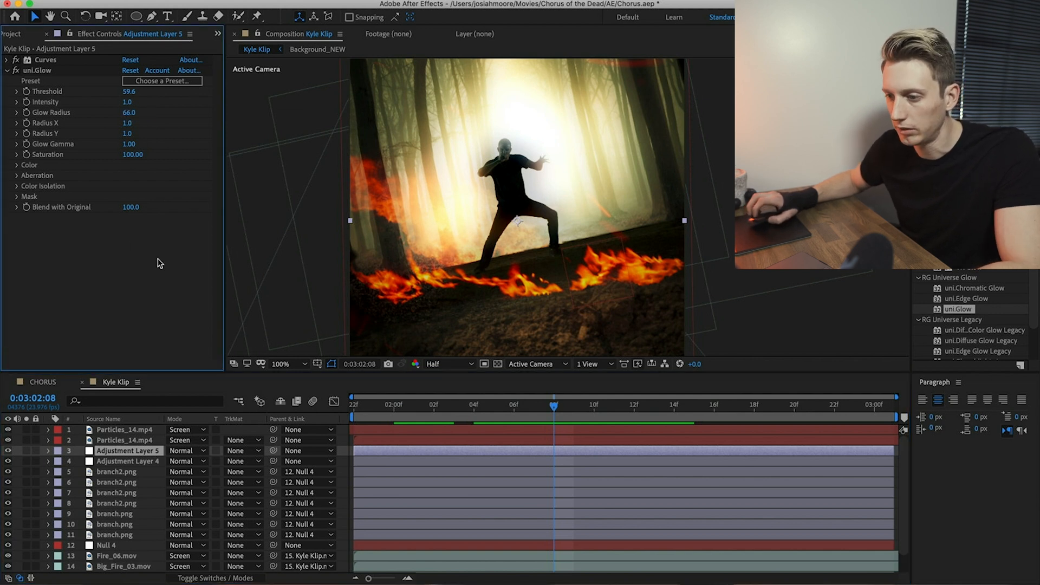
text(77)
key(Return)
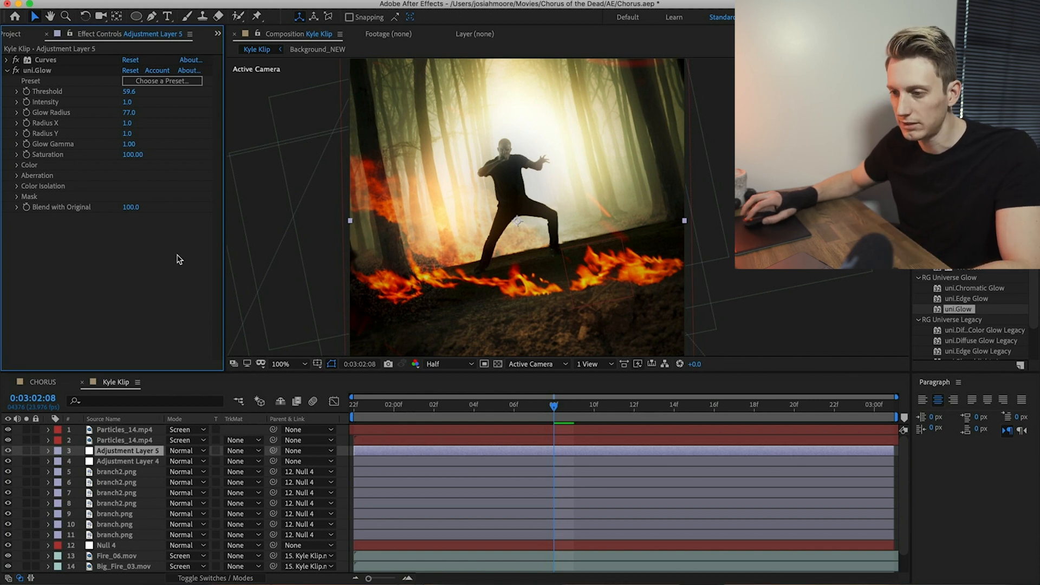
key(super+s)
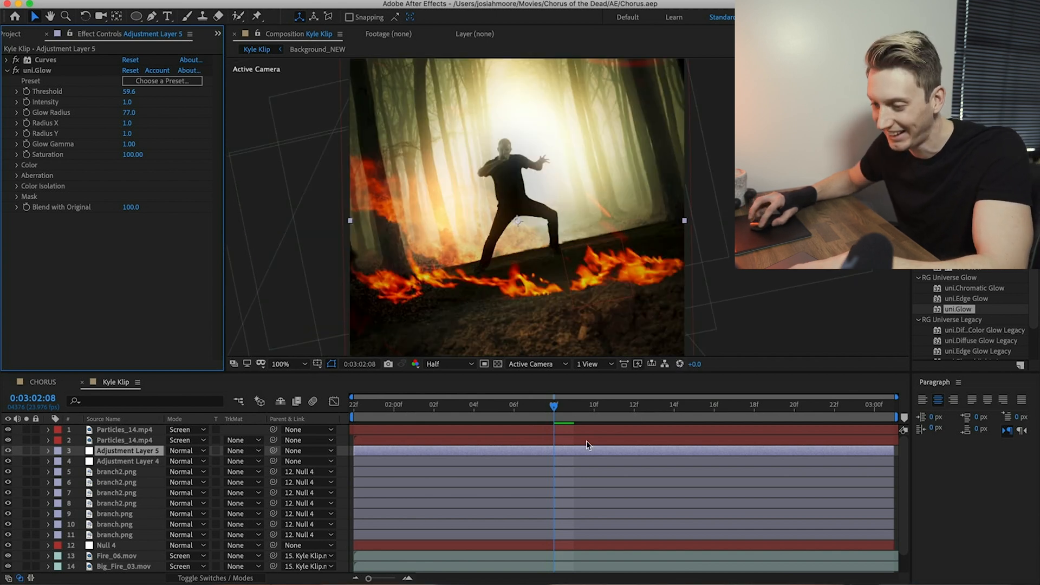
Step: Preview the glow and lower uni.Glow's Threshold on Adjustment Layer 5 to about 51.9, comparing frames up to 0:03:02:11
key(space)
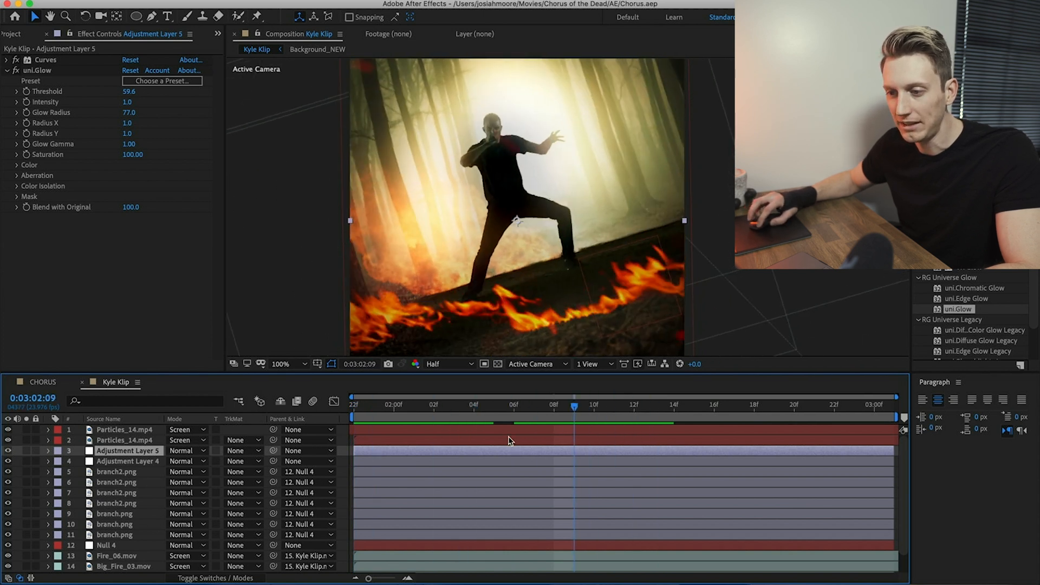
drag(127, 92, 106, 95)
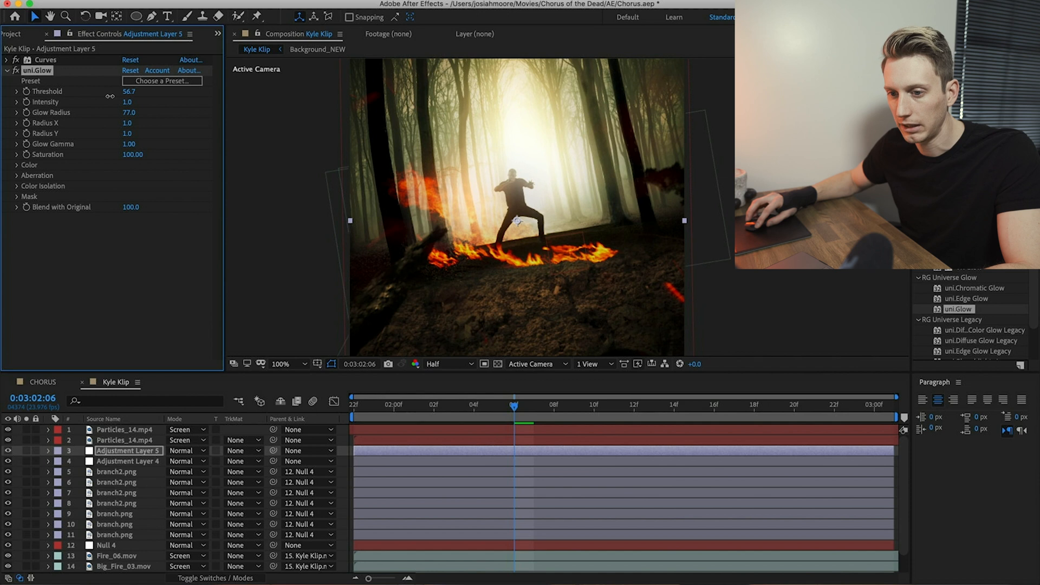
drag(463, 406, 611, 401)
drag(128, 91, 107, 95)
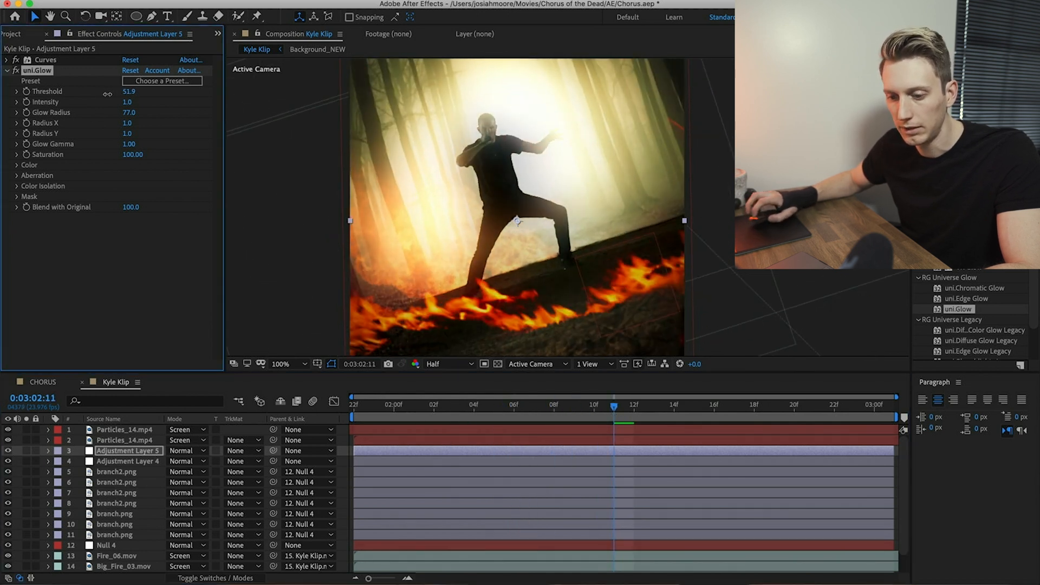
Step: Search the effects for "levels" and apply Levels to the Kyle Klip.mp4 layer
click(124, 565)
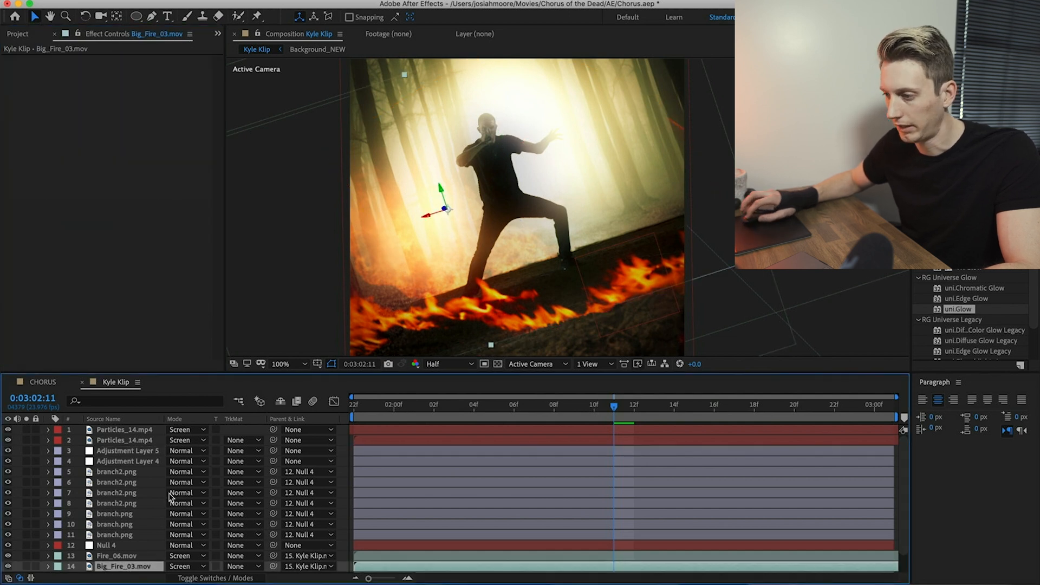
text(levels)
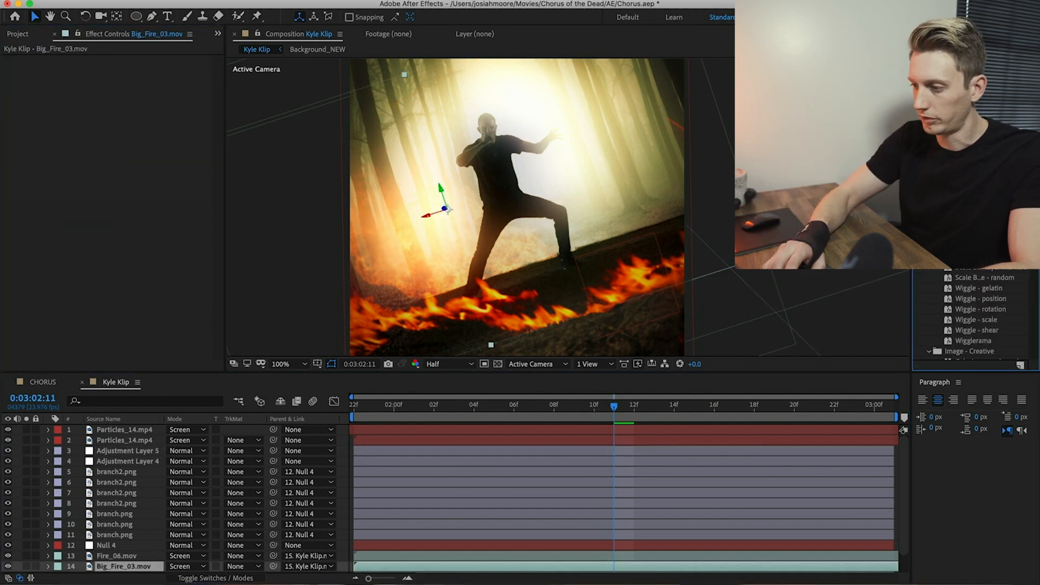
drag(975, 287, 194, 548)
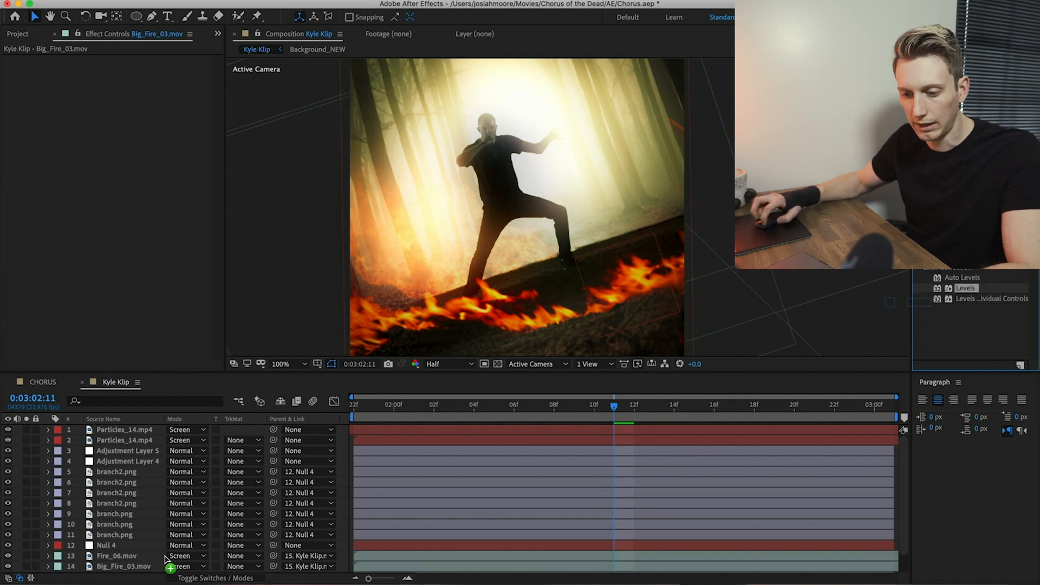
drag(113, 581, 123, 560)
Step: Adjust Kyle Klip.mp4's Levels to Output White 95, Input White 193 and Gamma 0.79 to darken the figure
drag(195, 293, 110, 296)
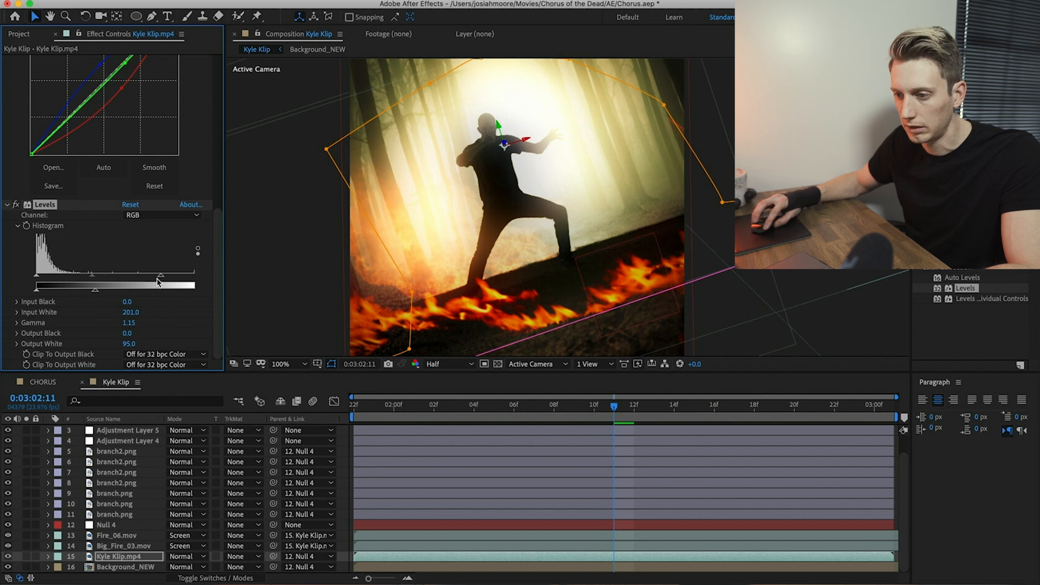
drag(156, 280, 157, 280)
drag(90, 277, 107, 280)
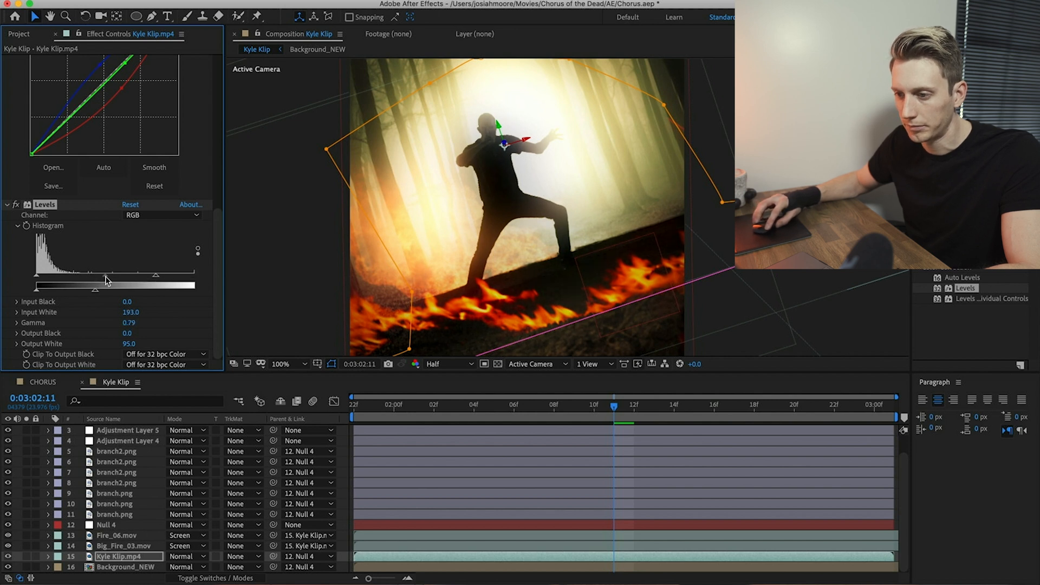
Step: Raise Kyle Klip.mp4's Levels Gamma to 0.99, compare the figure with Levels off and on, and save the project
click(15, 204)
click(15, 204)
key(super+s)
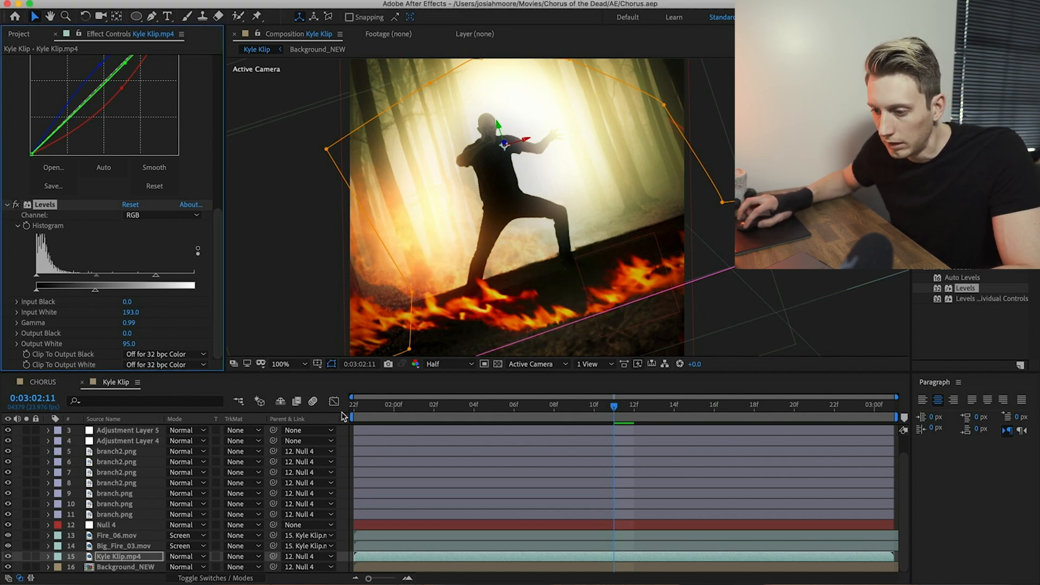
Step: At 0:03:01:22, collapse uni.Glow on Adjustment Layer 5 and apply a second Curves effect below it
drag(613, 406, 298, 434)
scroll(183, 474, up, 2)
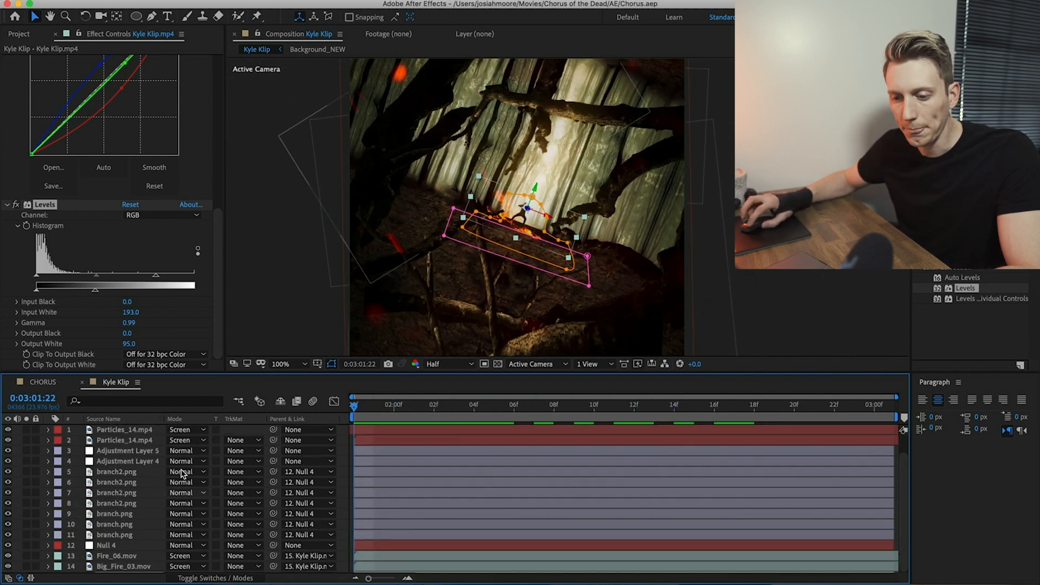
click(114, 453)
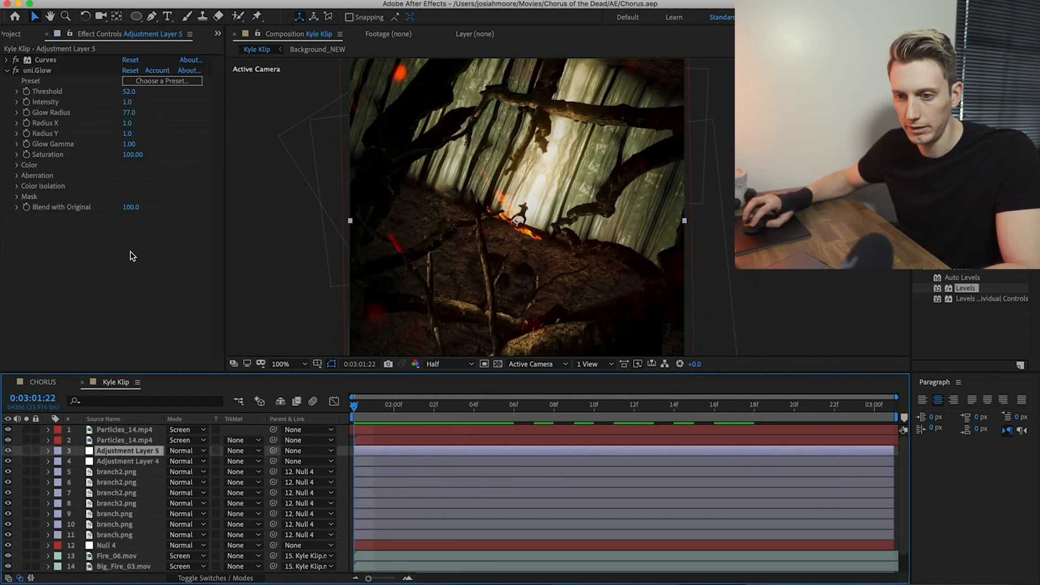
click(6, 71)
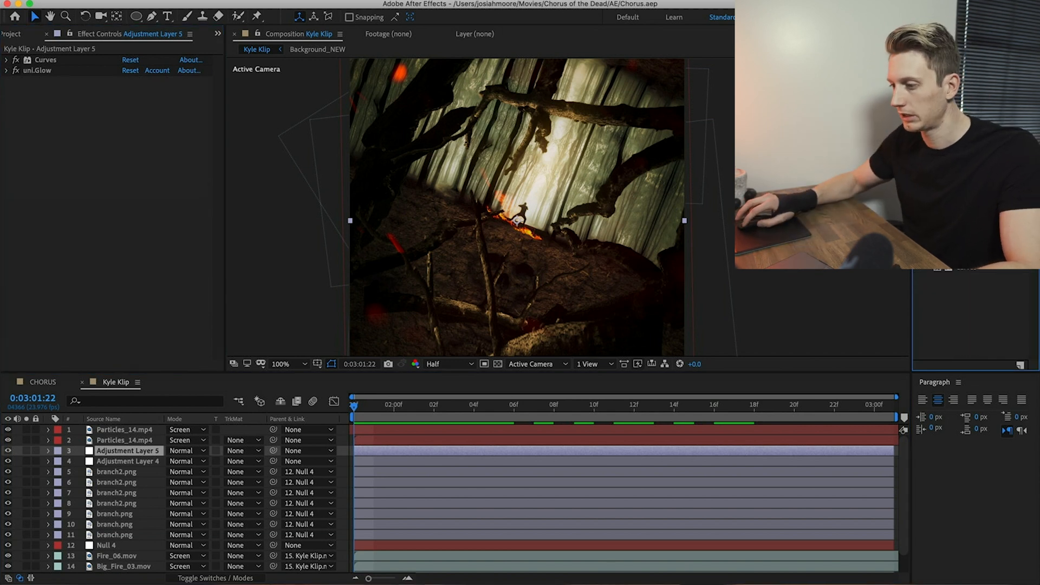
drag(965, 271, 122, 285)
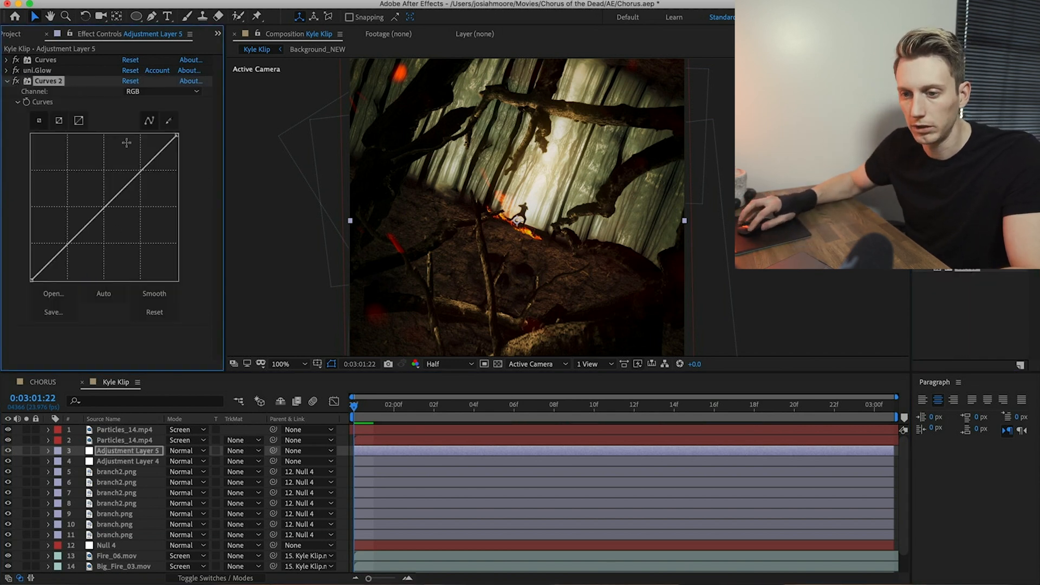
Step: In Curves 2's Red channel, raise the midtones, slightly lift the black point, and save the project
click(149, 92)
click(144, 115)
drag(123, 186, 102, 202)
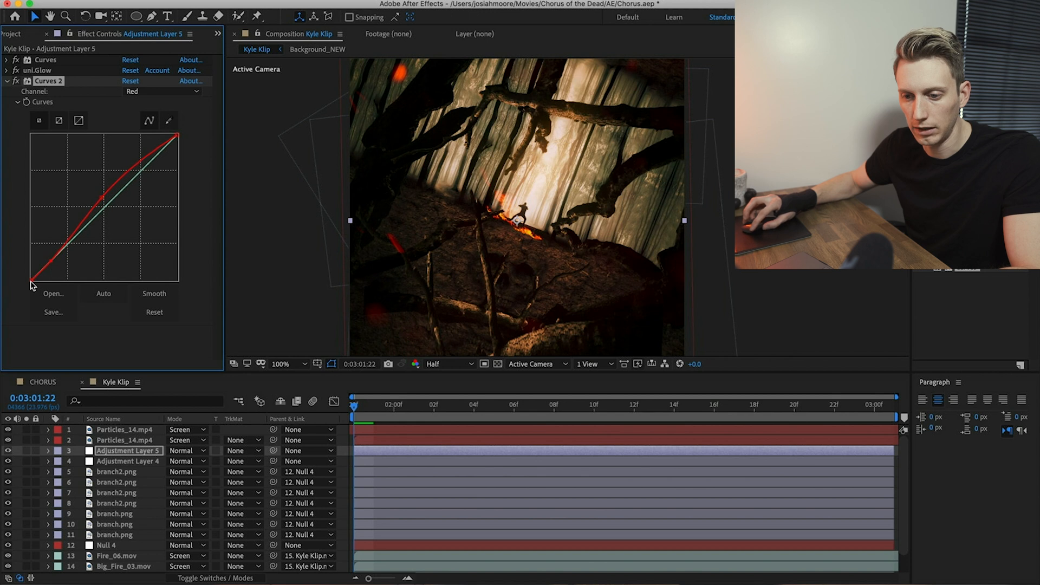
mouse_move(32, 276)
mouse_down()
mouse_move(31, 218)
mouse_move(26, 279)
mouse_up()
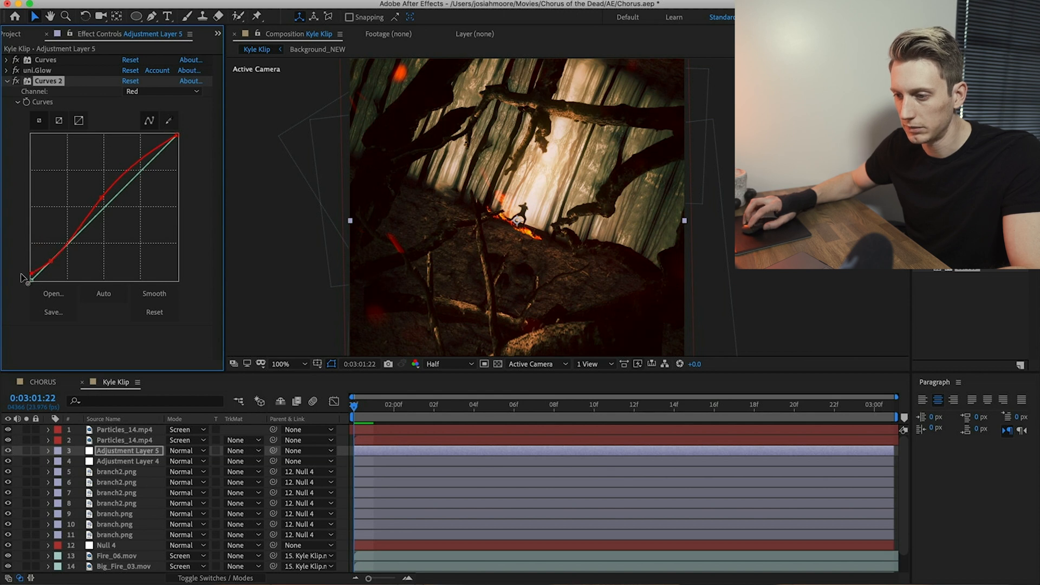
key(super+s)
Step: Lower Curves 2's Green channel slightly in the highlights and shadows, check the first frames, and save the project
click(162, 91)
click(154, 165)
mouse_move(144, 179)
mouse_down()
mouse_move(153, 186)
mouse_move(139, 179)
mouse_up()
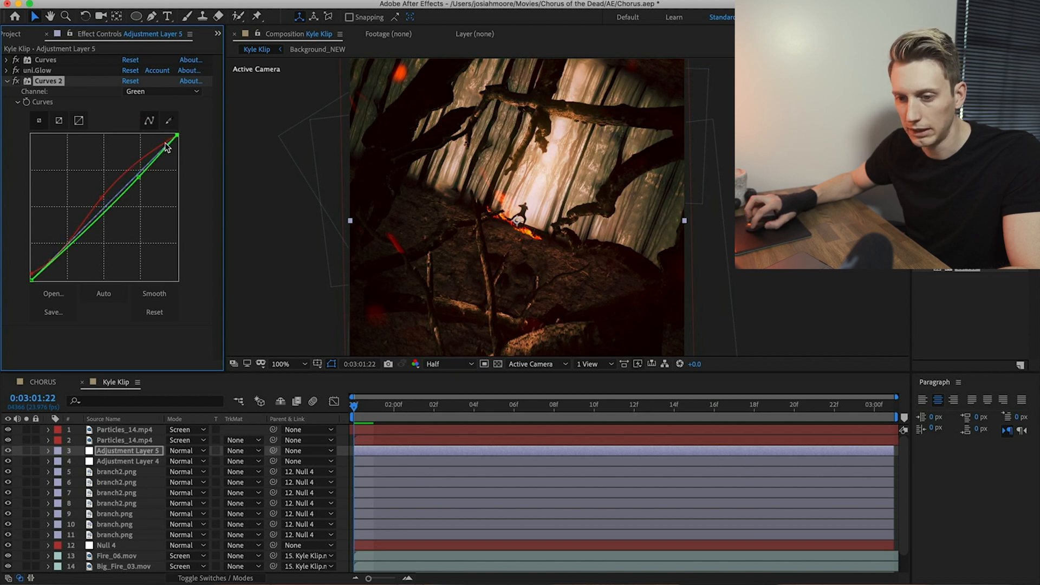
drag(93, 227, 93, 230)
drag(381, 411, 363, 425)
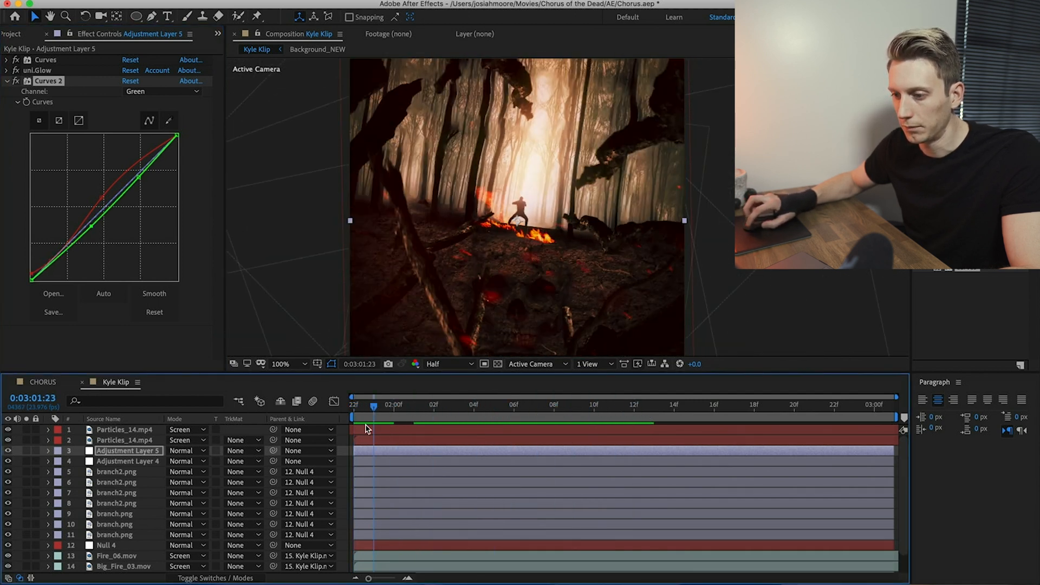
key(super+s)
drag(376, 412, 353, 412)
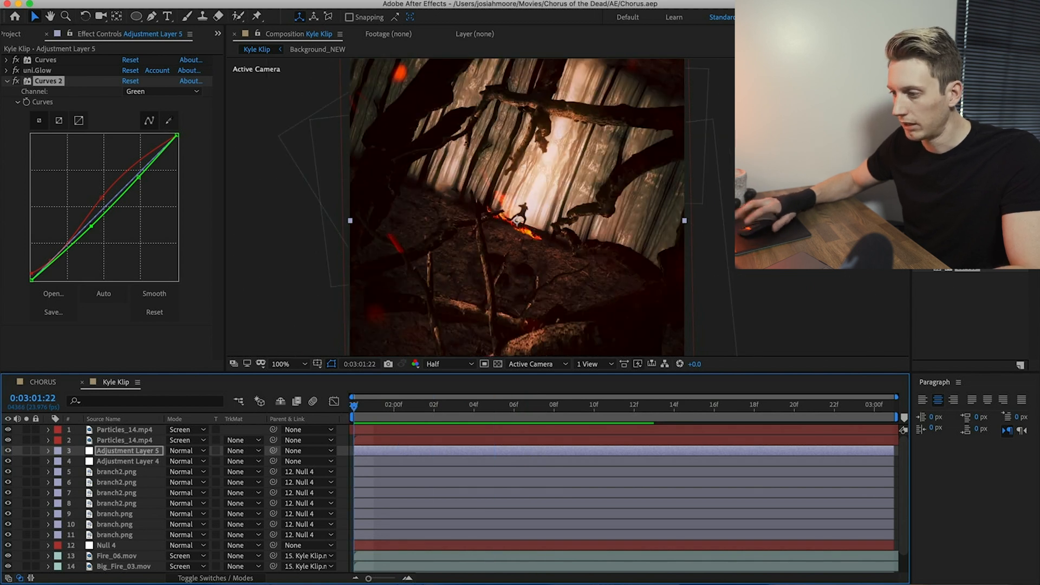
Step: Search the effects for "noise" and apply Noise to Adjustment Layer 5
click(970, 245)
text(noise)
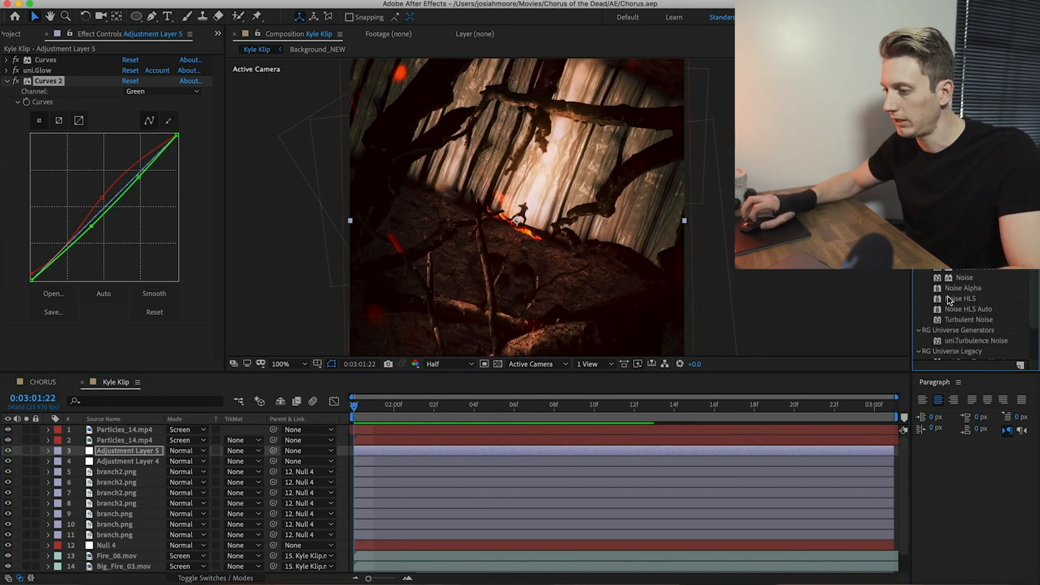
scroll(949, 312, down, 3)
scroll(967, 295, up, 3)
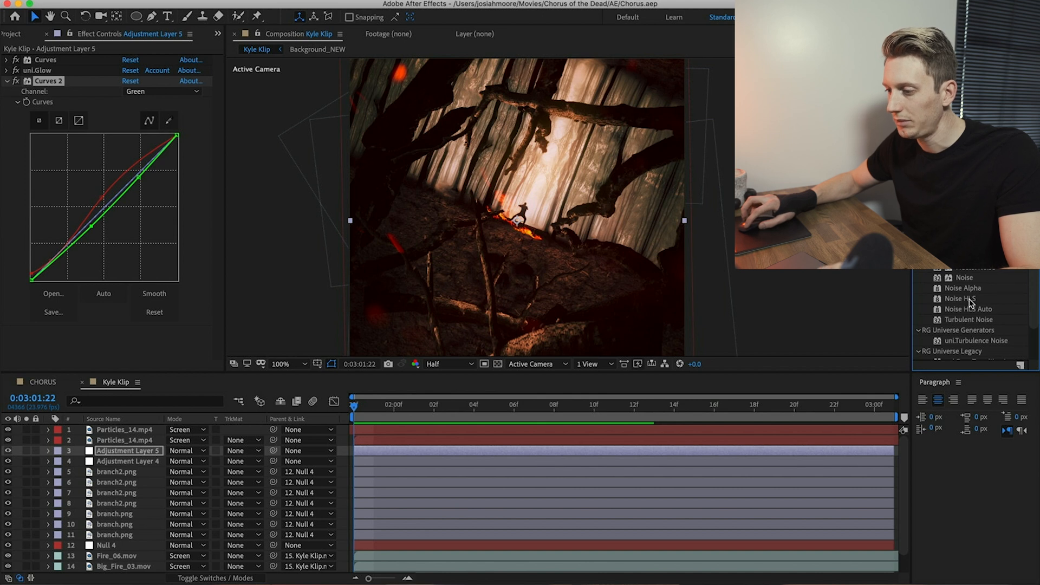
click(962, 287)
scroll(983, 321, down, 3)
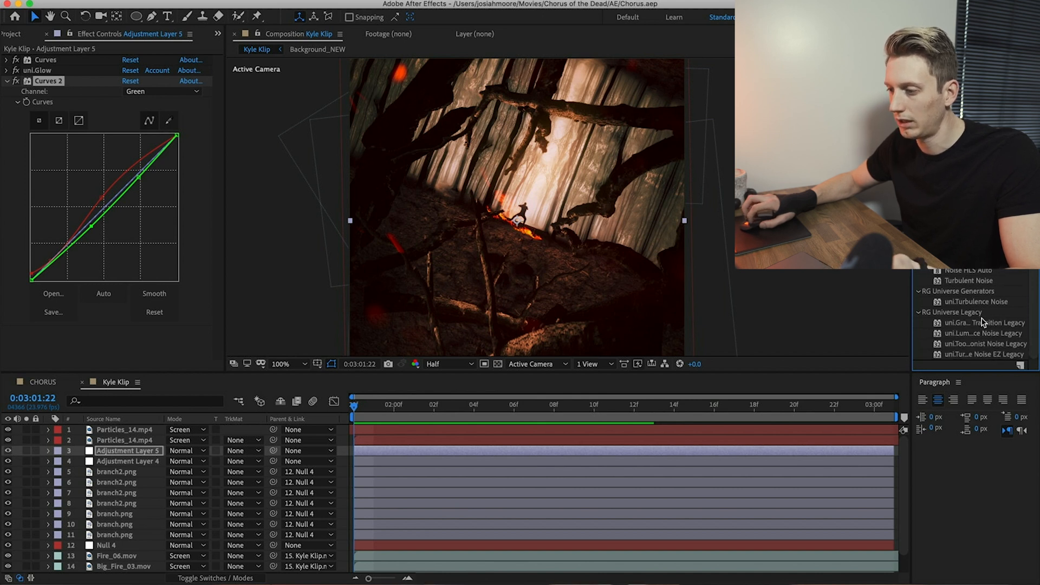
scroll(969, 314, up, 3)
click(962, 277)
drag(962, 278, 102, 453)
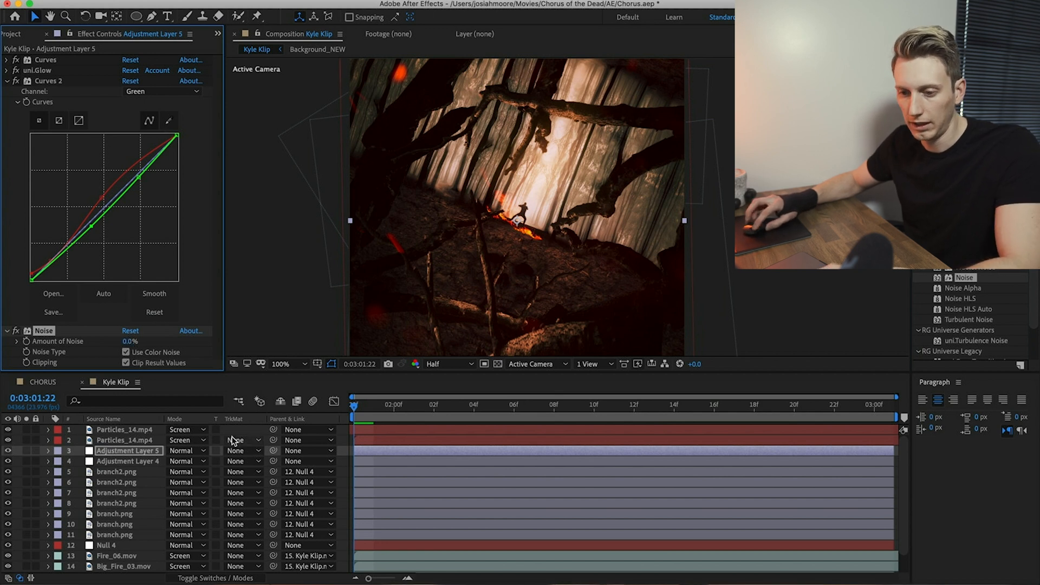
Step: Set the Noise effect's Amount of Noise on Adjustment Layer 5 to 8%
key(Up)
click(127, 341)
text(8)
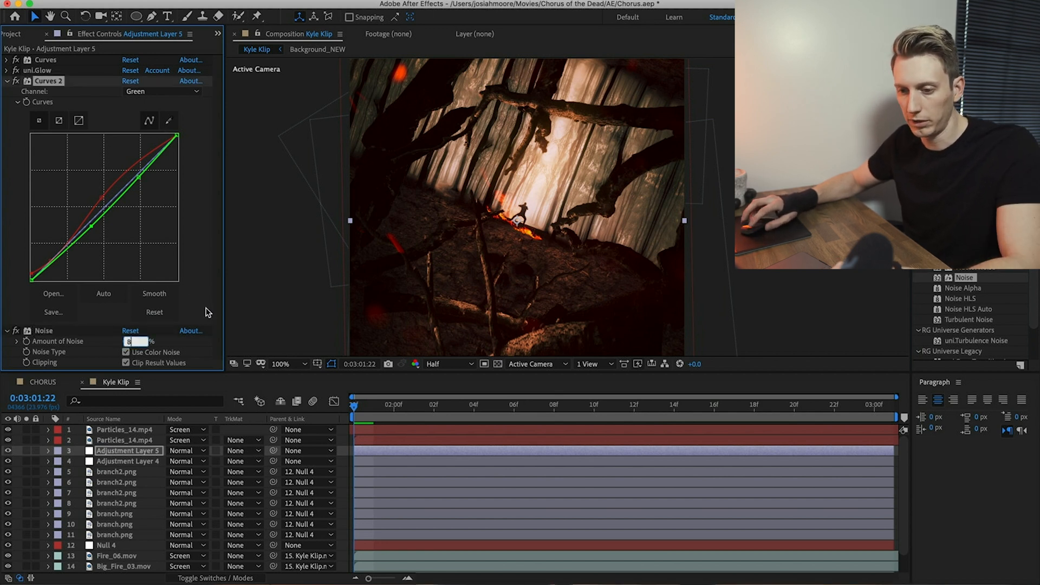
key(Return)
Step: Inspect the grain at 400% zoom in Full resolution, turn off Use Color Noise, and collapse the Noise effect
key(period)
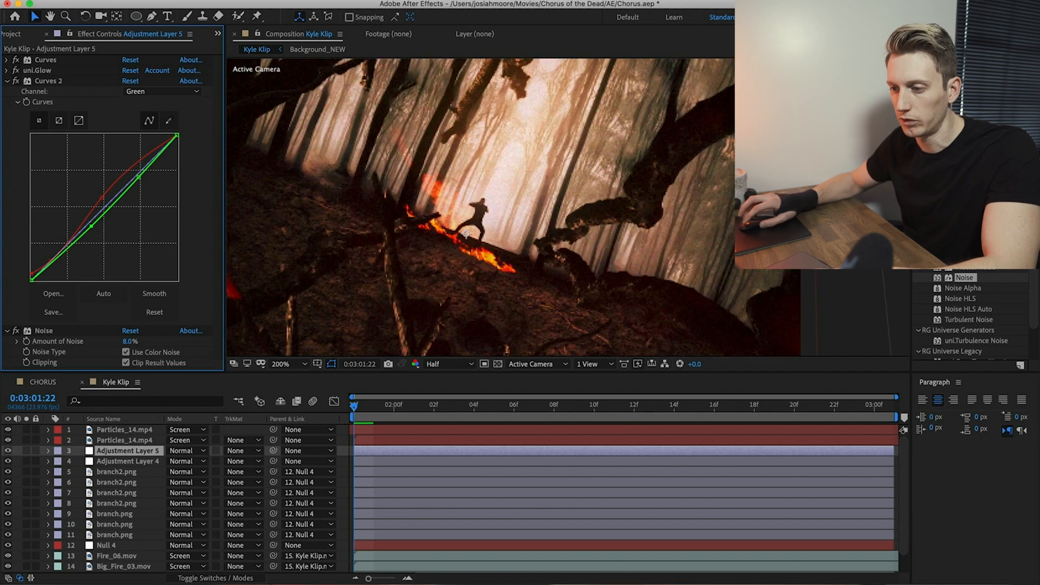
key(period)
key(period)
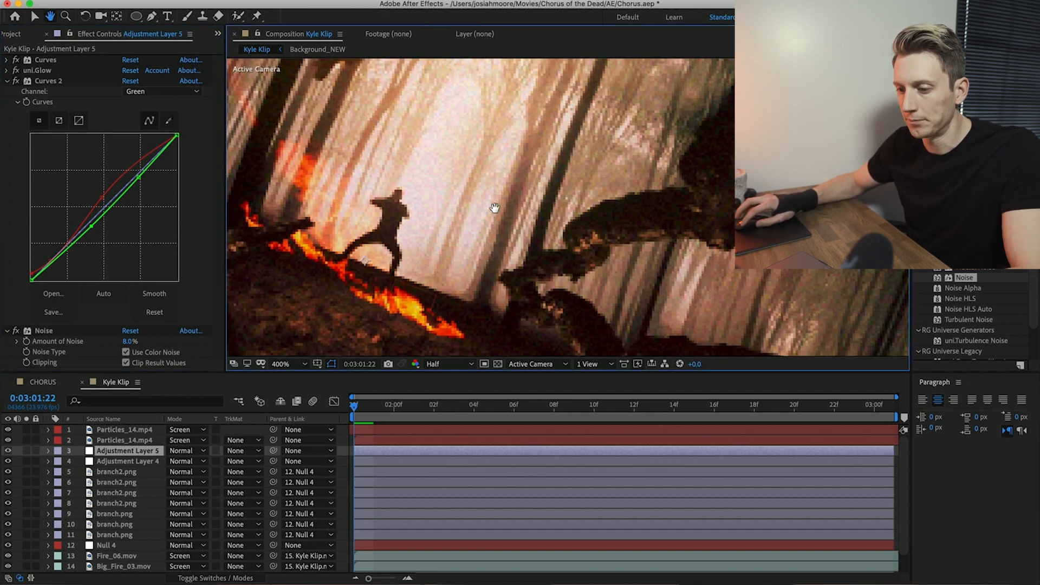
click(446, 364)
click(441, 398)
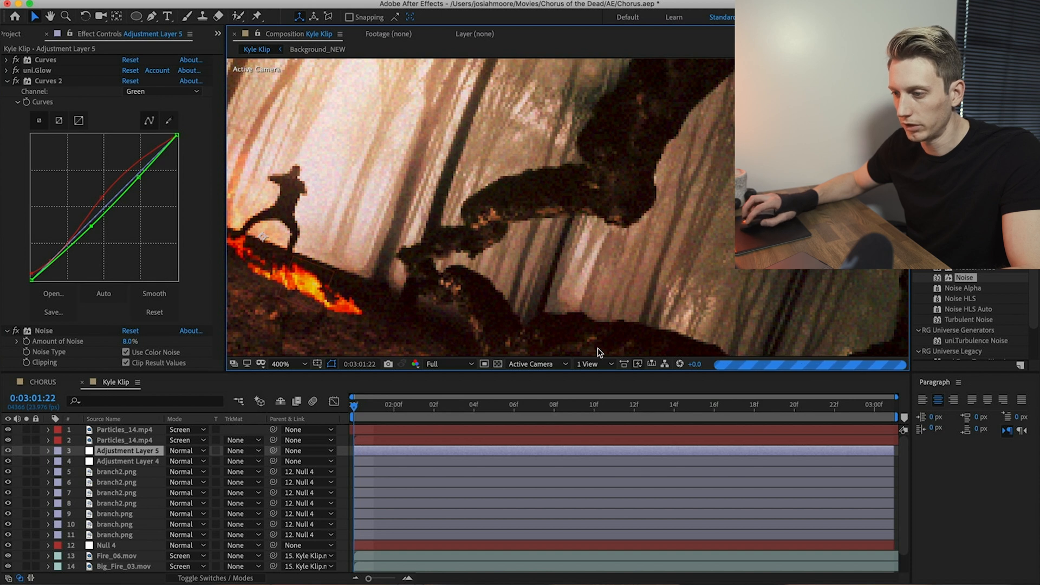
click(16, 331)
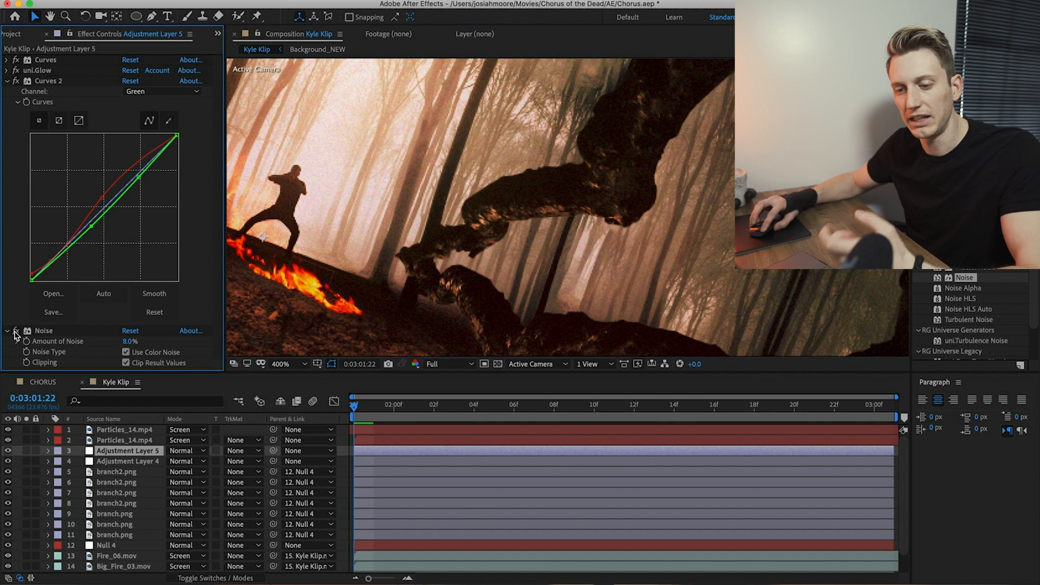
click(126, 352)
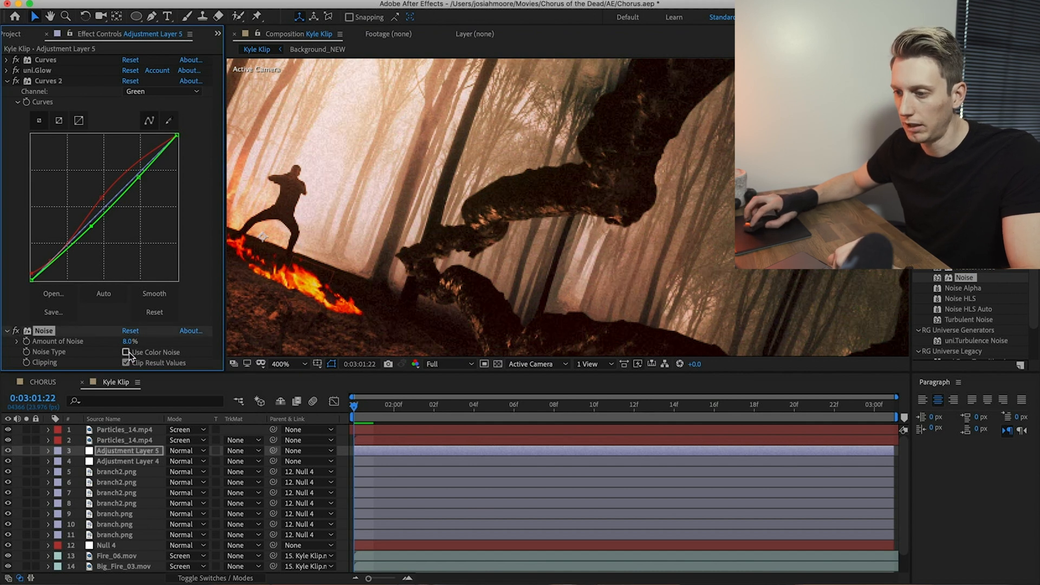
click(7, 332)
Step: Check the grain on the forest floor, and return the preview to Half resolution at 100% zoom
key(h)
drag(341, 263, 521, 375)
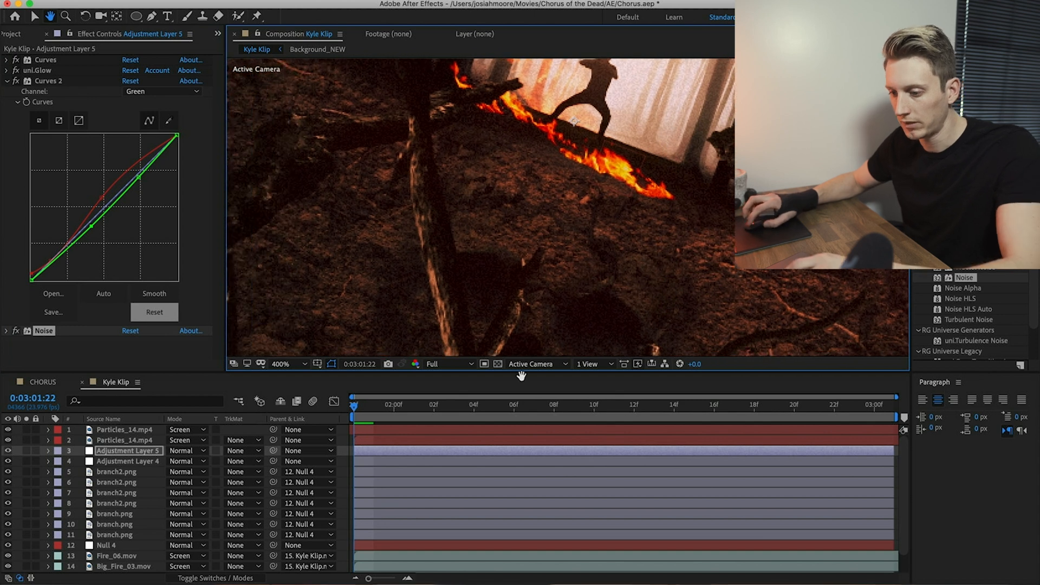
key(v)
click(444, 364)
click(445, 405)
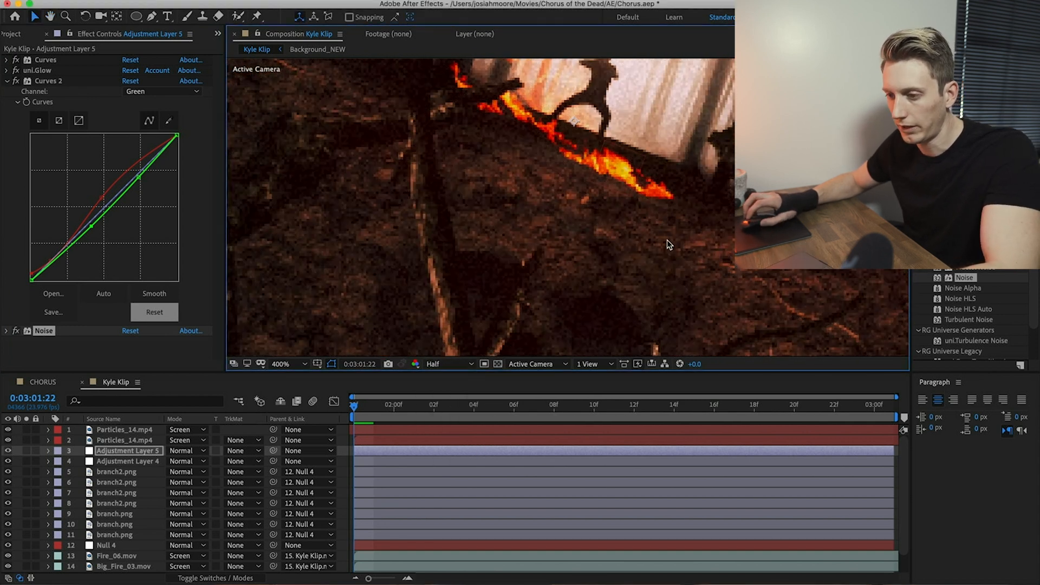
scroll(667, 239, down, 5)
scroll(667, 240, up, 3)
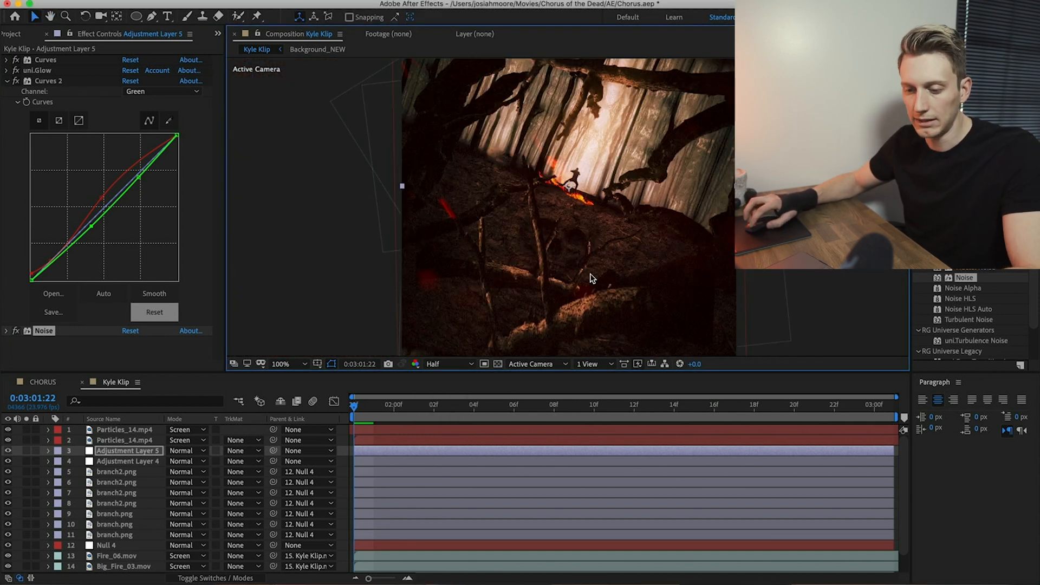
Step: Turn on motion blur for all layers in Kyle Klip and enable it for the composition
click(127, 461)
key(super+a)
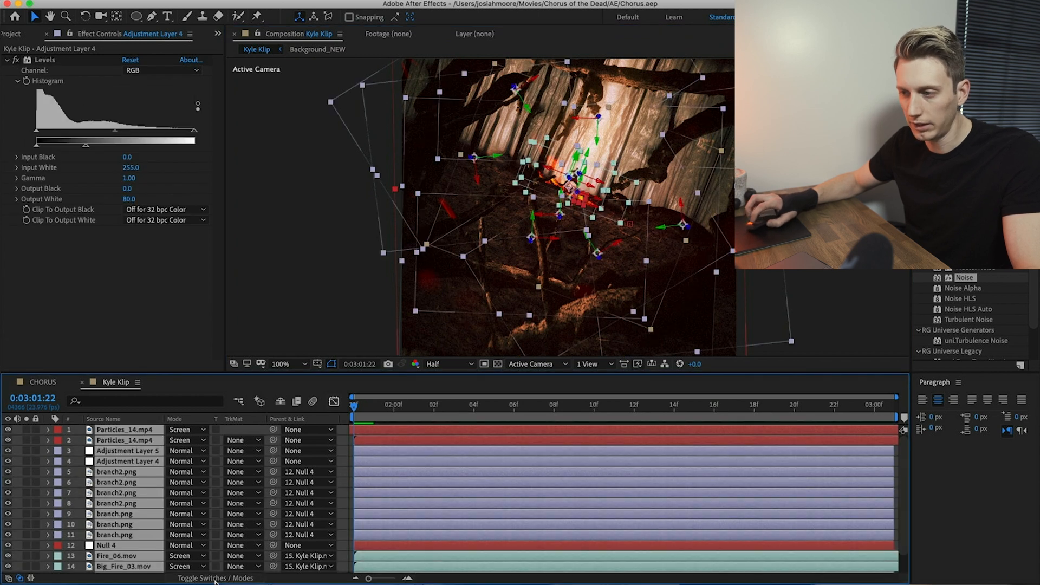
click(216, 579)
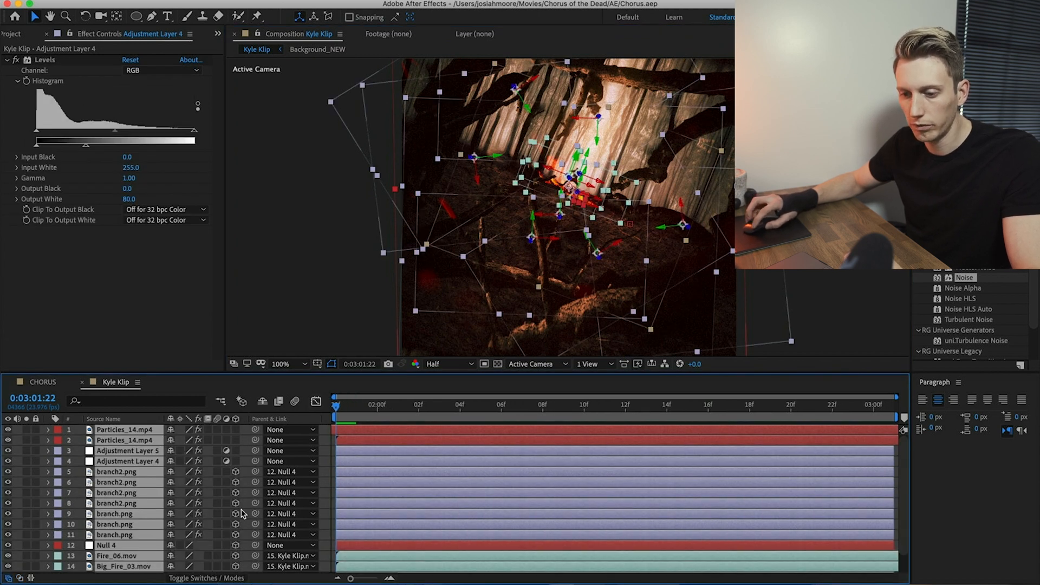
click(217, 554)
scroll(216, 553, down, 1)
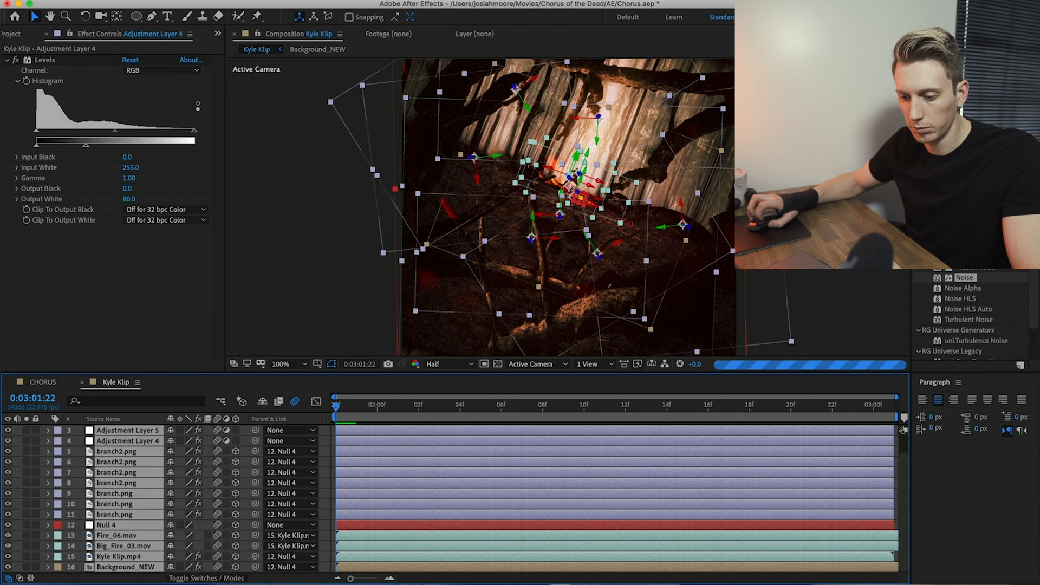
scroll(216, 553, up, 1)
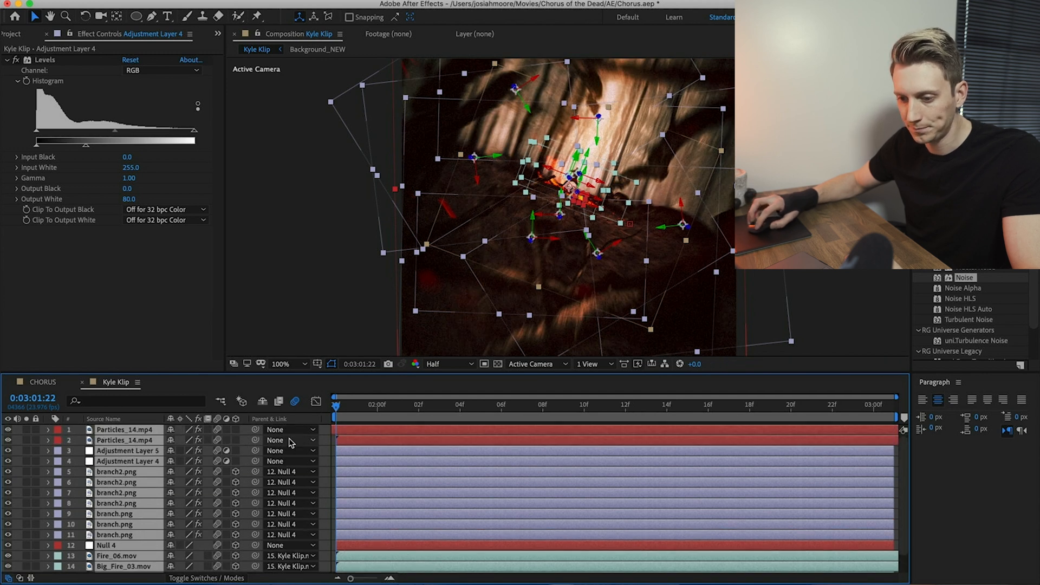
Step: Compare the composition with motion blur off and on at 0:03:02:01, leave it enabled, and return to 0:03:01:22
click(294, 404)
click(294, 403)
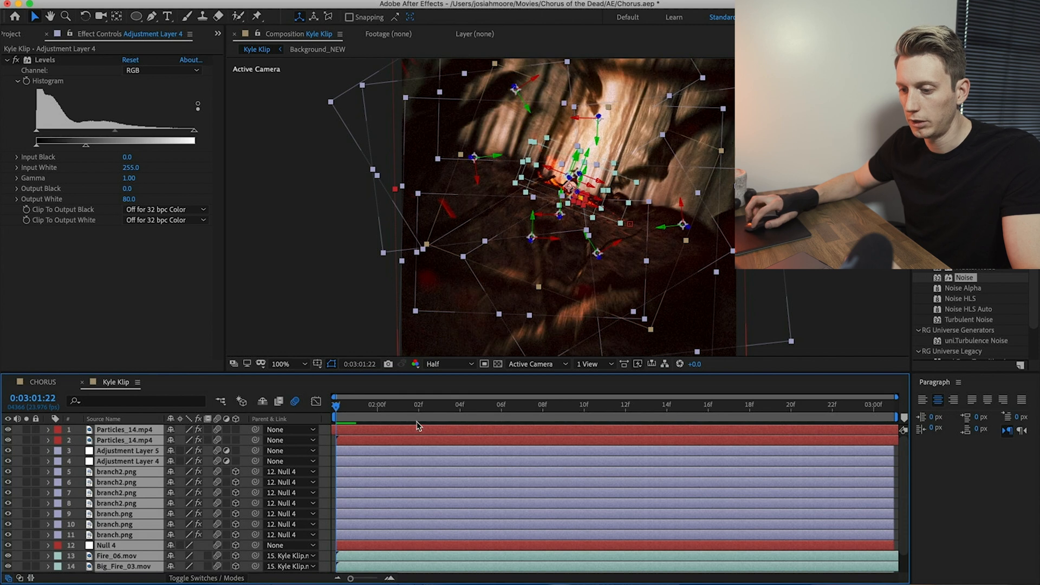
click(399, 404)
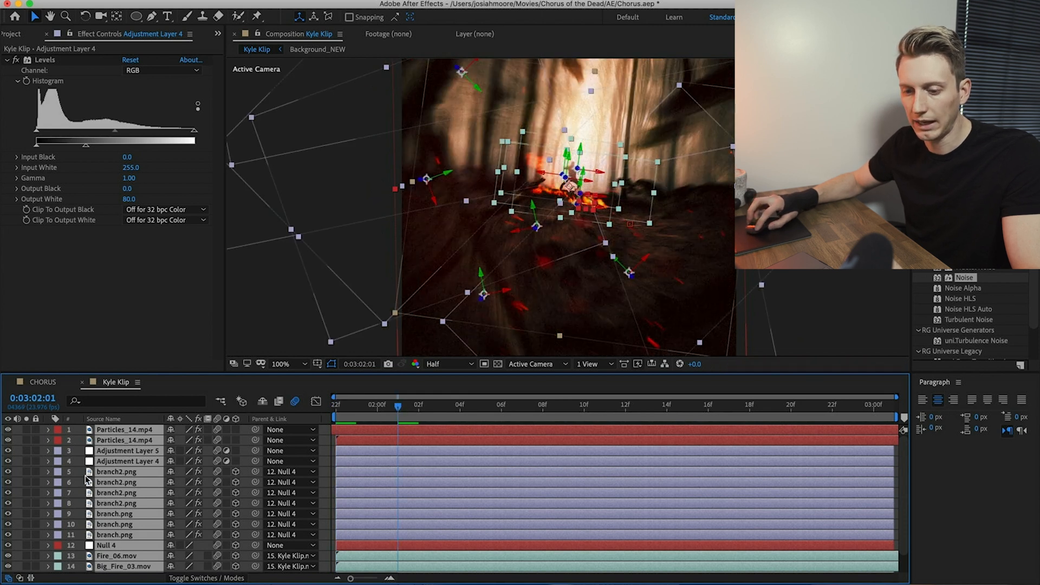
key(F2)
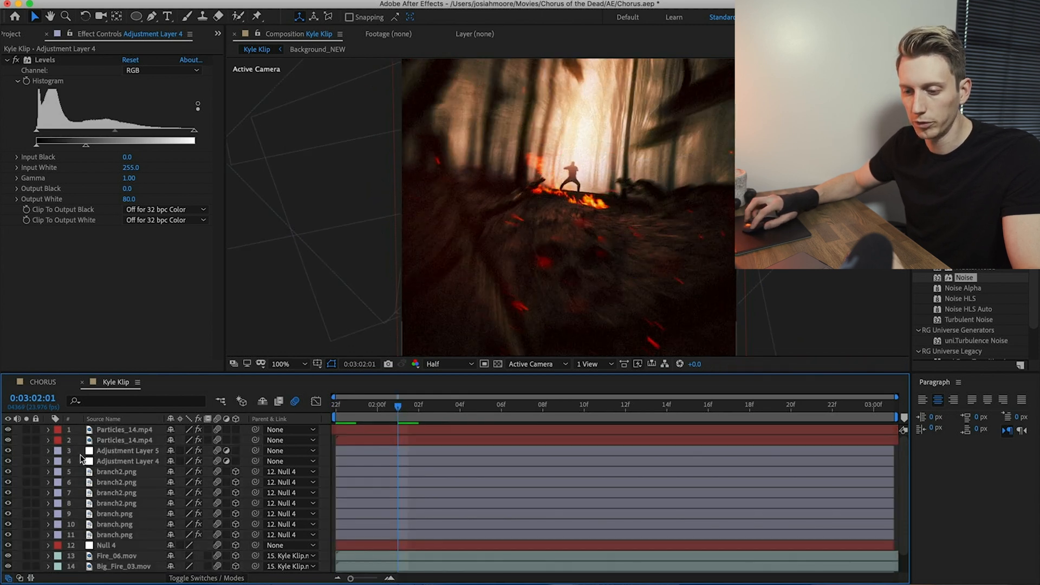
click(295, 402)
click(296, 403)
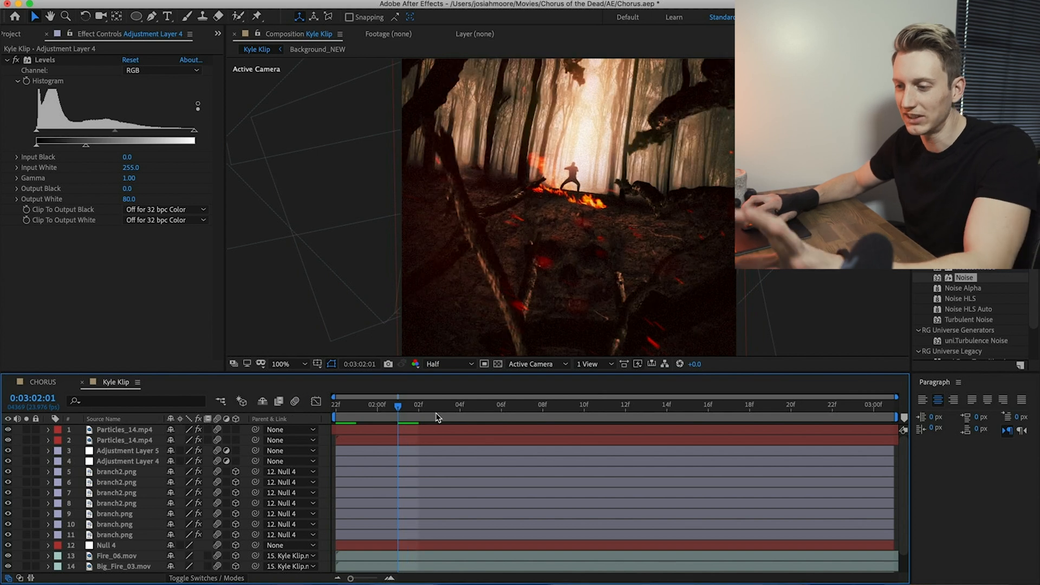
click(295, 402)
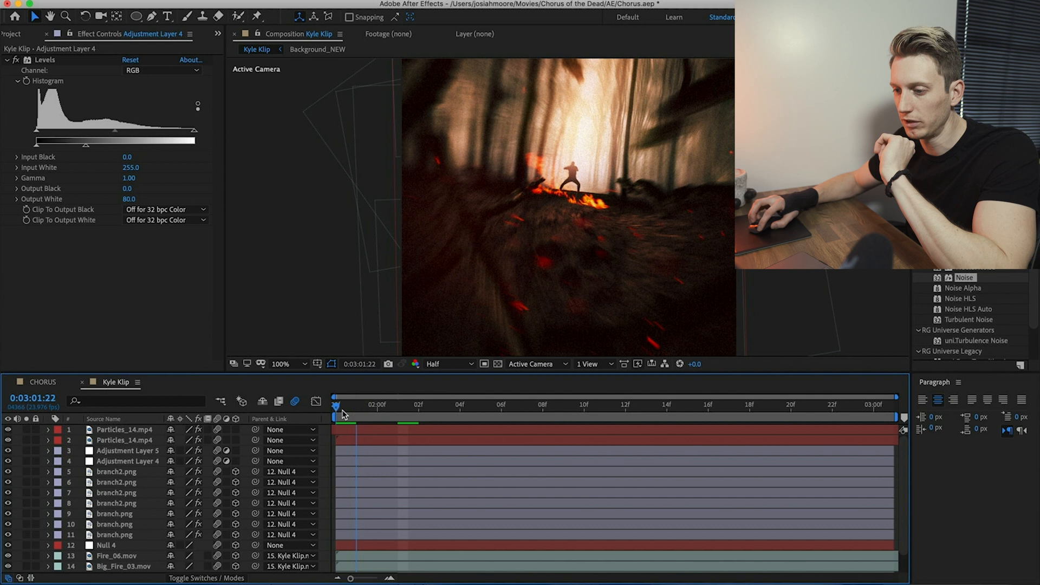
click(343, 411)
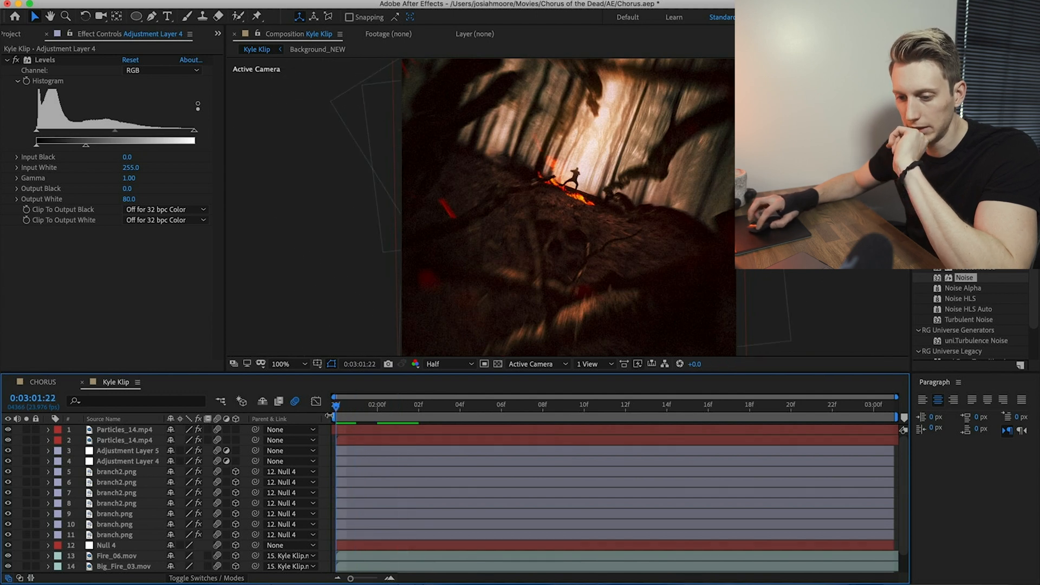
Step: Set the Z value of Null 4's Orientation to 37° at 0:03:01:22 and save the project
click(122, 450)
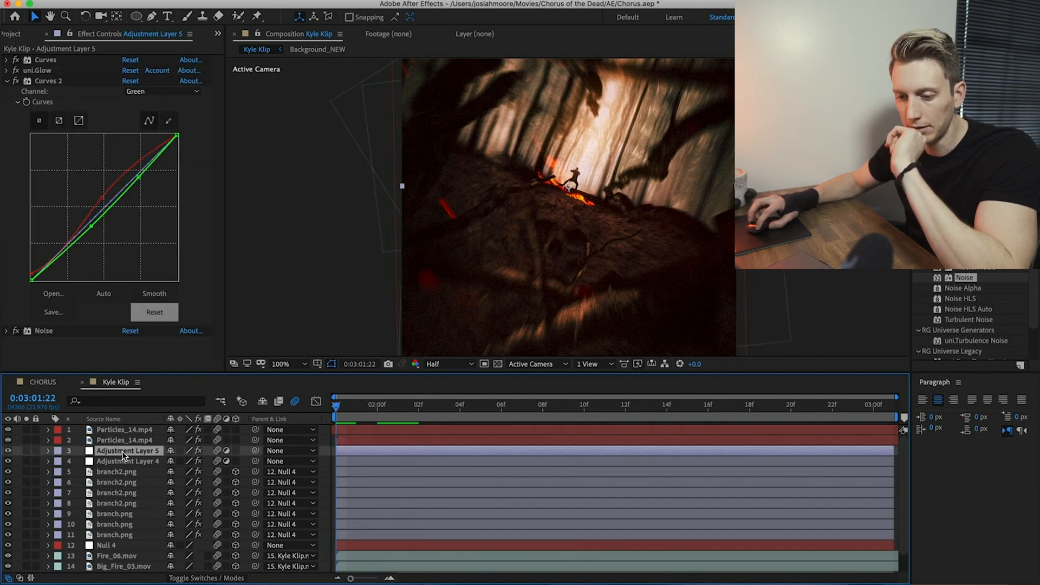
click(115, 536)
click(115, 544)
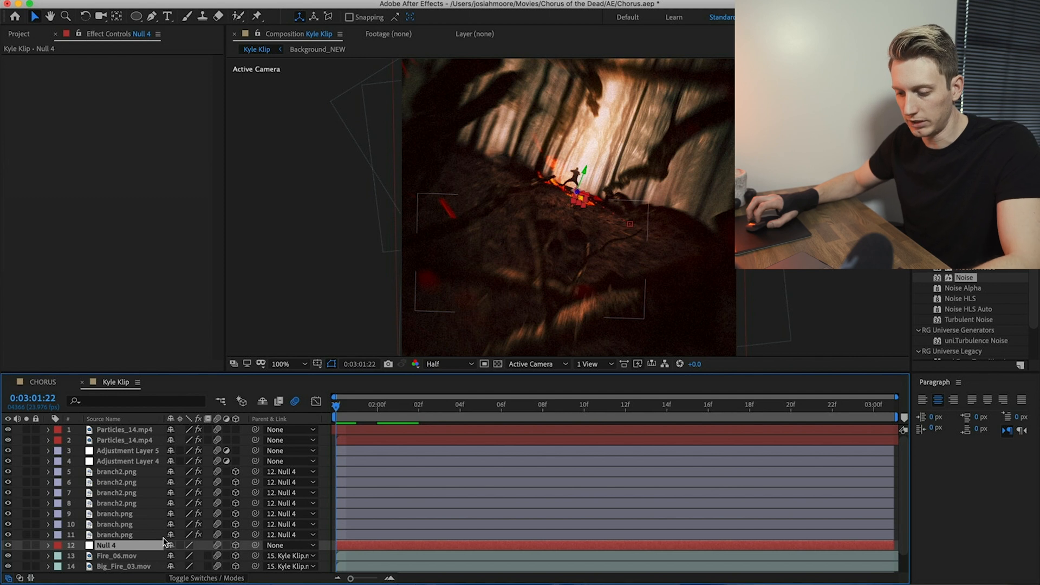
key(r)
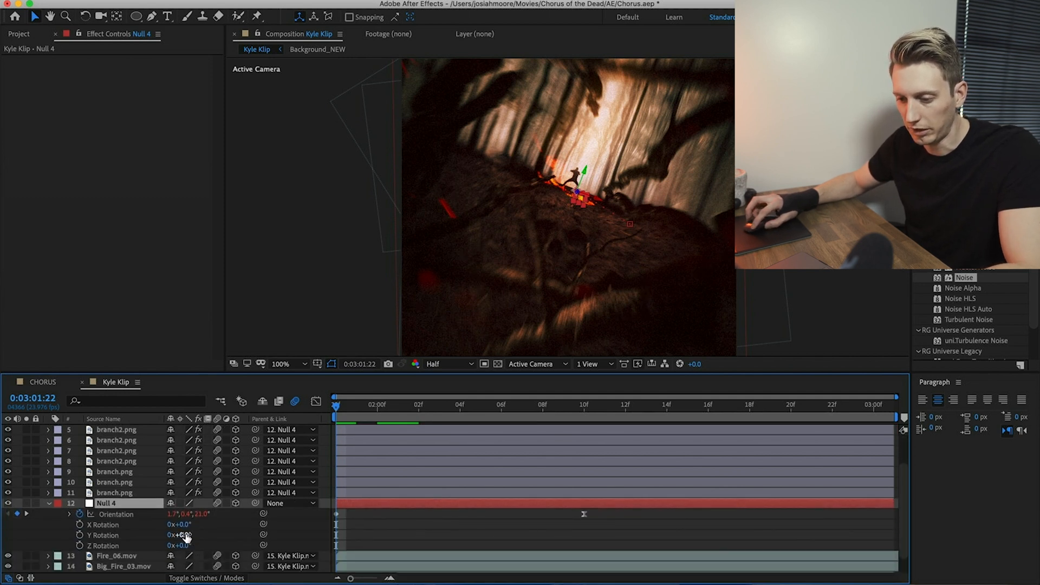
drag(202, 517, 209, 516)
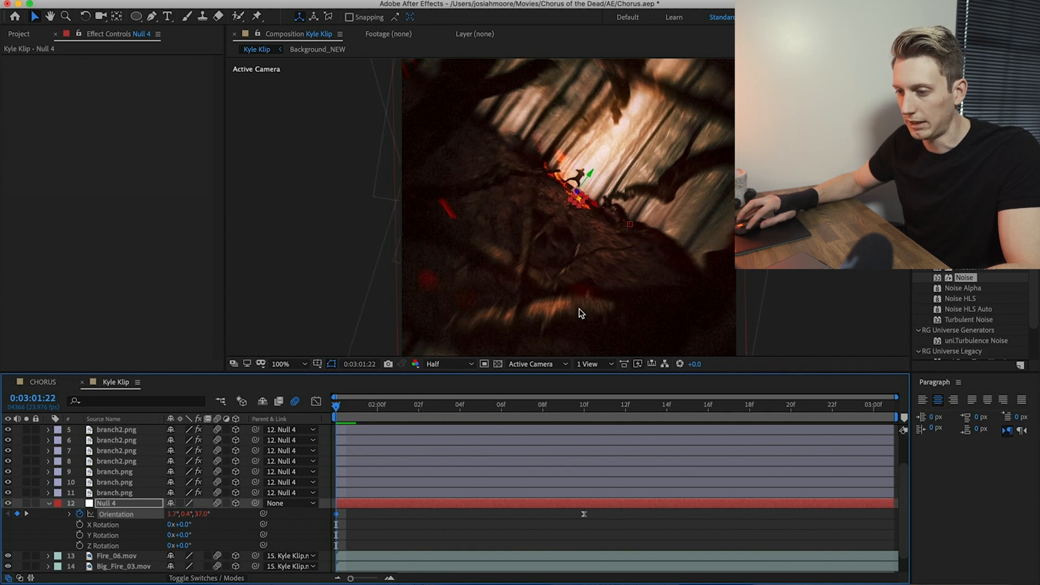
mouse_move(534, 290)
mouse_down()
mouse_move(494, 72)
mouse_move(543, 281)
mouse_up()
key(super+s)
Step: Turn off the Noise effect on Adjustment Layer 5 and preview the steeper opening rotation
scroll(139, 506, up, 3)
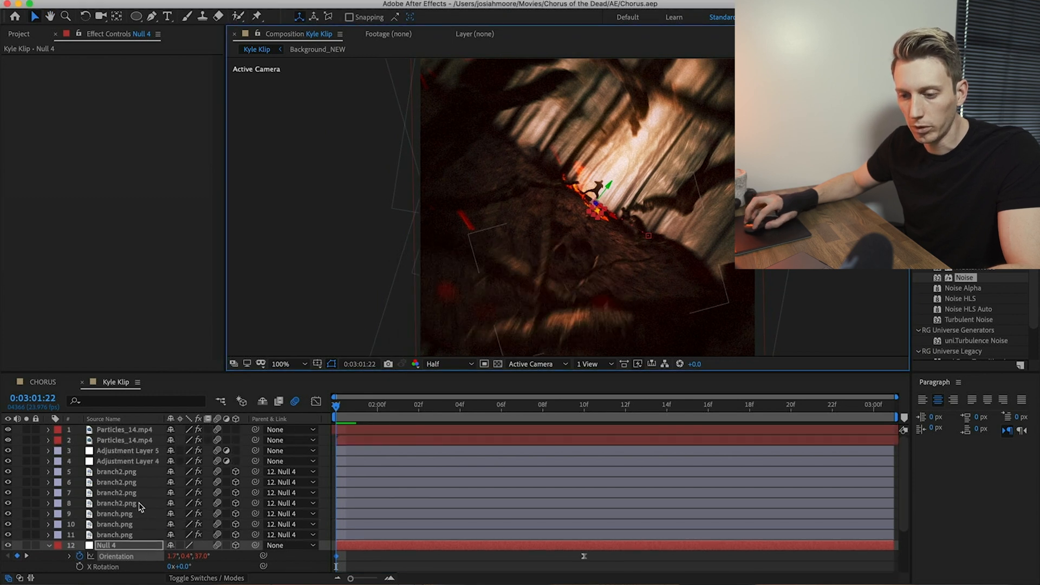
click(112, 461)
click(112, 451)
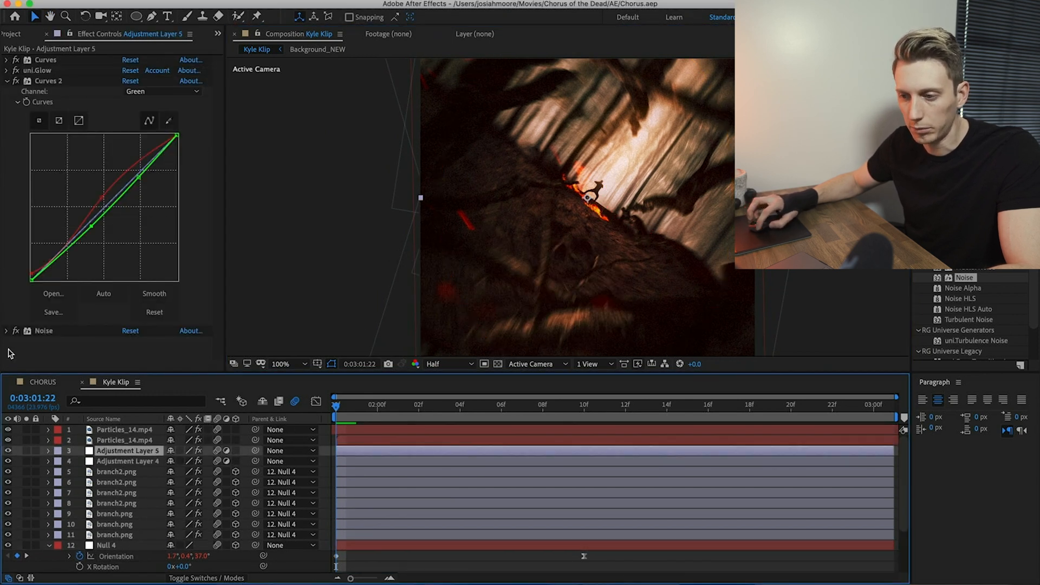
key(space)
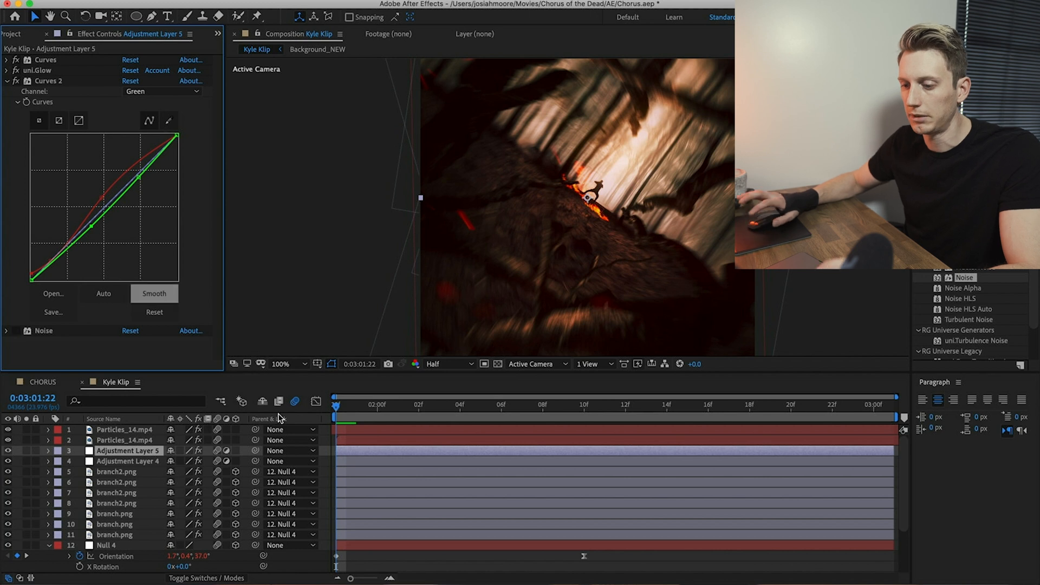
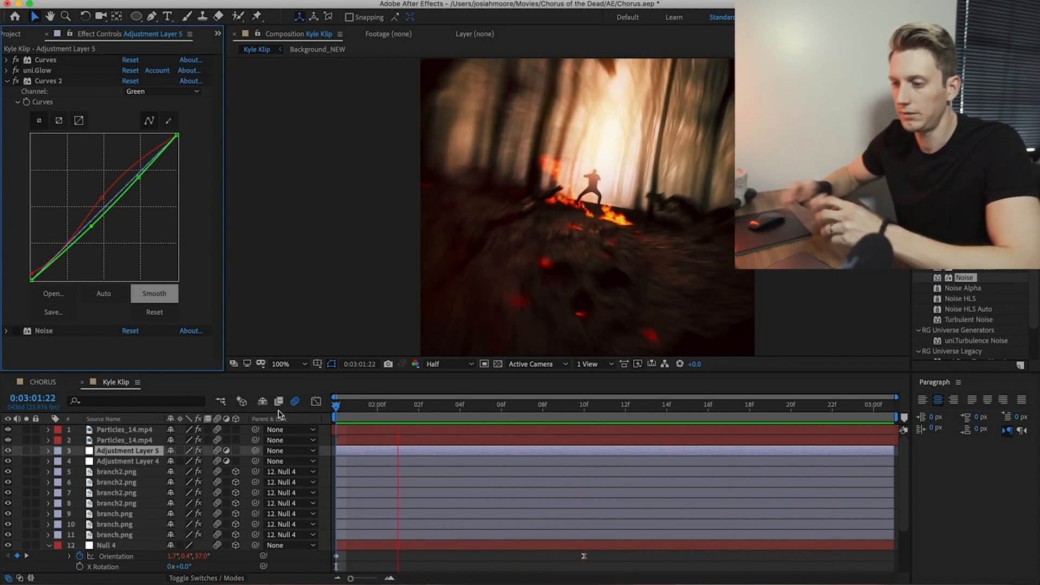
key(space)
Step: Fit the composition in the viewer, replay the camera move, and scrub to 0:03:02:07
click(303, 368)
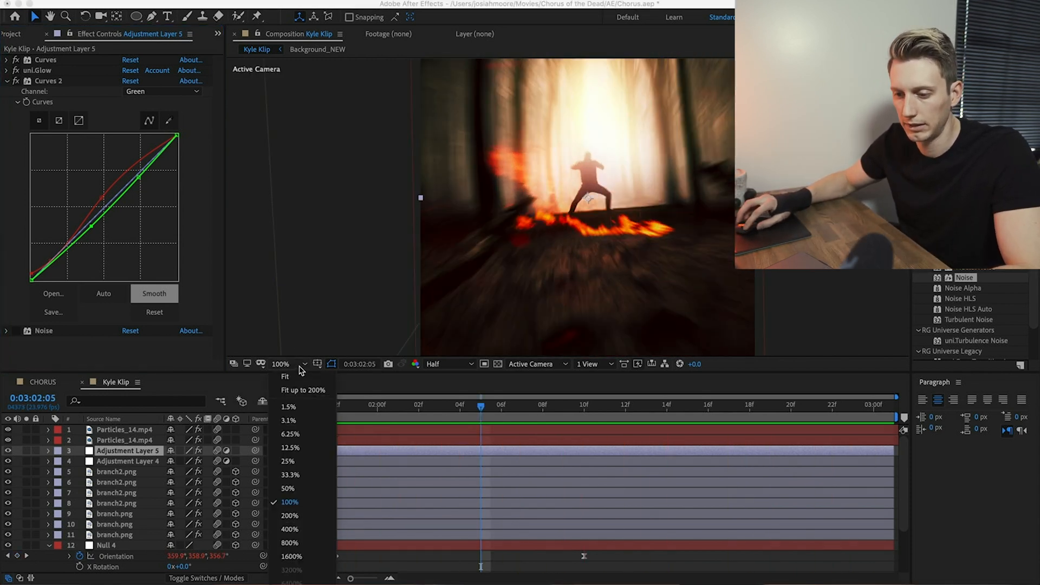
click(303, 378)
key(space)
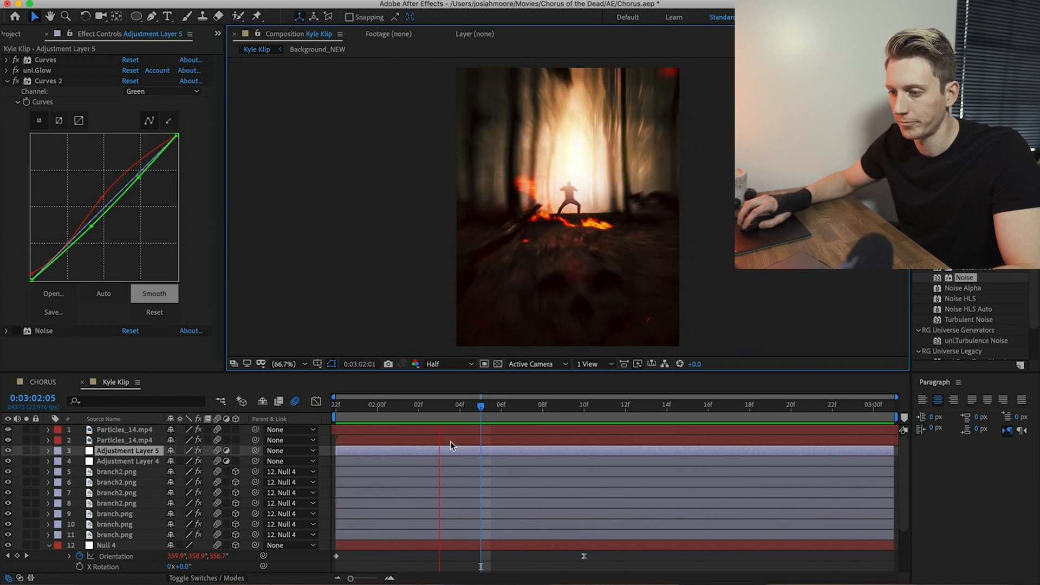
key(space)
drag(395, 407, 584, 407)
drag(544, 435, 522, 435)
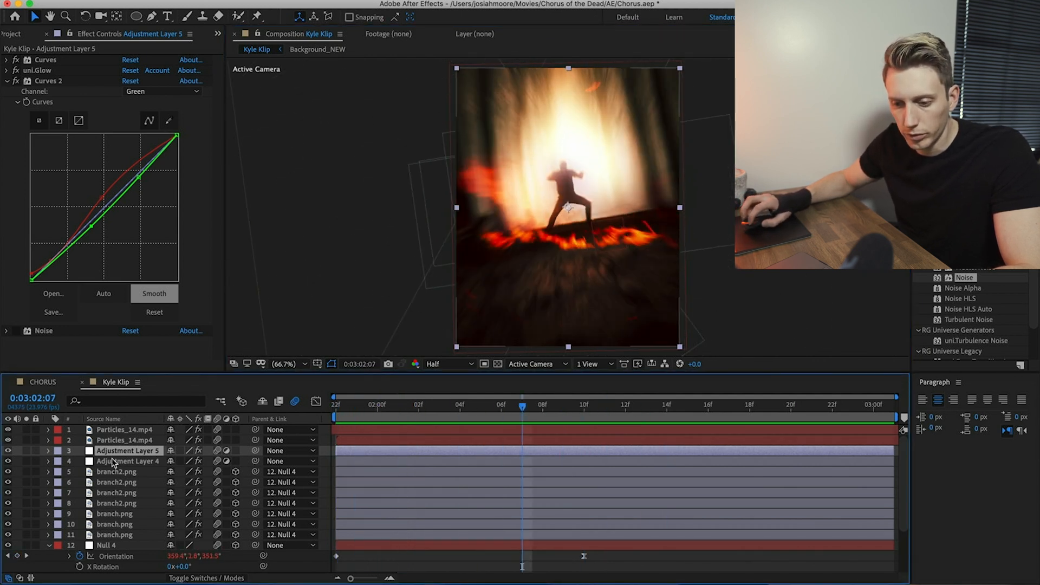
Step: Add Levels to Background_NEW with Output White at 181, check it at 0:03:02:11, and save the project
scroll(122, 549, down, 3)
click(120, 567)
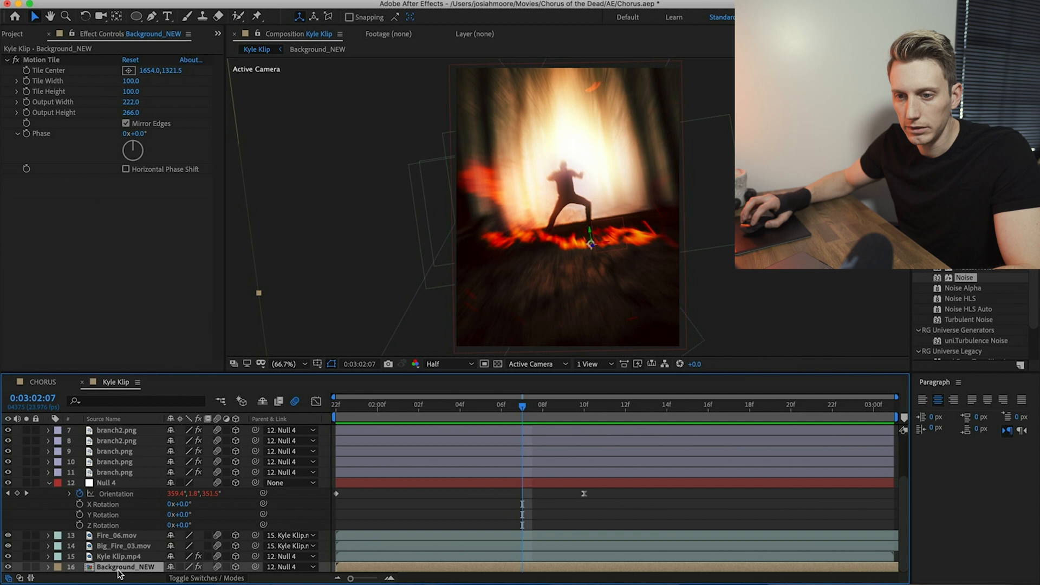
click(1009, 358)
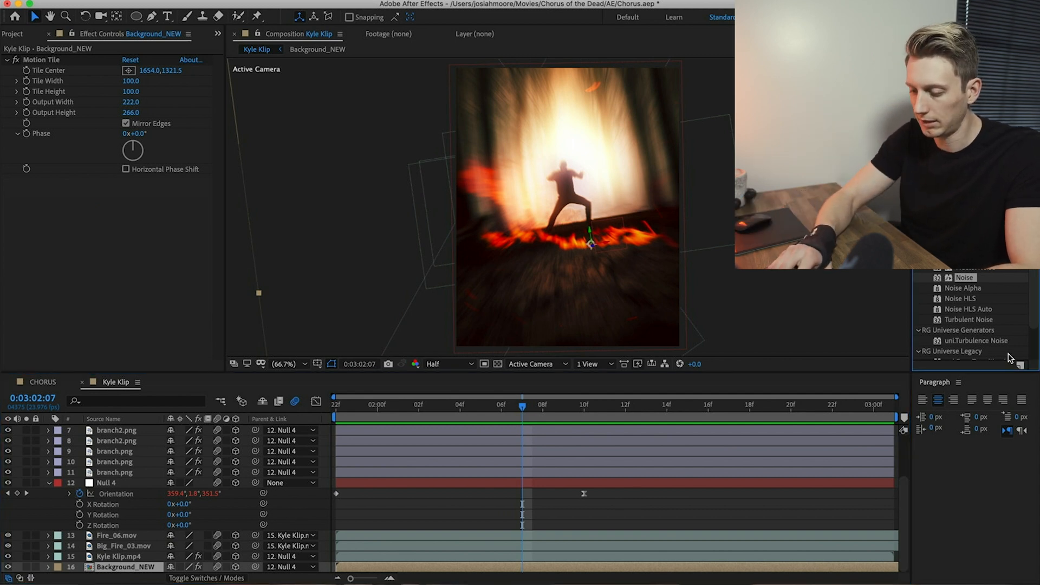
text(levels)
drag(965, 288, 108, 251)
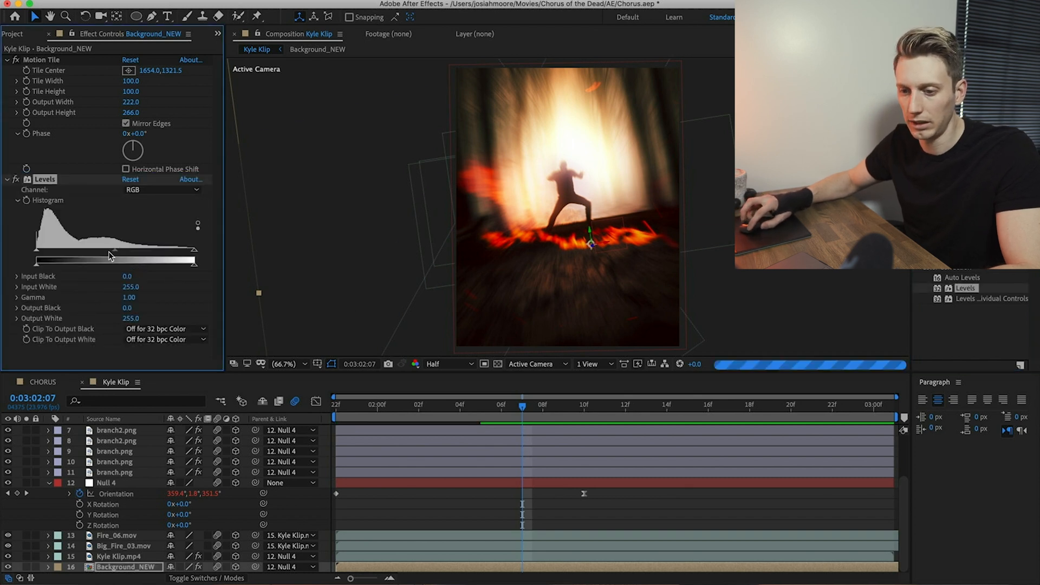
drag(173, 265, 148, 266)
drag(523, 410, 602, 438)
key(super+s)
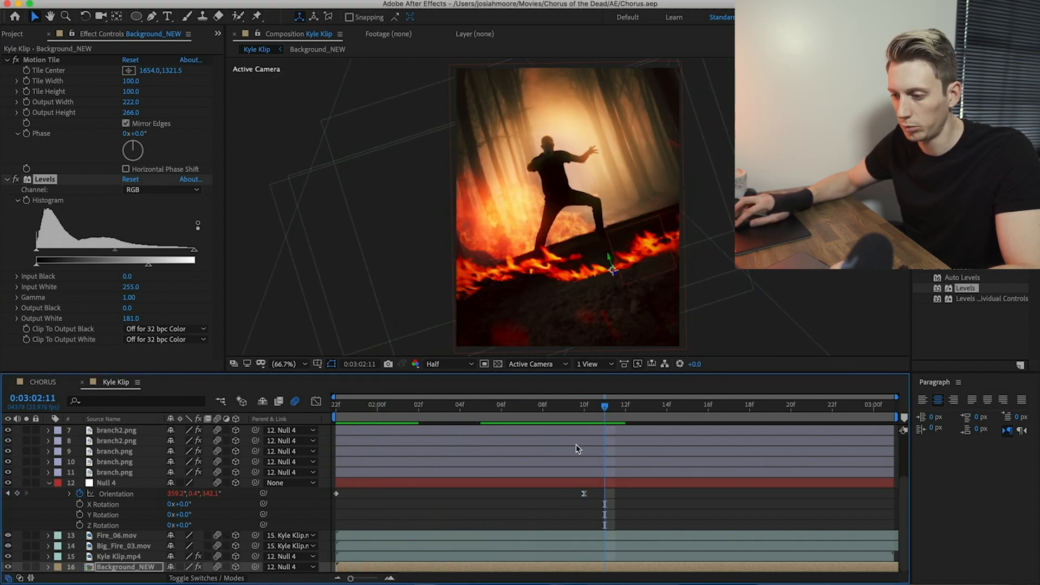
Step: Scrub through the shot up to 0:03:02:14 to check the darkened background, and return to its start
drag(607, 414, 439, 451)
drag(507, 451, 666, 459)
scroll(127, 459, up, 3)
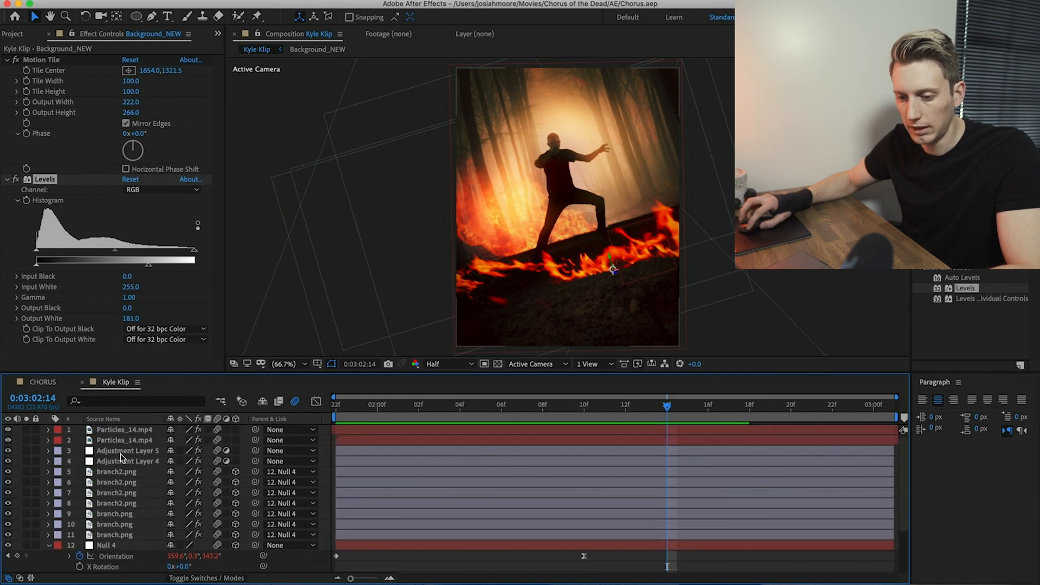
key(Home)
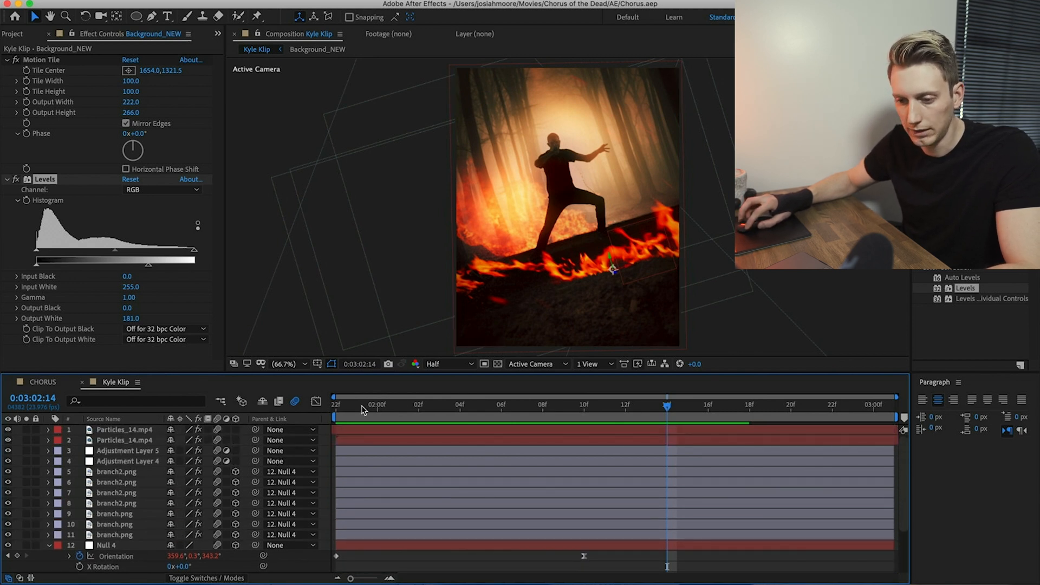
Step: Raise the middle of the Green curve slightly in Curves 2 on Adjustment Layer 5
click(145, 450)
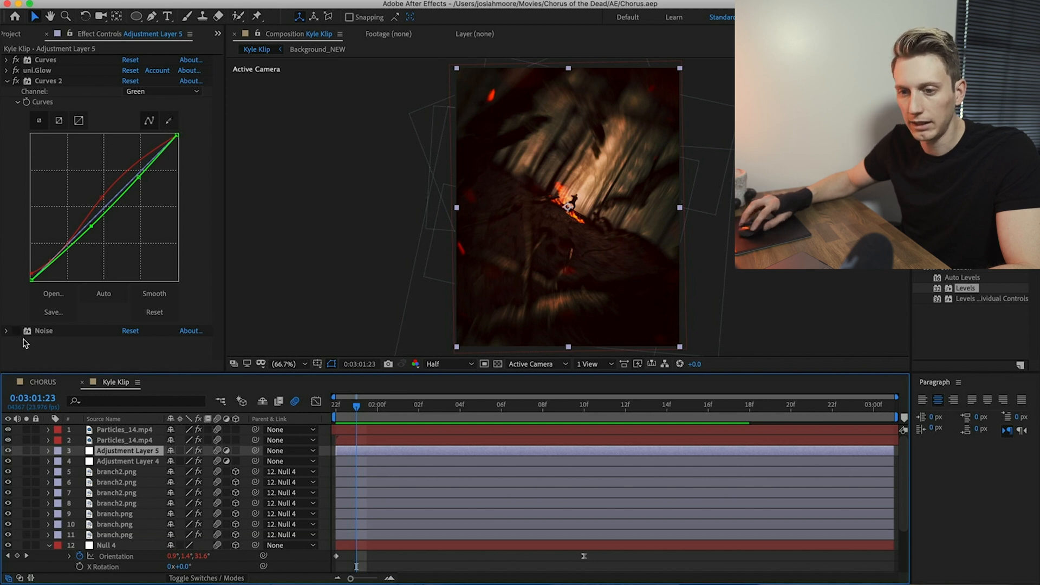
click(49, 82)
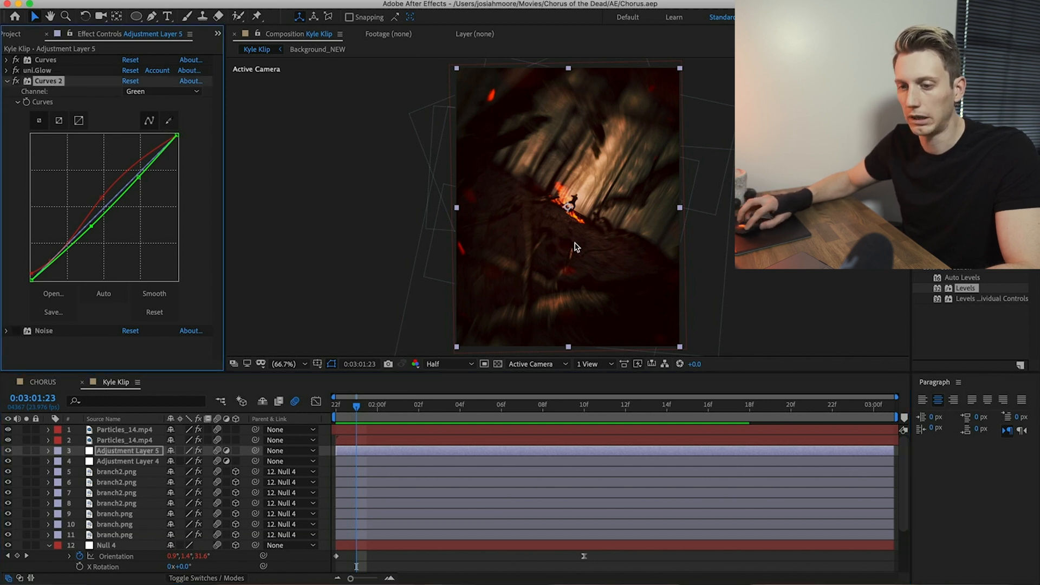
click(119, 92)
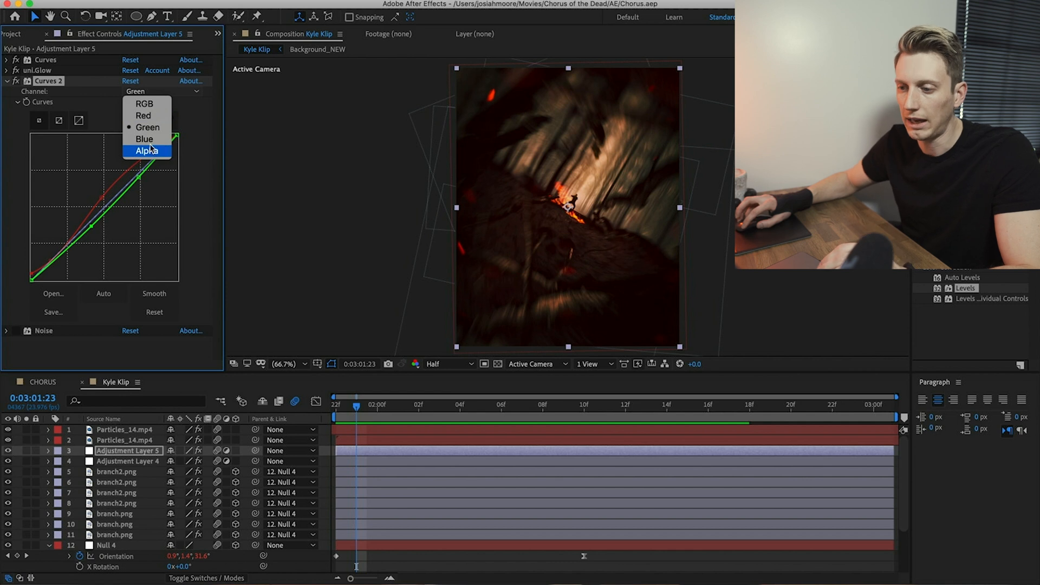
click(190, 180)
click(106, 209)
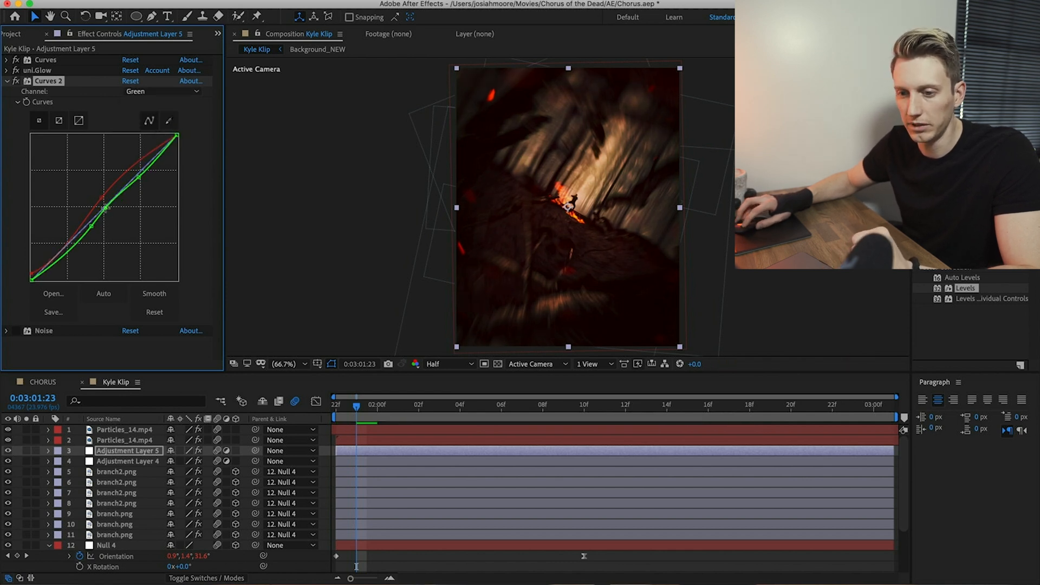
Step: Lower the middle of the Blue curve in Curves 2, save the project, and check the grade at 0:03:02:12
click(140, 92)
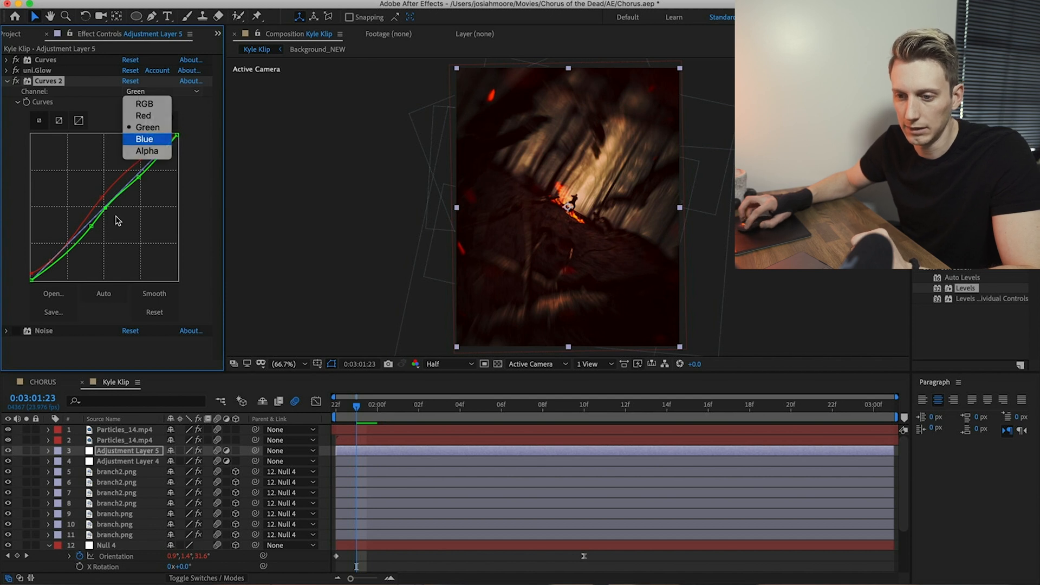
click(143, 137)
drag(107, 204, 116, 212)
key(super+s)
click(617, 408)
mouse_move(618, 412)
mouse_down()
mouse_move(481, 410)
mouse_move(623, 409)
mouse_up()
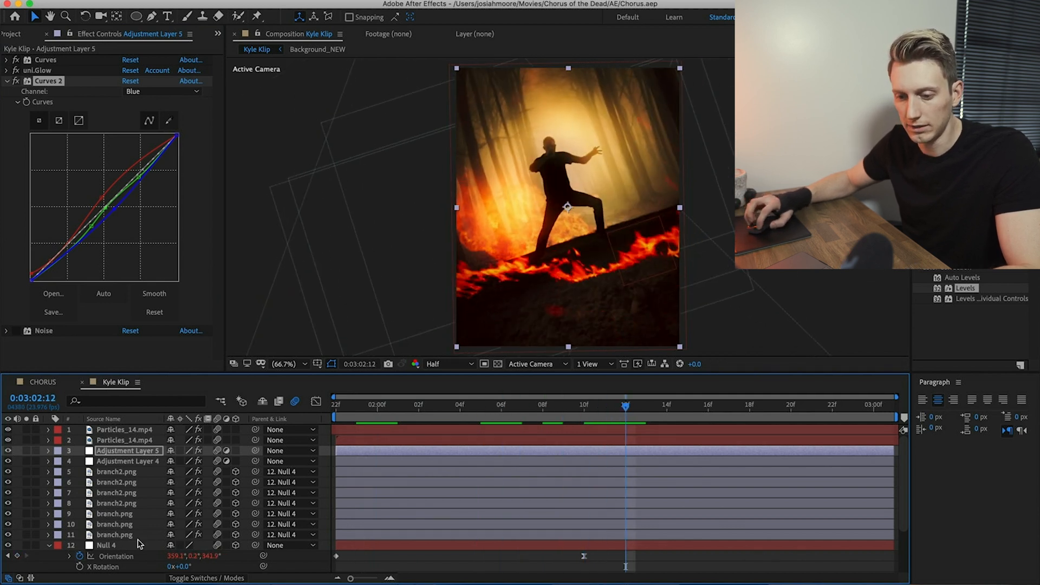
Step: Hide and show Big_Fire_03.mov to identify which flames it contributes
click(112, 545)
scroll(116, 542, down, 3)
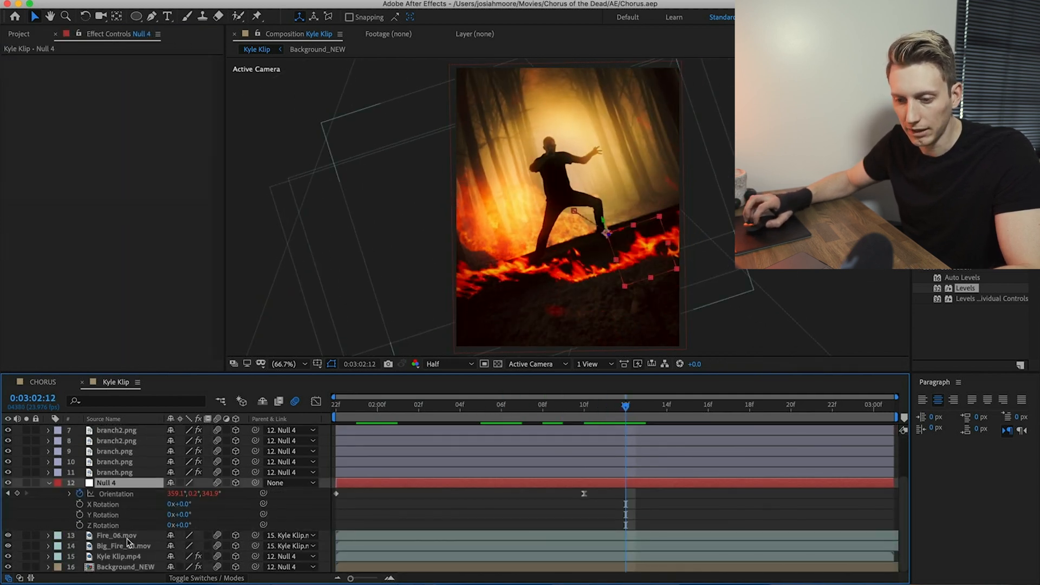
click(124, 546)
click(122, 537)
click(122, 547)
click(8, 545)
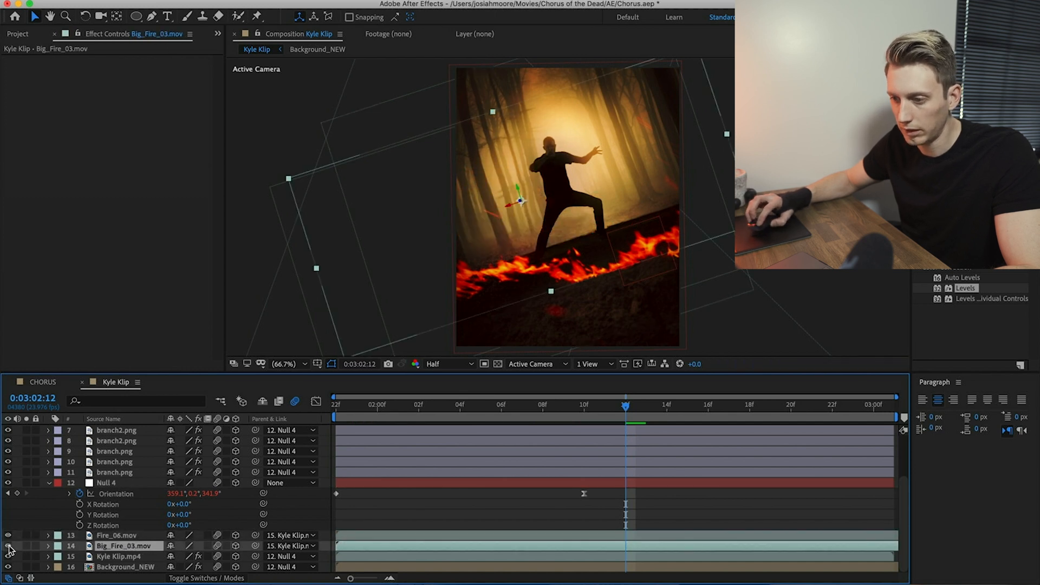
click(8, 545)
Step: Add Curves to Fire_06.mov and raise the midtones of its Green channel
click(115, 536)
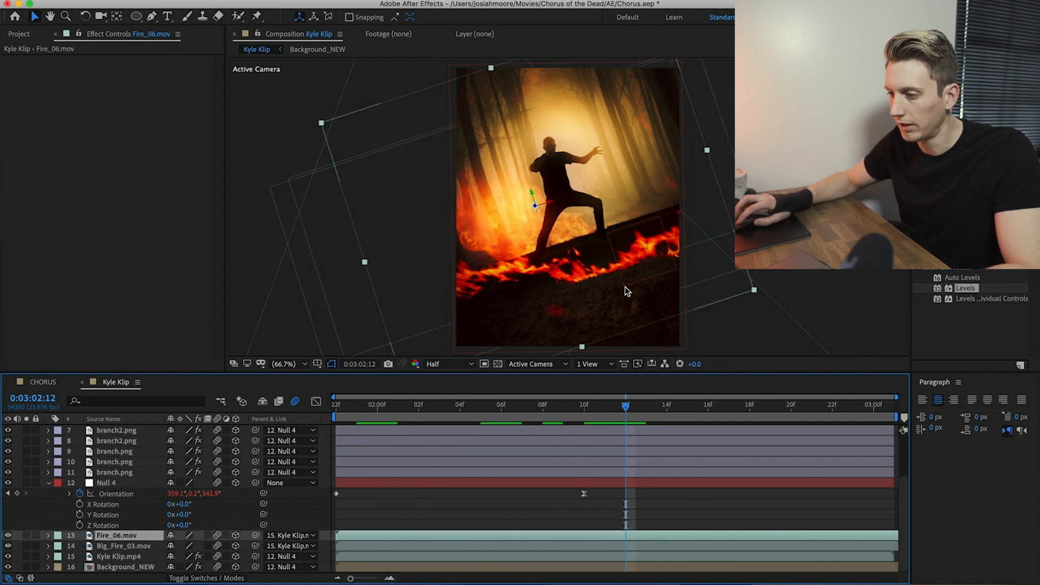
click(969, 202)
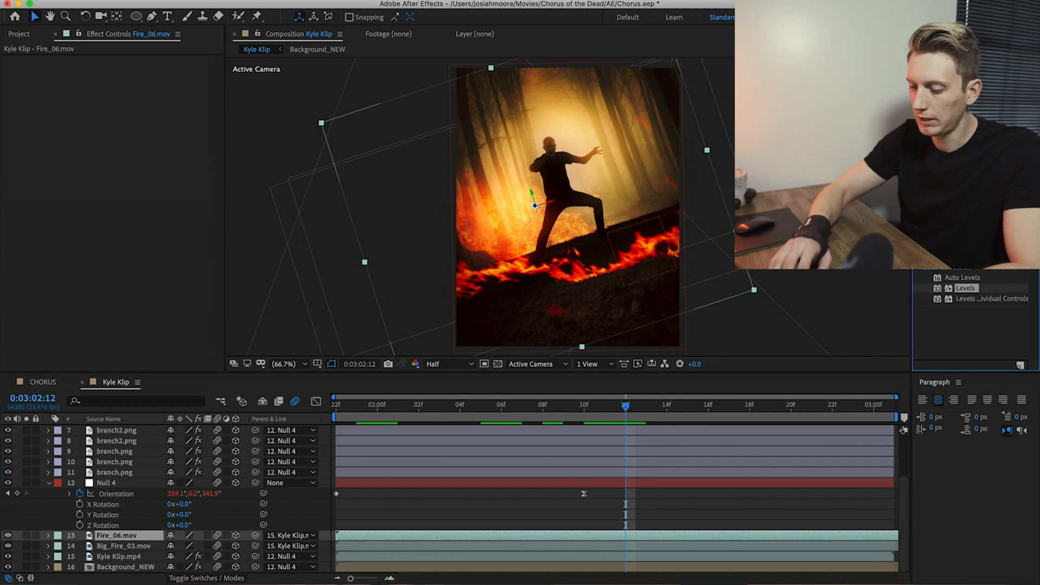
text(curves)
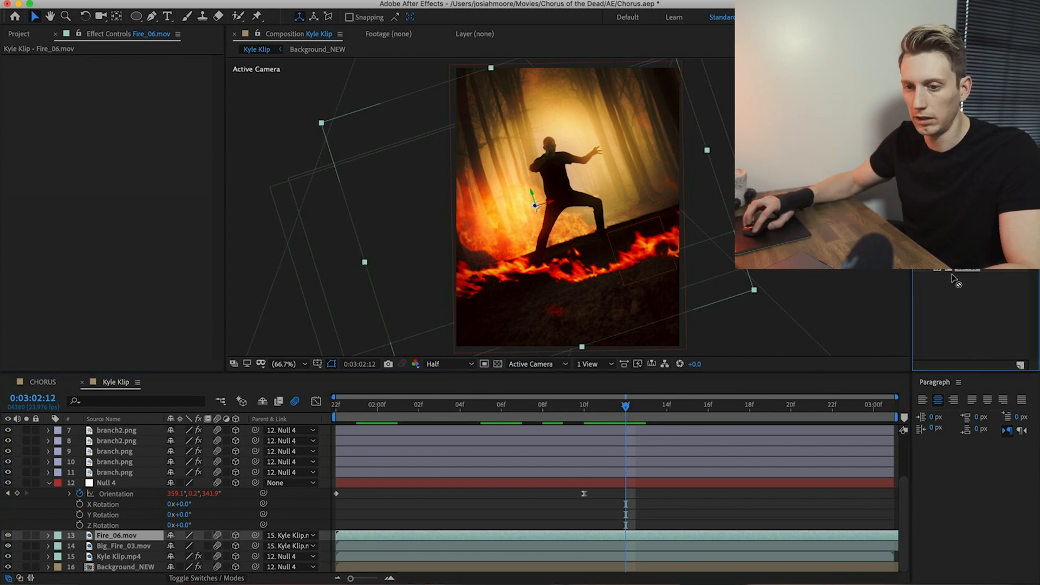
drag(14, 262, 15, 262)
click(163, 70)
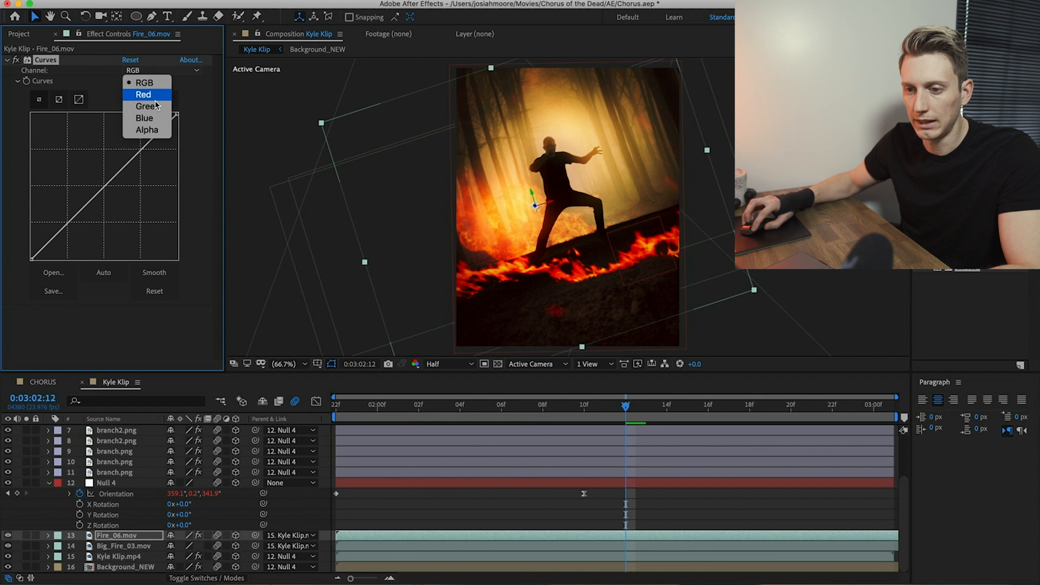
click(156, 111)
drag(124, 166, 119, 160)
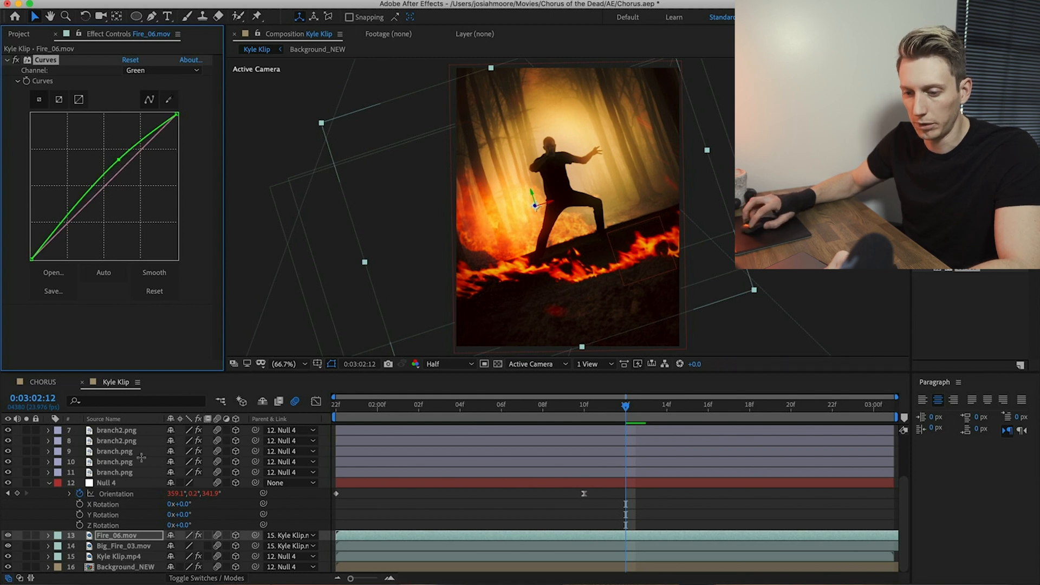
click(189, 577)
click(189, 576)
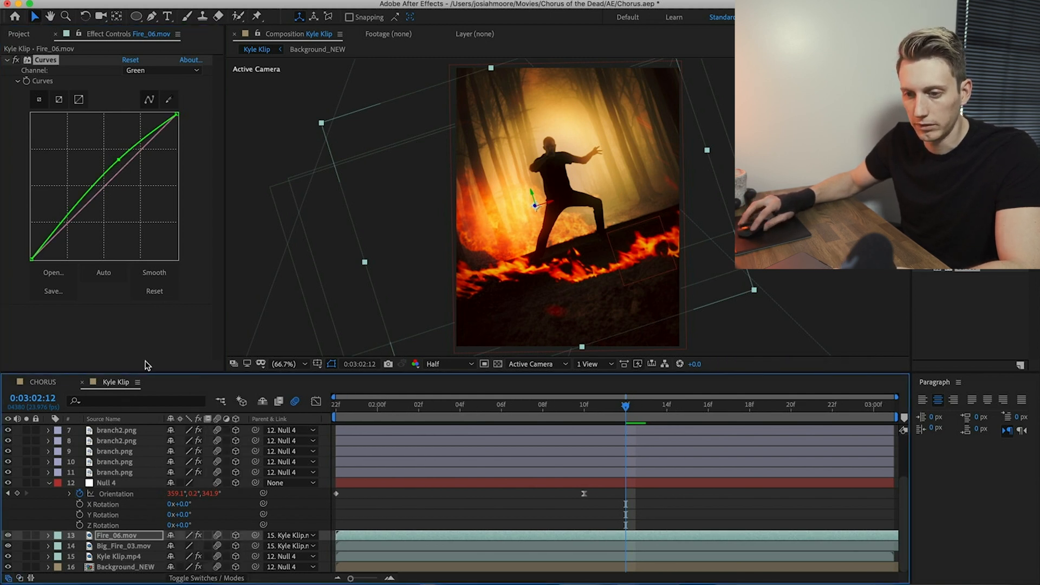
Step: Lower the Blue channel midtones in Fire_06.mov's Curves and save the project
click(139, 71)
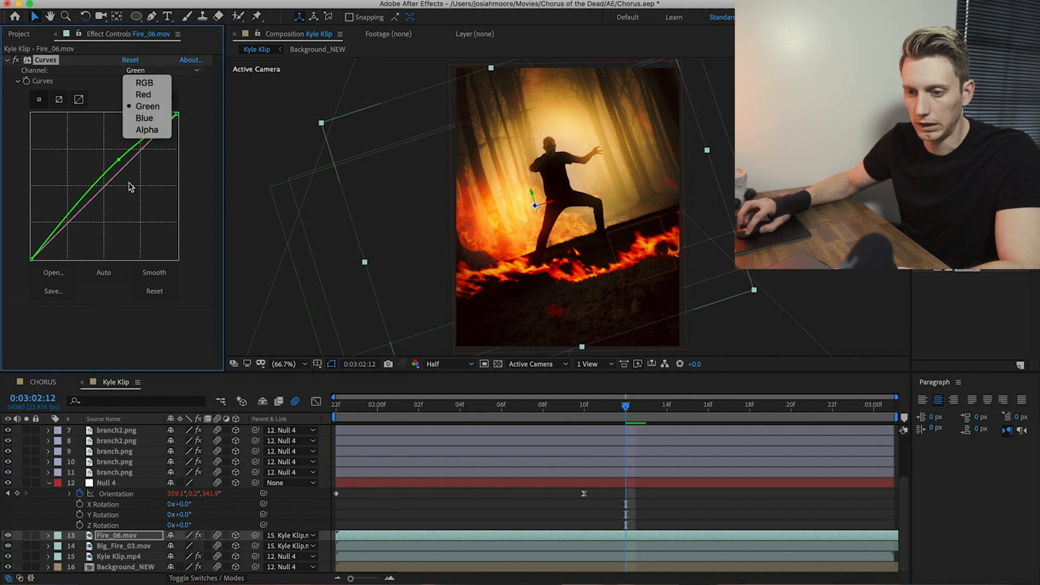
click(144, 117)
drag(127, 165, 126, 181)
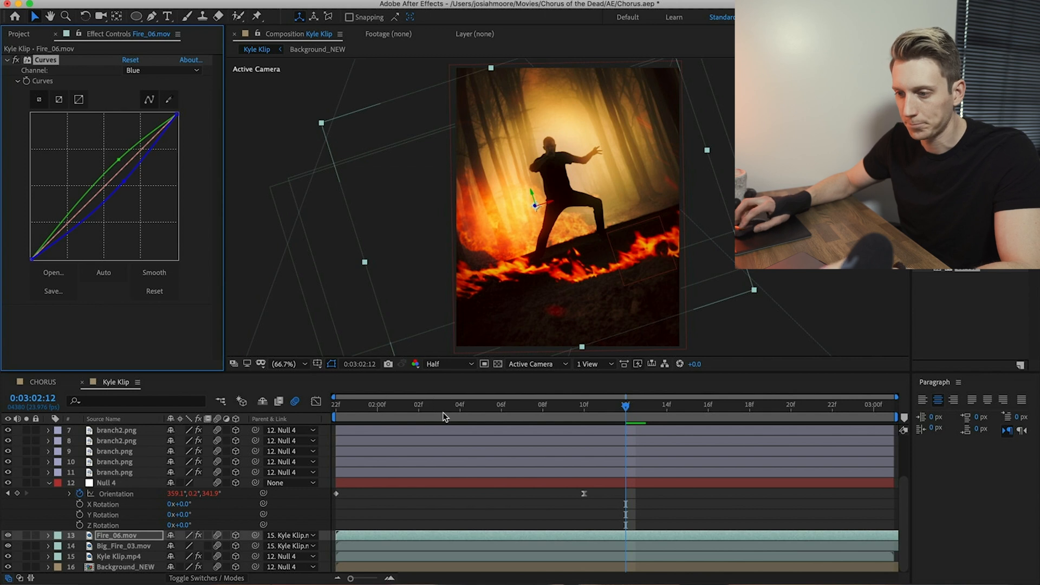
key(super+s)
Step: Select the lower Particles_14.mp4 layer and set the preview resolution to Full
click(117, 483)
scroll(168, 507, up, 3)
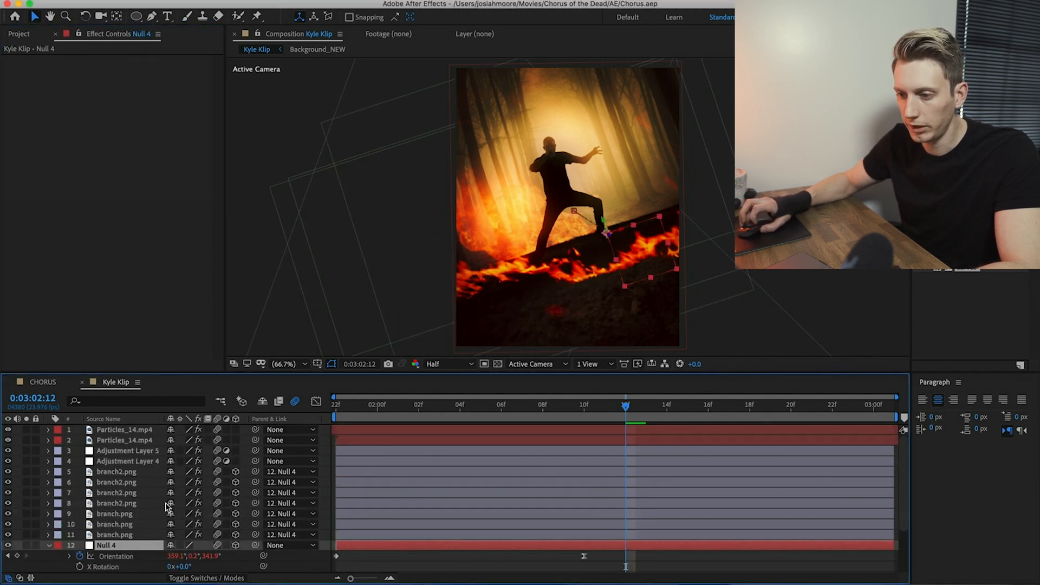
click(127, 441)
click(448, 367)
click(441, 394)
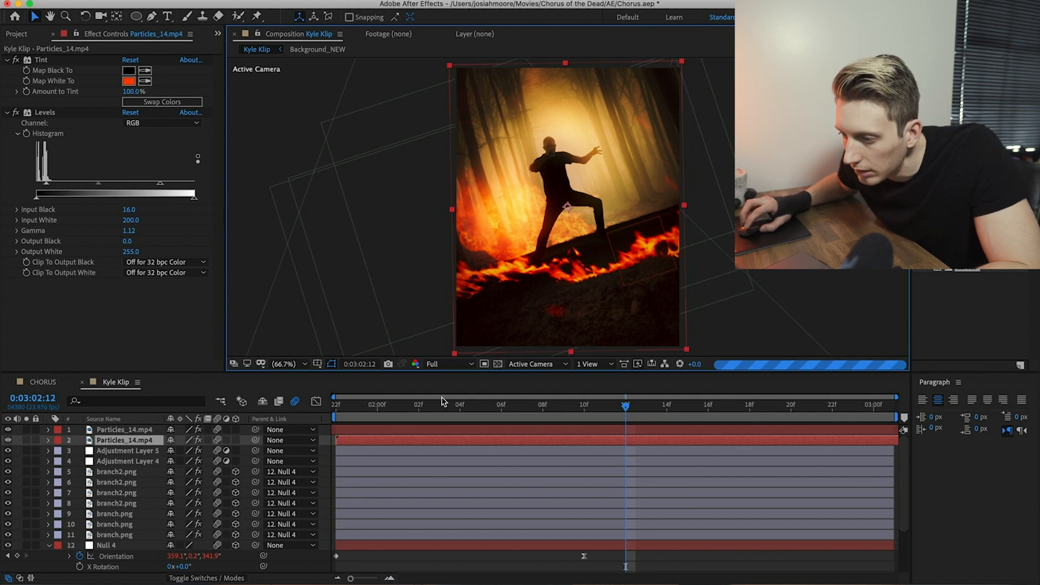
Step: Set the preview resolution to Half, save the project and preview the Kyle Klip composition
click(447, 364)
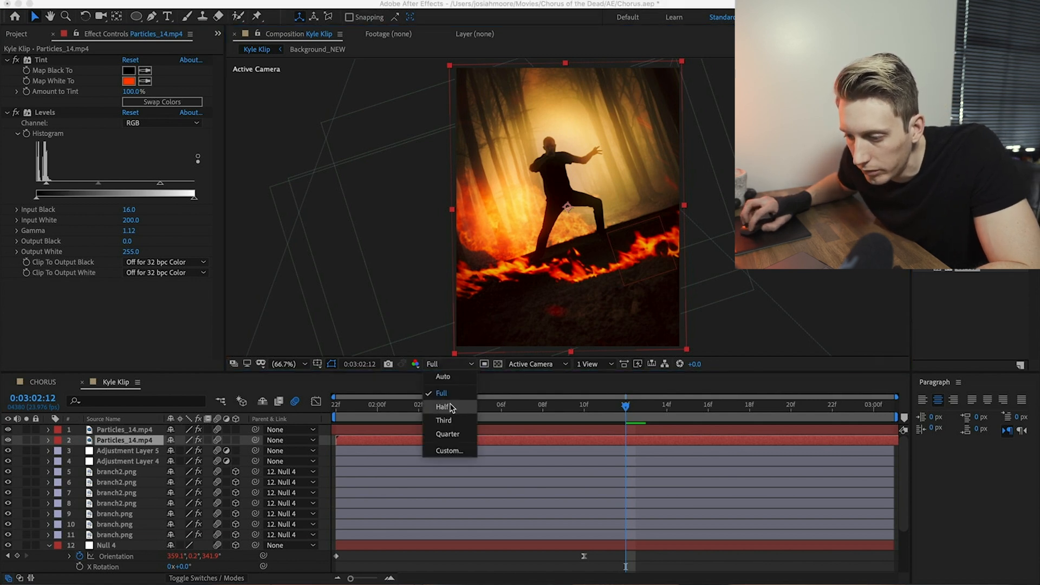
click(448, 433)
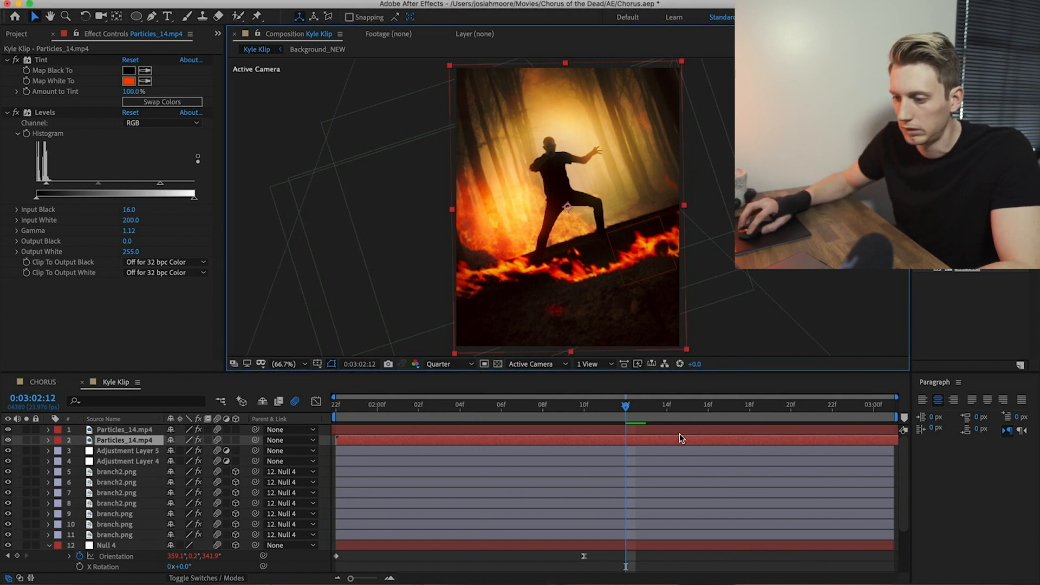
click(449, 364)
click(452, 408)
key(super+s)
key(space)
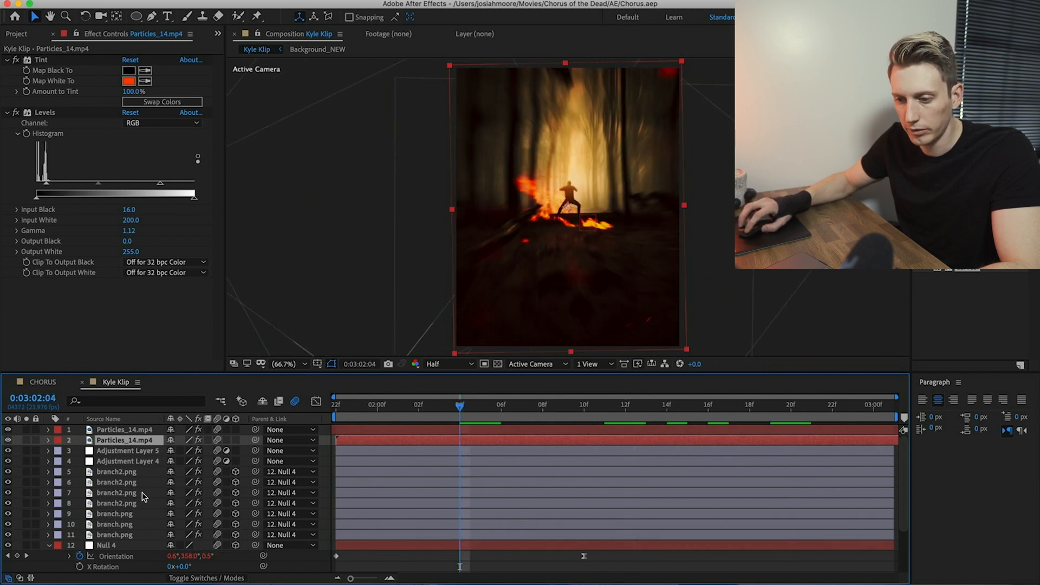
Step: Enable the Noise effect on Adjustment Layer 5 and play back the composition
click(122, 451)
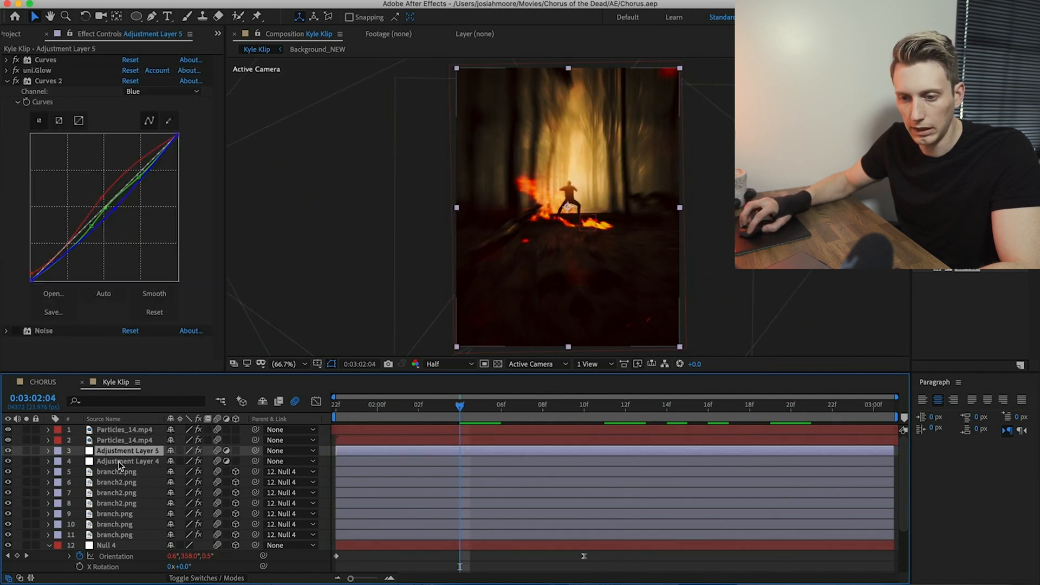
click(16, 331)
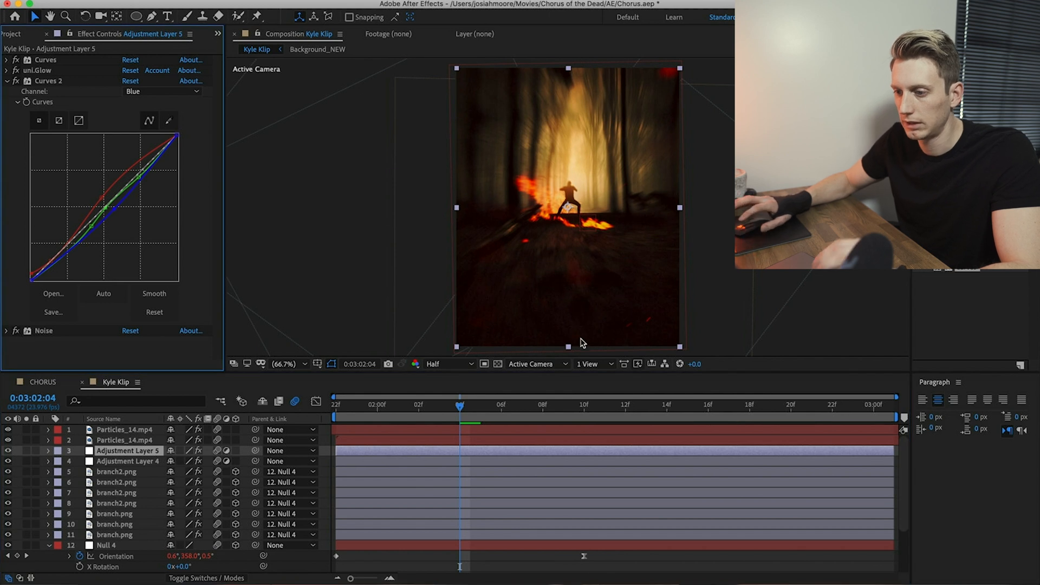
key(space)
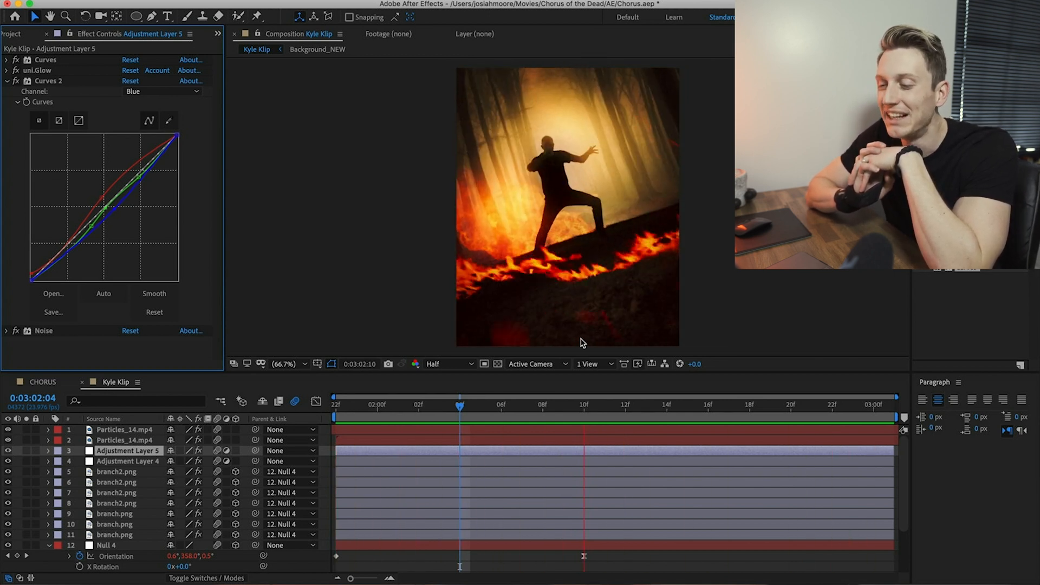
key(space)
Step: Scrub through the Pre-comp 4 shot in the CHORUS composition to compare its color grade with Kyle Klip
key(shift+Escape)
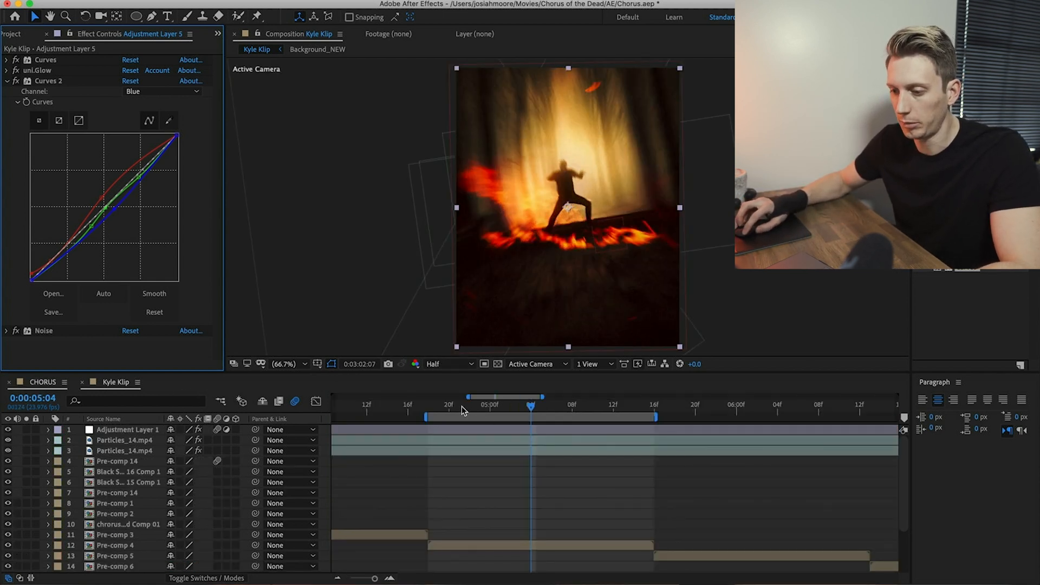
click(440, 406)
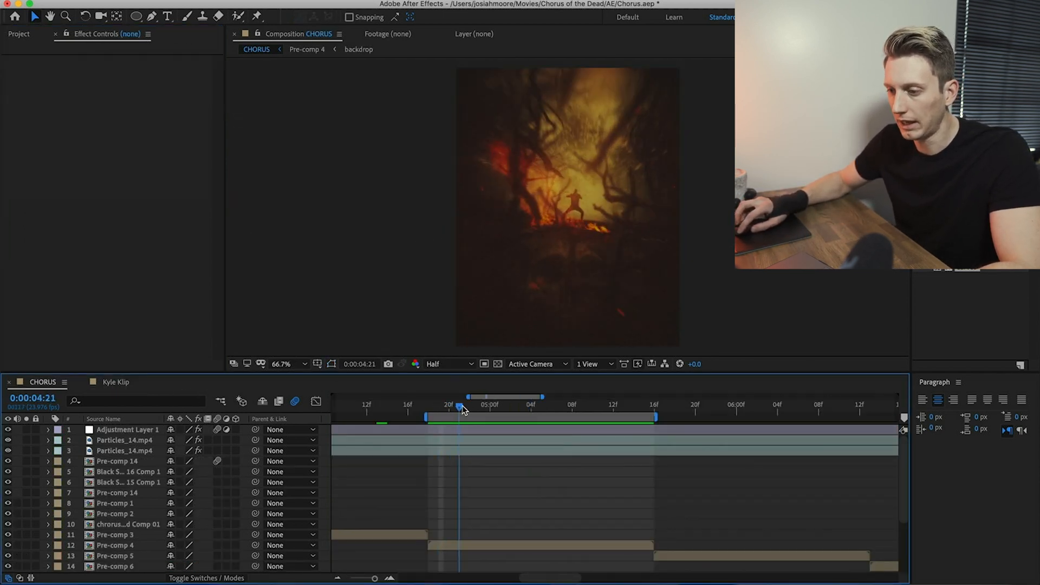
mouse_move(561, 424)
mouse_down()
mouse_move(482, 425)
mouse_move(576, 428)
mouse_up()
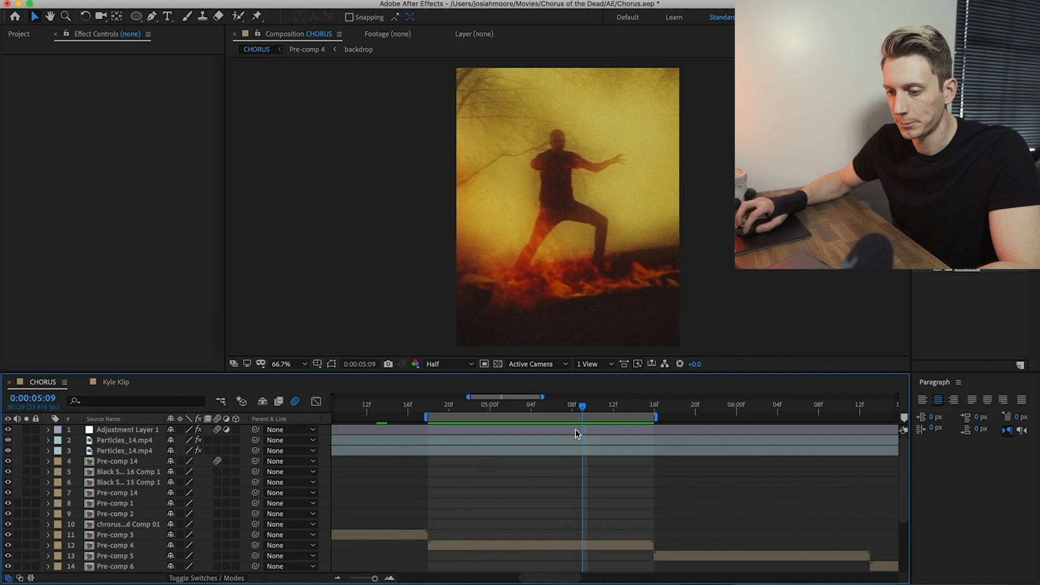
mouse_move(508, 412)
mouse_down()
mouse_move(450, 412)
mouse_move(512, 409)
mouse_up()
click(115, 382)
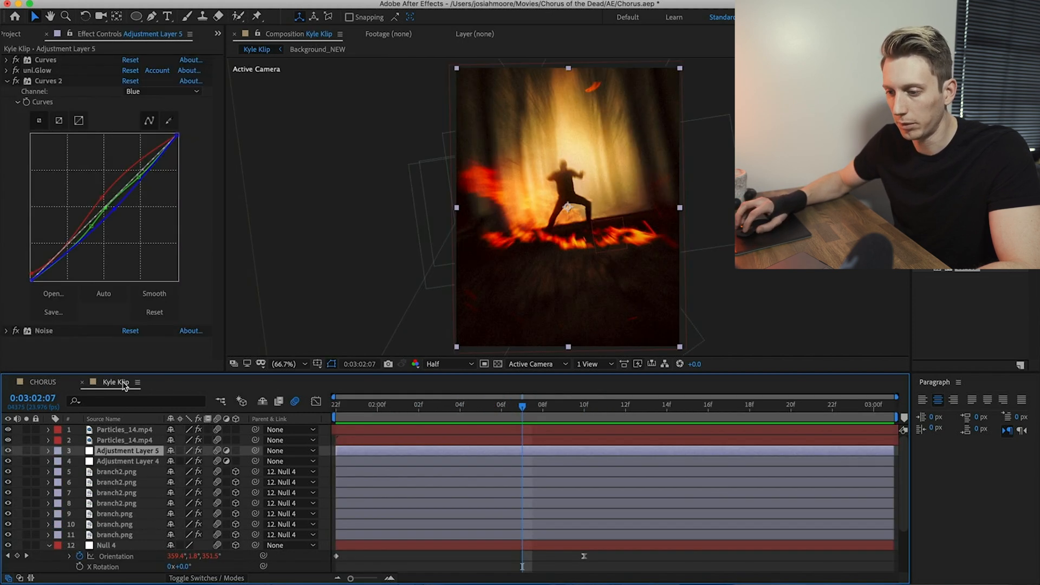
Step: Create a new adjustment layer above the upper Particles_14.mp4 layer and apply Curves to it
click(114, 430)
click(224, 1)
mouse_move(238, 6)
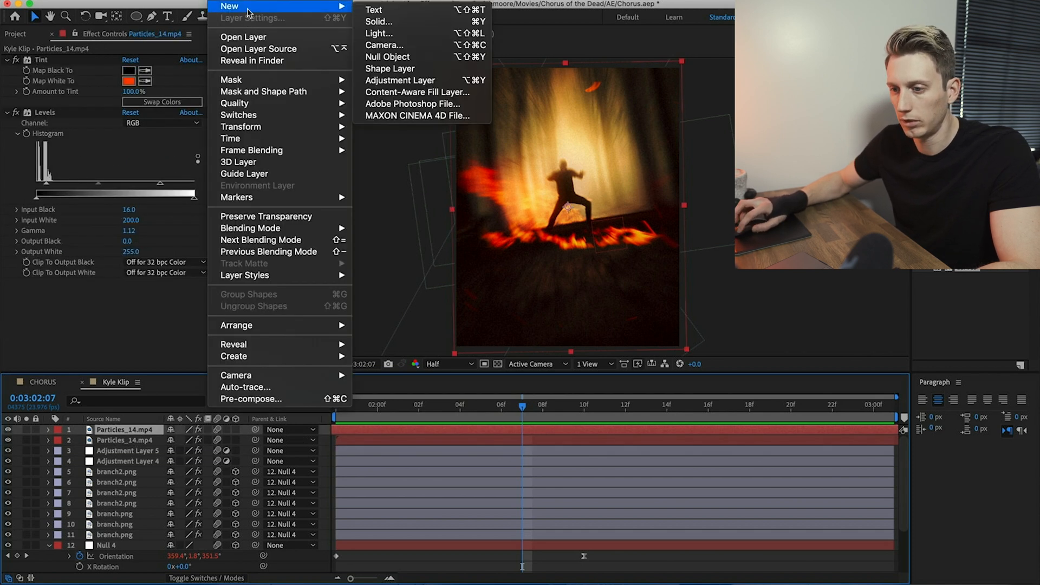
click(421, 86)
drag(941, 279, 103, 431)
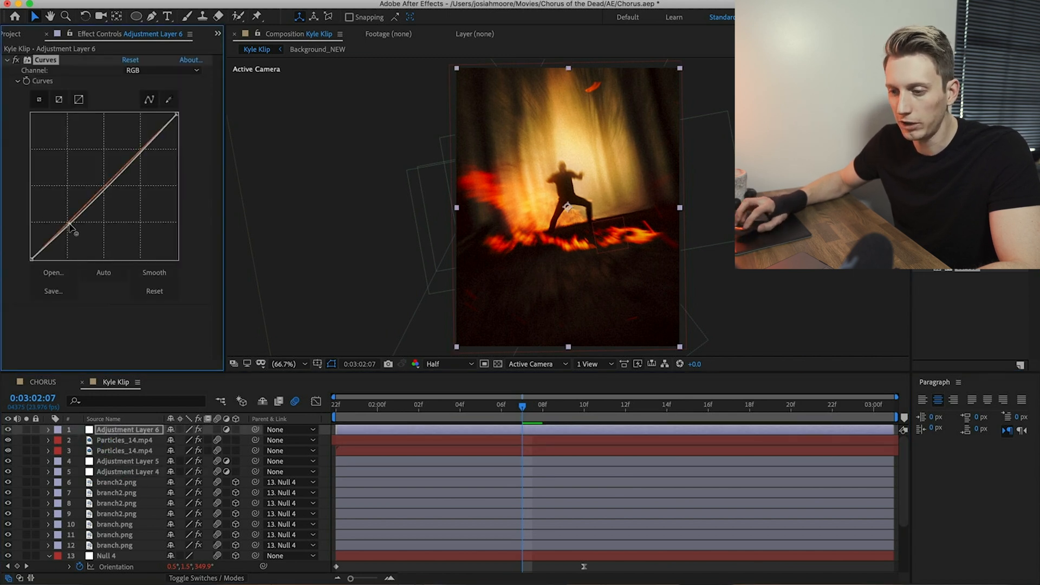
drag(31, 260, 30, 253)
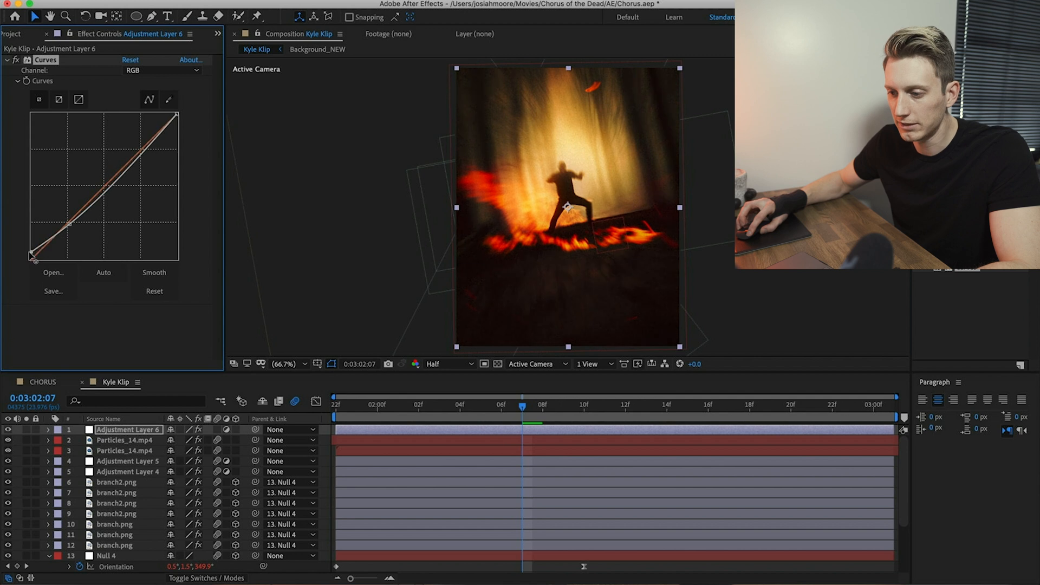
key(alt+3)
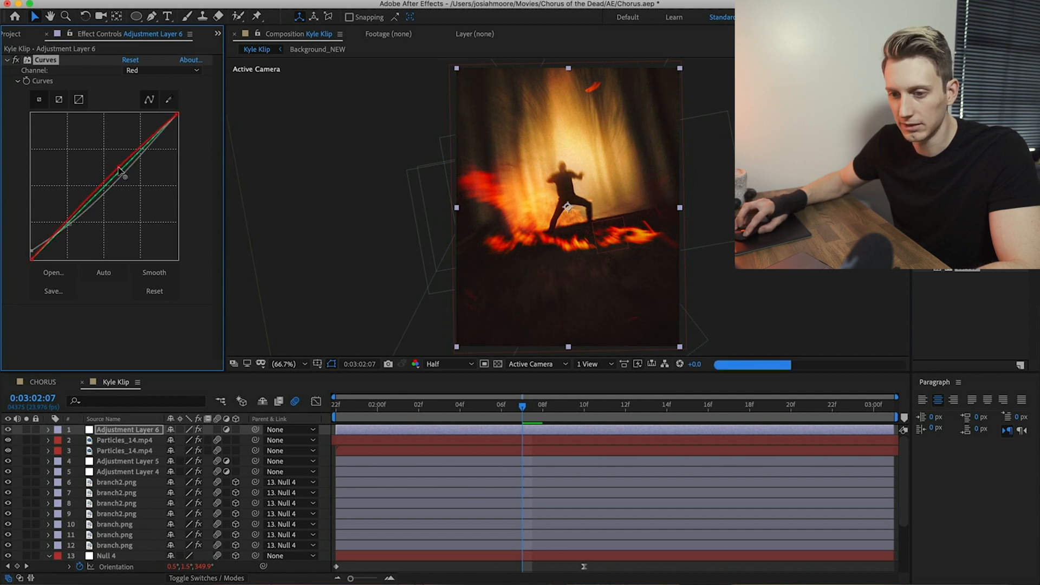
drag(125, 182, 185, 78)
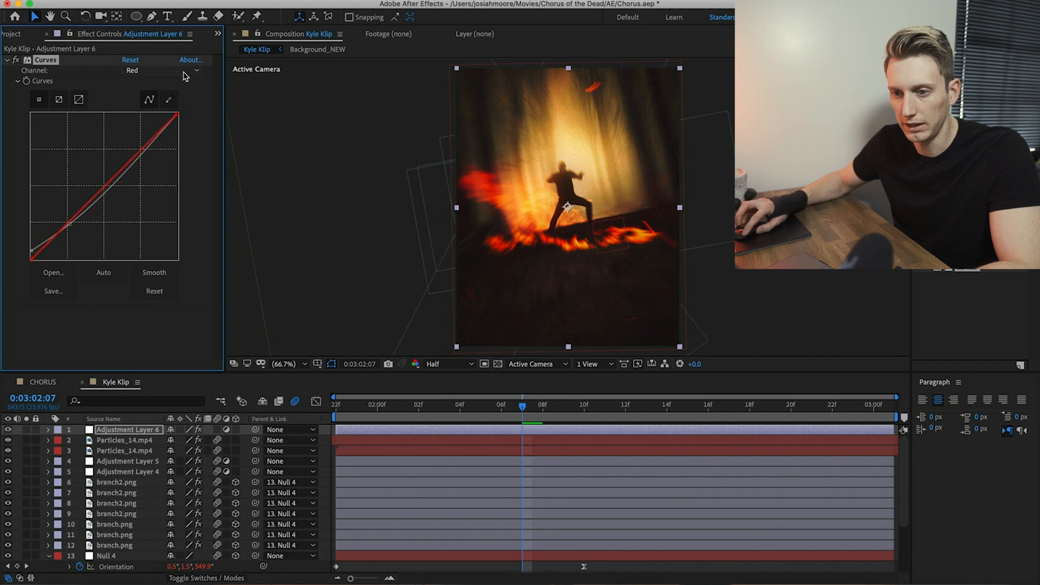
click(136, 71)
click(135, 77)
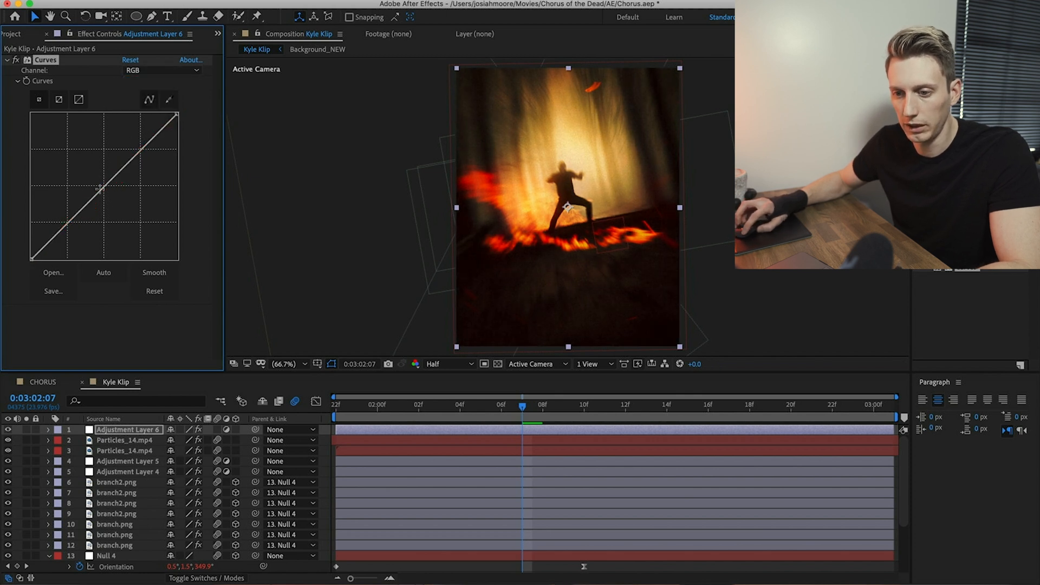
Step: Lower the midtones and white point of Adjustment Layer 6's RGB curve and compare the grade with the CHORUS composition
click(105, 194)
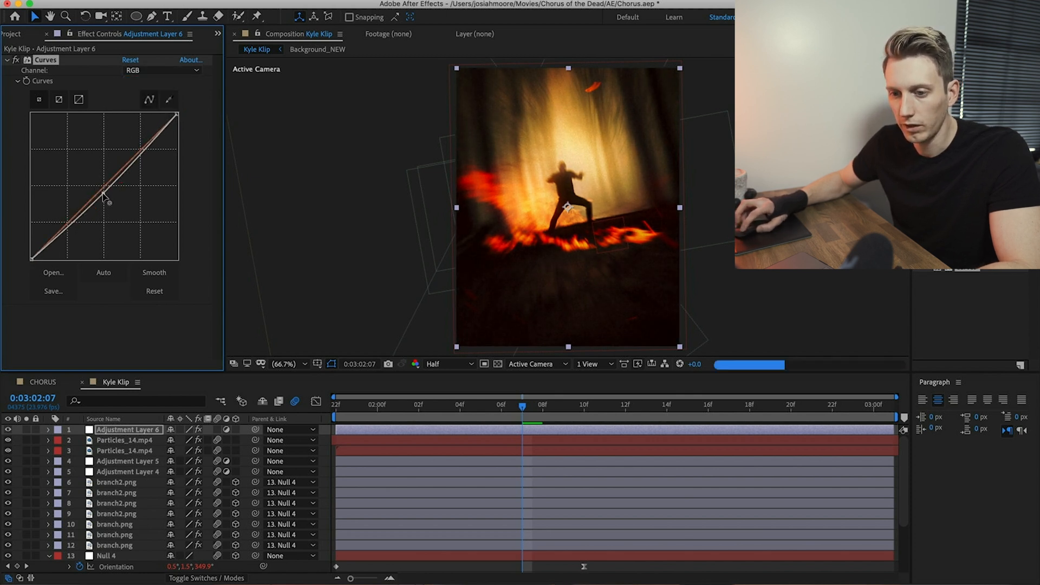
mouse_move(158, 132)
mouse_down()
mouse_move(145, 144)
mouse_move(177, 124)
mouse_up()
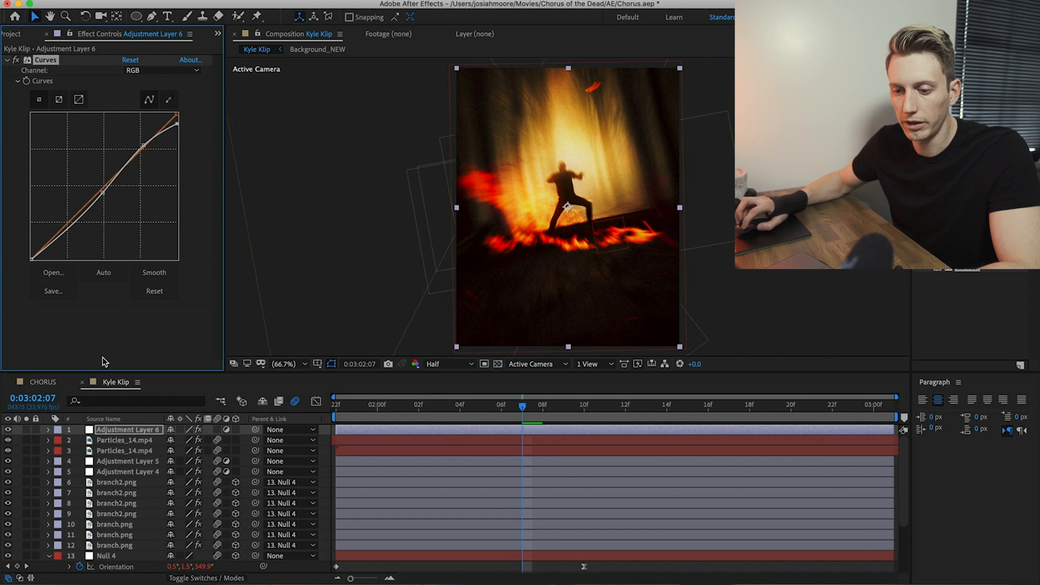
click(43, 382)
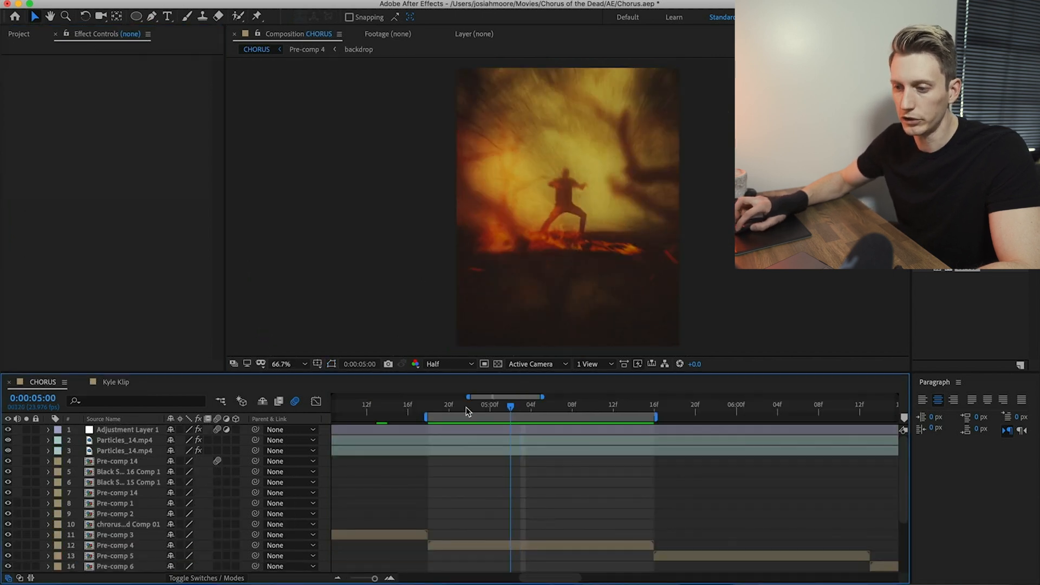
drag(517, 419, 591, 423)
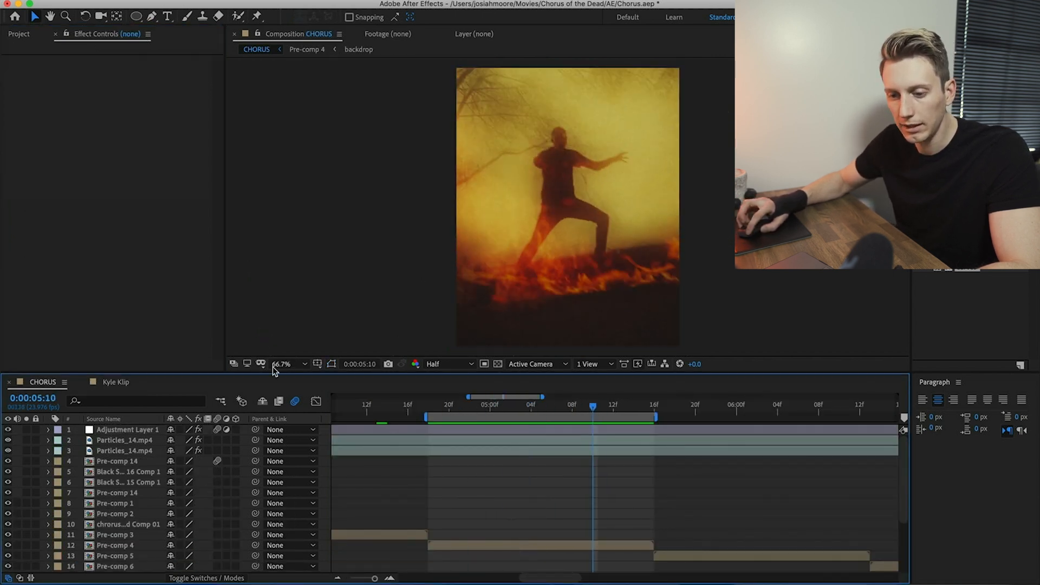
click(116, 382)
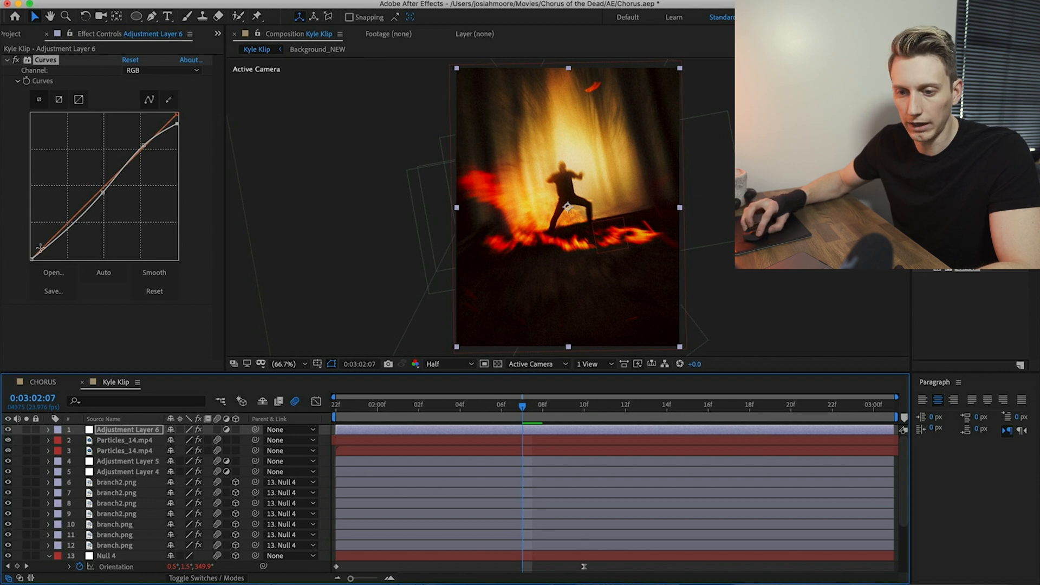
Step: Raise the black point of Adjustment Layer 6's RGB curve and anchor the lower shadows to fade the blacks
drag(57, 240, 30, 250)
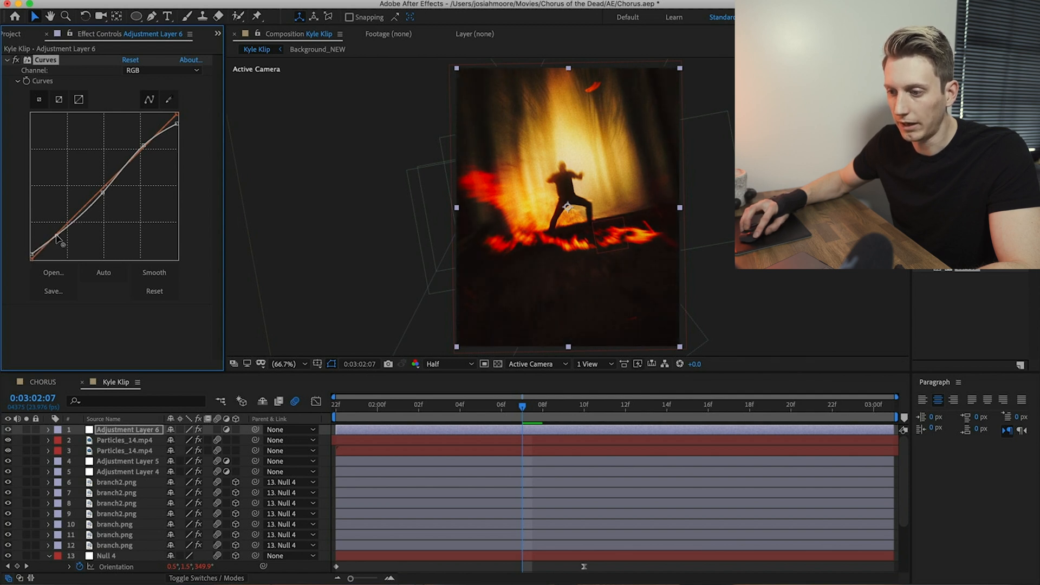
drag(57, 242, 59, 243)
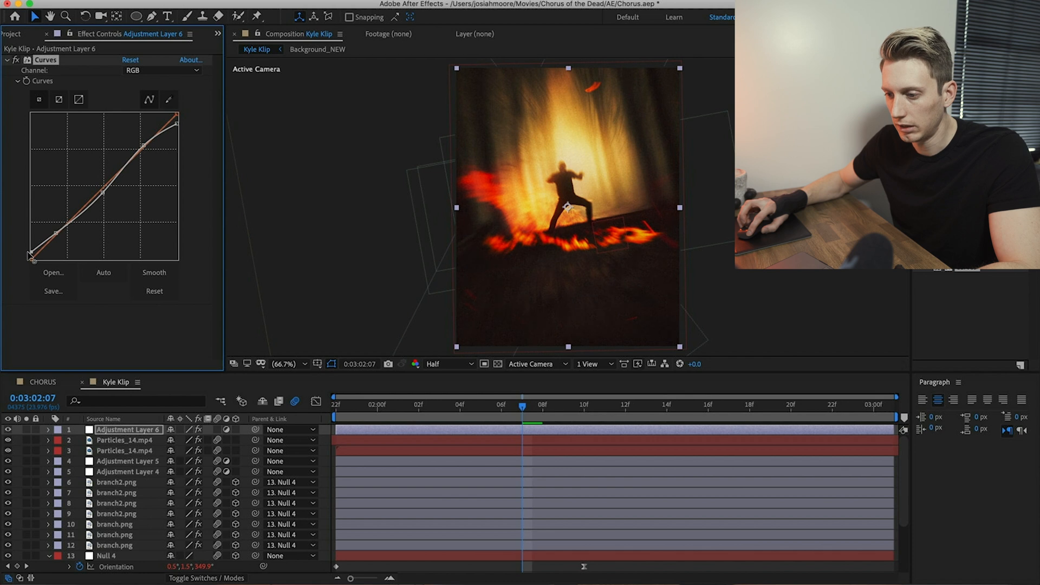
click(150, 69)
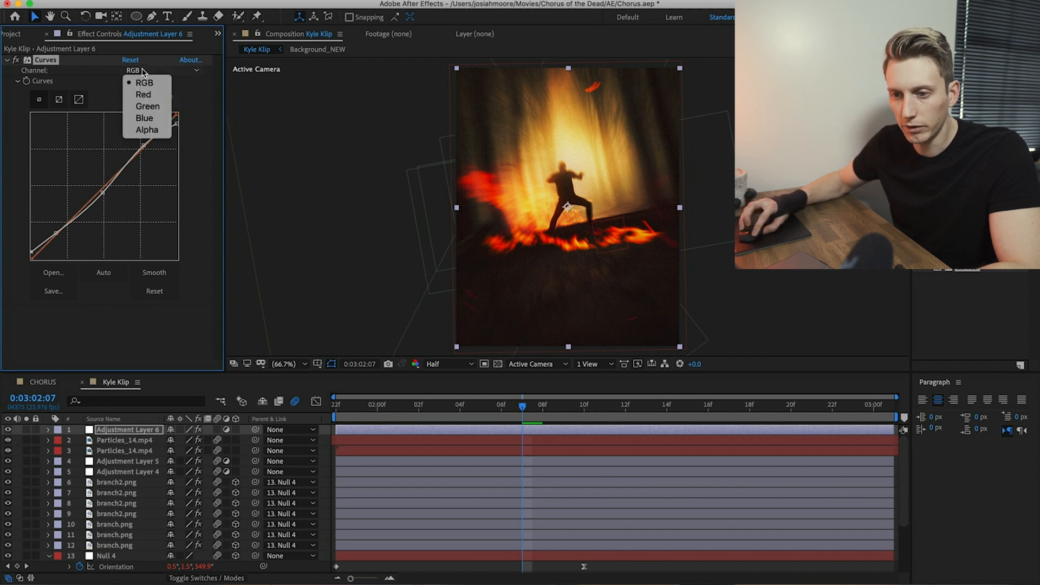
click(145, 94)
key(ctrl+z)
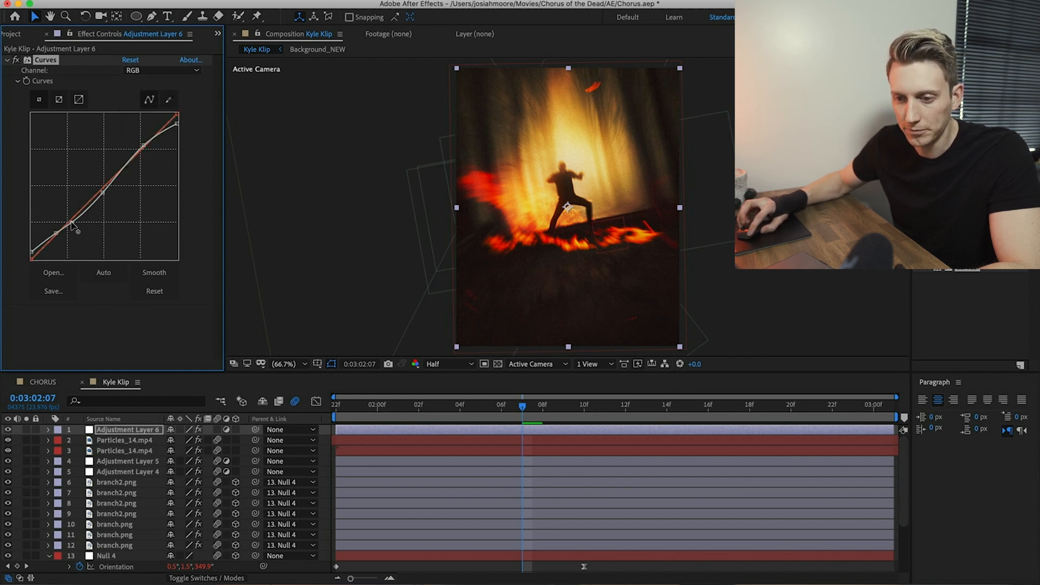
Step: Raise the black point of the Red channel in Adjustment Layer 6's Curves and anchor its shadows
click(139, 70)
click(145, 95)
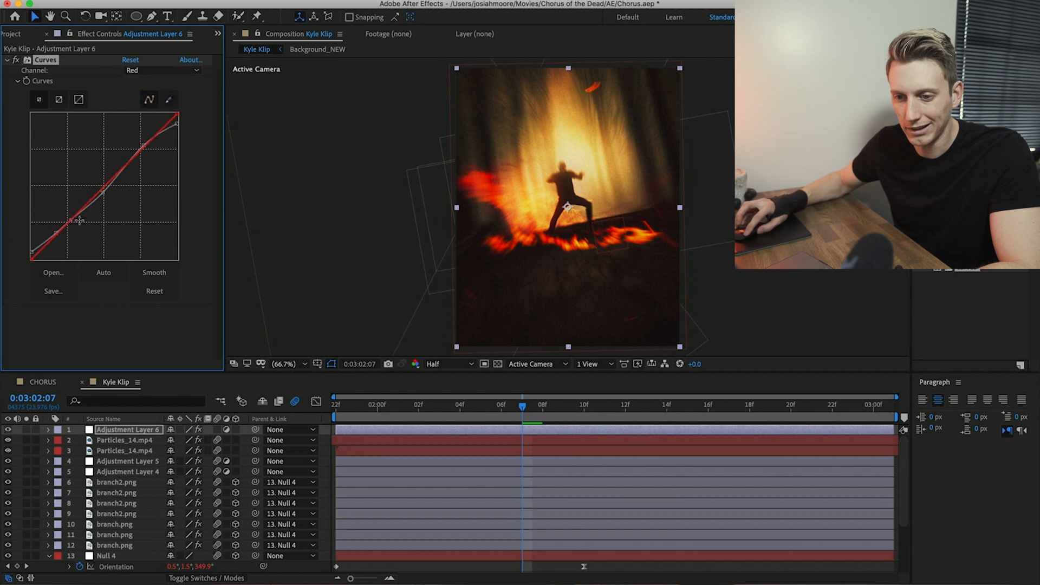
drag(80, 215, 78, 213)
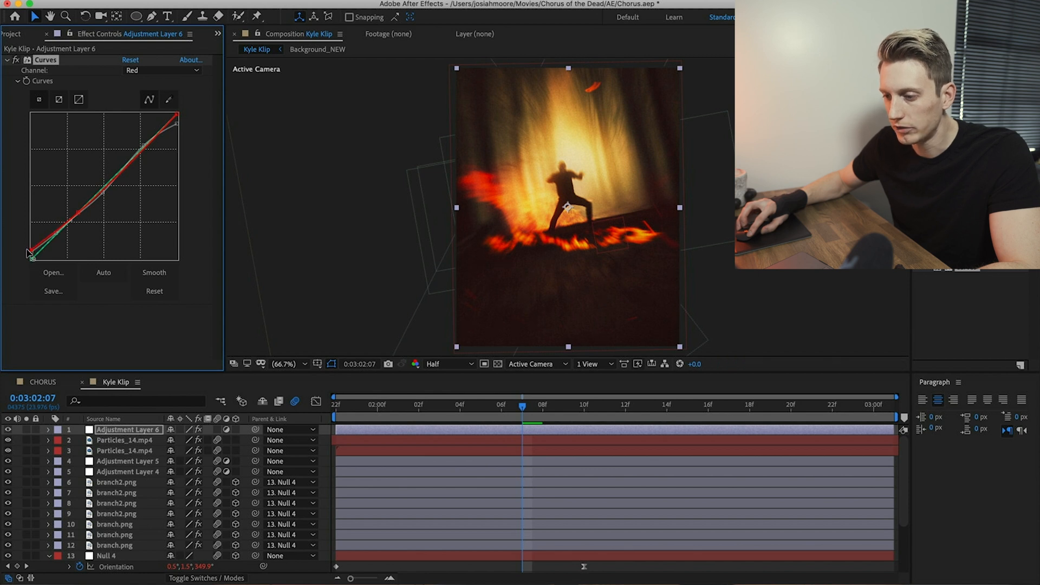
Step: Reveal Null 4's Position property and add the expression wiggle(10,5) to it
drag(420, 410, 693, 443)
scroll(545, 514, down, 5)
scroll(544, 513, up, 4)
scroll(544, 513, down, 4)
click(114, 484)
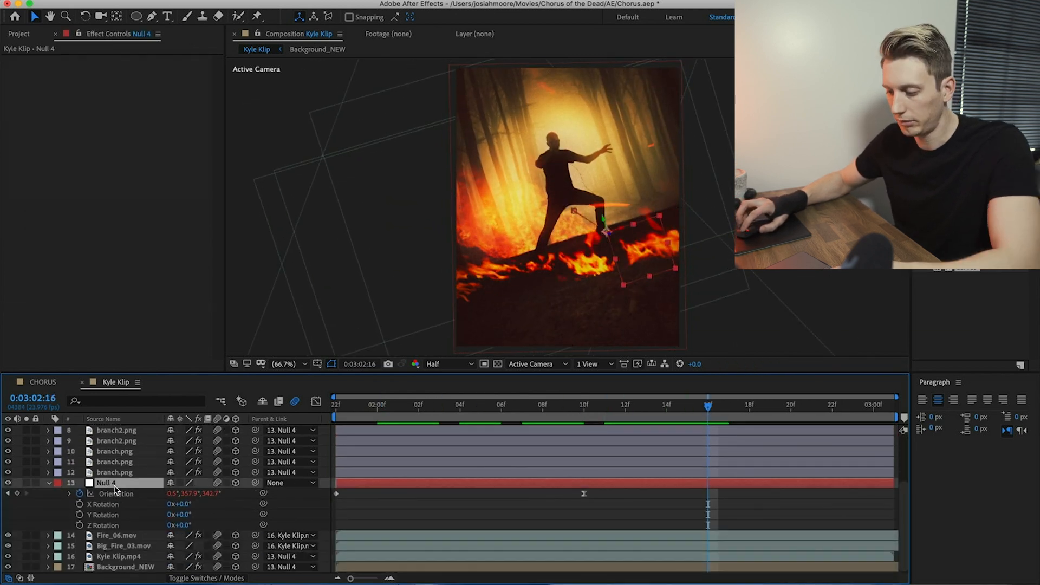
key(p)
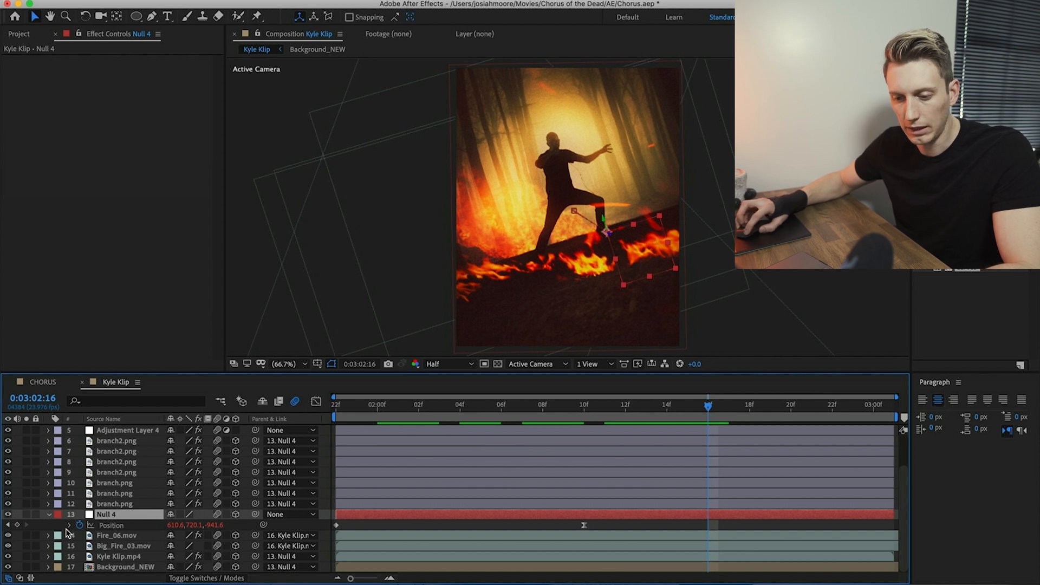
alt+click(79, 524)
text(wiggle(10,5))
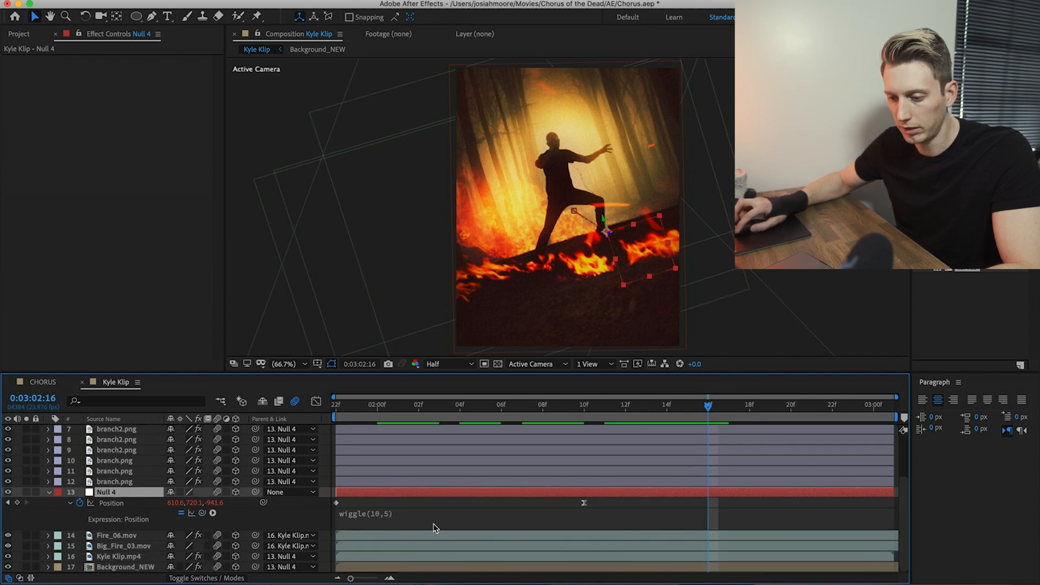
Step: Change Null 4's Position expression to wiggle(15,5)
click(382, 520)
click(410, 512)
key(BackSpace)
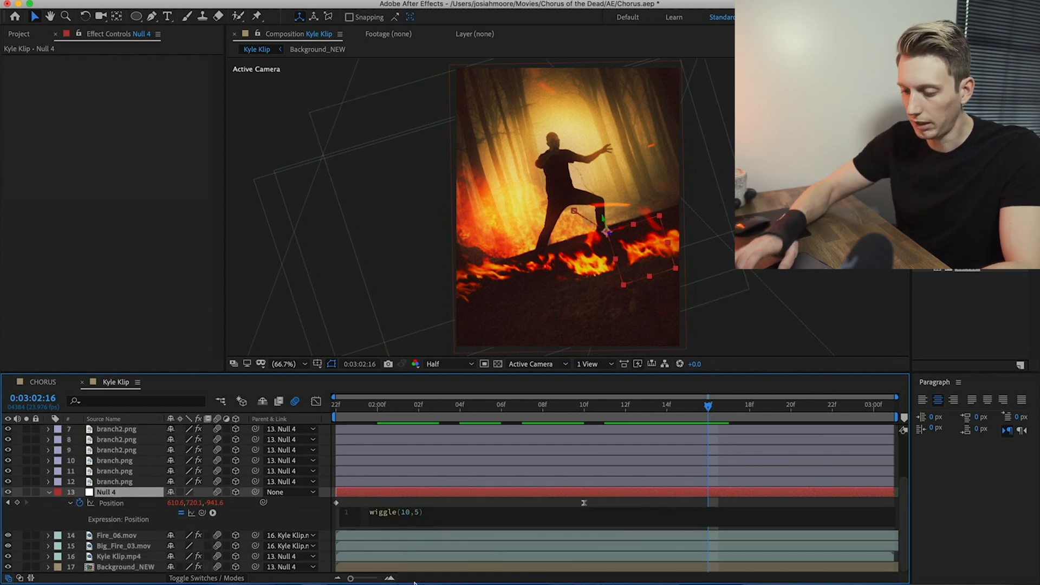
click(511, 494)
Step: Play back the Kyle Klip composition, including from 0:03:02:00, to review the wiggle shake
key(space)
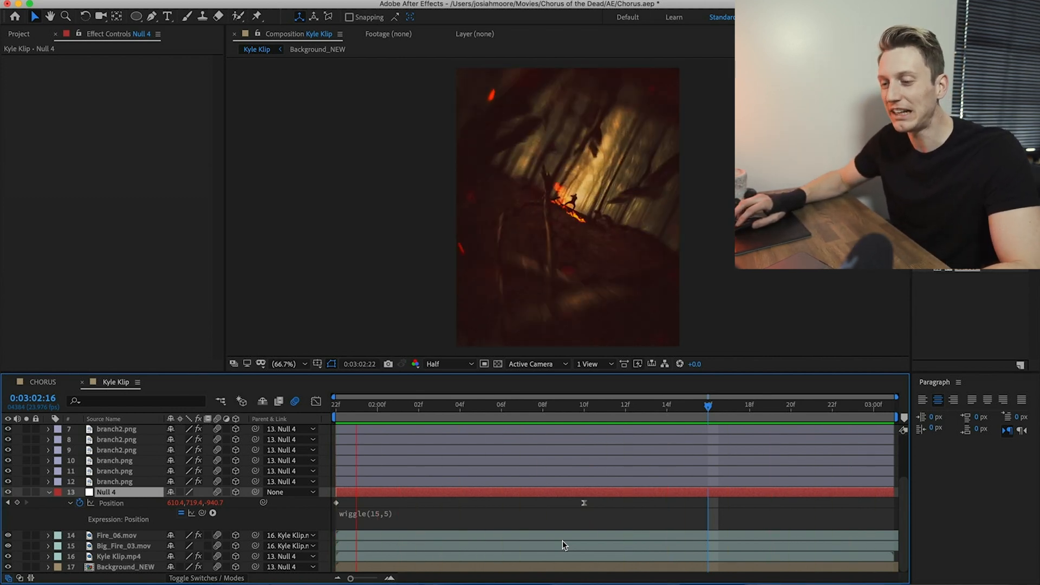
key(space)
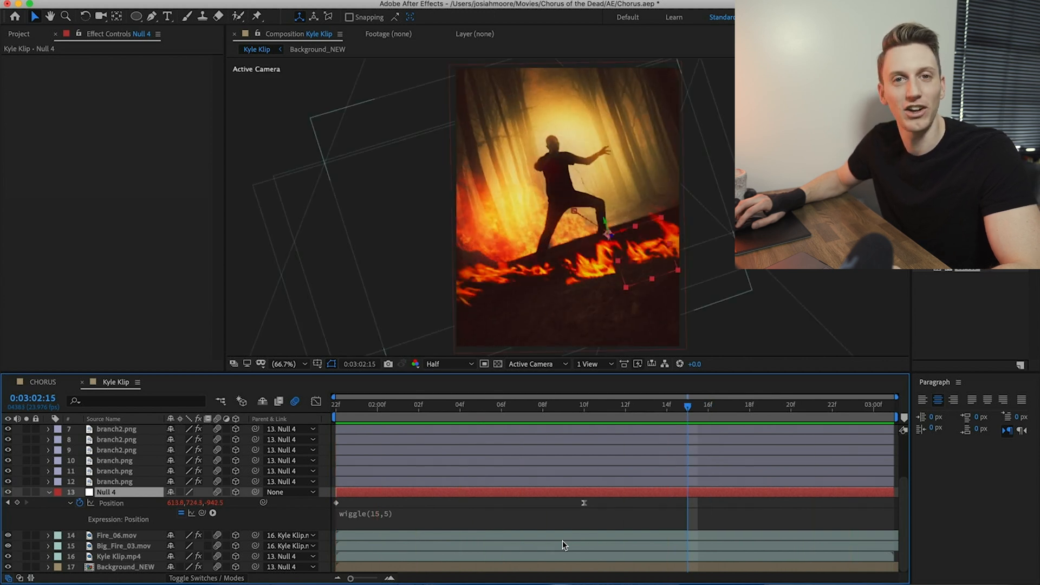
drag(681, 407, 376, 420)
key(space)
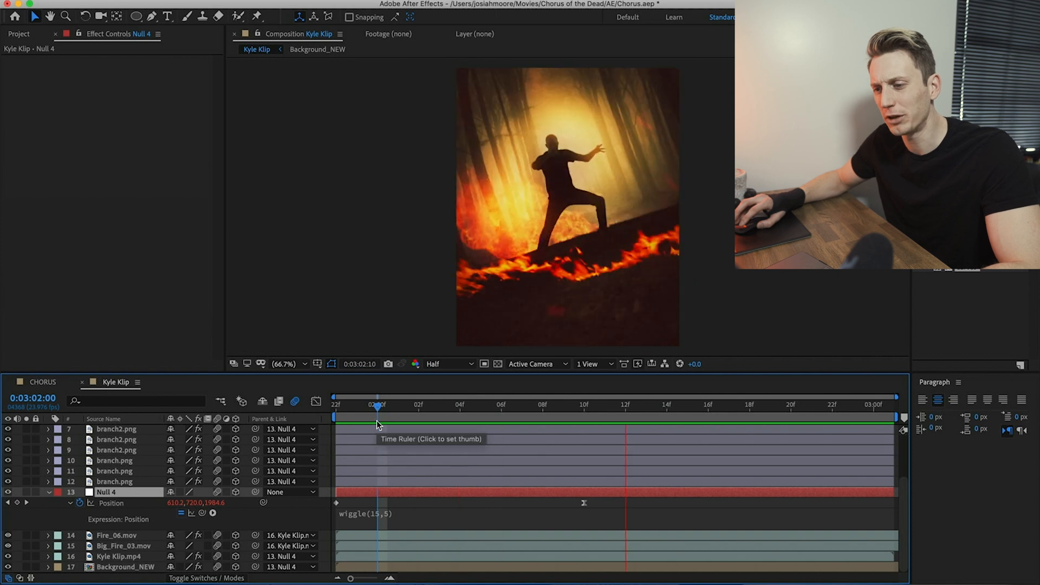
key(space)
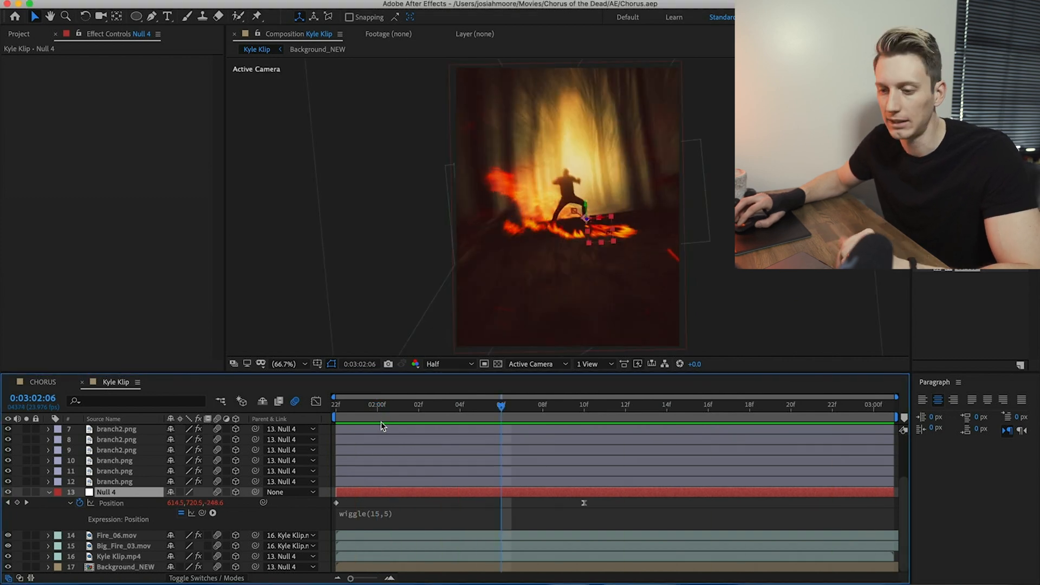
Step: Play back and scrub the Pre-comp 4 shot in the CHORUS composition as a reference for the camera shake
click(44, 382)
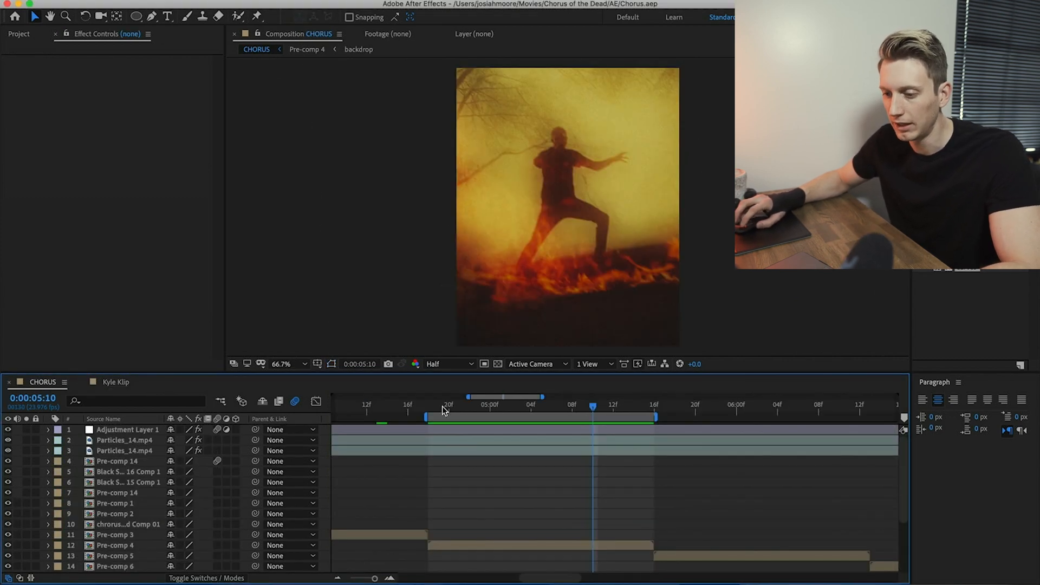
click(442, 409)
key(space)
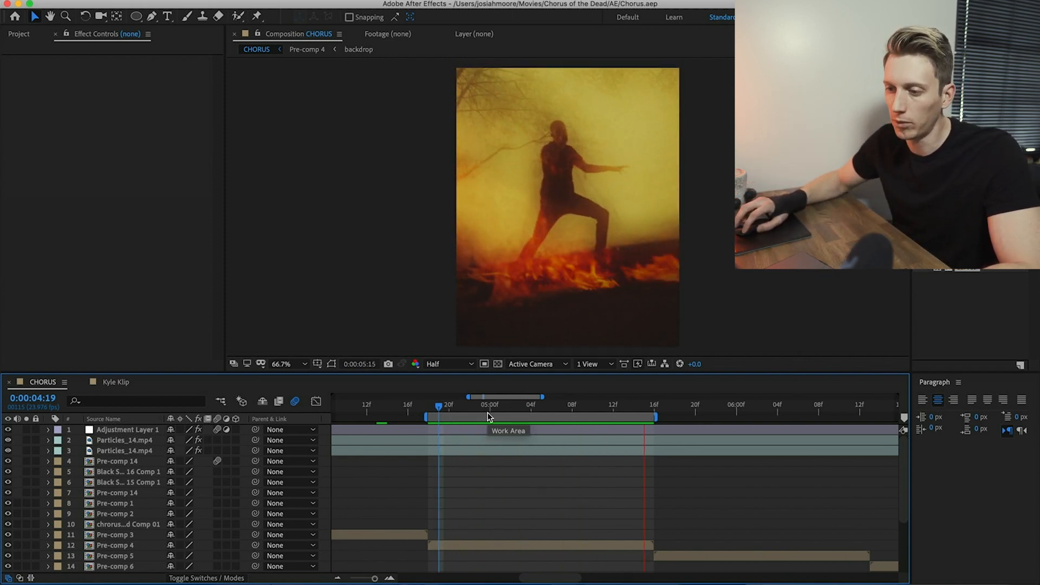
key(space)
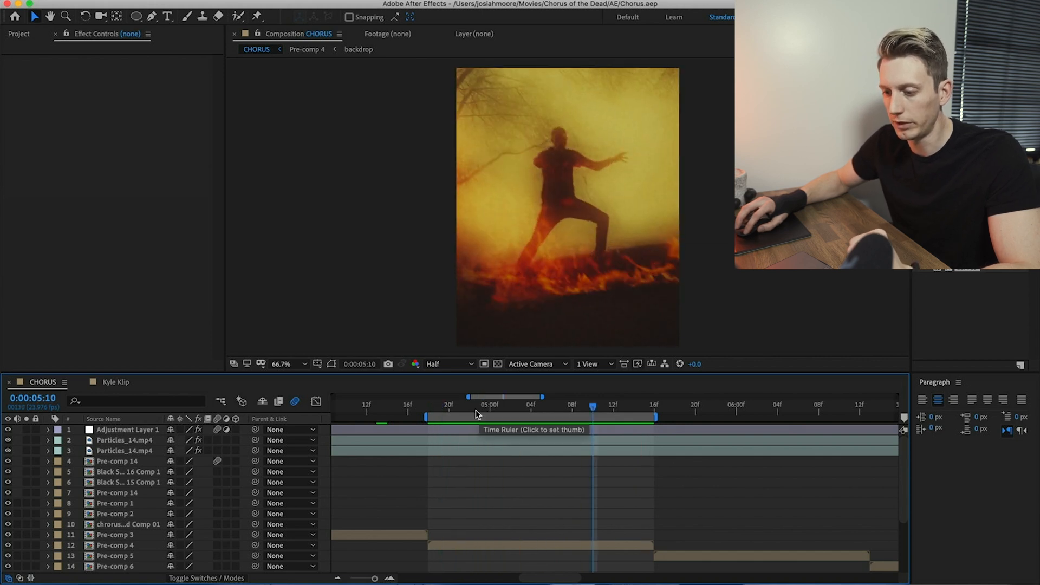
drag(478, 415, 454, 415)
drag(534, 410, 480, 415)
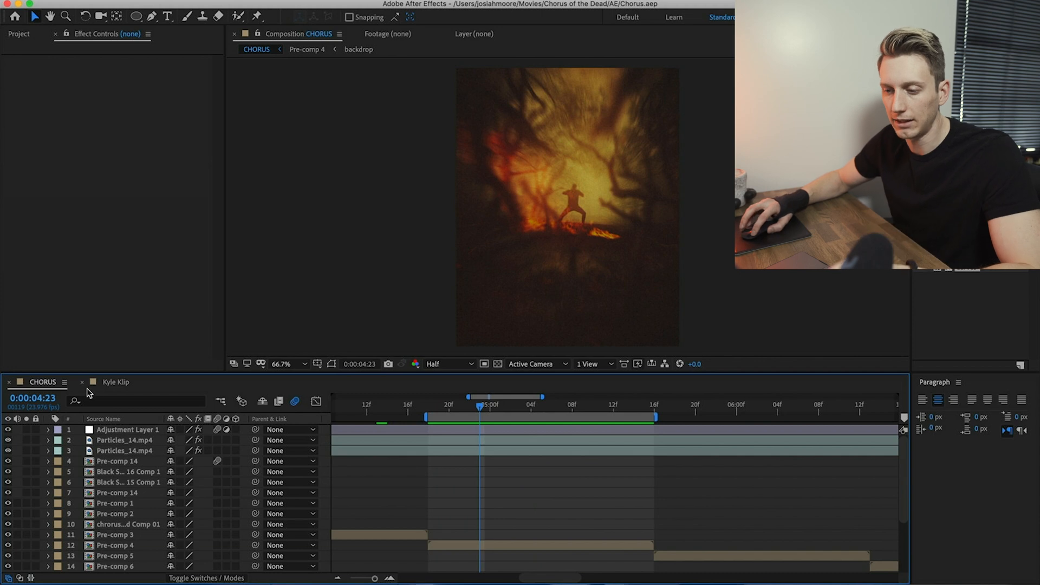
Step: Return to the Kyle Klip composition and play it back to compare its motion with the CHORUS shot
click(127, 382)
key(space)
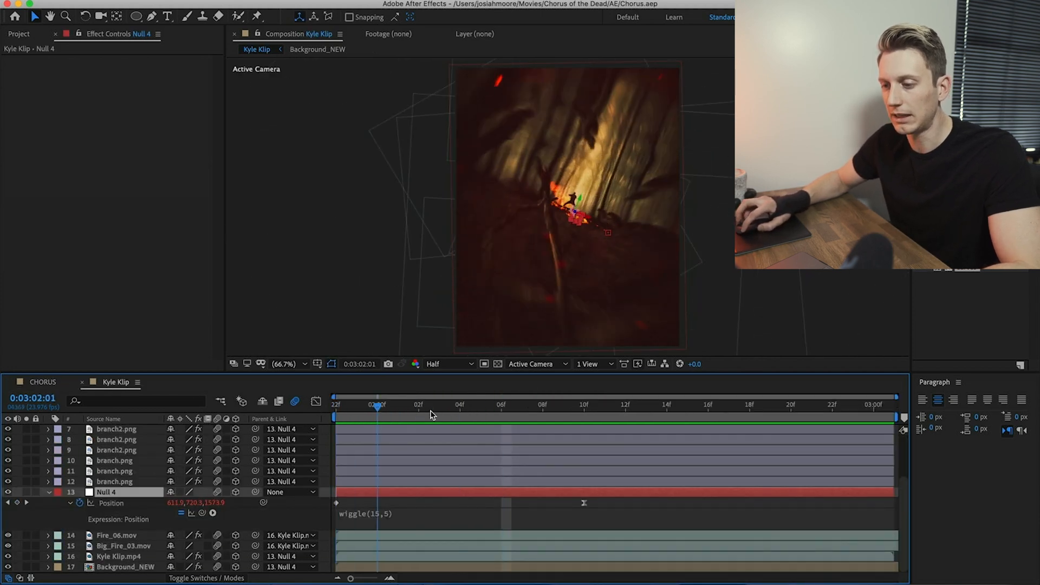
key(space)
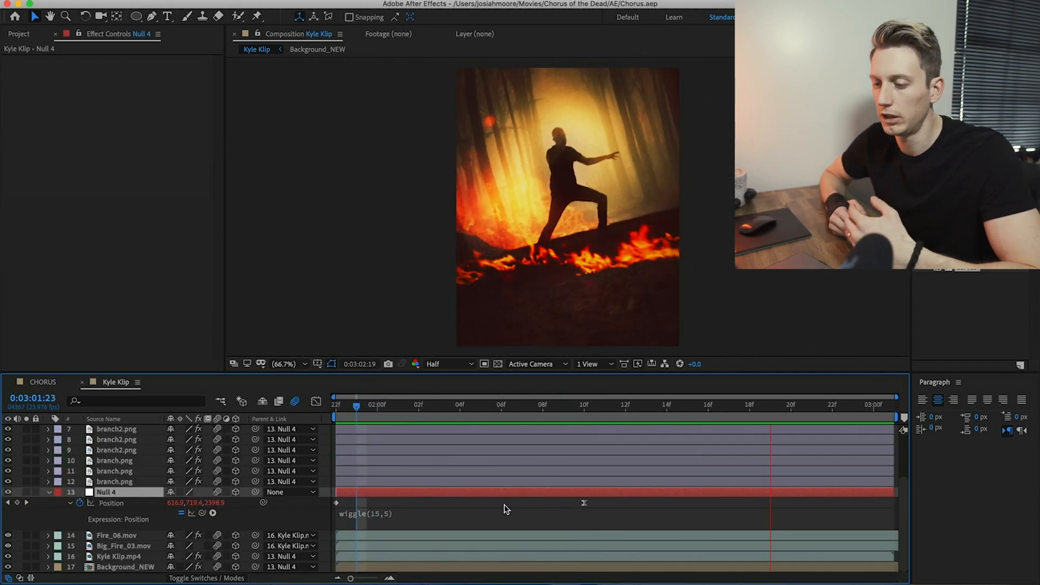